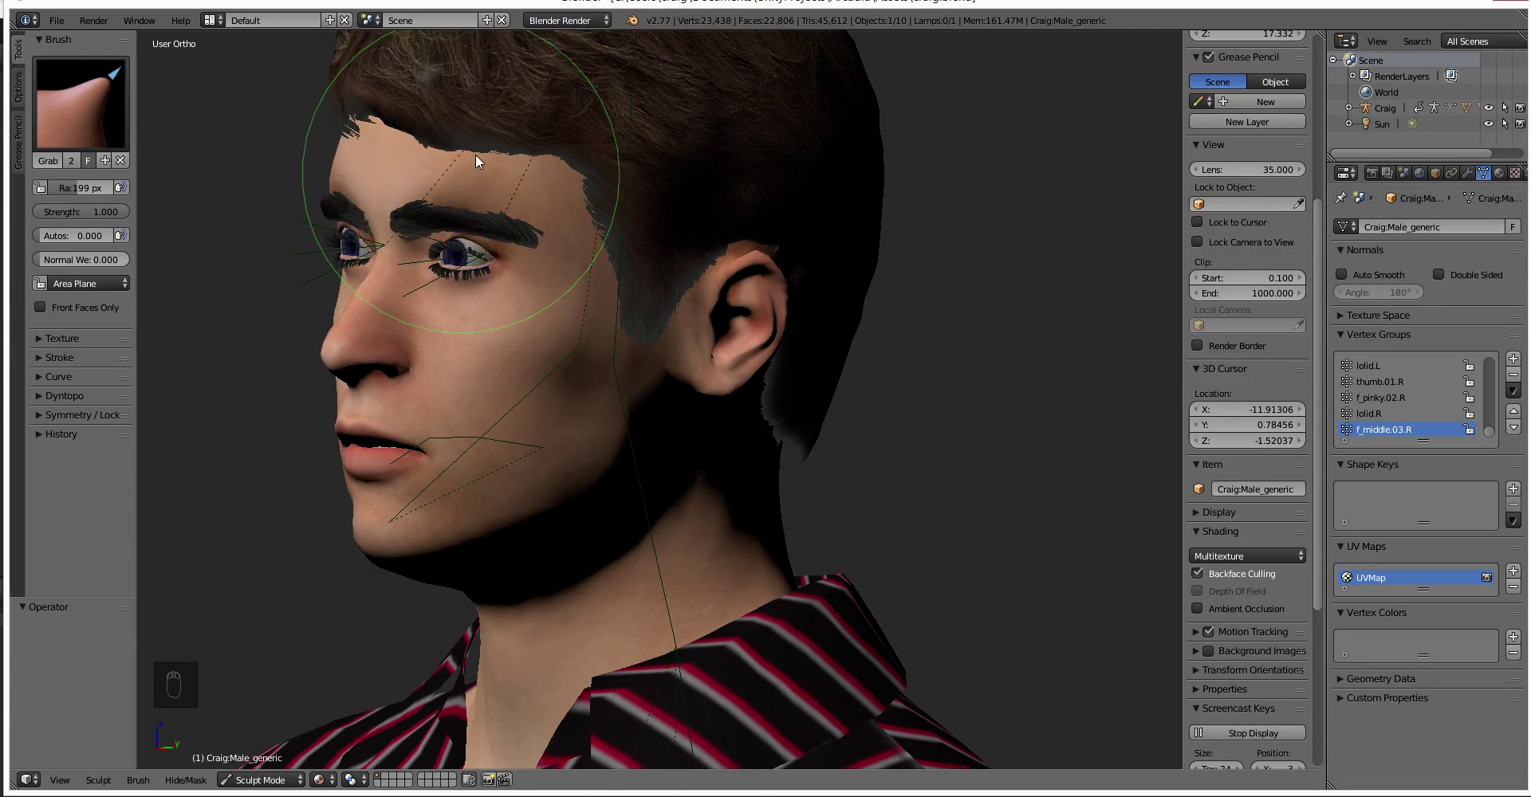
Undo the last sculpt stroke, and in Object Mode join the eyebrows and eyelashes into the body mesh.
{"action": "key", "text": "ctrl+z"}
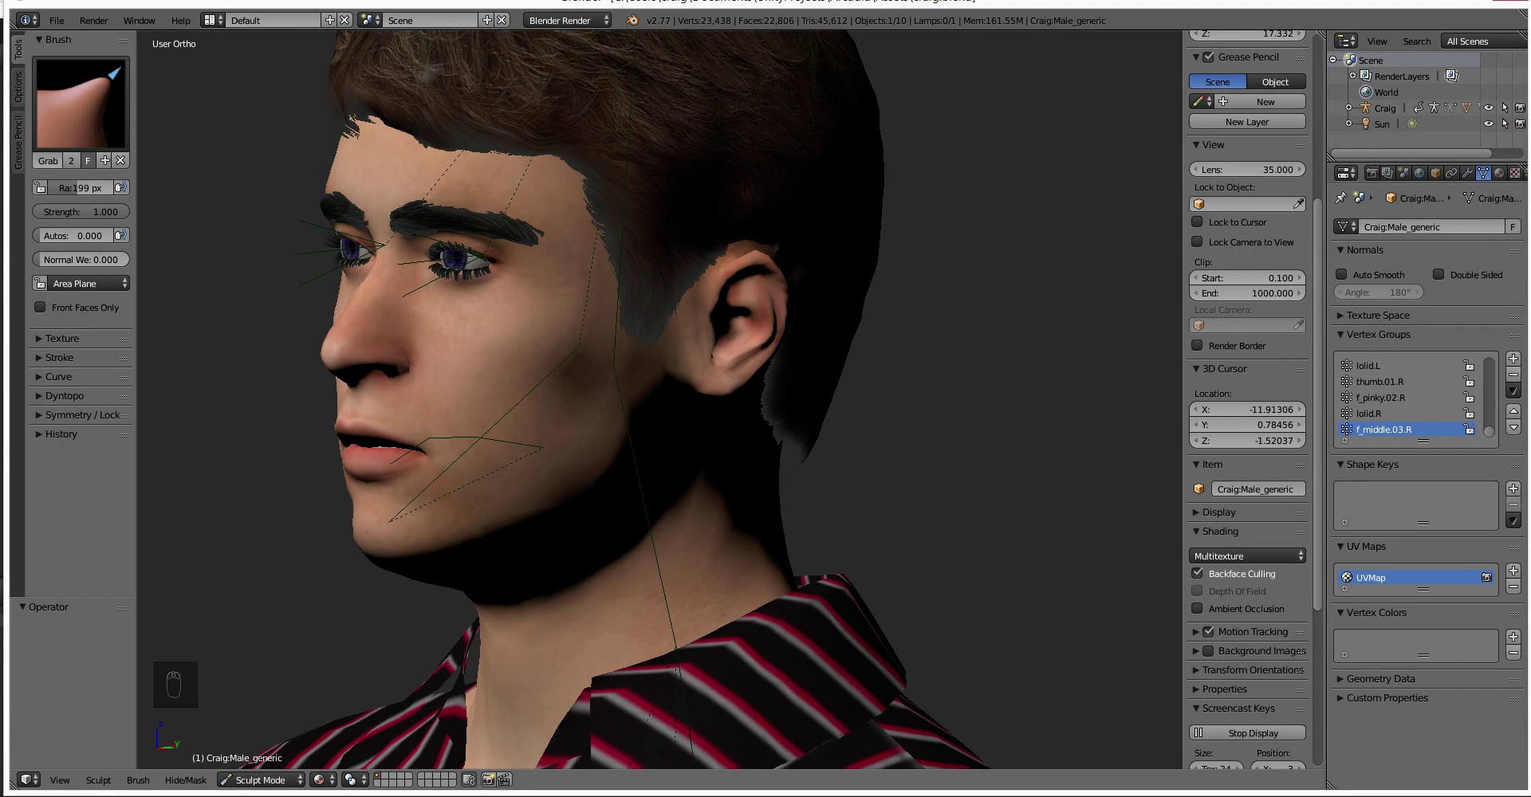
{"action": "left_click", "coordinate": [282, 786]}
{"action": "left_click", "coordinate": [259, 762]}
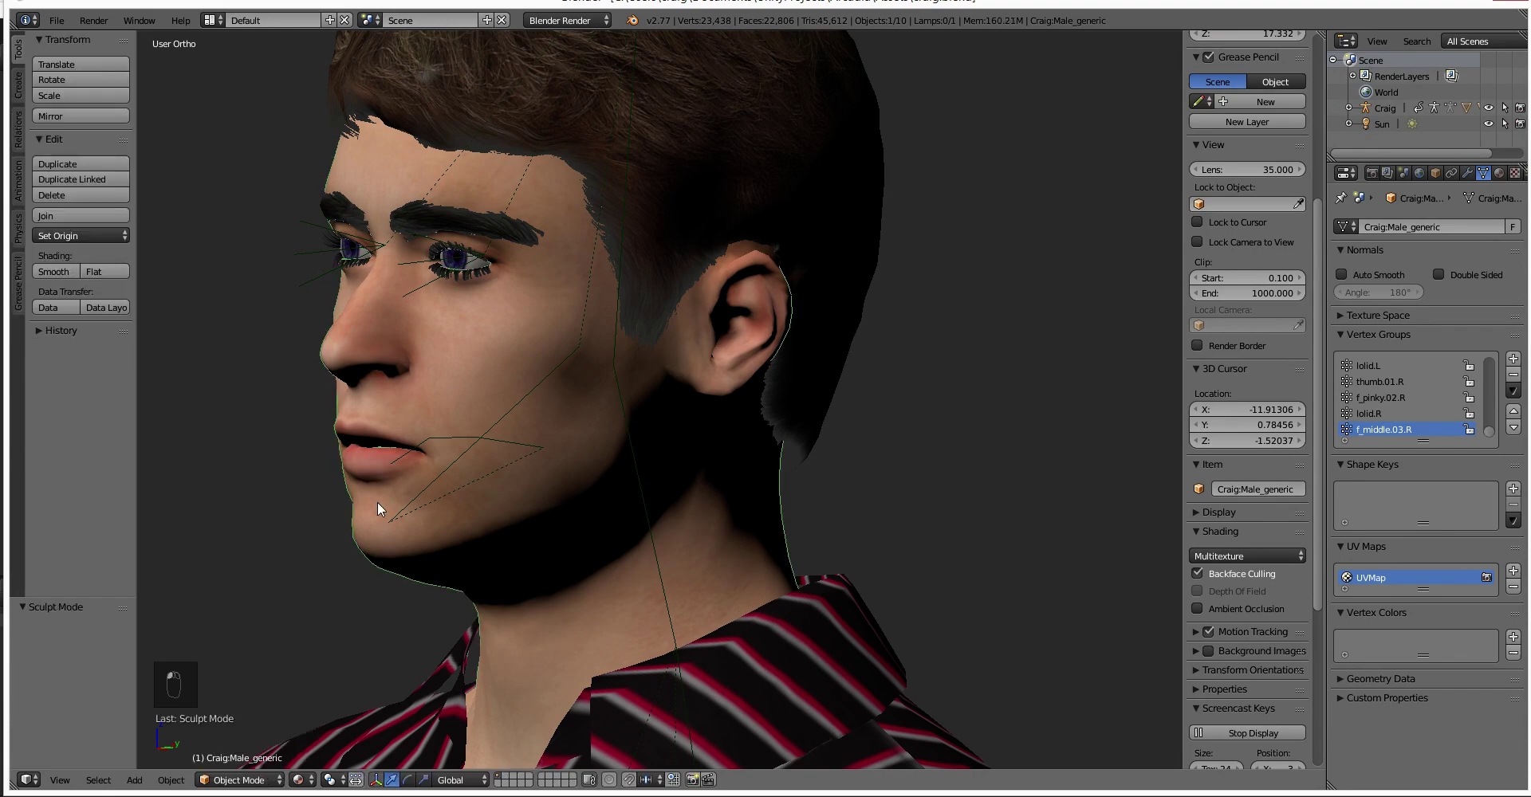
{"action": "right_click", "coordinate": [433, 225]}
{"action": "right_click", "coordinate": [446, 252], "text": "shift"}
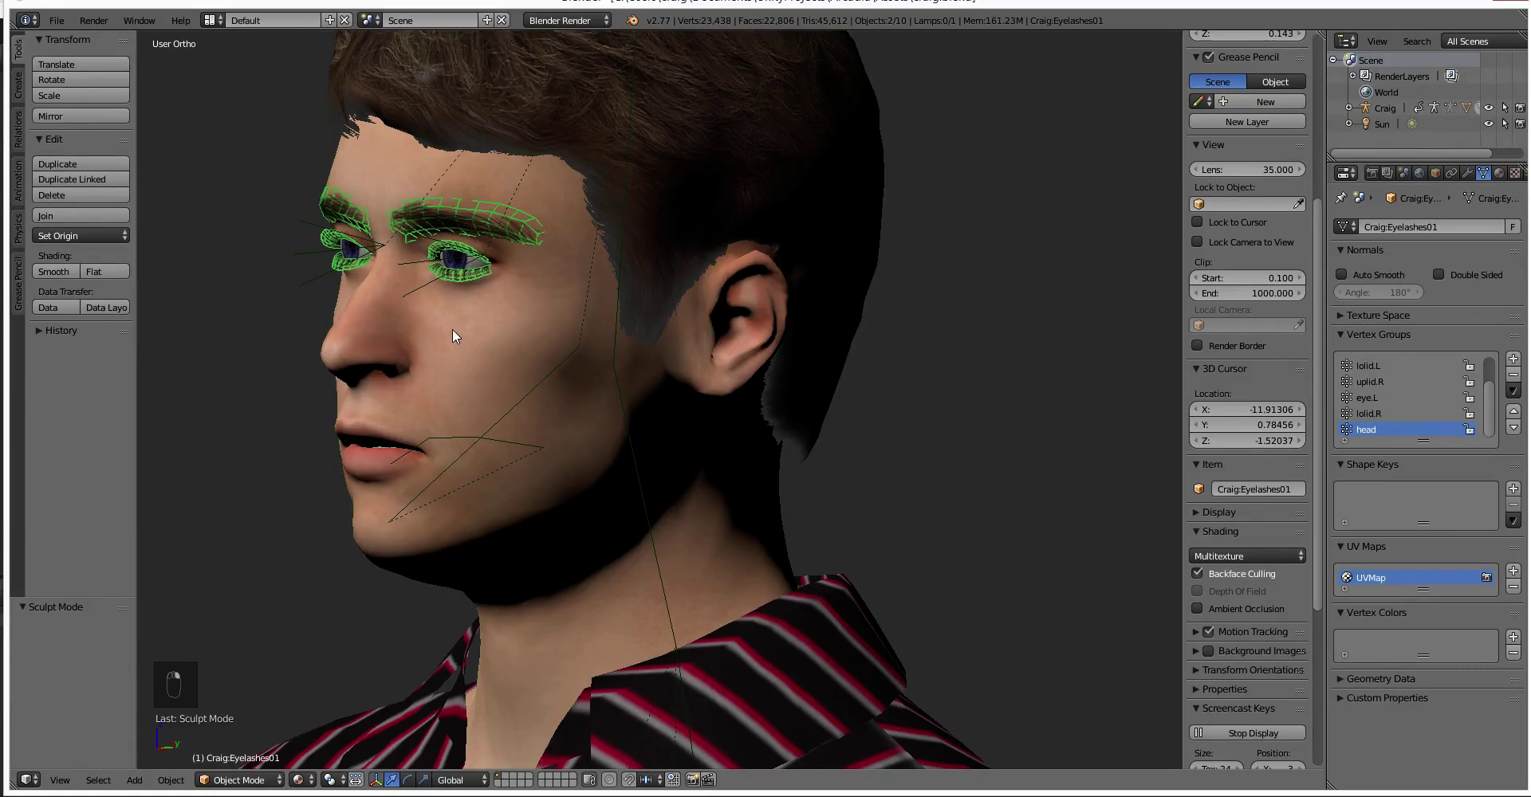
{"action": "right_click", "coordinate": [469, 335], "text": "shift"}
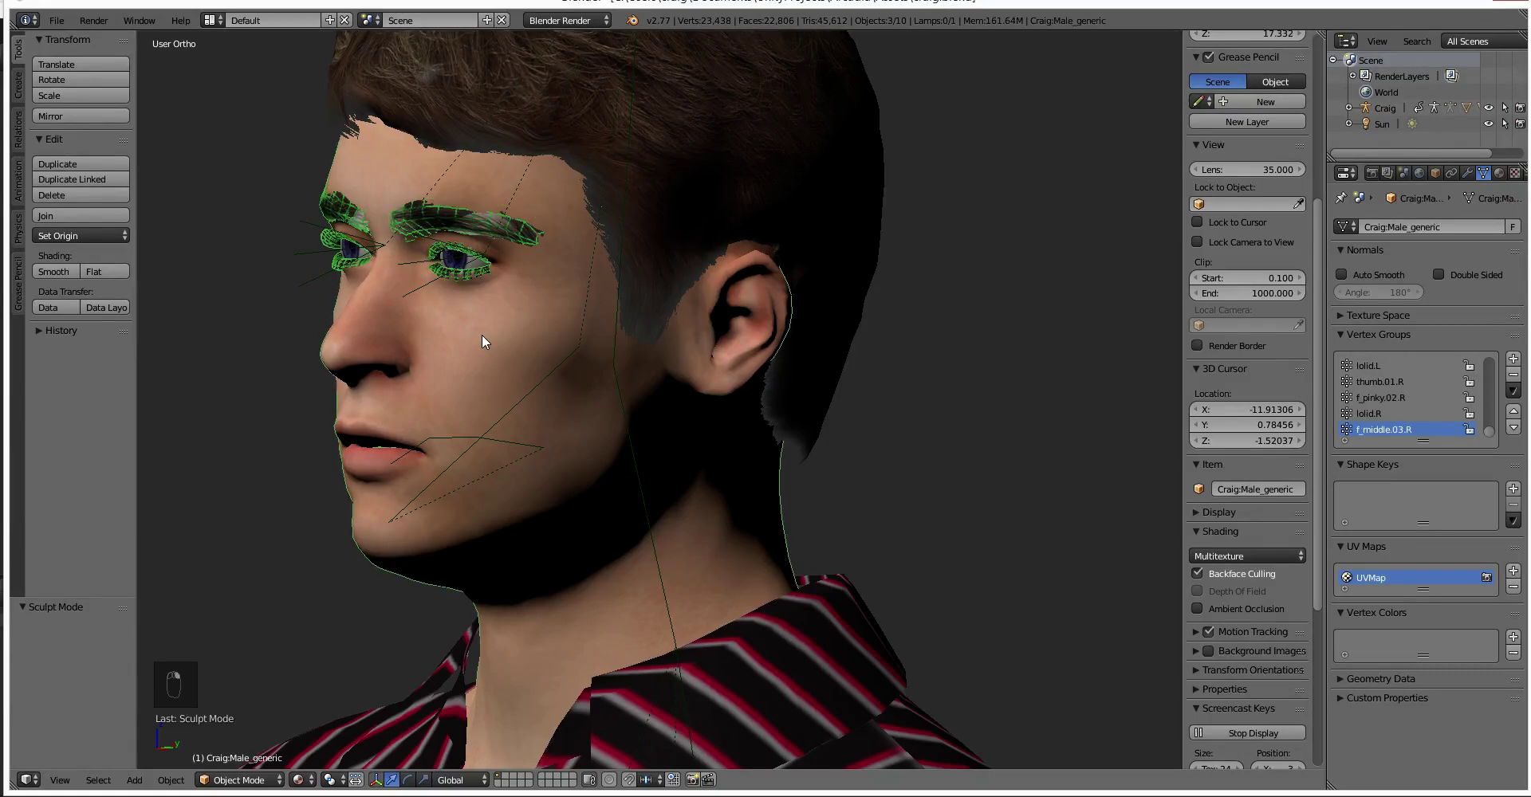
{"action": "key", "text": "ctrl+j"}
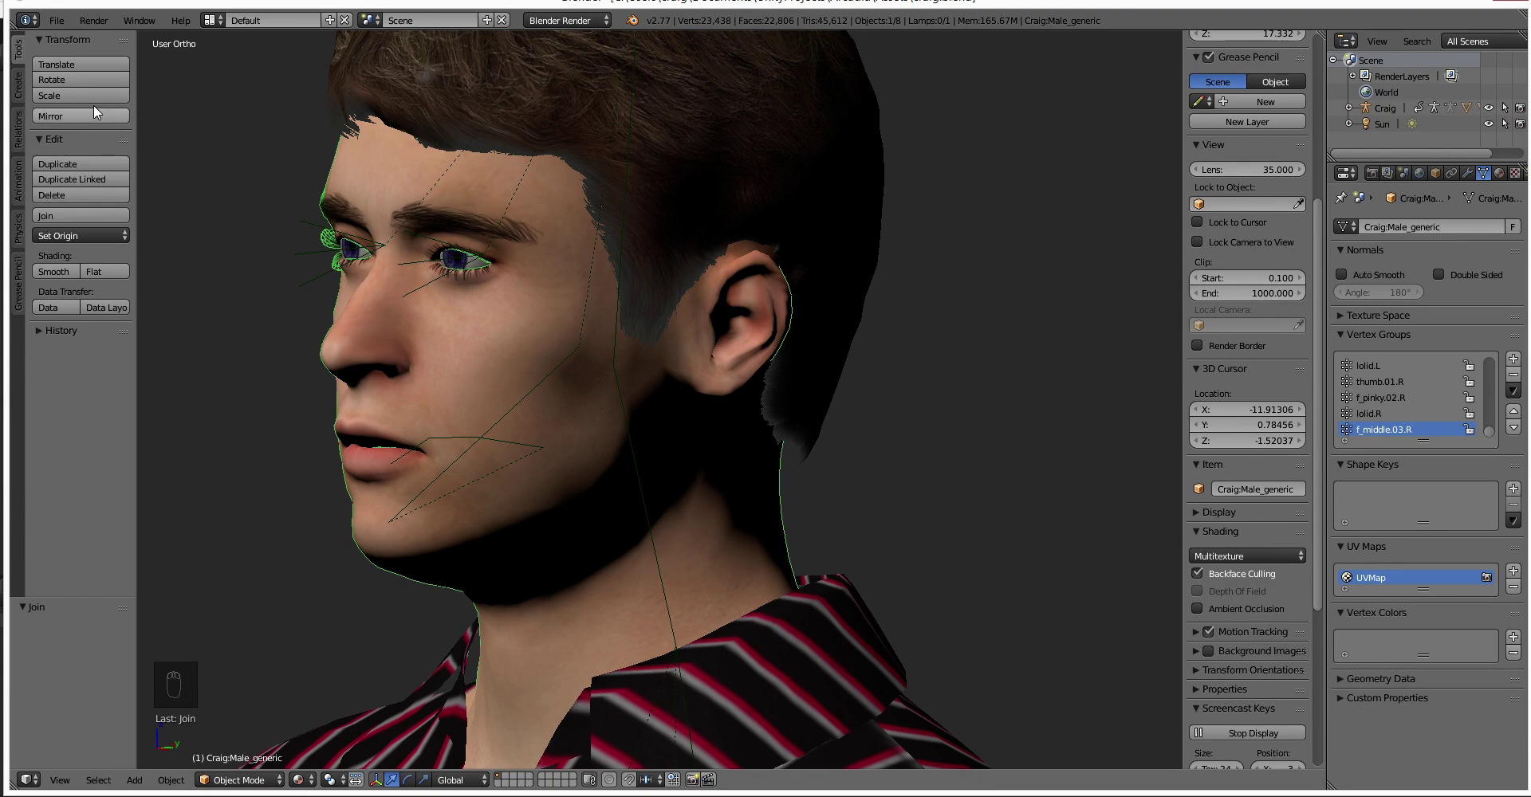
Return the joined mesh to Sculpt Mode, try a short Grab stroke on the forehead and undo it.
{"action": "left_click", "coordinate": [240, 779]}
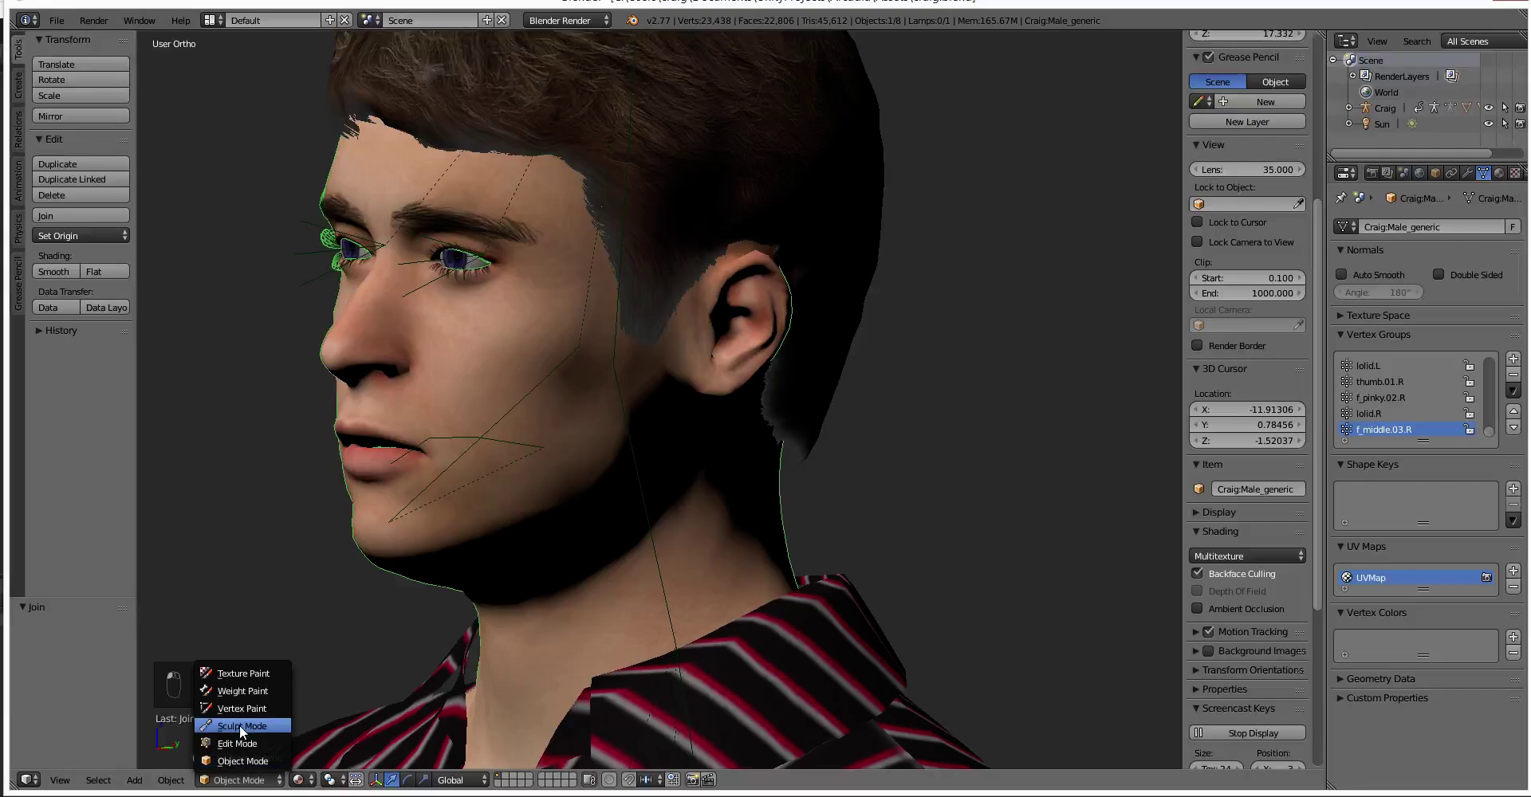
{"action": "left_click", "coordinate": [249, 723]}
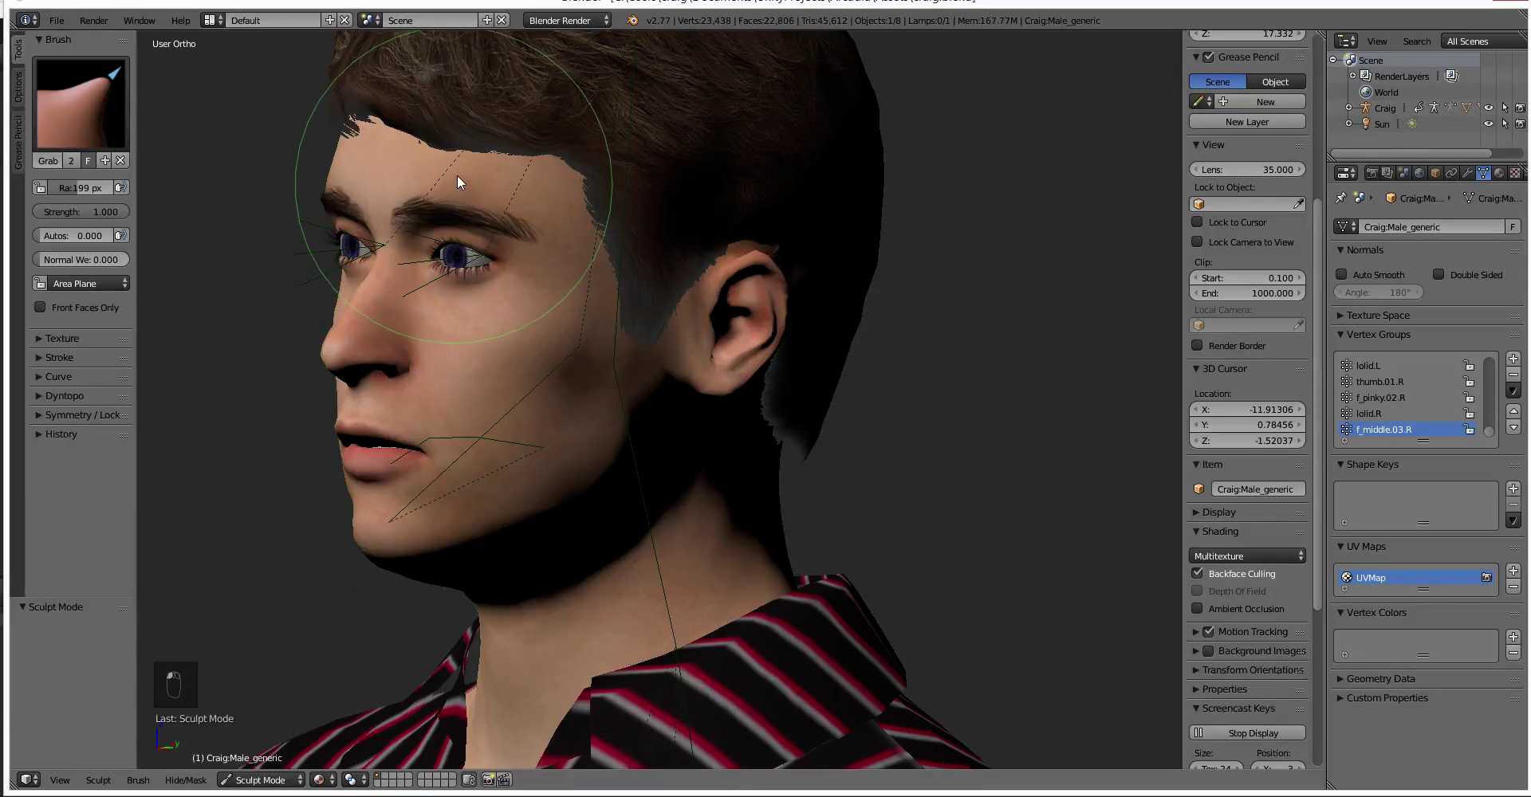
{"action": "mouse_move", "coordinate": [456, 188]}
{"action": "left_mouse_down"}
{"action": "mouse_move", "coordinate": [459, 141]}
{"action": "mouse_move", "coordinate": [453, 205]}
{"action": "left_mouse_up"}
{"action": "key", "text": "ctrl+z"}
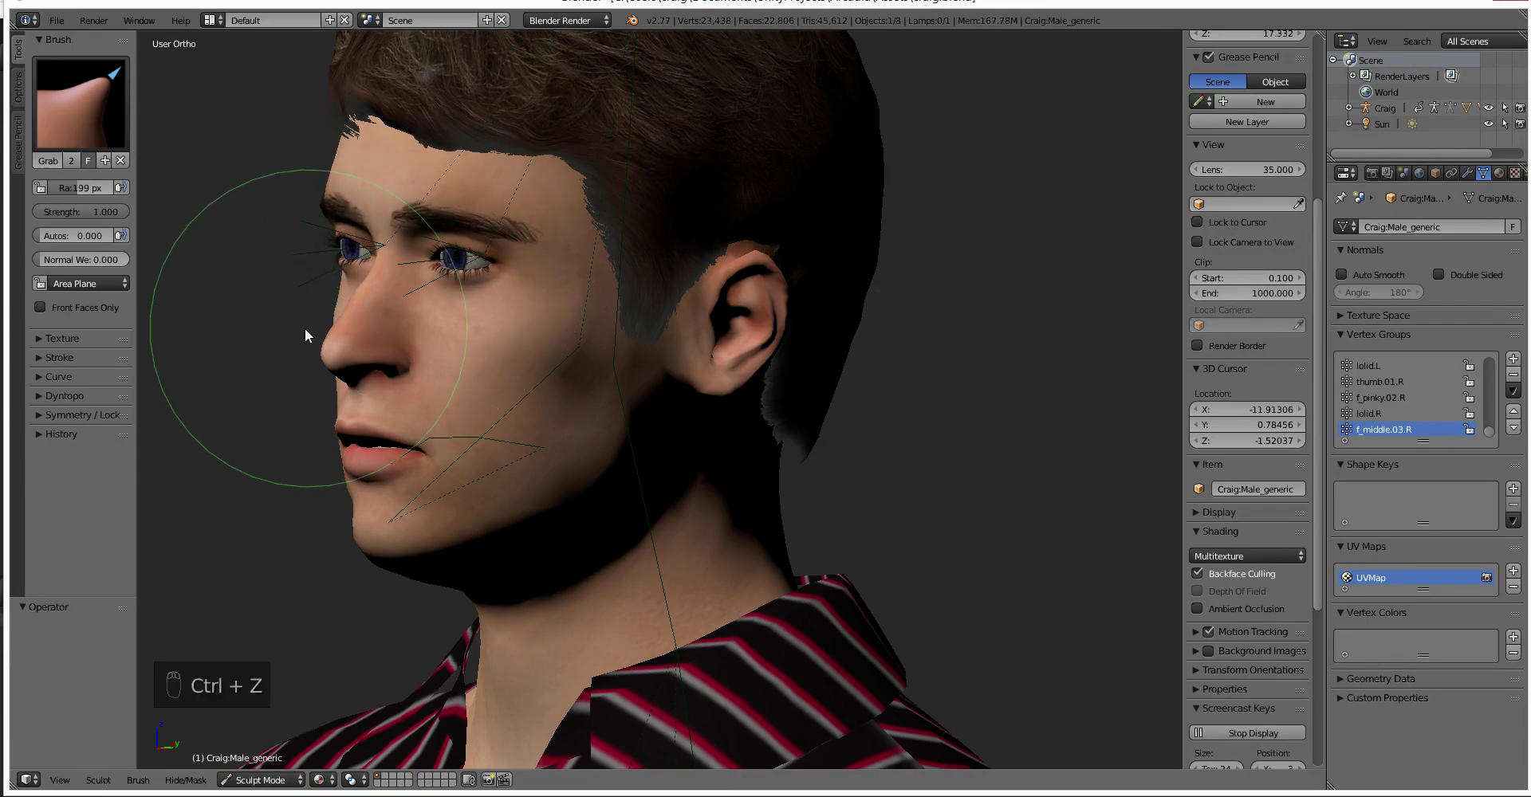
Choose the Mask brush and set its radius to 21 px.
{"action": "left_click", "coordinate": [117, 122]}
{"action": "left_click", "coordinate": [132, 272]}
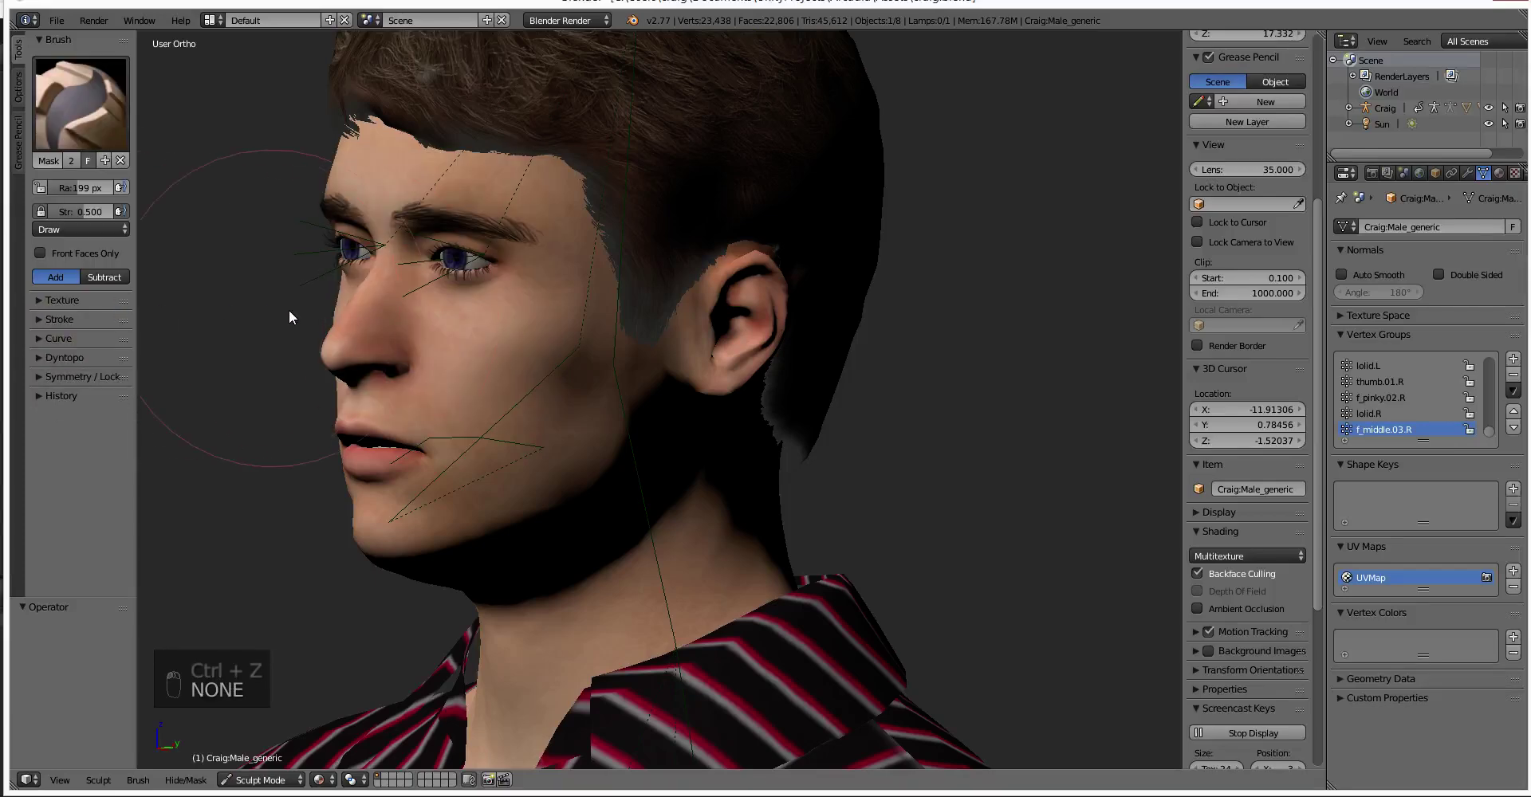
{"action": "mouse_move", "coordinate": [90, 189]}
{"action": "left_mouse_down"}
{"action": "mouse_move", "coordinate": [73, 188]}
{"action": "mouse_move", "coordinate": [147, 204]}
{"action": "left_mouse_up"}
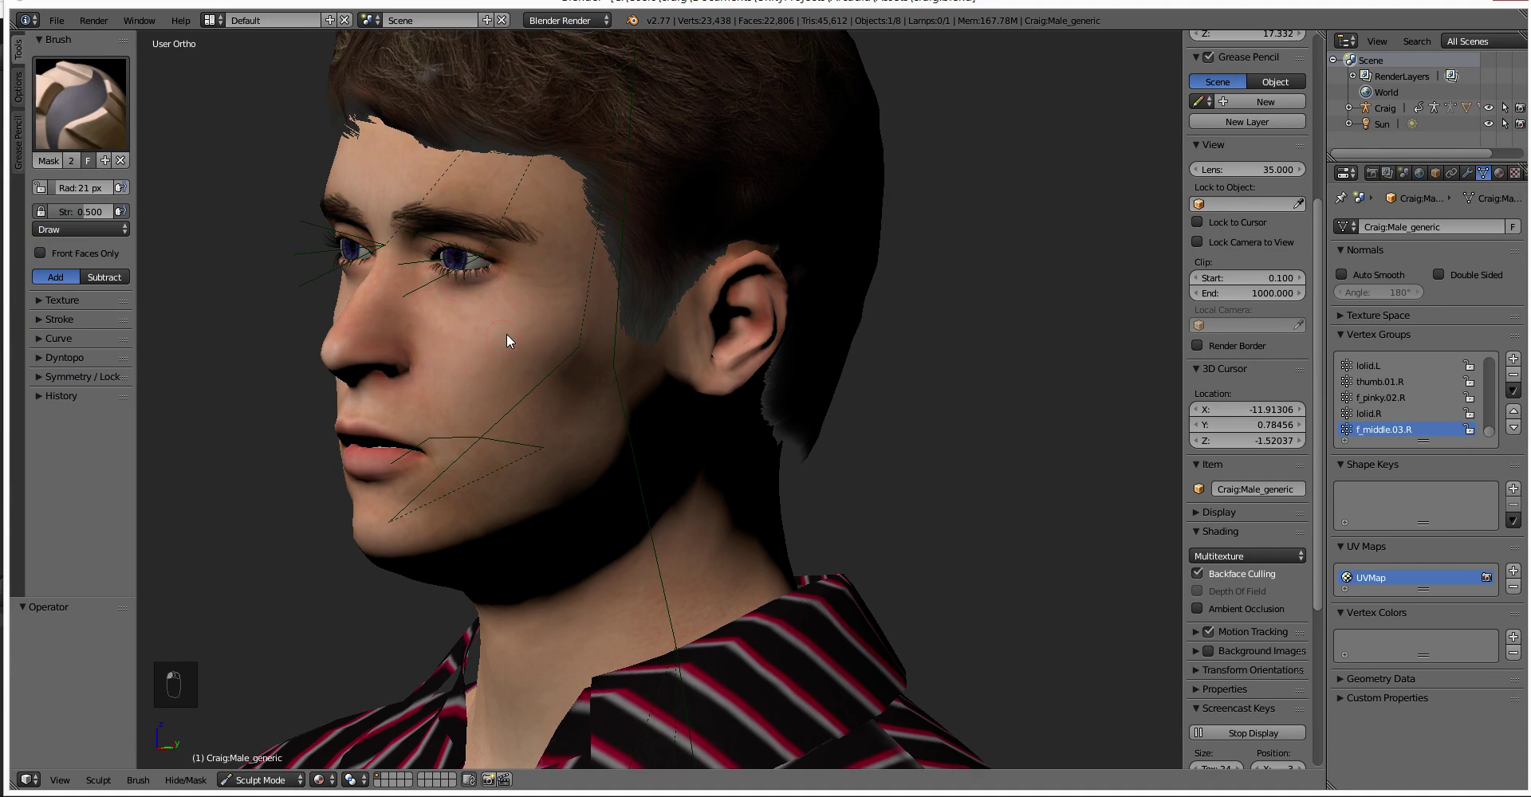
Try pulling the cheek upward using the Grab brush with a 240 px radius, and undo the strokes.
{"action": "left_click", "coordinate": [96, 122]}
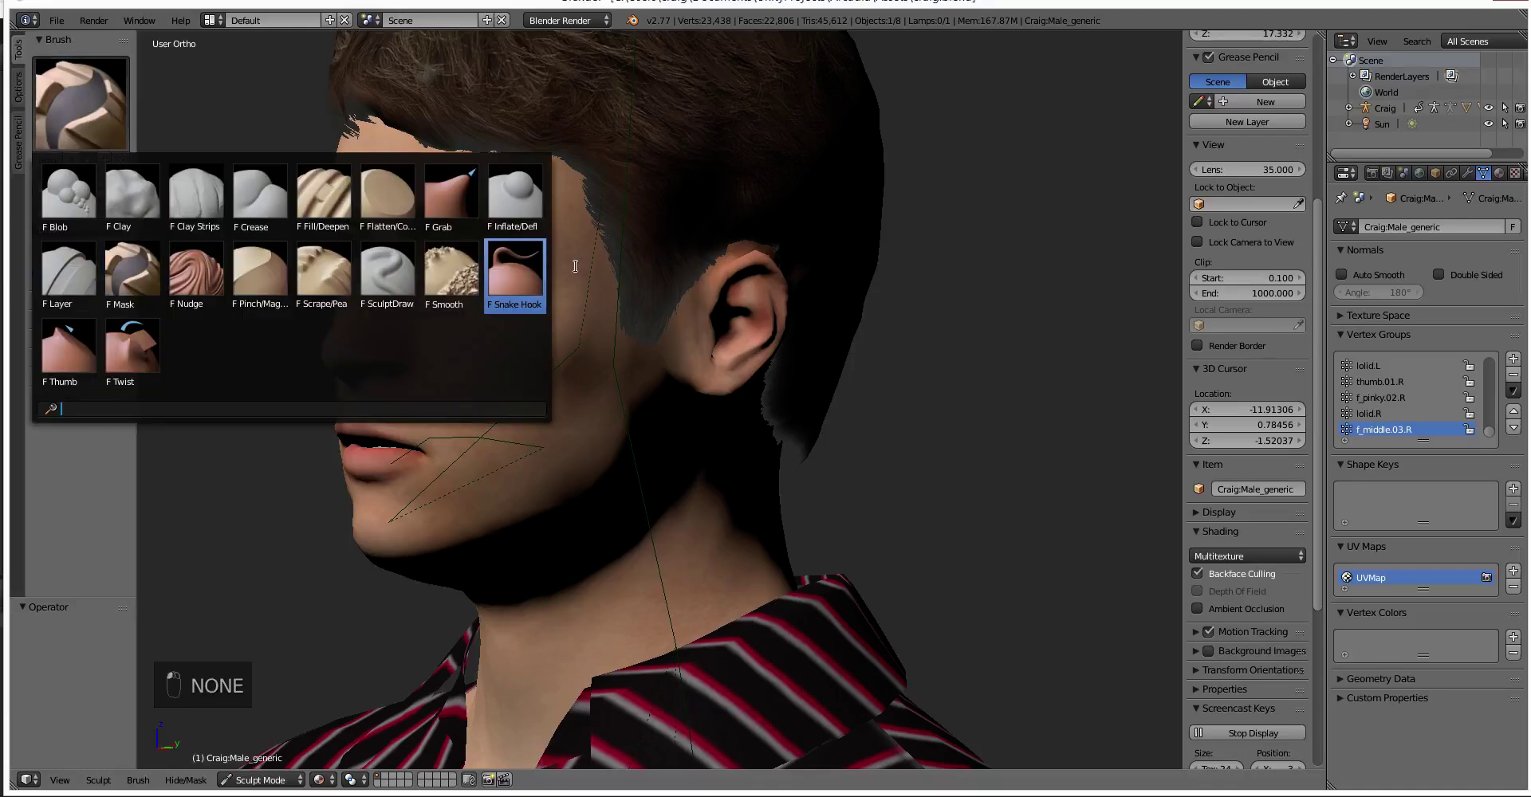
{"action": "left_click", "coordinate": [451, 195]}
{"action": "left_click_drag", "start_coordinate": [80, 187], "coordinate": [384, 287]}
{"action": "mouse_move", "coordinate": [466, 335]}
{"action": "left_mouse_down"}
{"action": "mouse_move", "coordinate": [510, 399]}
{"action": "mouse_move", "coordinate": [468, 235]}
{"action": "left_mouse_up"}
{"action": "key", "text": "ctrl+z"}
{"action": "key", "text": "ctrl+z"}
{"action": "key", "text": "ctrl+z"}
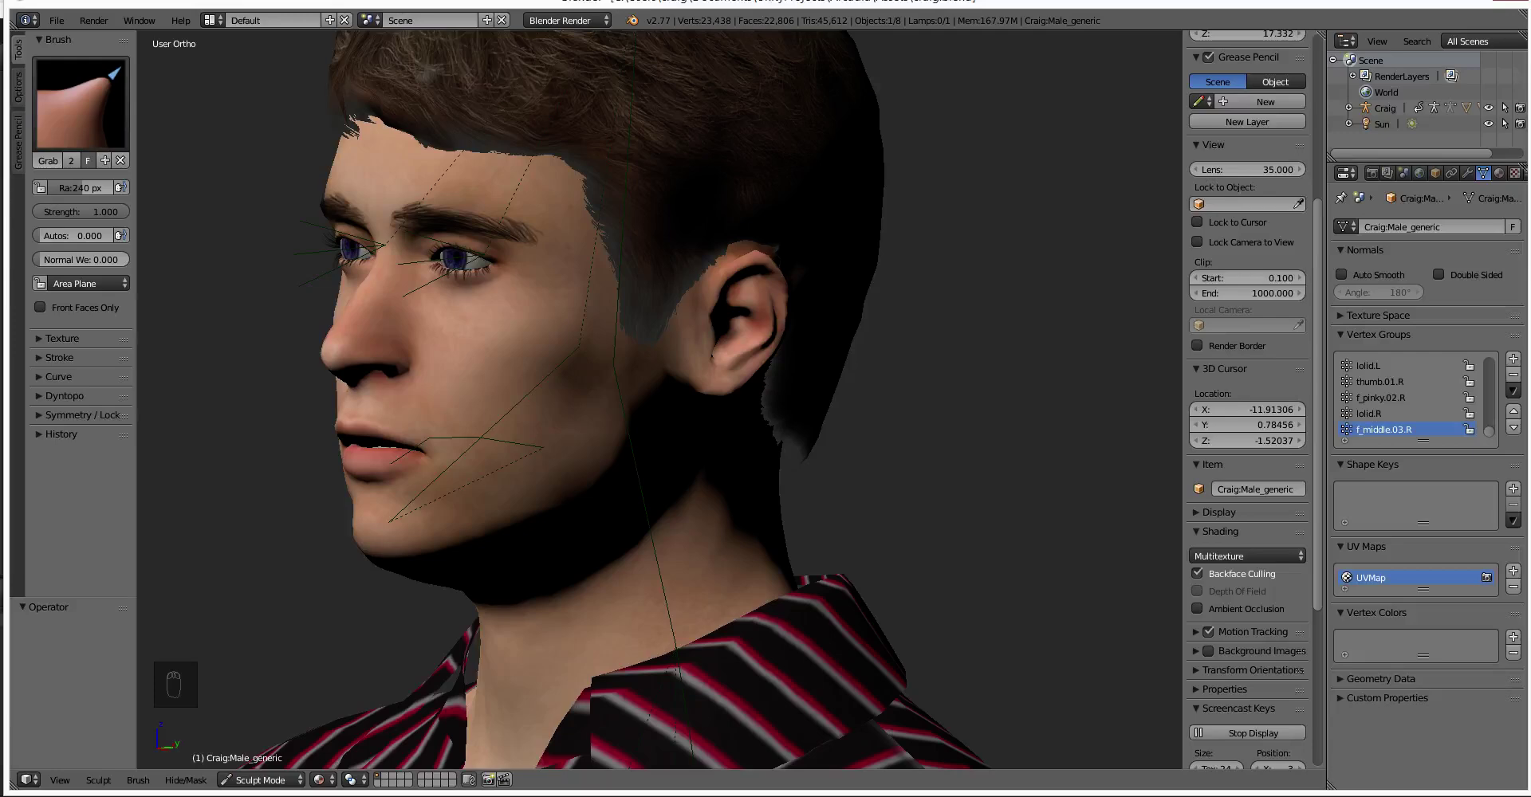
Set the viewport shading to Solid and enable Matcap.
{"action": "left_click", "coordinate": [321, 780]}
{"action": "left_click", "coordinate": [339, 725]}
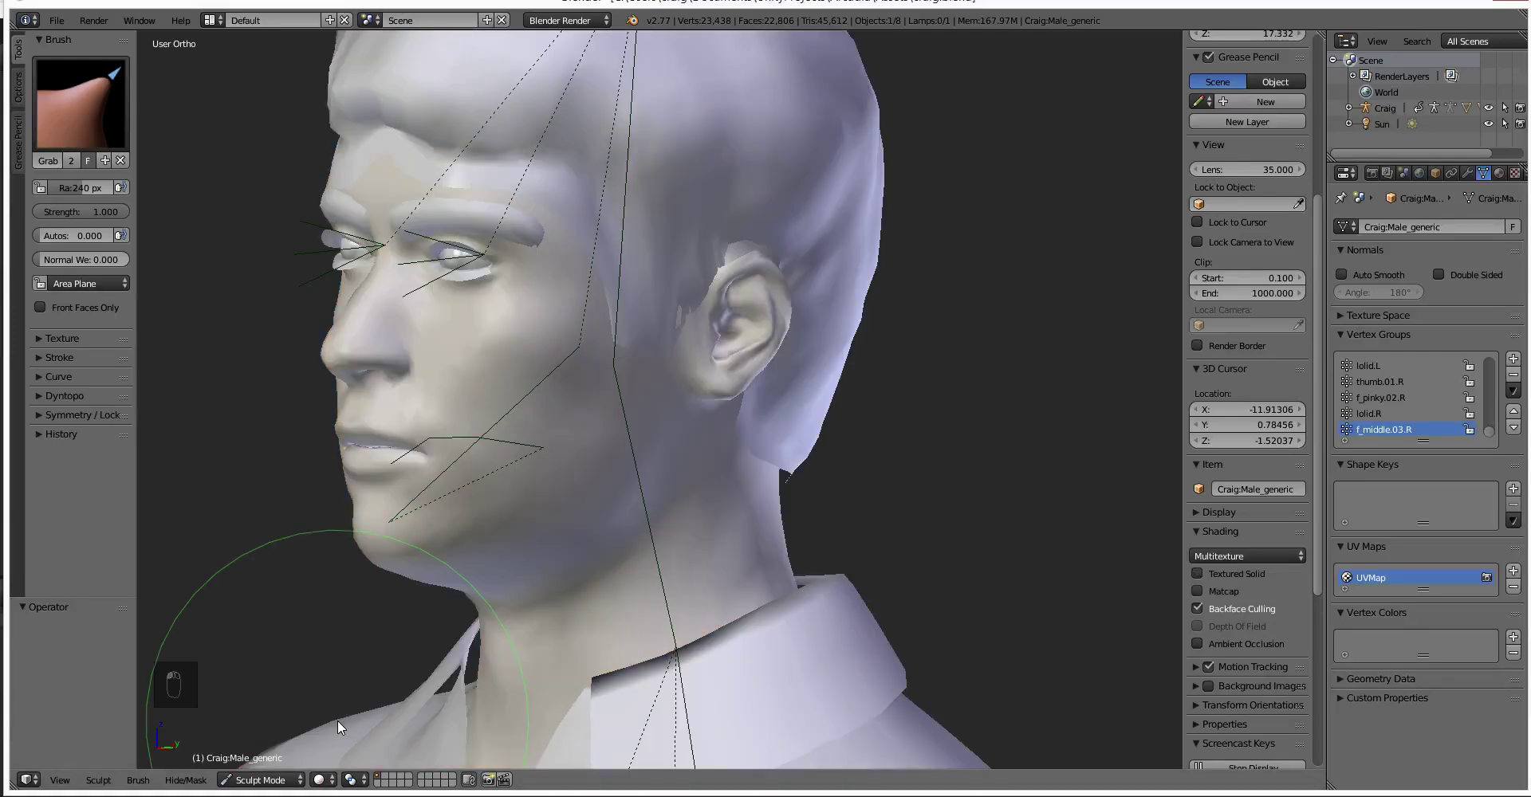
{"action": "left_click", "coordinate": [1196, 591]}
{"action": "left_click", "coordinate": [1196, 590]}
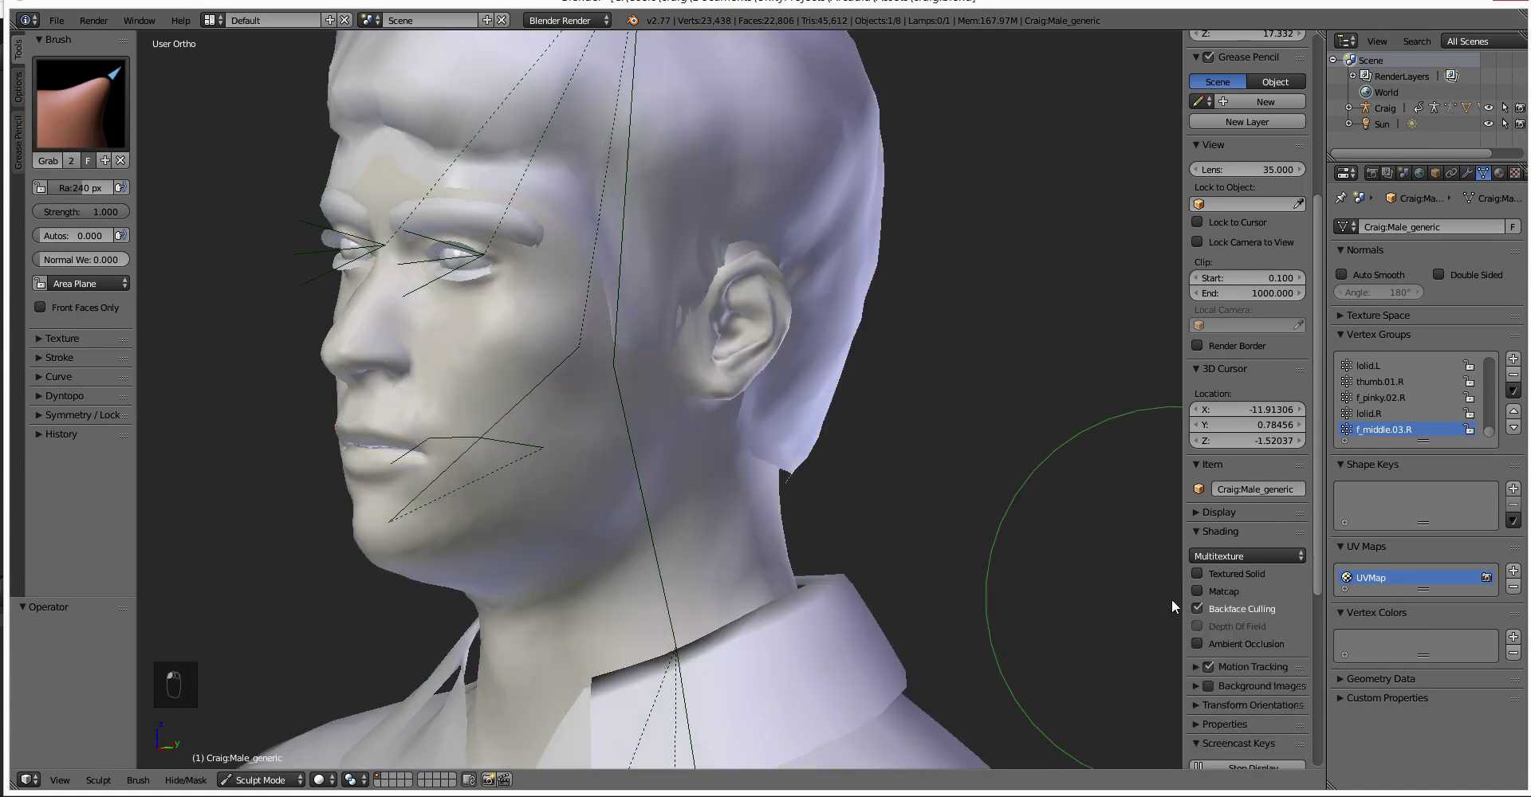
{"action": "left_click", "coordinate": [1194, 593]}
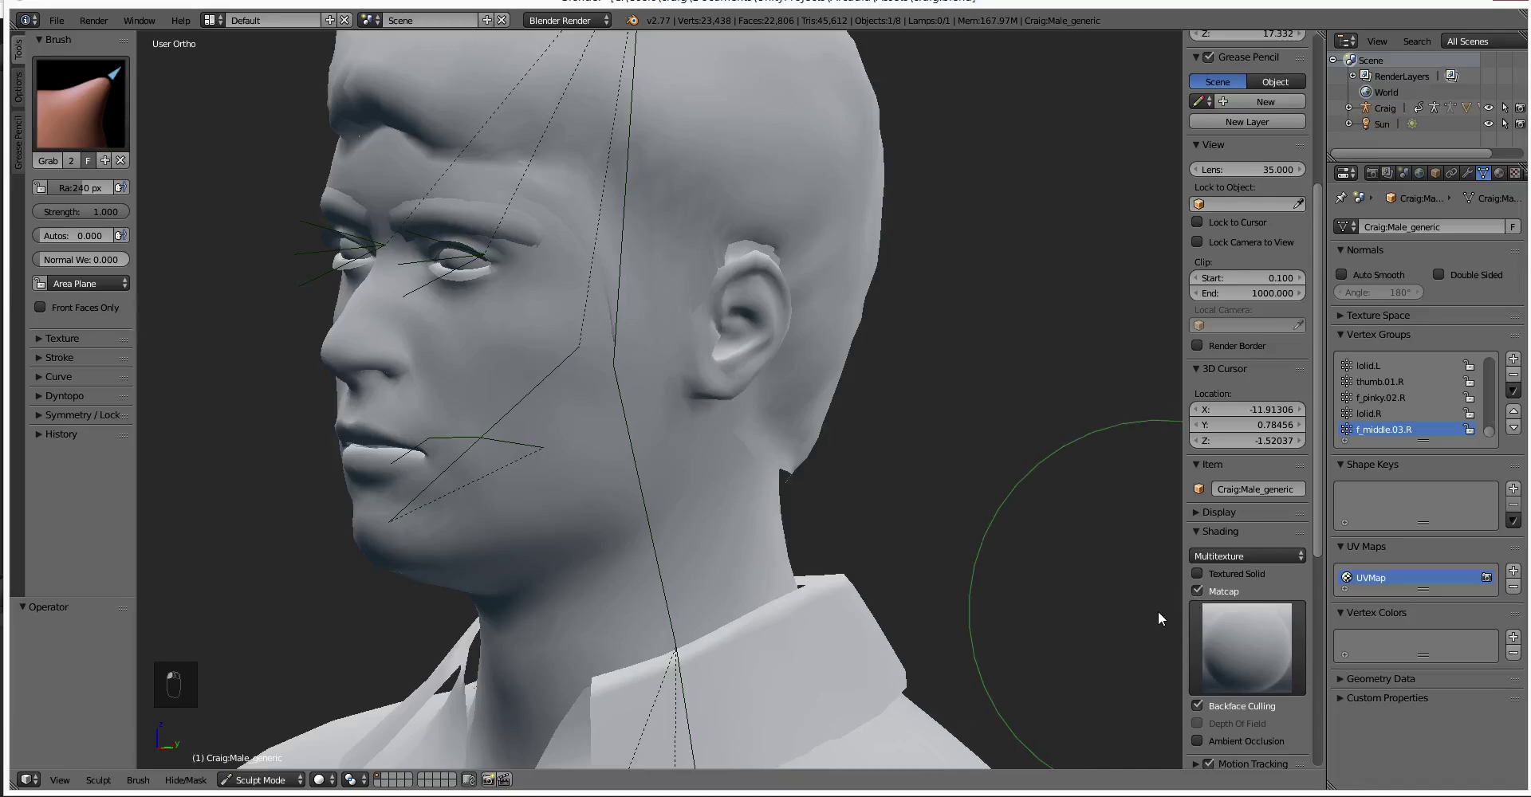
Try a Grab stroke on the face and undo it.
{"action": "middle_click_drag", "start_coordinate": [281, 609], "coordinate": [373, 574]}
{"action": "mouse_move", "coordinate": [432, 367]}
{"action": "left_mouse_down"}
{"action": "mouse_move", "coordinate": [525, 361]}
{"action": "mouse_move", "coordinate": [428, 472]}
{"action": "mouse_move", "coordinate": [417, 378]}
{"action": "mouse_move", "coordinate": [400, 394]}
{"action": "mouse_move", "coordinate": [408, 490]}
{"action": "left_mouse_up"}
{"action": "key", "text": "ctrl+z"}
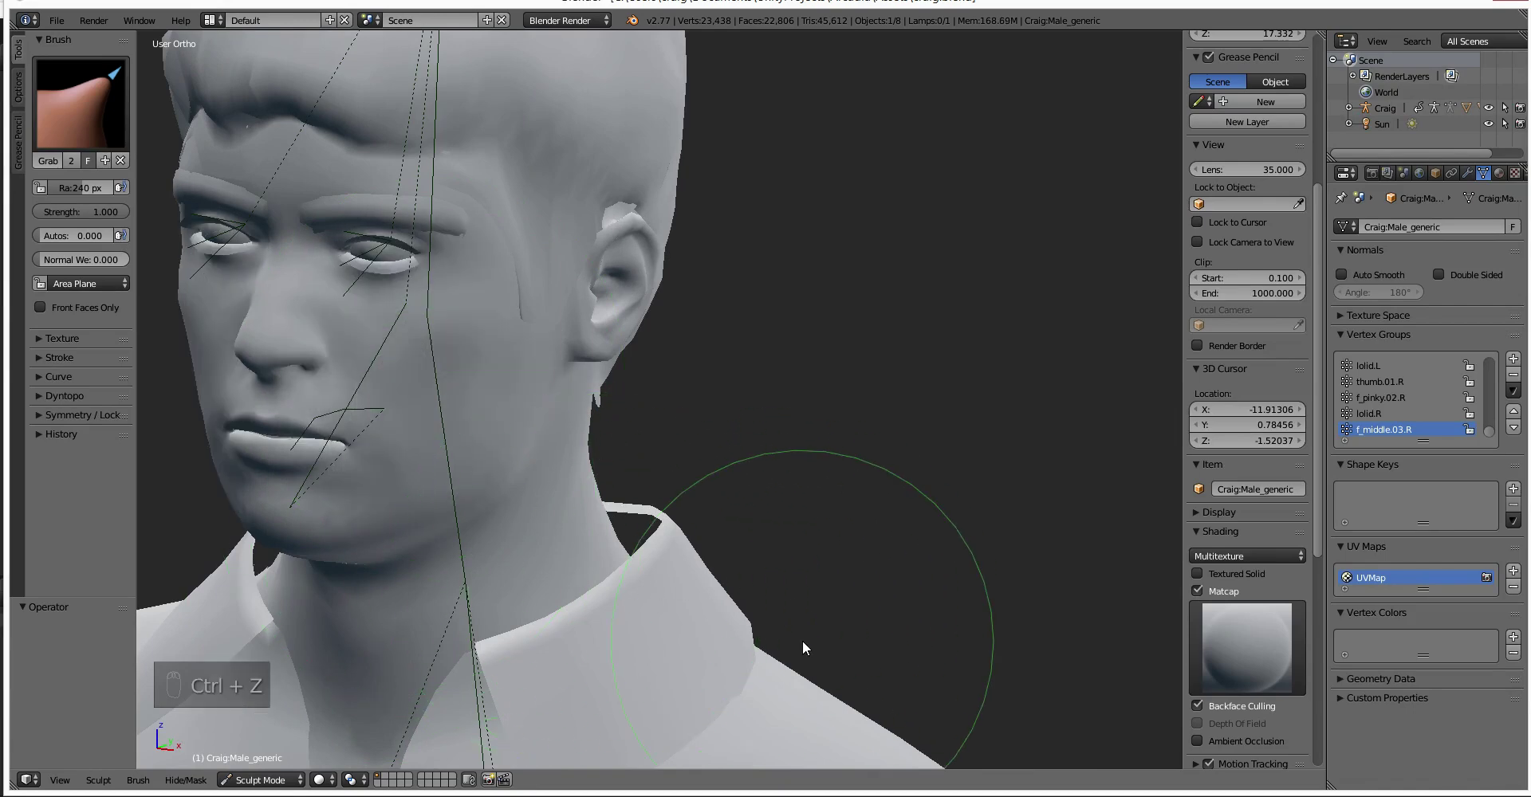
{"action": "key", "text": "ctrl+z"}
Turn off the viewport display of the body mesh's Armature modifier.
{"action": "middle_click_drag", "start_coordinate": [720, 593], "coordinate": [820, 673], "text": "shift"}
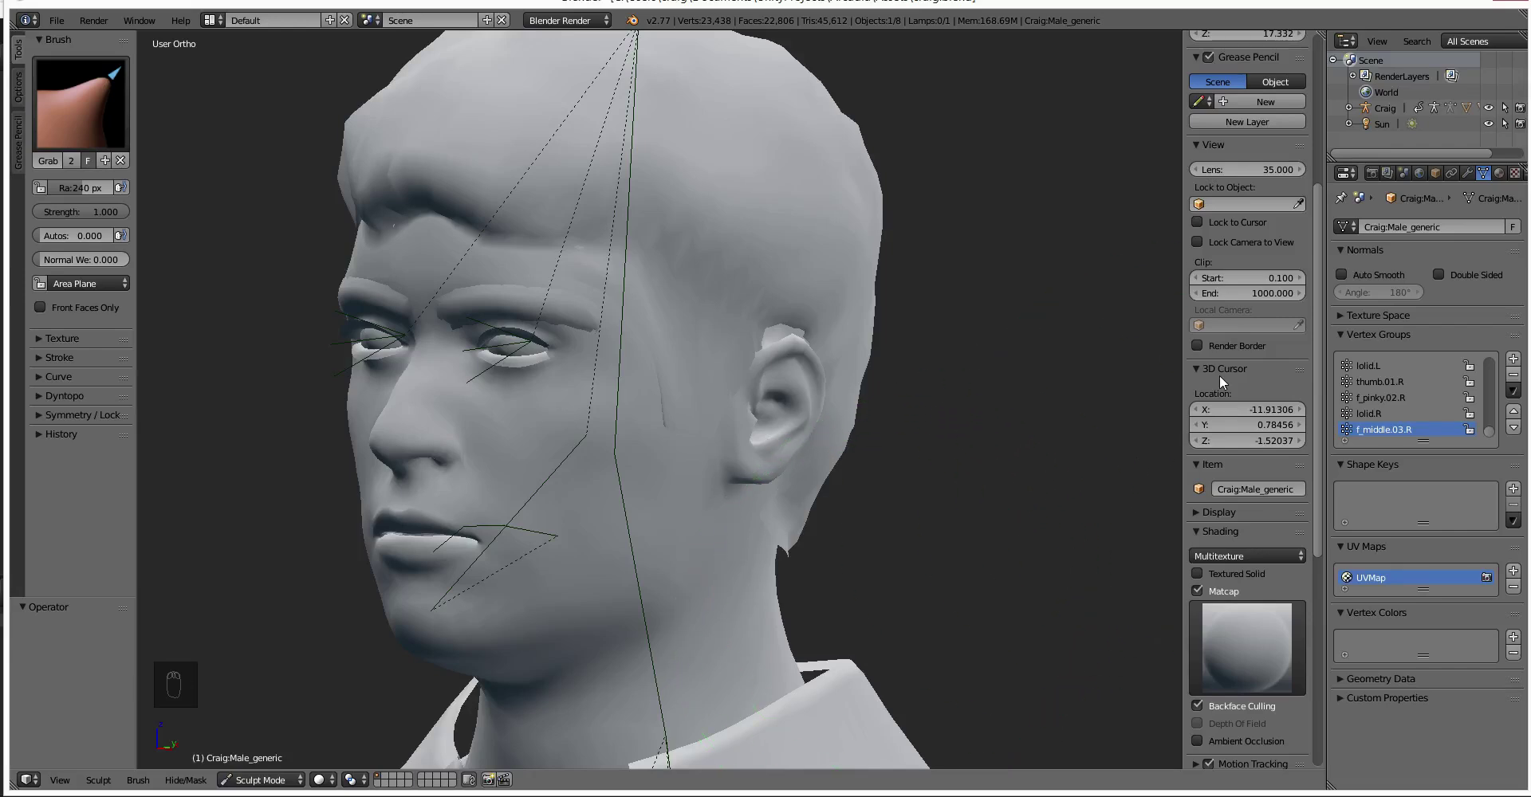
{"action": "left_click", "coordinate": [1466, 173]}
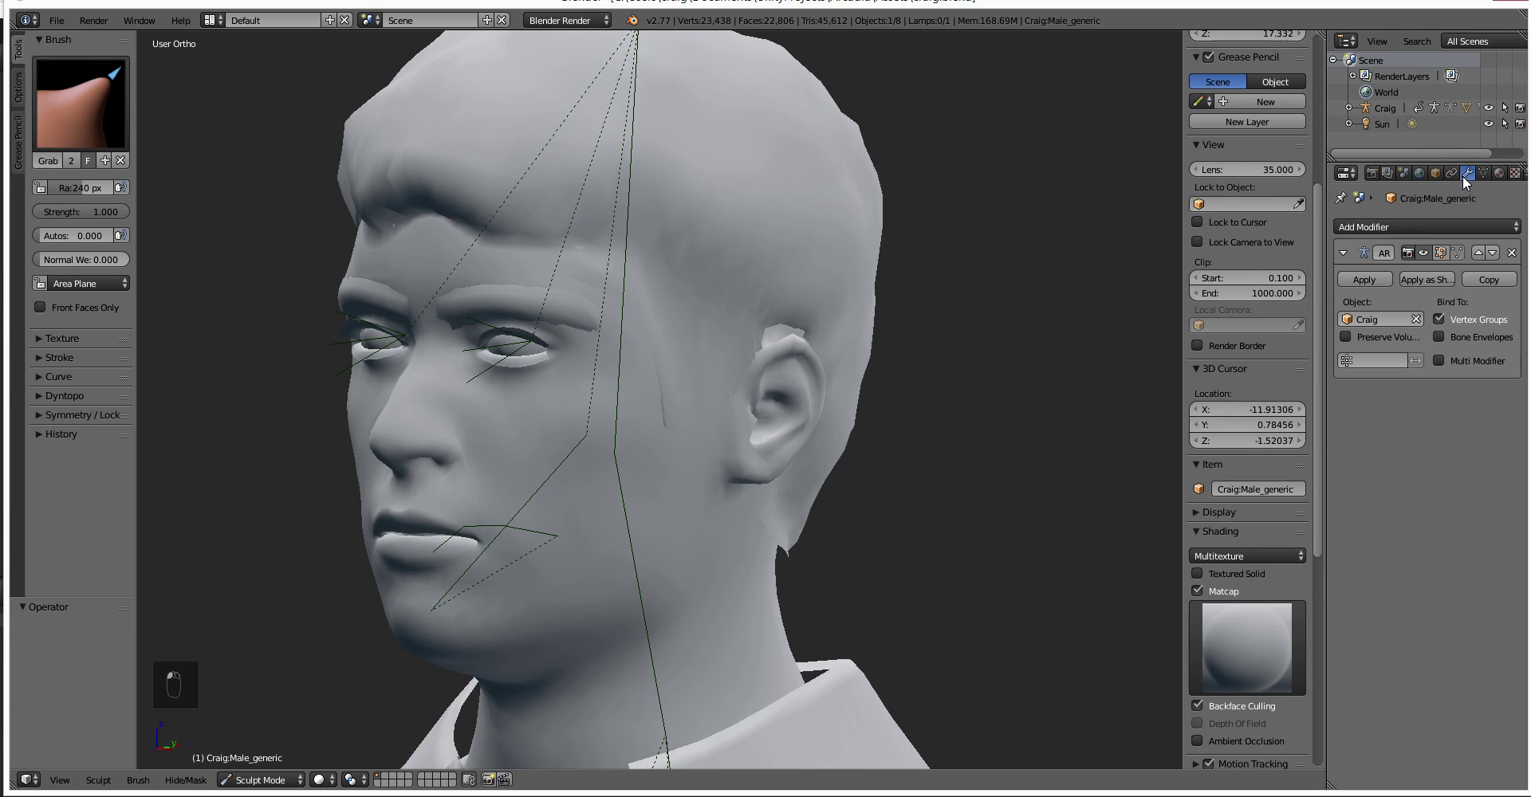
{"action": "left_click", "coordinate": [1424, 253]}
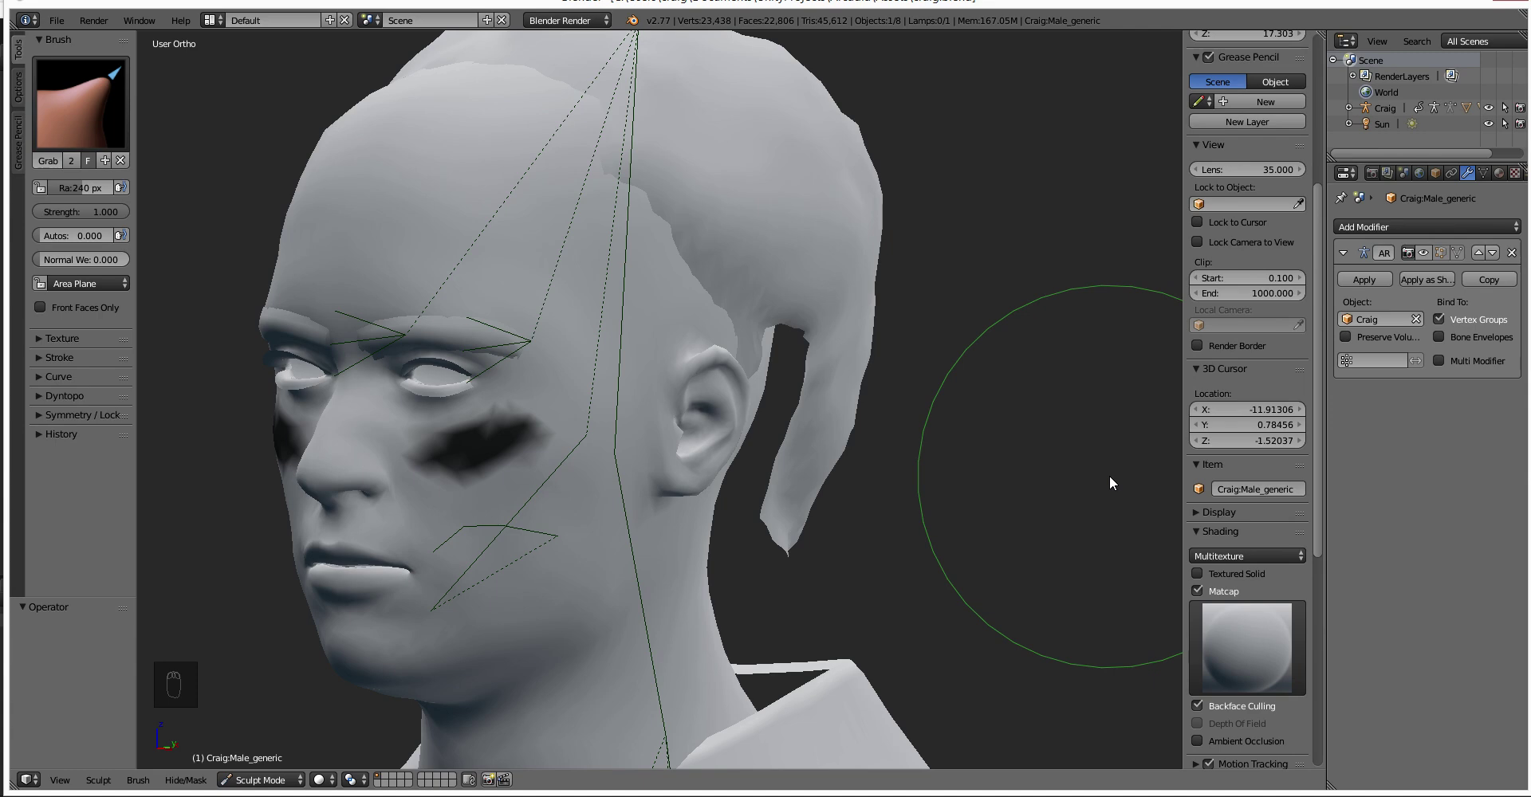
Clear the dark mask patches from the cheeks using the Mask brush.
{"action": "left_click", "coordinate": [80, 104]}
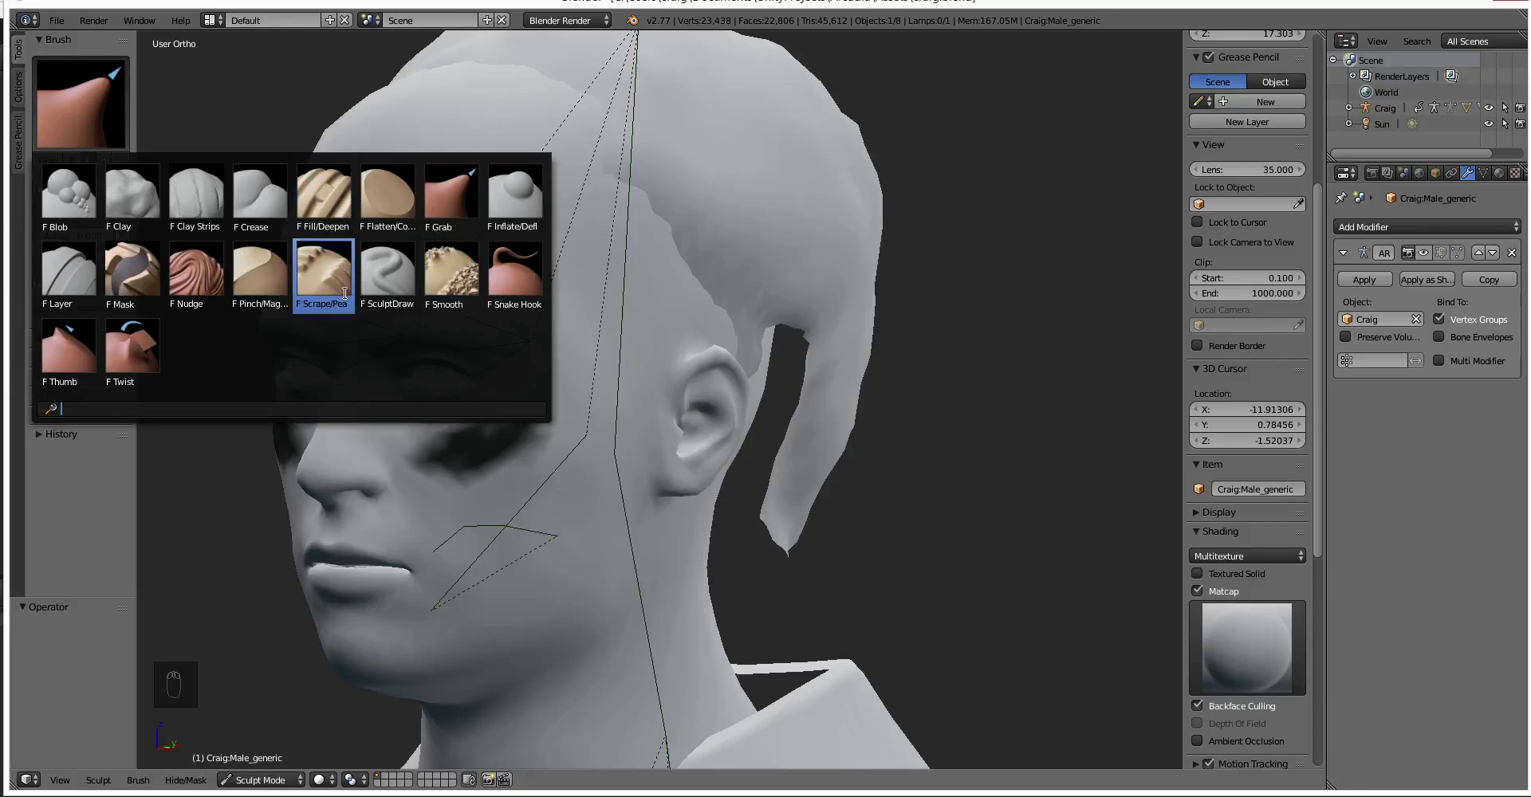
{"action": "left_click", "coordinate": [154, 272]}
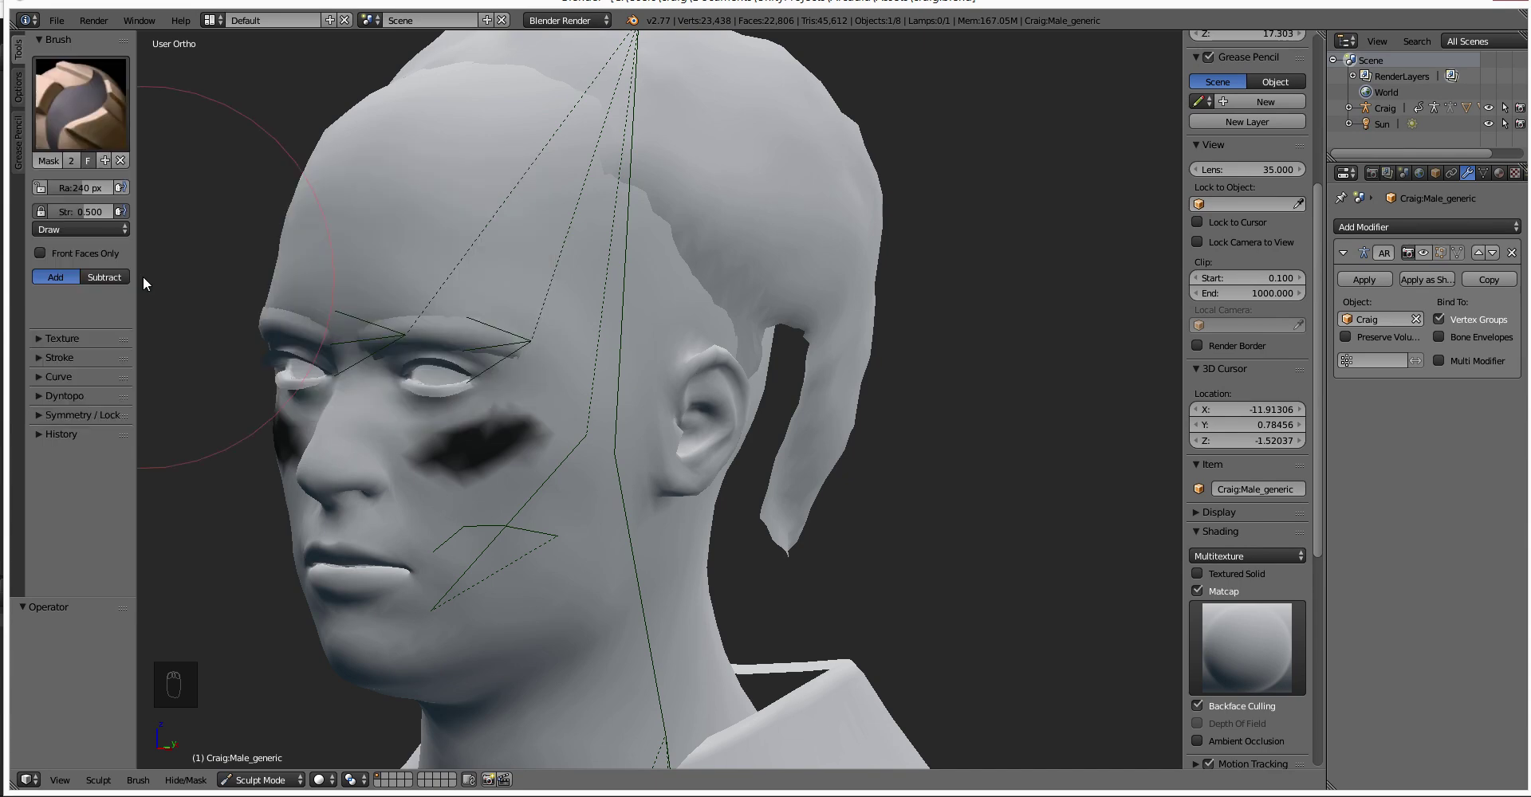
{"action": "left_click_drag", "start_coordinate": [466, 453], "coordinate": [512, 435], "text": "shift"}
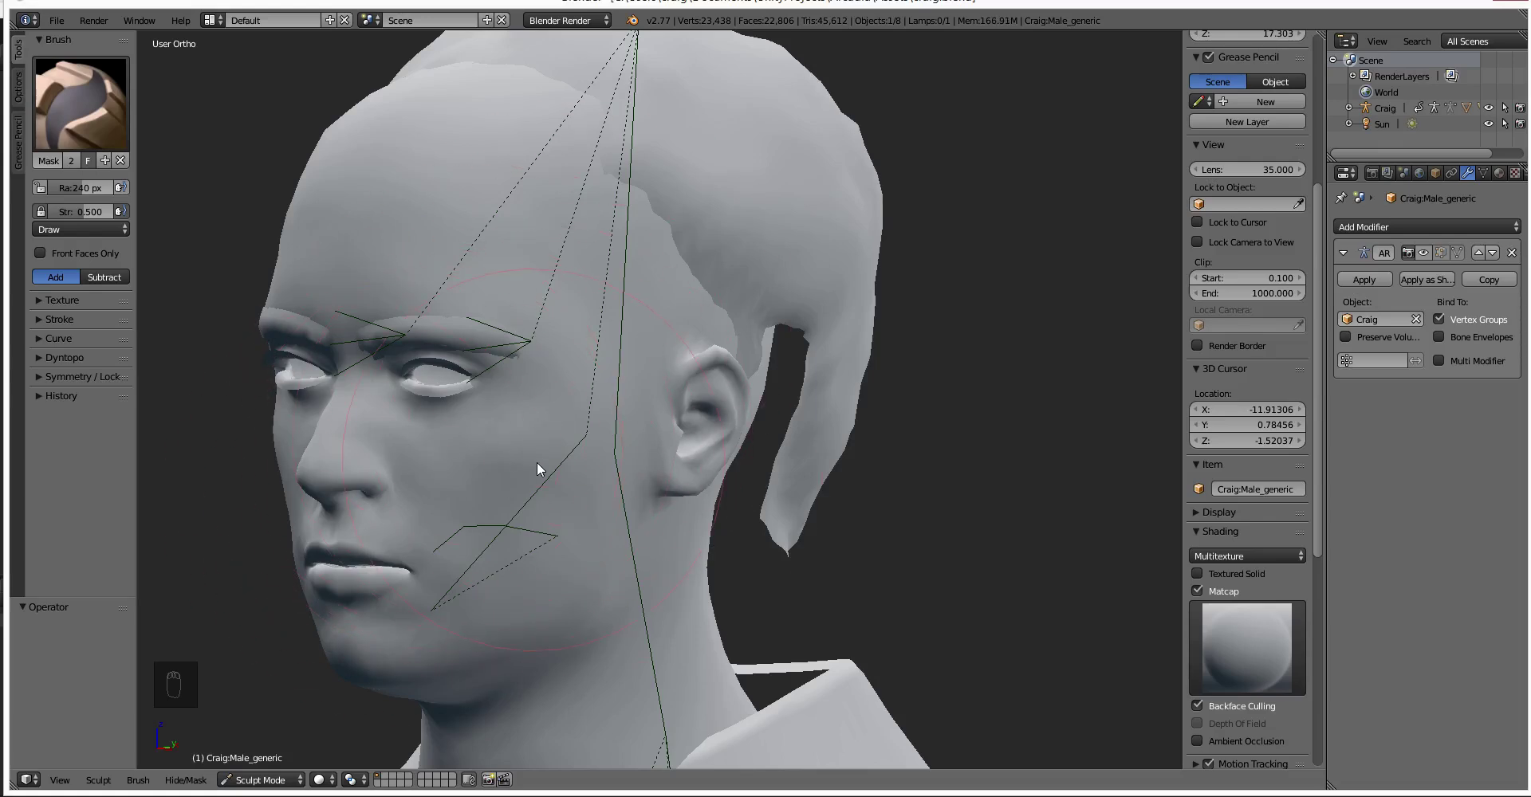
Set the Mask brush radius to 28 px, try masking the upper eyelid and undo the stroke.
{"action": "left_click_drag", "start_coordinate": [84, 188], "coordinate": [59, 189]}
{"action": "mouse_move", "coordinate": [311, 373]}
{"action": "middle_mouse_down"}
{"action": "mouse_move", "coordinate": [376, 371]}
{"action": "mouse_move", "coordinate": [304, 356]}
{"action": "mouse_move", "coordinate": [483, 432]}
{"action": "middle_mouse_up"}
{"action": "scroll", "coordinate": [526, 447], "scroll_direction": "up", "scroll_amount": 3}
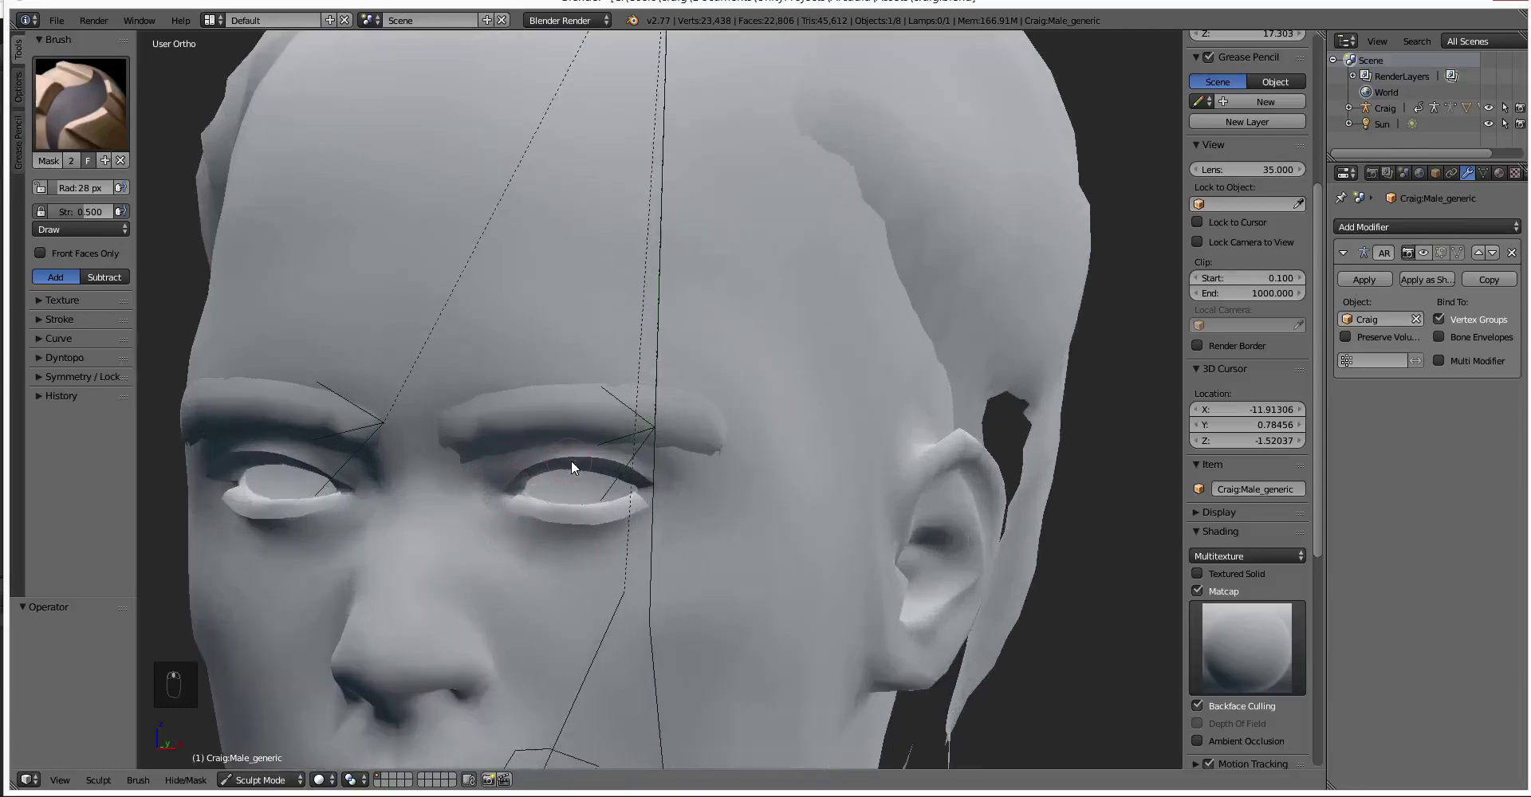
{"action": "scroll", "coordinate": [569, 460], "scroll_direction": "up", "scroll_amount": 1}
{"action": "middle_click_drag", "start_coordinate": [497, 511], "coordinate": [501, 447], "text": "shift"}
{"action": "left_click_drag", "start_coordinate": [499, 444], "coordinate": [539, 403]}
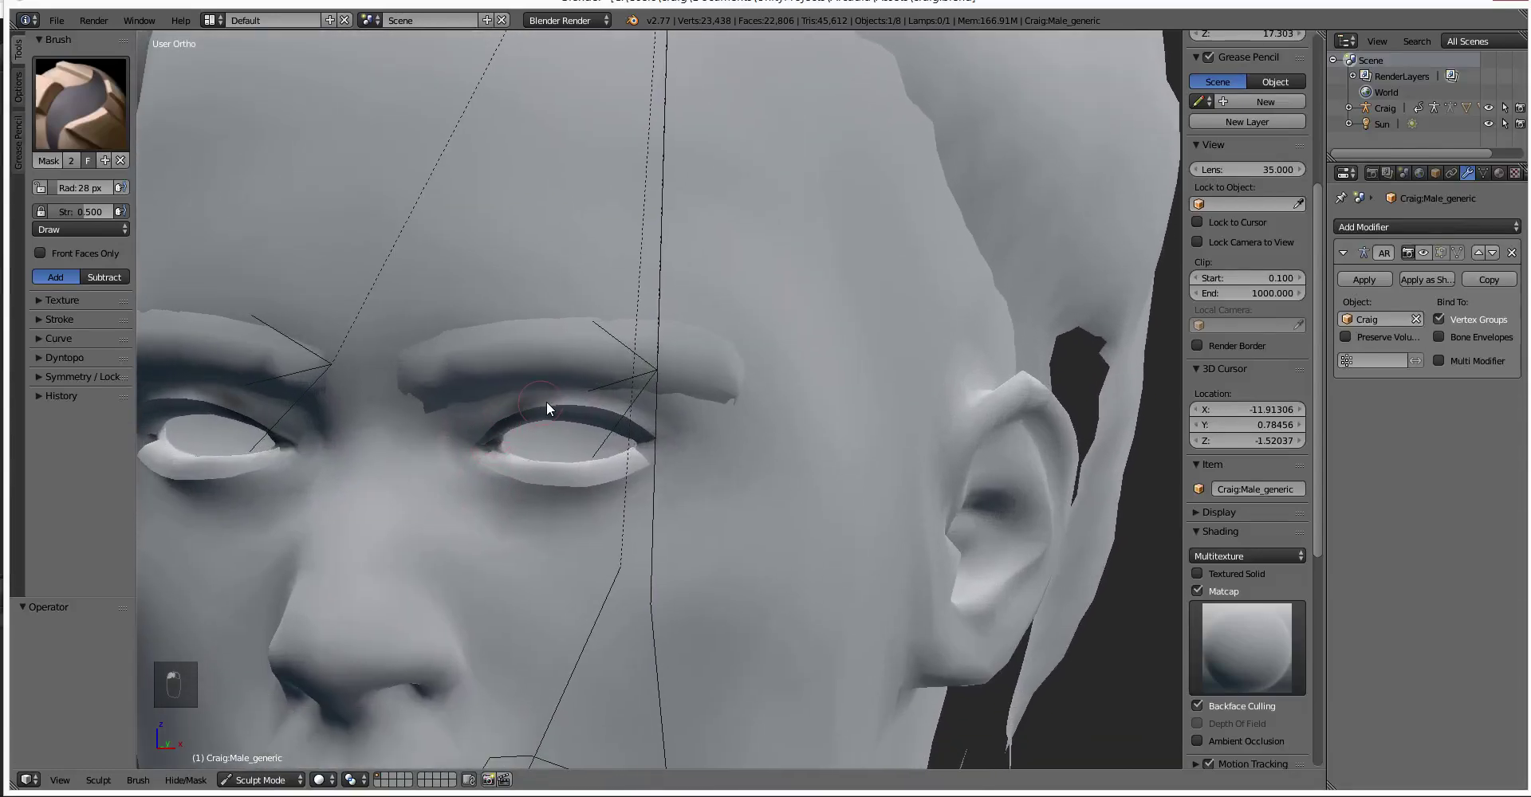
{"action": "key", "text": "ctrl+z"}
Set the Mask brush strength to 1.000 and mask the eyelids and lashes all around the eye.
{"action": "left_click_drag", "start_coordinate": [83, 208], "coordinate": [120, 209]}
{"action": "mouse_move", "coordinate": [482, 445]}
{"action": "left_mouse_down"}
{"action": "mouse_move", "coordinate": [586, 410]}
{"action": "mouse_move", "coordinate": [622, 413]}
{"action": "mouse_move", "coordinate": [509, 426]}
{"action": "mouse_move", "coordinate": [544, 479]}
{"action": "mouse_move", "coordinate": [596, 467]}
{"action": "mouse_move", "coordinate": [505, 454]}
{"action": "mouse_move", "coordinate": [639, 443]}
{"action": "mouse_move", "coordinate": [521, 467]}
{"action": "mouse_move", "coordinate": [485, 442]}
{"action": "mouse_move", "coordinate": [534, 421]}
{"action": "mouse_move", "coordinate": [611, 427]}
{"action": "mouse_move", "coordinate": [631, 447]}
{"action": "left_mouse_up"}
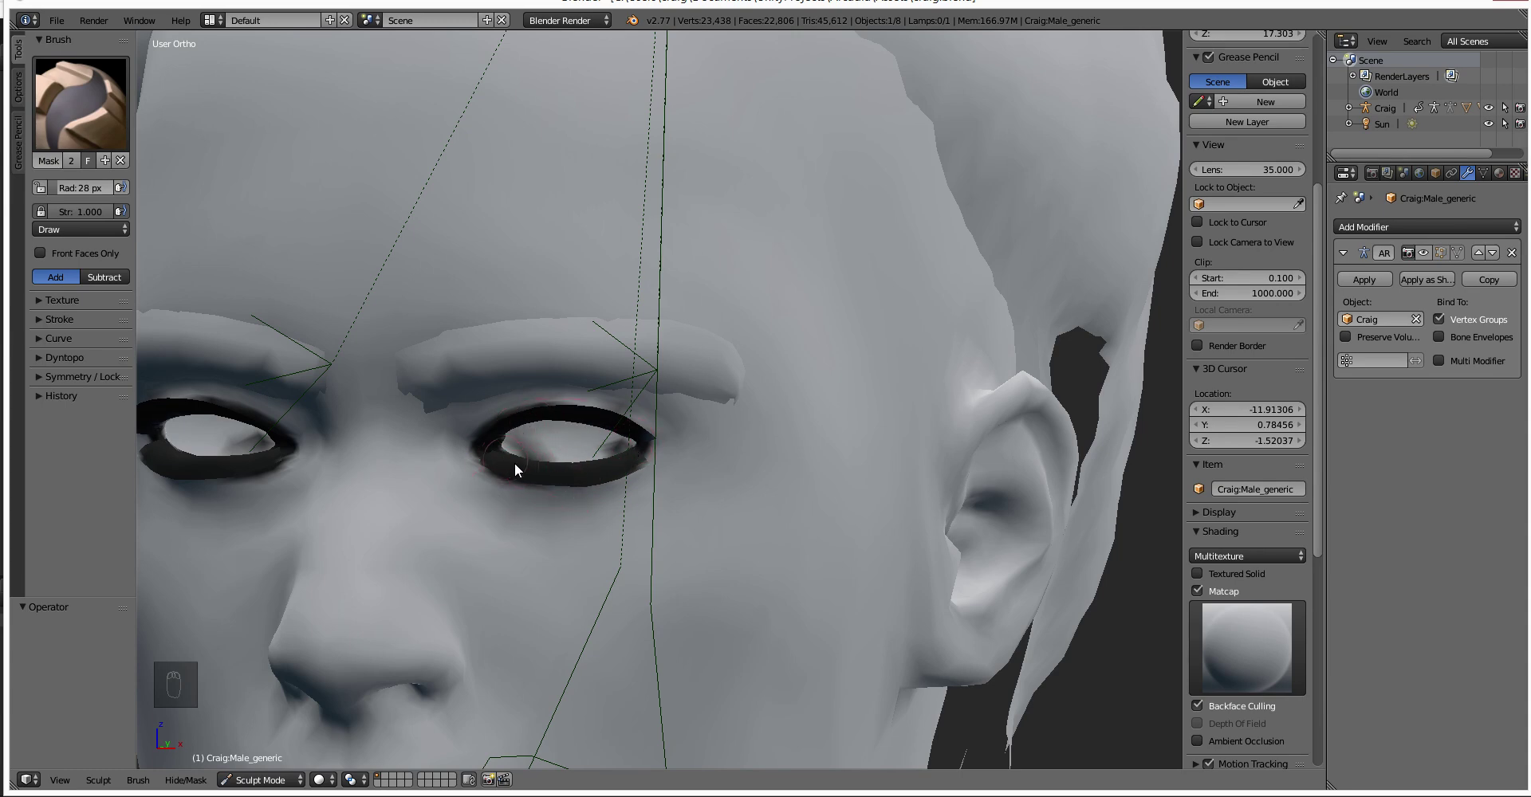
{"action": "mouse_move", "coordinate": [608, 434]}
{"action": "middle_mouse_down"}
{"action": "mouse_move", "coordinate": [547, 438]}
{"action": "mouse_move", "coordinate": [466, 401]}
{"action": "mouse_move", "coordinate": [551, 420]}
{"action": "mouse_move", "coordinate": [536, 439]}
{"action": "middle_mouse_up"}
{"action": "scroll", "coordinate": [513, 410], "scroll_direction": "up", "scroll_amount": 2}
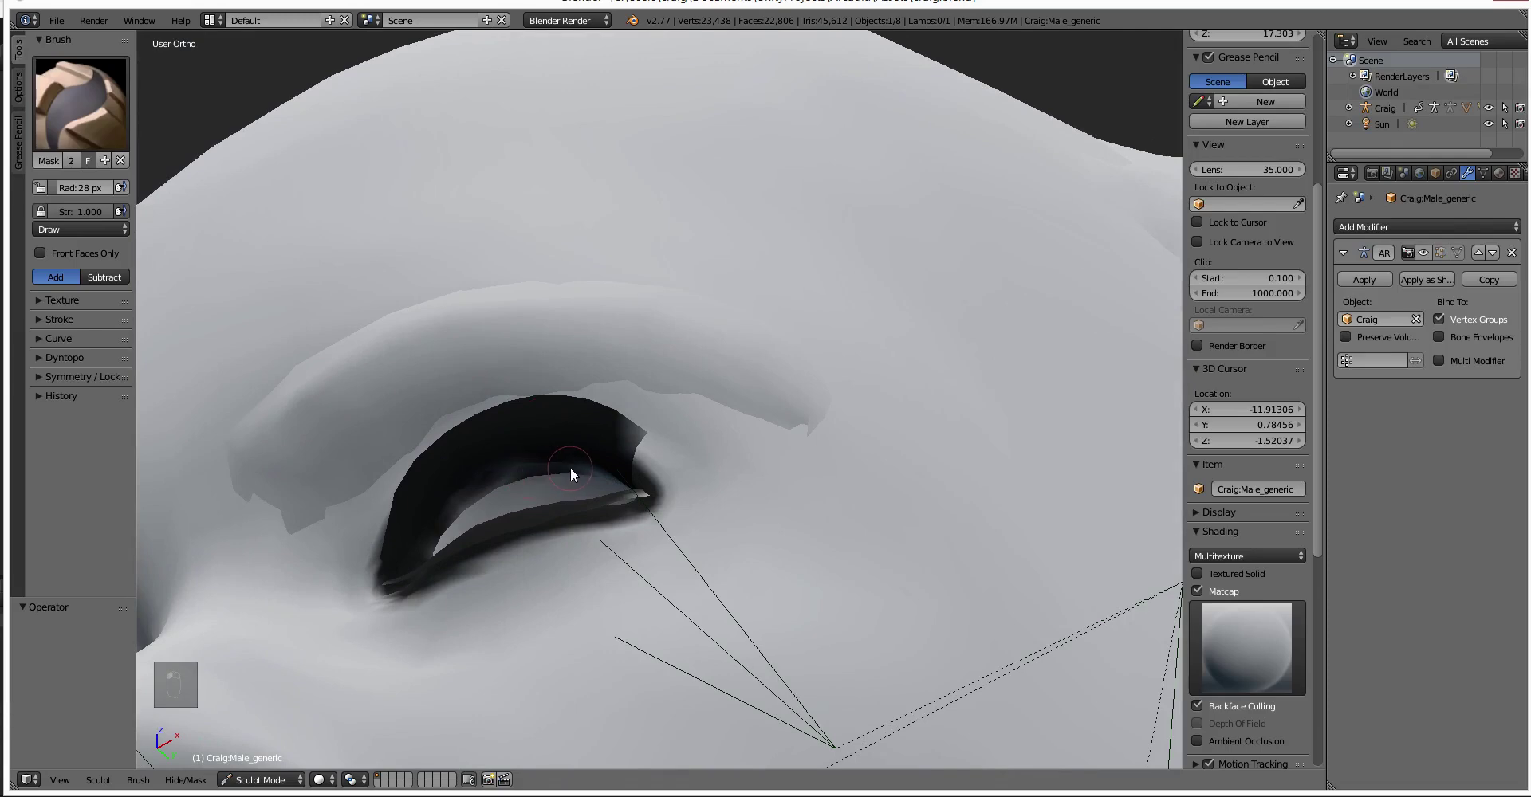
{"action": "middle_click_drag", "start_coordinate": [342, 390], "coordinate": [456, 499]}
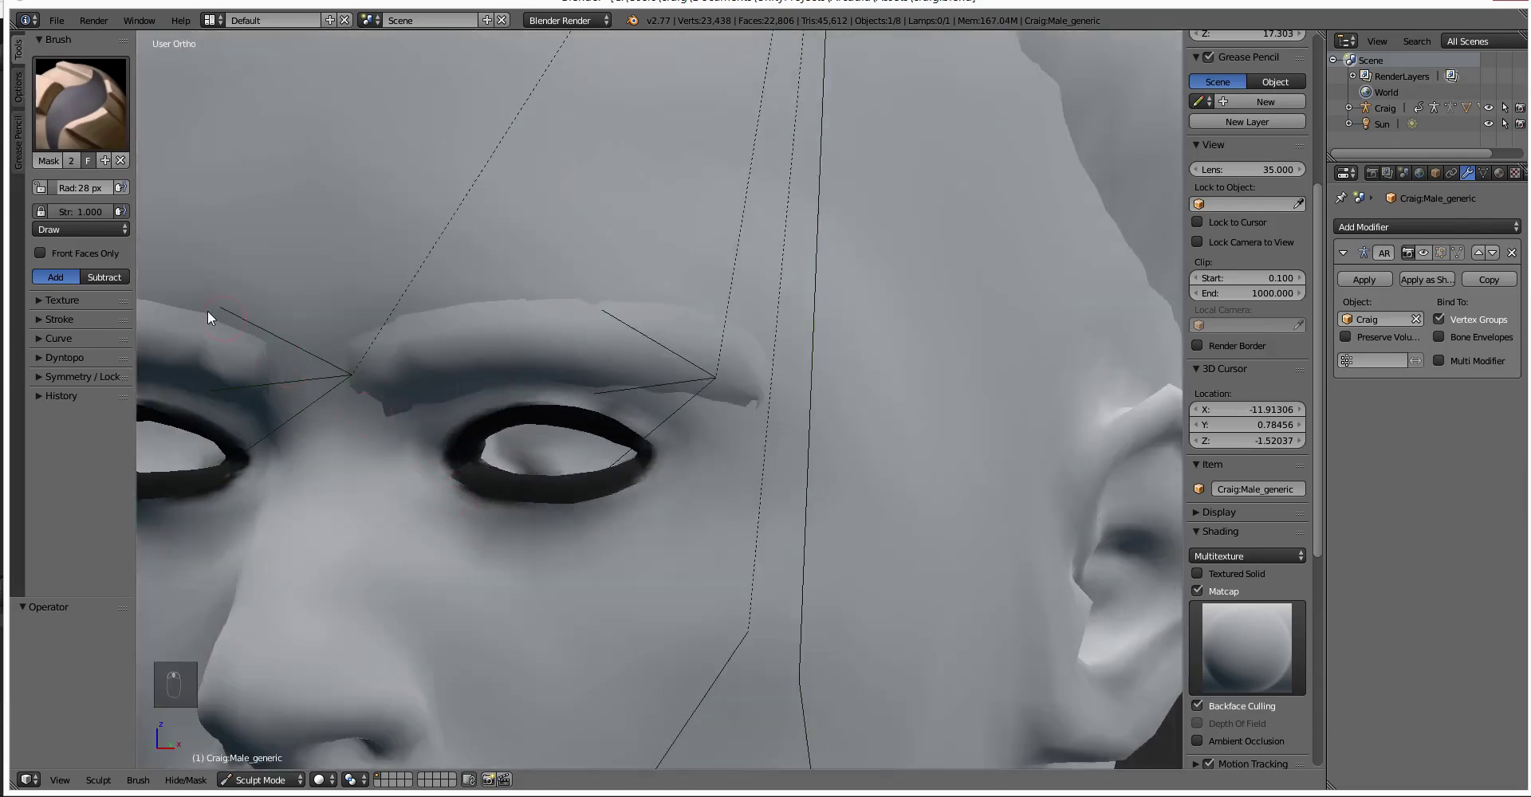
Increase the Mask brush radius to 83 px and widen the mask over the skin surrounding the eye.
{"action": "left_click_drag", "start_coordinate": [79, 187], "coordinate": [136, 187]}
{"action": "mouse_move", "coordinate": [504, 476]}
{"action": "left_mouse_down"}
{"action": "mouse_move", "coordinate": [610, 477]}
{"action": "mouse_move", "coordinate": [642, 453]}
{"action": "mouse_move", "coordinate": [602, 428]}
{"action": "mouse_move", "coordinate": [468, 438]}
{"action": "mouse_move", "coordinate": [468, 479]}
{"action": "mouse_move", "coordinate": [519, 486]}
{"action": "left_mouse_up"}
{"action": "mouse_move", "coordinate": [520, 485]}
{"action": "middle_mouse_down"}
{"action": "mouse_move", "coordinate": [470, 388]}
{"action": "mouse_move", "coordinate": [417, 380]}
{"action": "mouse_move", "coordinate": [657, 446]}
{"action": "mouse_move", "coordinate": [634, 489]}
{"action": "mouse_move", "coordinate": [613, 471]}
{"action": "mouse_move", "coordinate": [372, 454]}
{"action": "middle_mouse_up"}
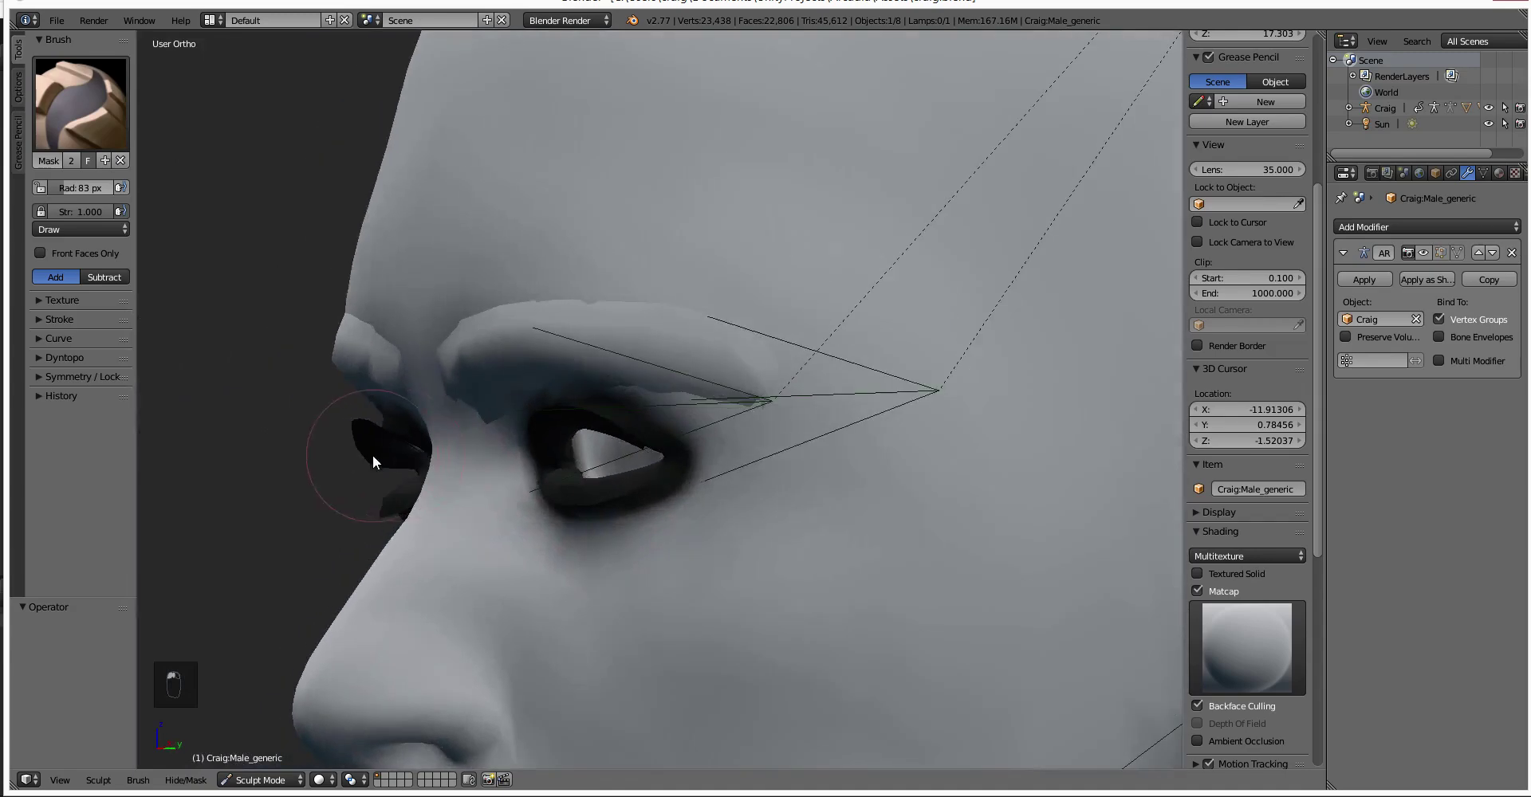
{"action": "mouse_move", "coordinate": [541, 456]}
{"action": "middle_mouse_down"}
{"action": "mouse_move", "coordinate": [662, 453]}
{"action": "mouse_move", "coordinate": [672, 469]}
{"action": "mouse_move", "coordinate": [629, 428]}
{"action": "middle_mouse_up"}
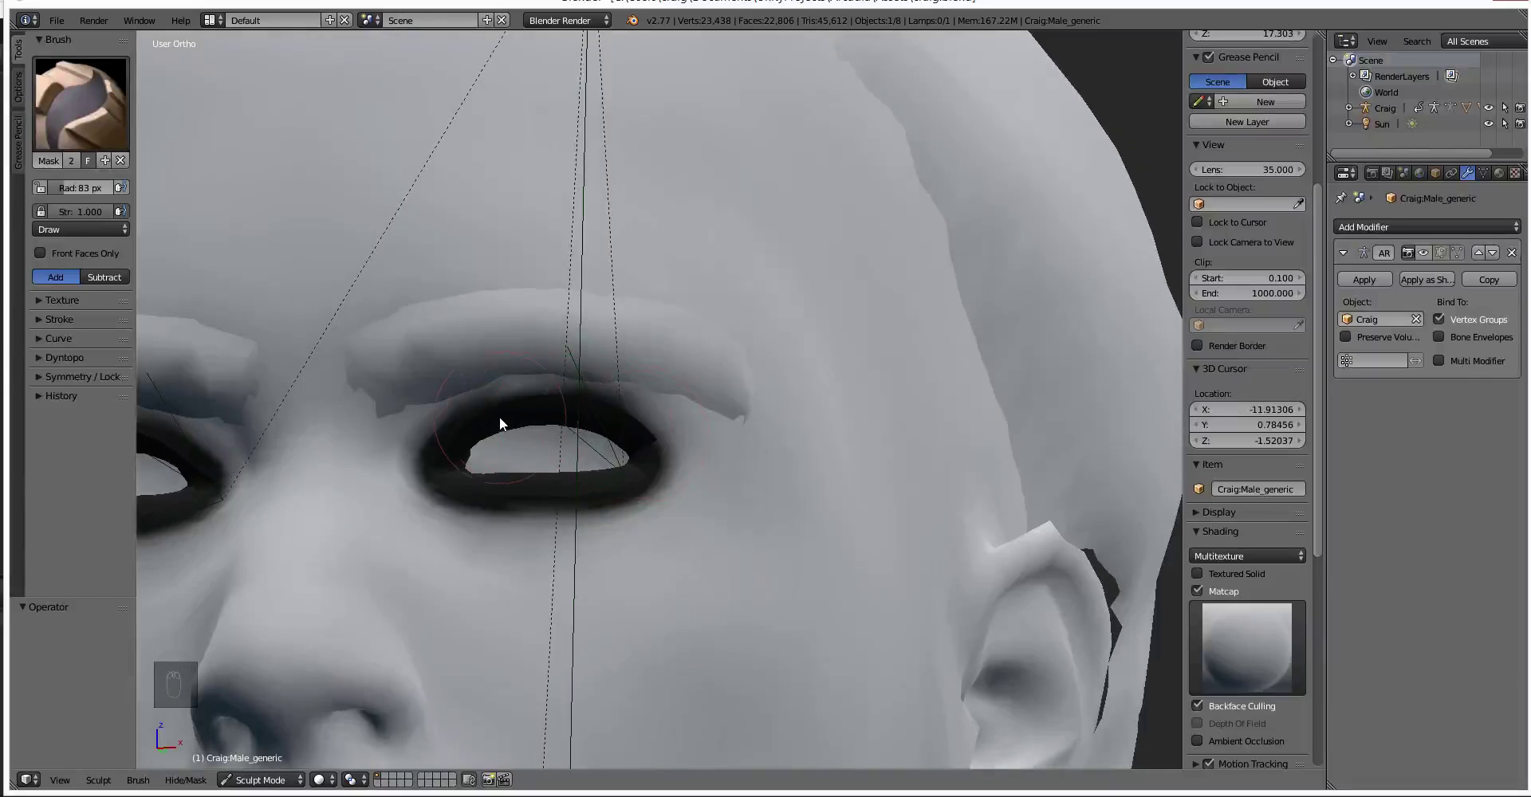
{"action": "mouse_move", "coordinate": [498, 416]}
{"action": "left_mouse_down"}
{"action": "mouse_move", "coordinate": [577, 422]}
{"action": "mouse_move", "coordinate": [451, 437]}
{"action": "left_mouse_up"}
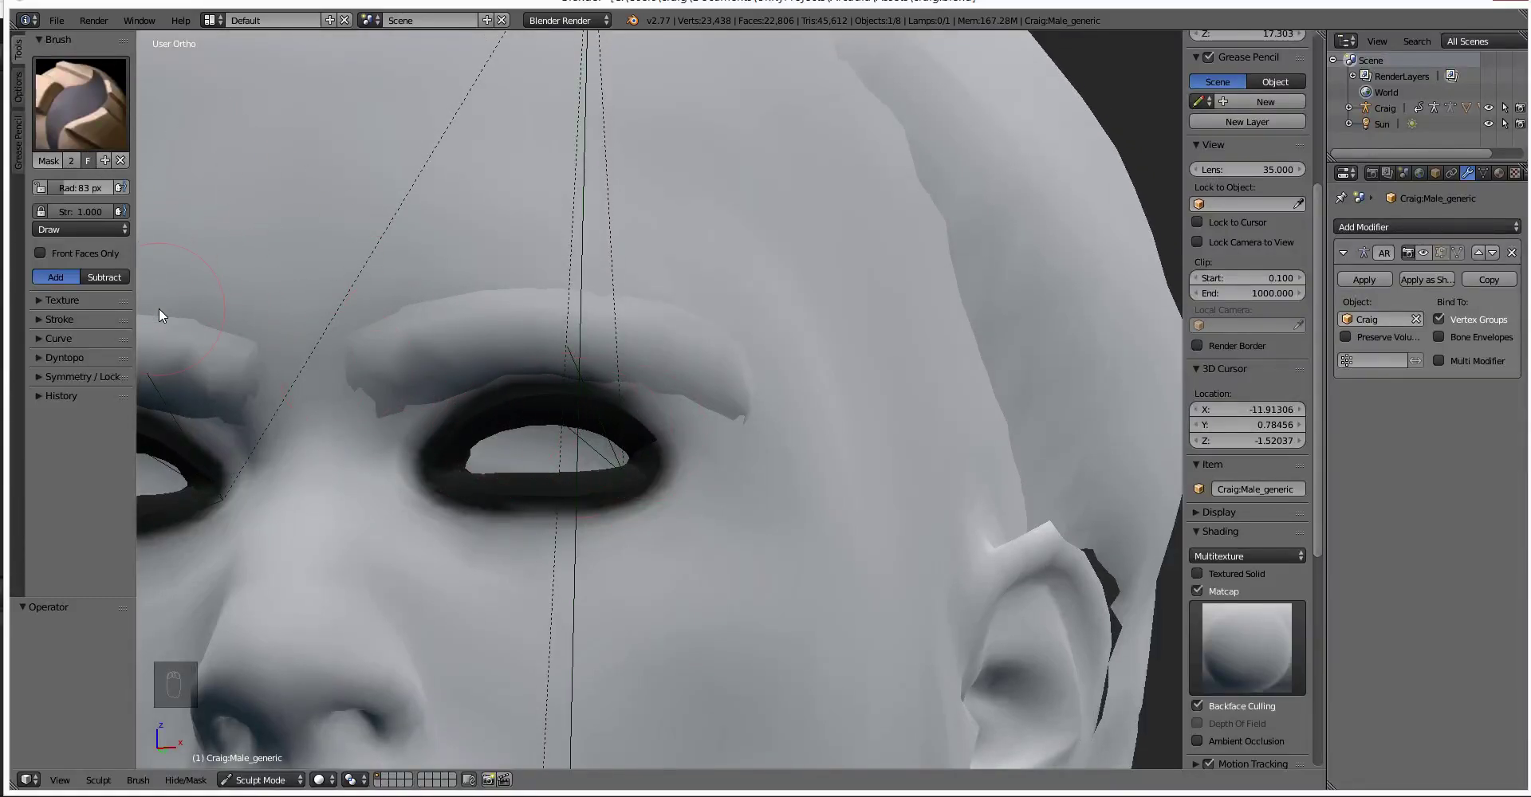
Undo the last change and finish the mask around the inner corner and upper lid of the eyes.
{"action": "left_click", "coordinate": [103, 224]}
{"action": "left_click", "coordinate": [54, 193]}
{"action": "key", "text": "ctrl+z"}
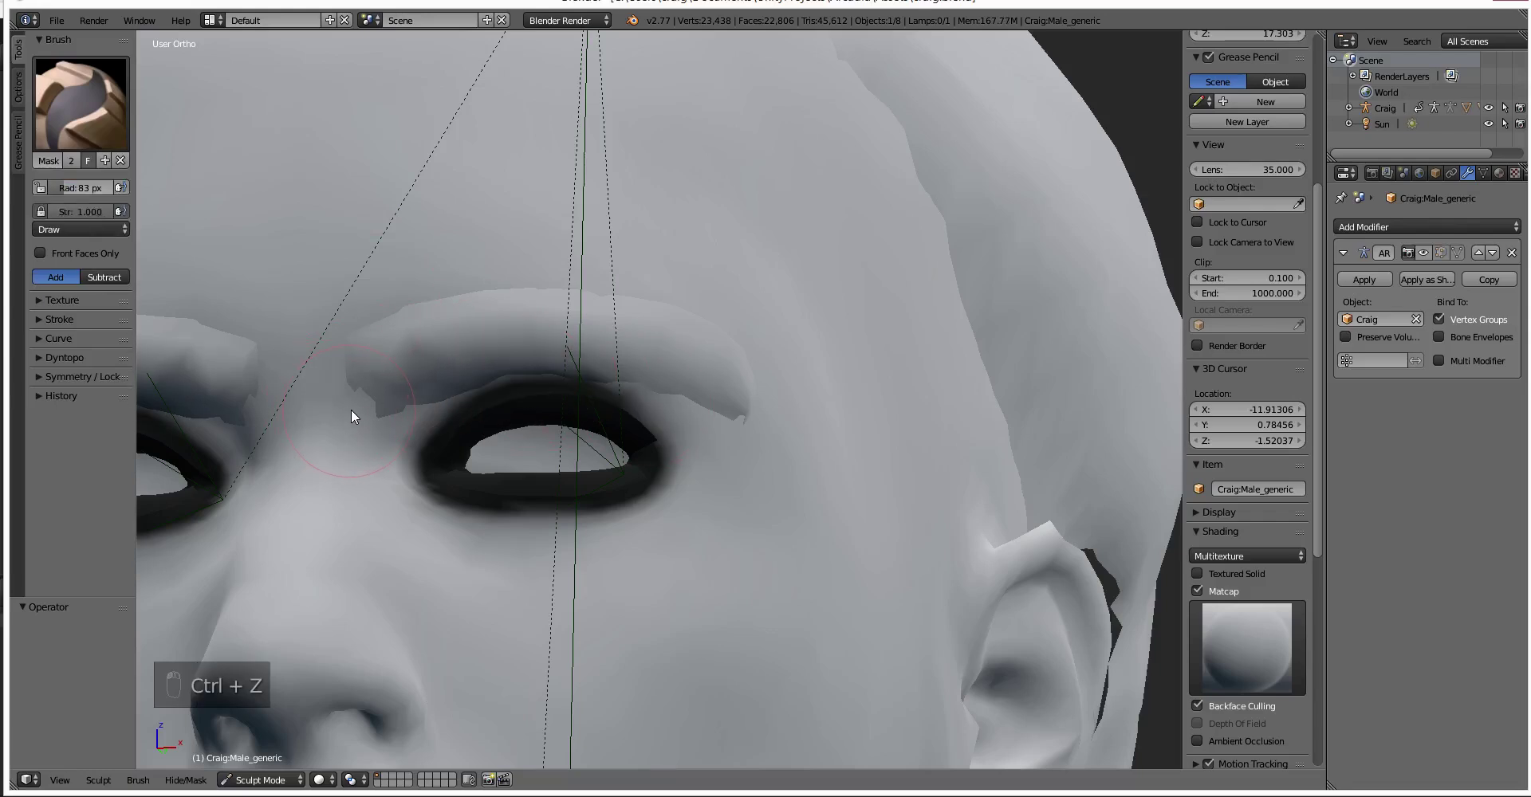
{"action": "mouse_move", "coordinate": [404, 404]}
{"action": "left_mouse_down"}
{"action": "mouse_move", "coordinate": [505, 365]}
{"action": "mouse_move", "coordinate": [642, 366]}
{"action": "mouse_move", "coordinate": [714, 462]}
{"action": "mouse_move", "coordinate": [600, 564]}
{"action": "mouse_move", "coordinate": [516, 557]}
{"action": "mouse_move", "coordinate": [387, 508]}
{"action": "left_mouse_up"}
{"action": "key", "text": "x"}
{"action": "middle_click_drag", "start_coordinate": [511, 356], "coordinate": [743, 357]}
{"action": "scroll", "coordinate": [743, 351], "scroll_direction": "down", "scroll_amount": 3}
{"action": "mouse_move", "coordinate": [356, 647]}
{"action": "middle_mouse_down"}
{"action": "mouse_move", "coordinate": [475, 608]}
{"action": "mouse_move", "coordinate": [392, 666]}
{"action": "mouse_move", "coordinate": [409, 671]}
{"action": "mouse_move", "coordinate": [309, 621]}
{"action": "mouse_move", "coordinate": [357, 644]}
{"action": "mouse_move", "coordinate": [386, 620]}
{"action": "mouse_move", "coordinate": [381, 600]}
{"action": "middle_mouse_up"}
{"action": "scroll", "coordinate": [476, 609], "scroll_direction": "down", "scroll_amount": 2}
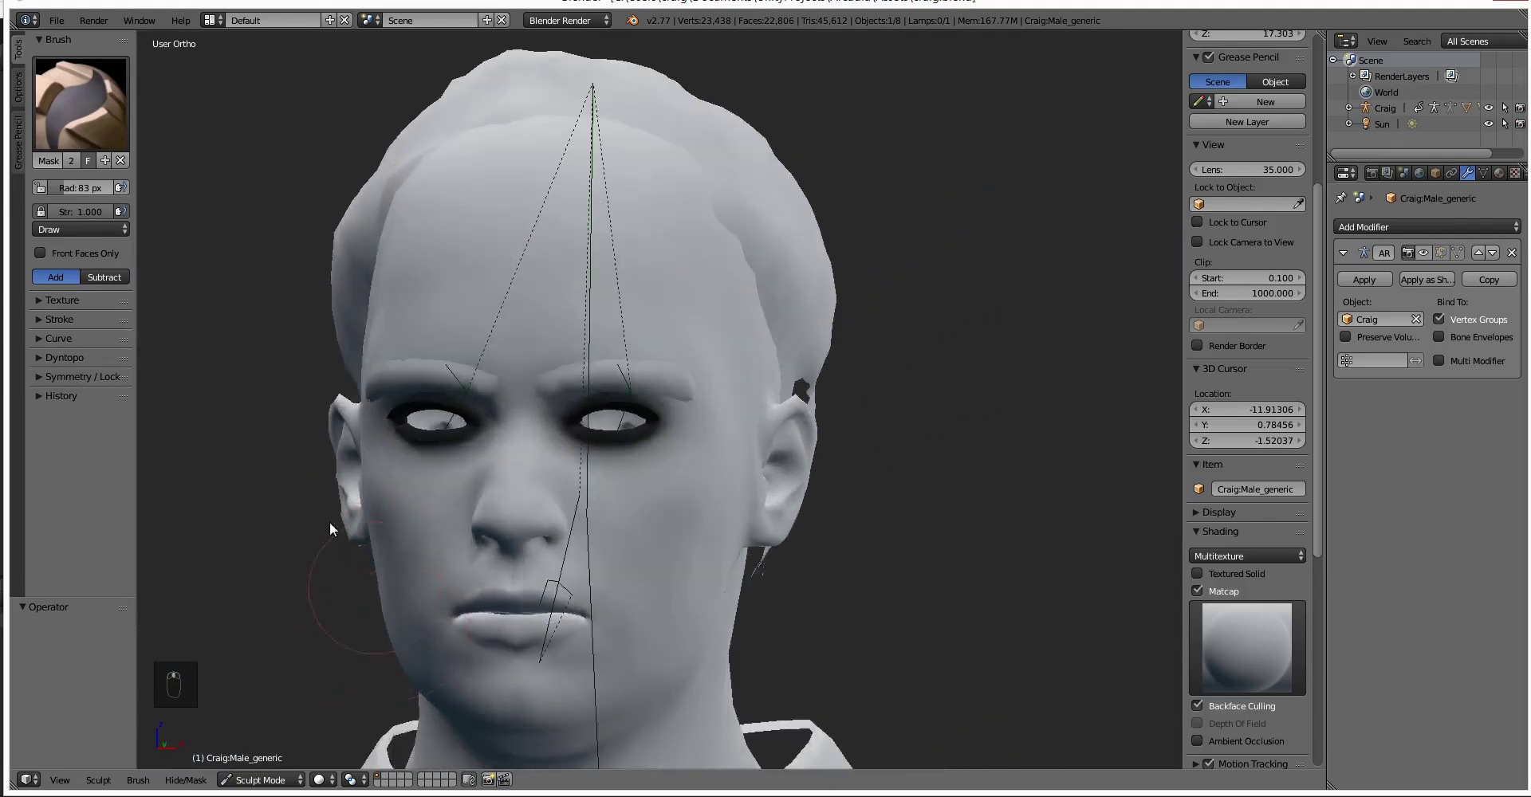
Switch to the Grab brush, try pulling the eyebrows upward above the masked eyes and undo the stroke.
{"action": "left_click", "coordinate": [80, 104]}
{"action": "left_click", "coordinate": [450, 195]}
{"action": "mouse_move", "coordinate": [628, 381]}
{"action": "left_mouse_down"}
{"action": "mouse_move", "coordinate": [626, 337]}
{"action": "mouse_move", "coordinate": [614, 402]}
{"action": "mouse_move", "coordinate": [620, 351]}
{"action": "left_mouse_up"}
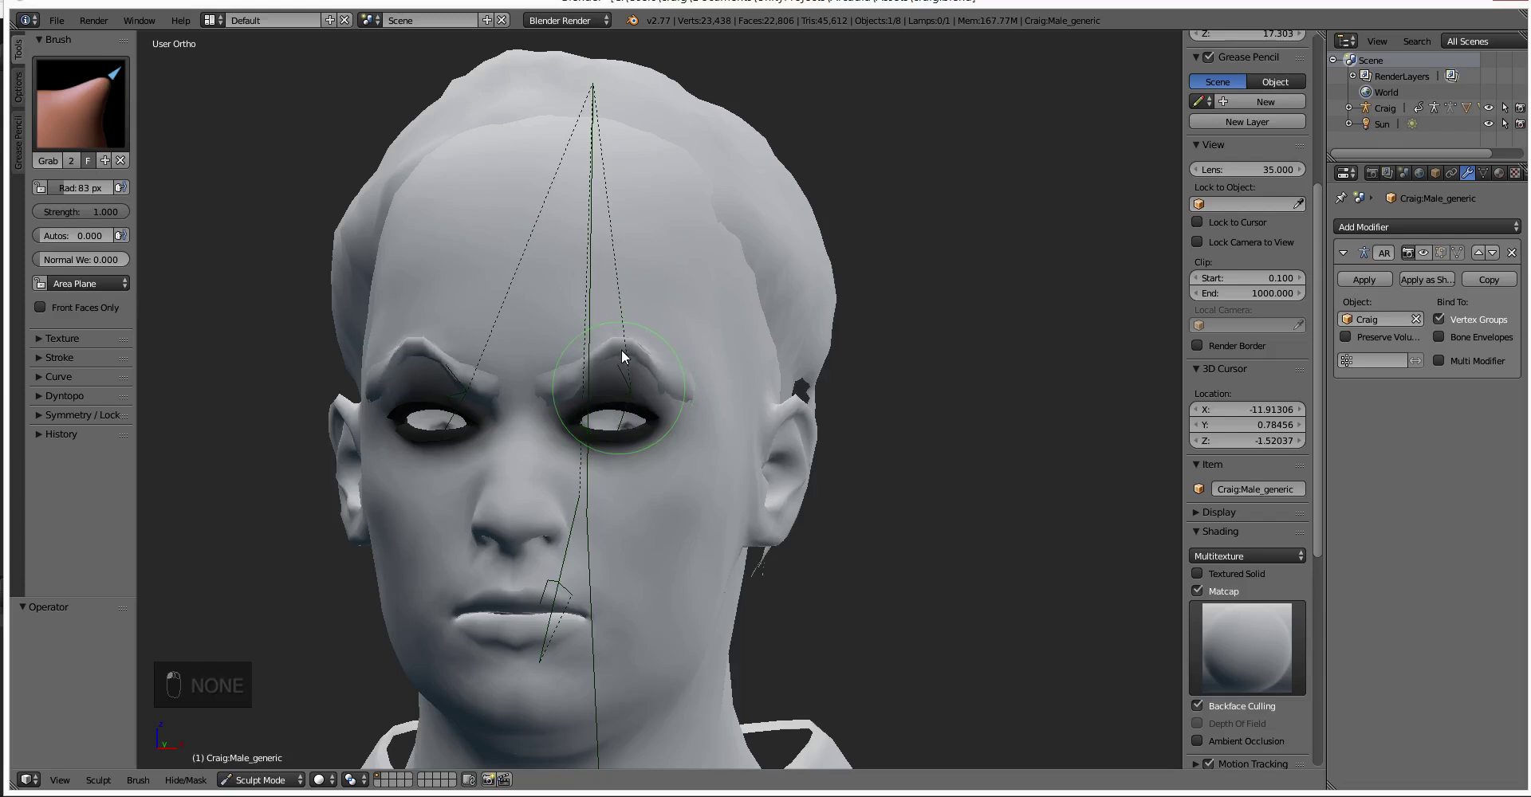
{"action": "key", "text": "ctrl+z"}
Try a smaller upward Grab stroke on the eyebrows over a wider area of the face, and undo it.
{"action": "scroll", "coordinate": [542, 400], "scroll_direction": "down", "scroll_amount": 3}
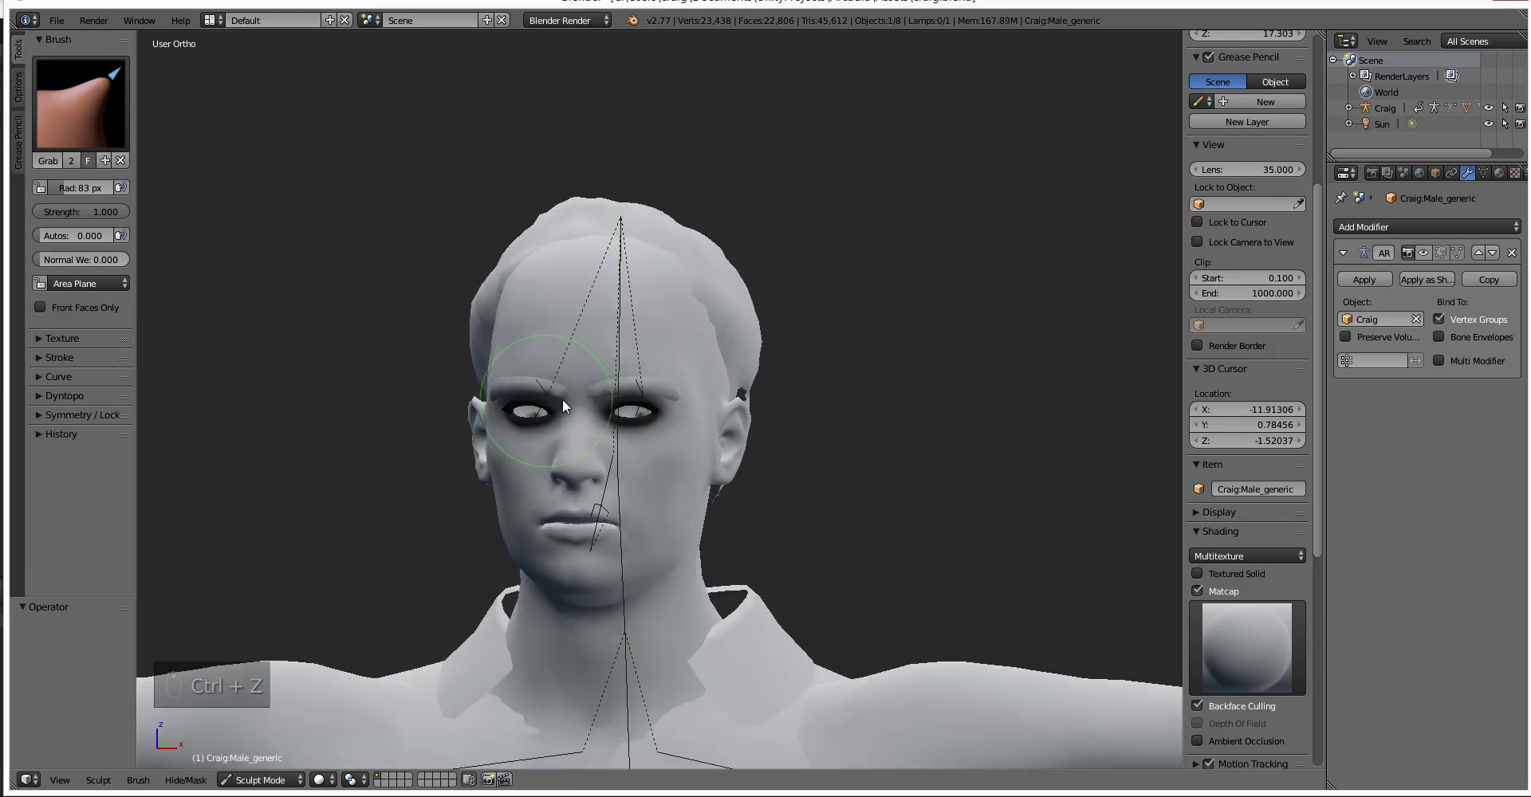
{"action": "mouse_move", "coordinate": [640, 380]}
{"action": "left_mouse_down"}
{"action": "mouse_move", "coordinate": [643, 341]}
{"action": "mouse_move", "coordinate": [640, 365]}
{"action": "left_mouse_up"}
{"action": "key", "text": "ctrl+z"}
{"action": "scroll", "coordinate": [739, 386], "scroll_direction": "up", "scroll_amount": 3}
{"action": "mouse_move", "coordinate": [724, 428]}
{"action": "middle_mouse_down"}
{"action": "mouse_move", "coordinate": [617, 442]}
{"action": "mouse_move", "coordinate": [668, 424]}
{"action": "mouse_move", "coordinate": [720, 482]}
{"action": "mouse_move", "coordinate": [618, 478]}
{"action": "mouse_move", "coordinate": [716, 490]}
{"action": "middle_mouse_up"}
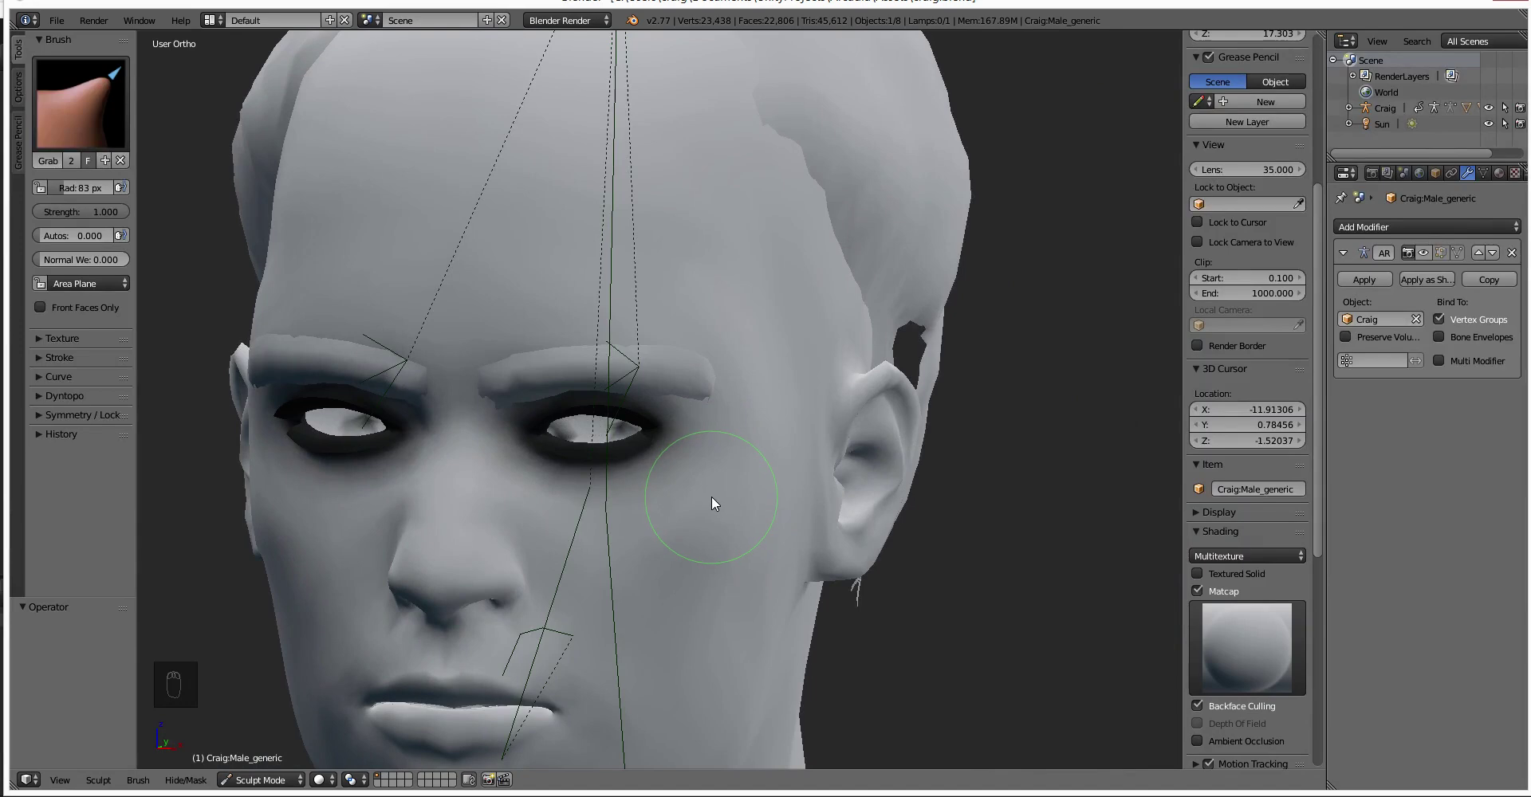
Turn the Armature modifier back on in the viewport and switch the viewport shading to Texture.
{"action": "left_click", "coordinate": [1423, 253]}
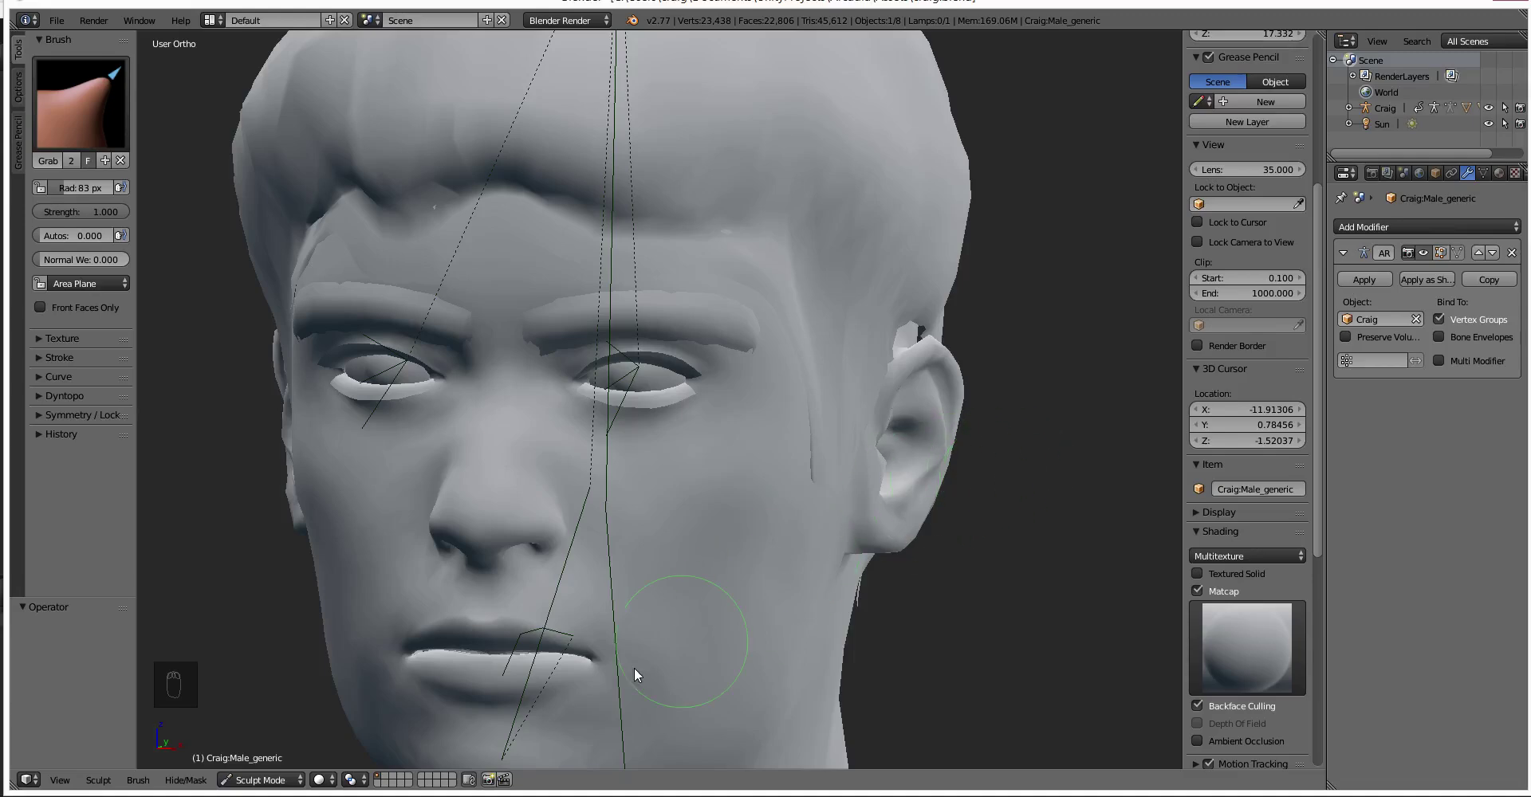
{"action": "left_click", "coordinate": [321, 780]}
{"action": "left_click", "coordinate": [348, 691]}
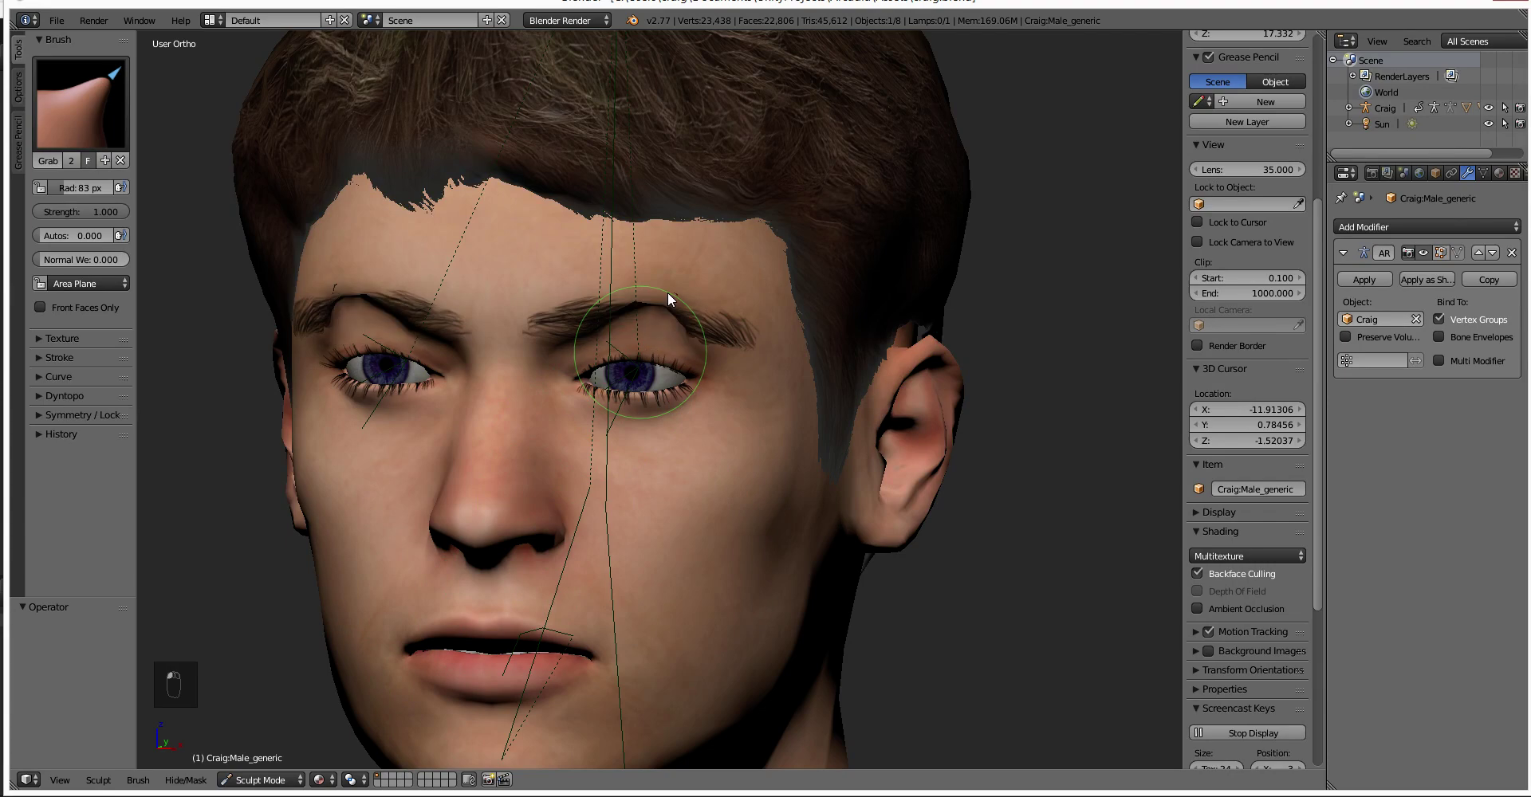
Undo the upward Grab stroke on the eyebrows and look over the textured head from several angles.
{"action": "key", "text": "ctrl+z"}
{"action": "scroll", "coordinate": [966, 572], "scroll_direction": "down", "scroll_amount": 3}
{"action": "middle_click_drag", "start_coordinate": [845, 560], "coordinate": [785, 547]}
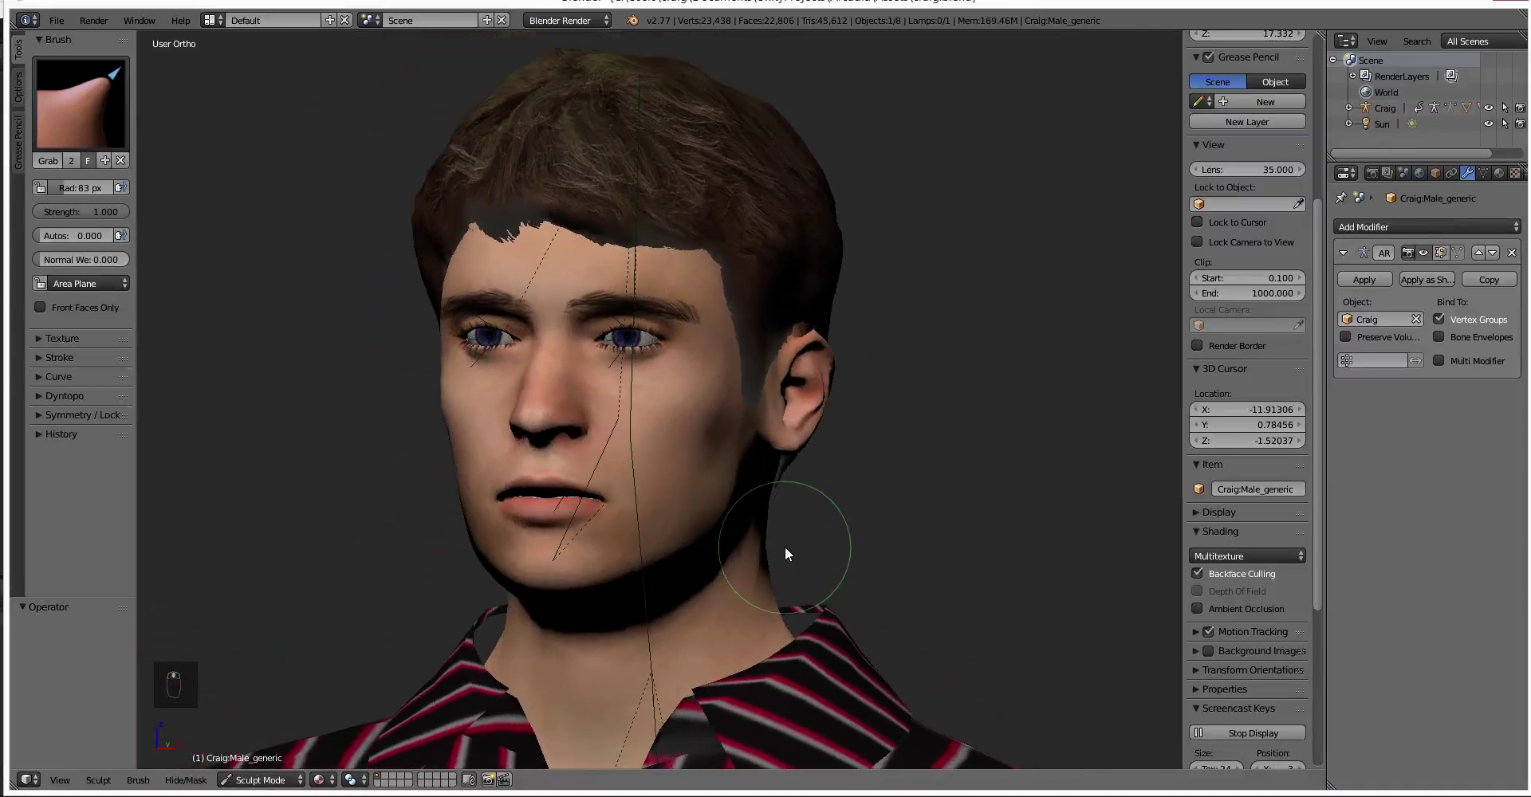
{"action": "scroll", "coordinate": [773, 590], "scroll_direction": "up", "scroll_amount": 2}
{"action": "left_click_drag", "start_coordinate": [772, 590], "coordinate": [754, 640]}
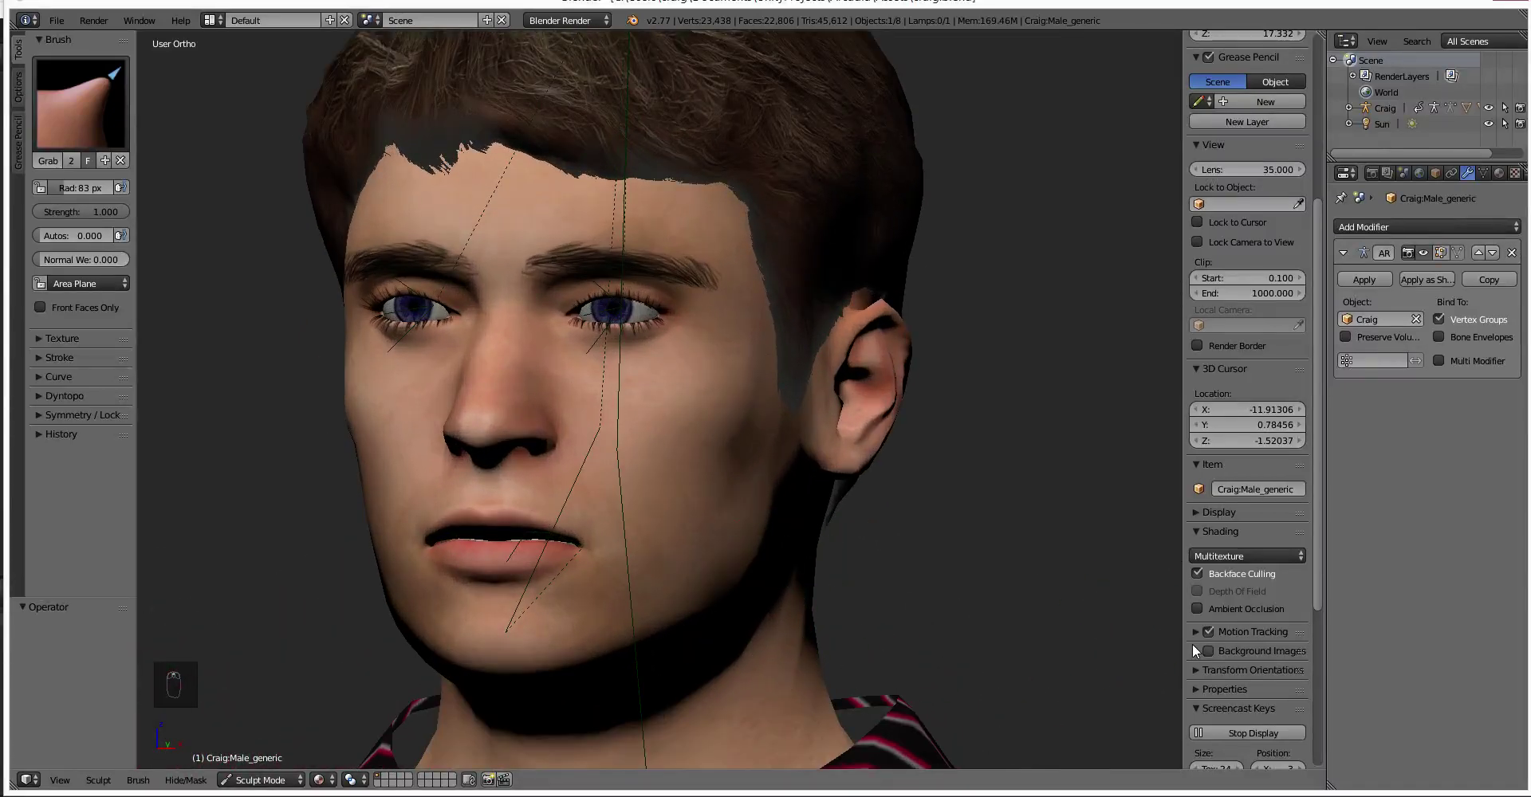
{"action": "middle_click_drag", "start_coordinate": [984, 651], "coordinate": [837, 621]}
{"action": "scroll", "coordinate": [788, 611], "scroll_direction": "down", "scroll_amount": 2}
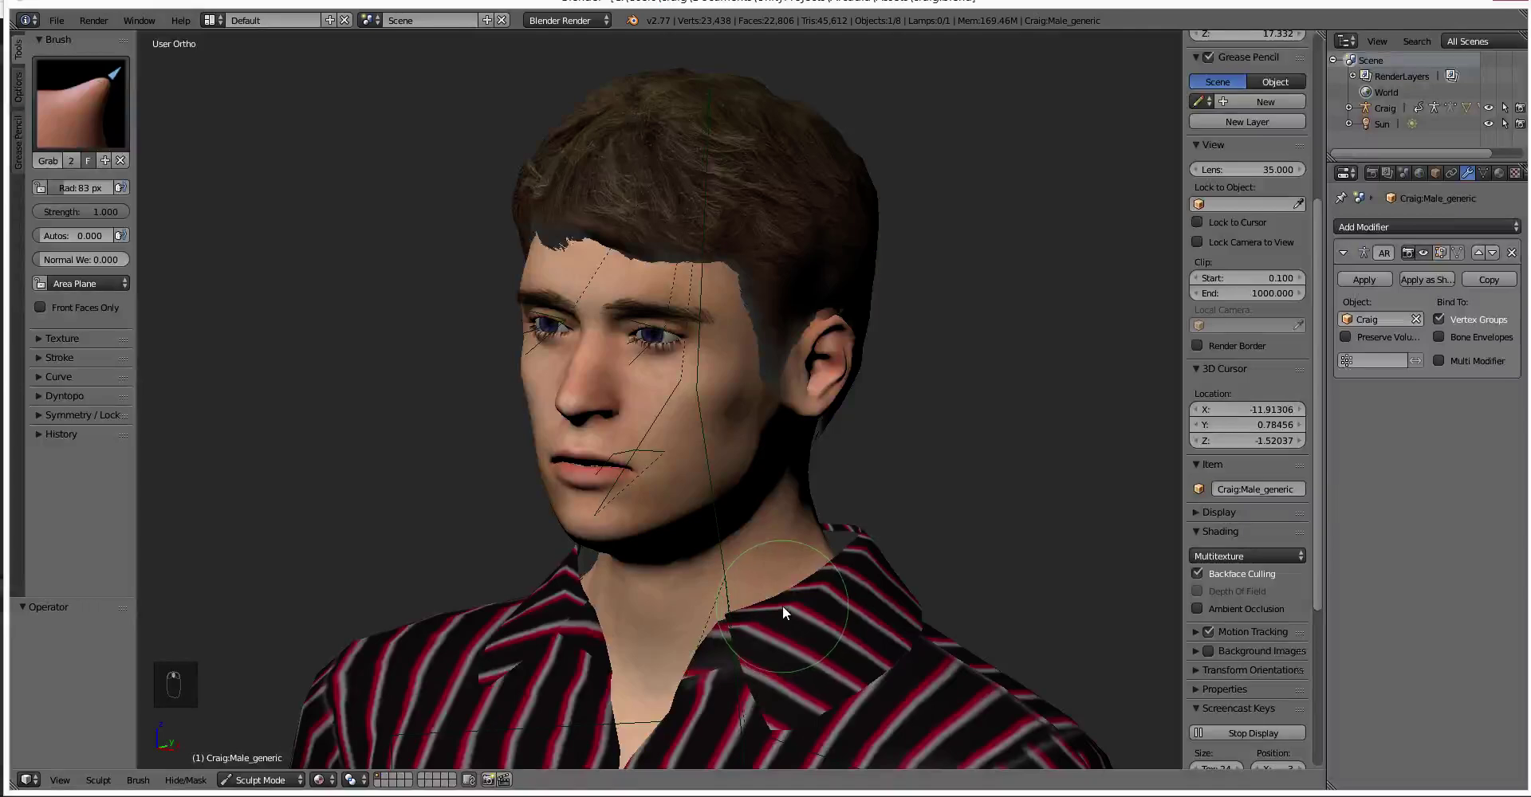
{"action": "scroll", "coordinate": [782, 602], "scroll_direction": "up", "scroll_amount": 2}
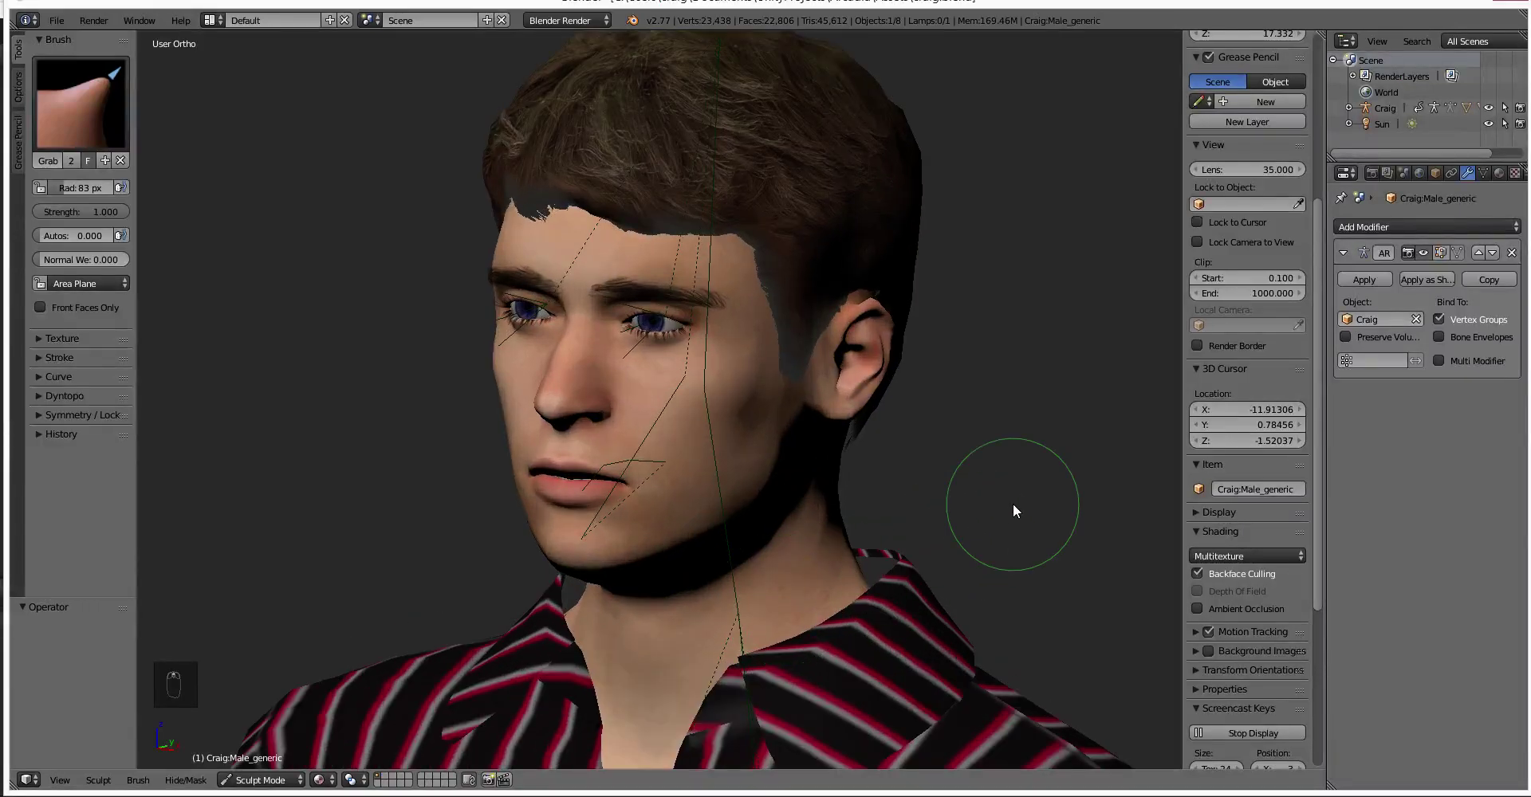
Switch to Object Mode and add a Basis shape key plus a second one named Smile to the male body mesh.
{"action": "left_click", "coordinate": [1483, 172]}
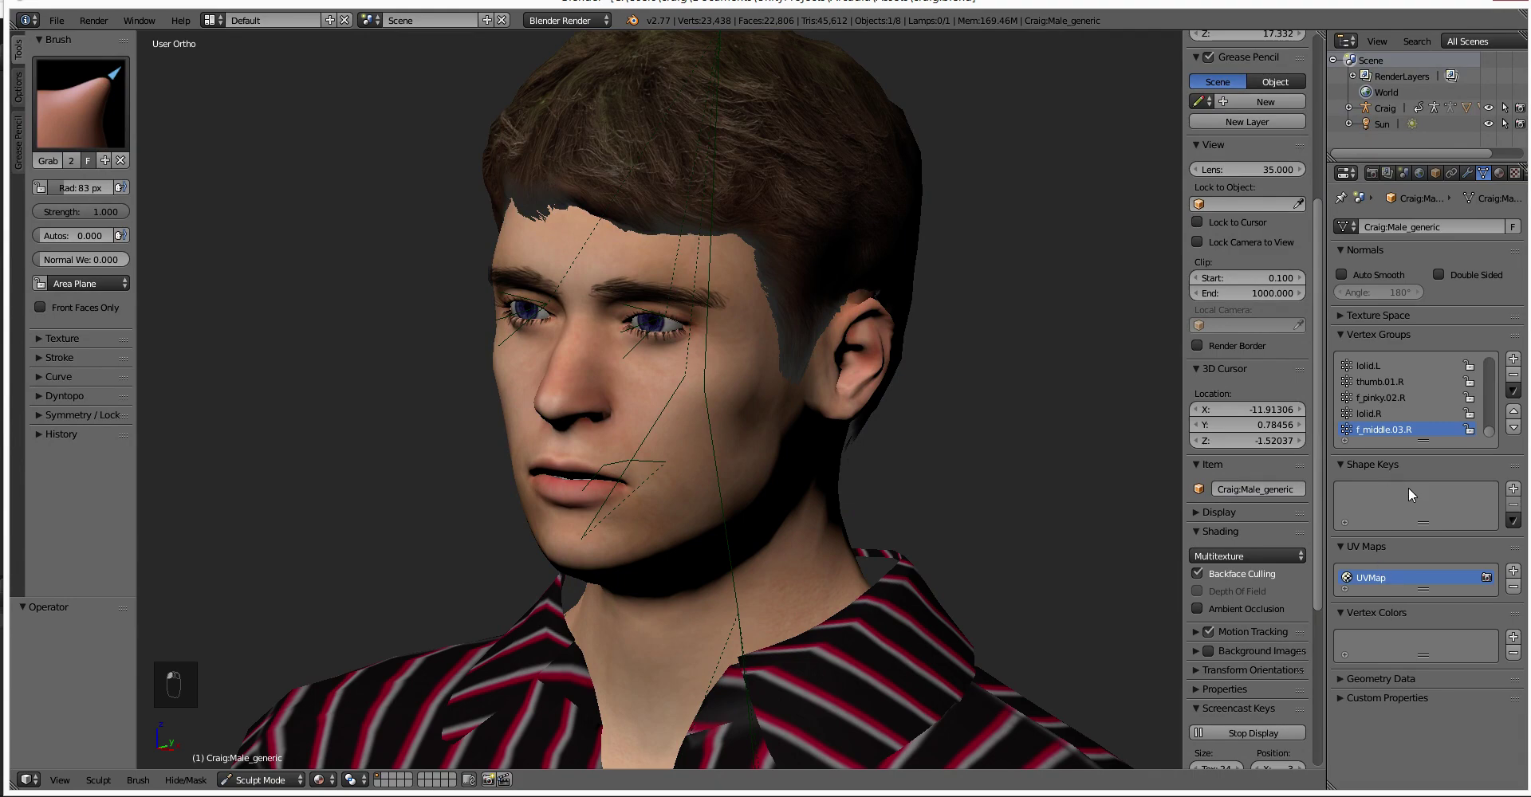
{"action": "left_click", "coordinate": [285, 781]}
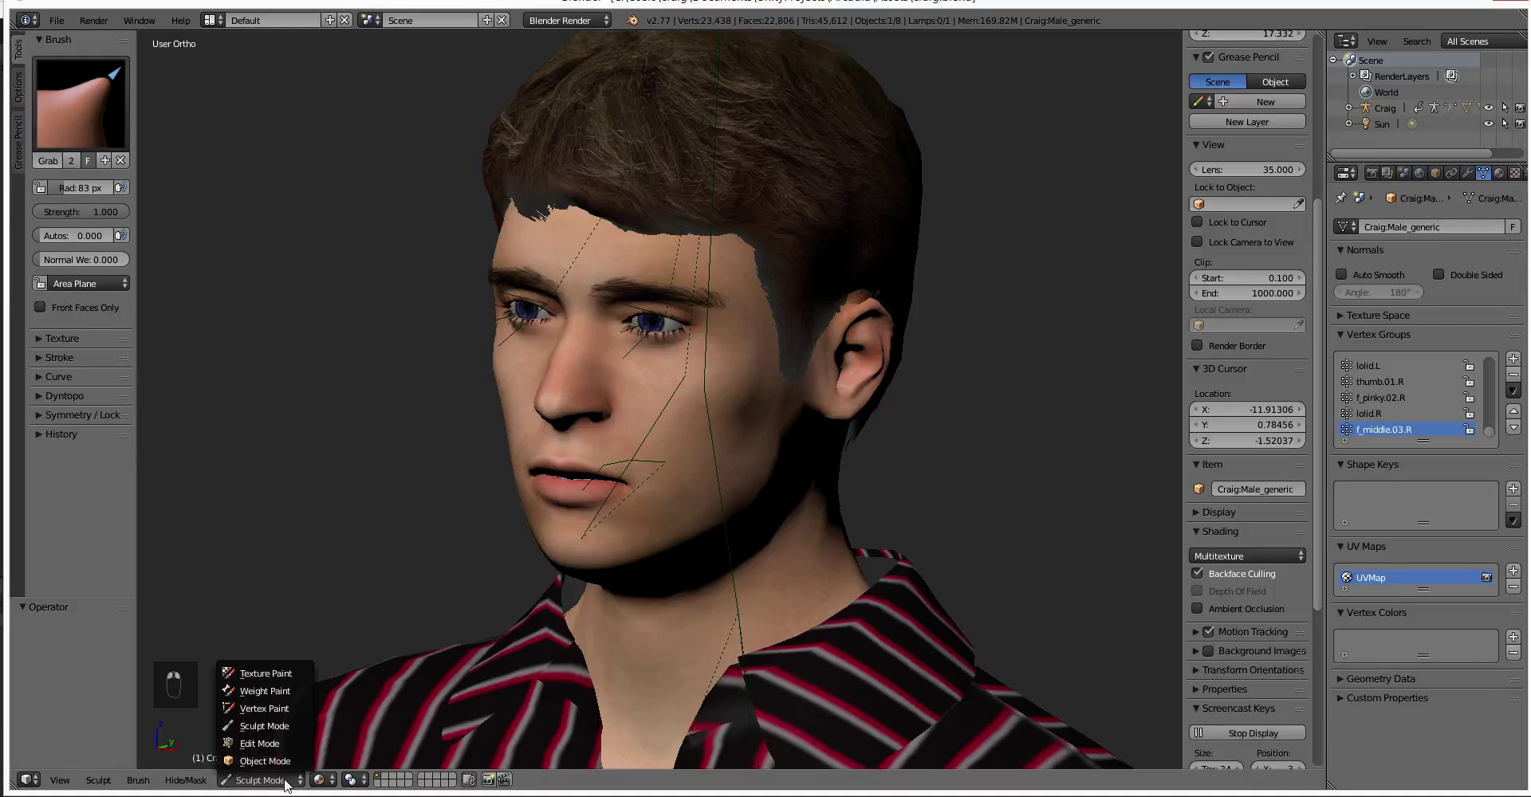
{"action": "left_click", "coordinate": [267, 760]}
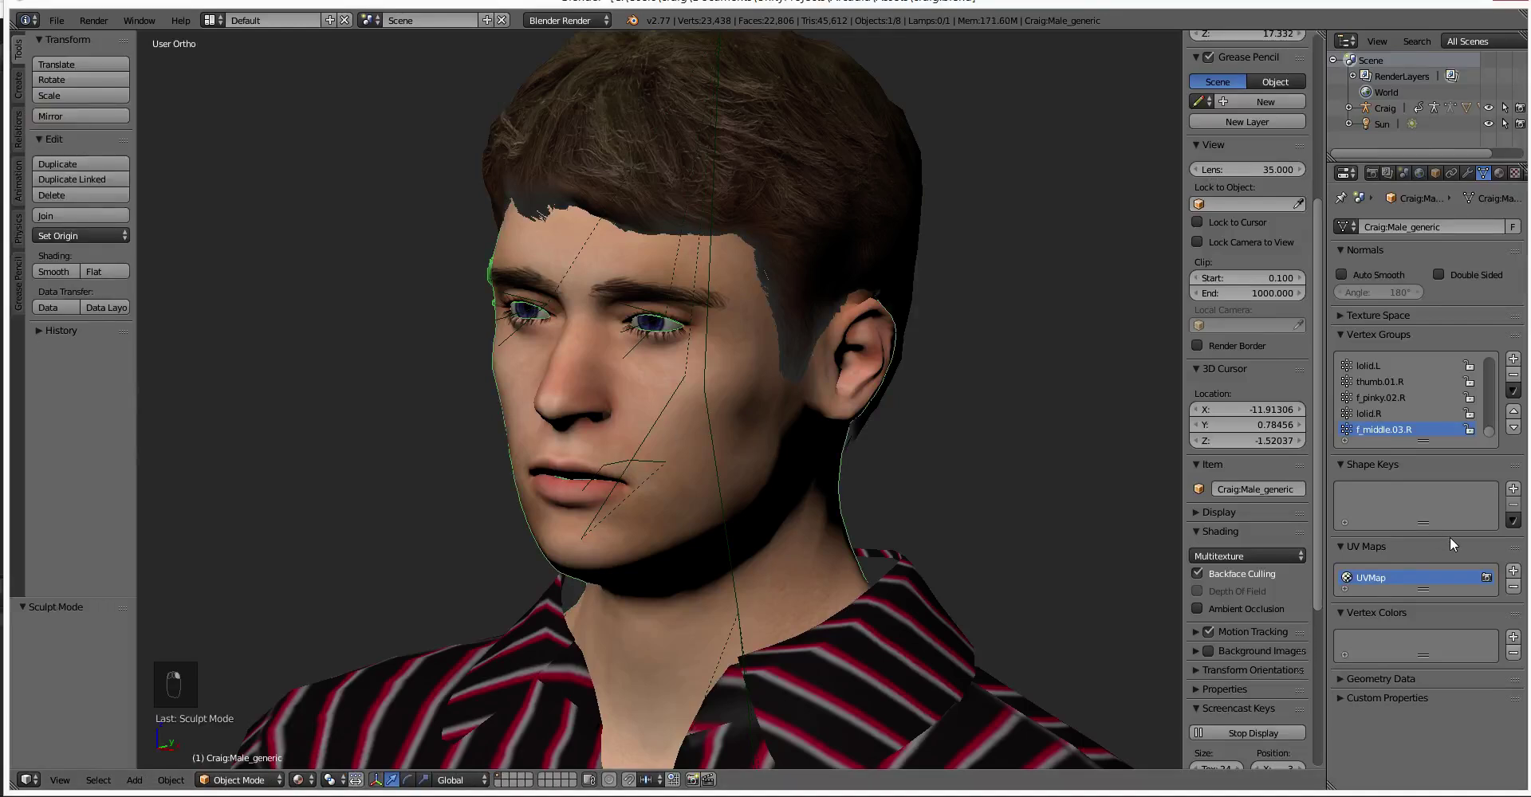
{"action": "left_click", "coordinate": [1513, 489]}
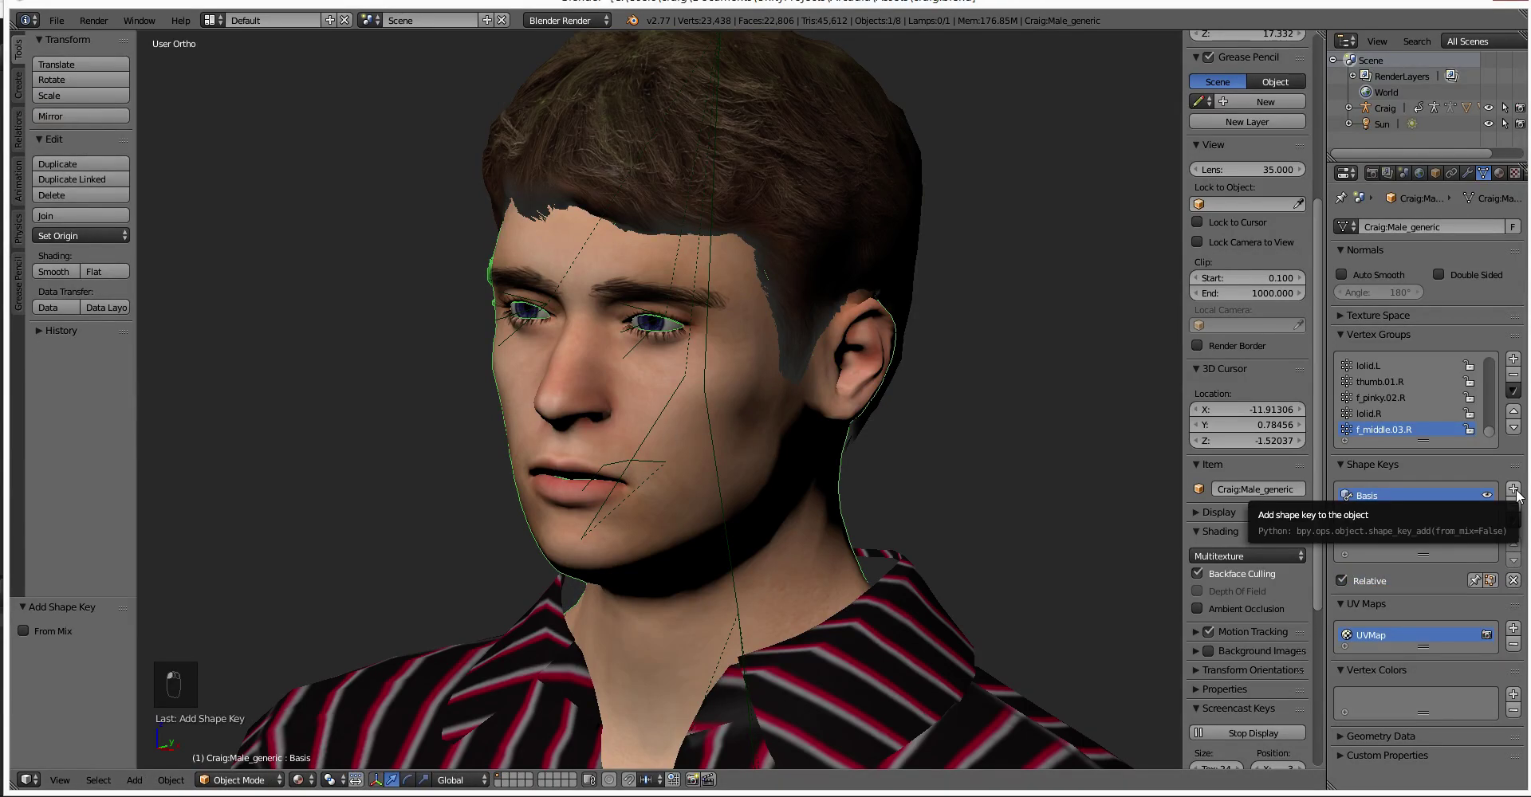
{"action": "left_click", "coordinate": [1514, 489]}
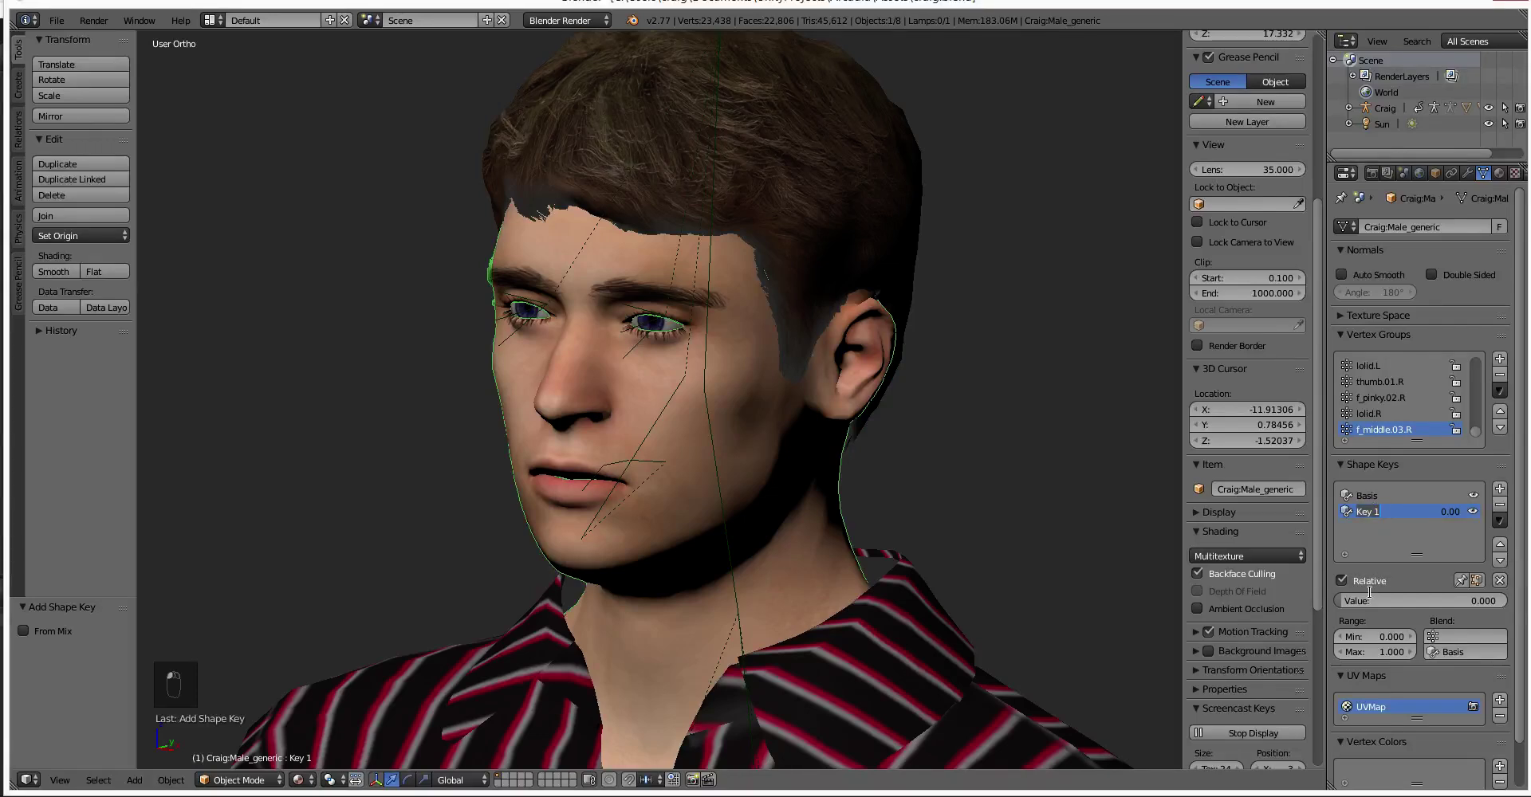
{"action": "type", "text": "le"}
{"action": "key", "text": "Return"}
Return to Sculpt Mode and set the Smile shape key's value to 1.000.
{"action": "left_click", "coordinate": [235, 780]}
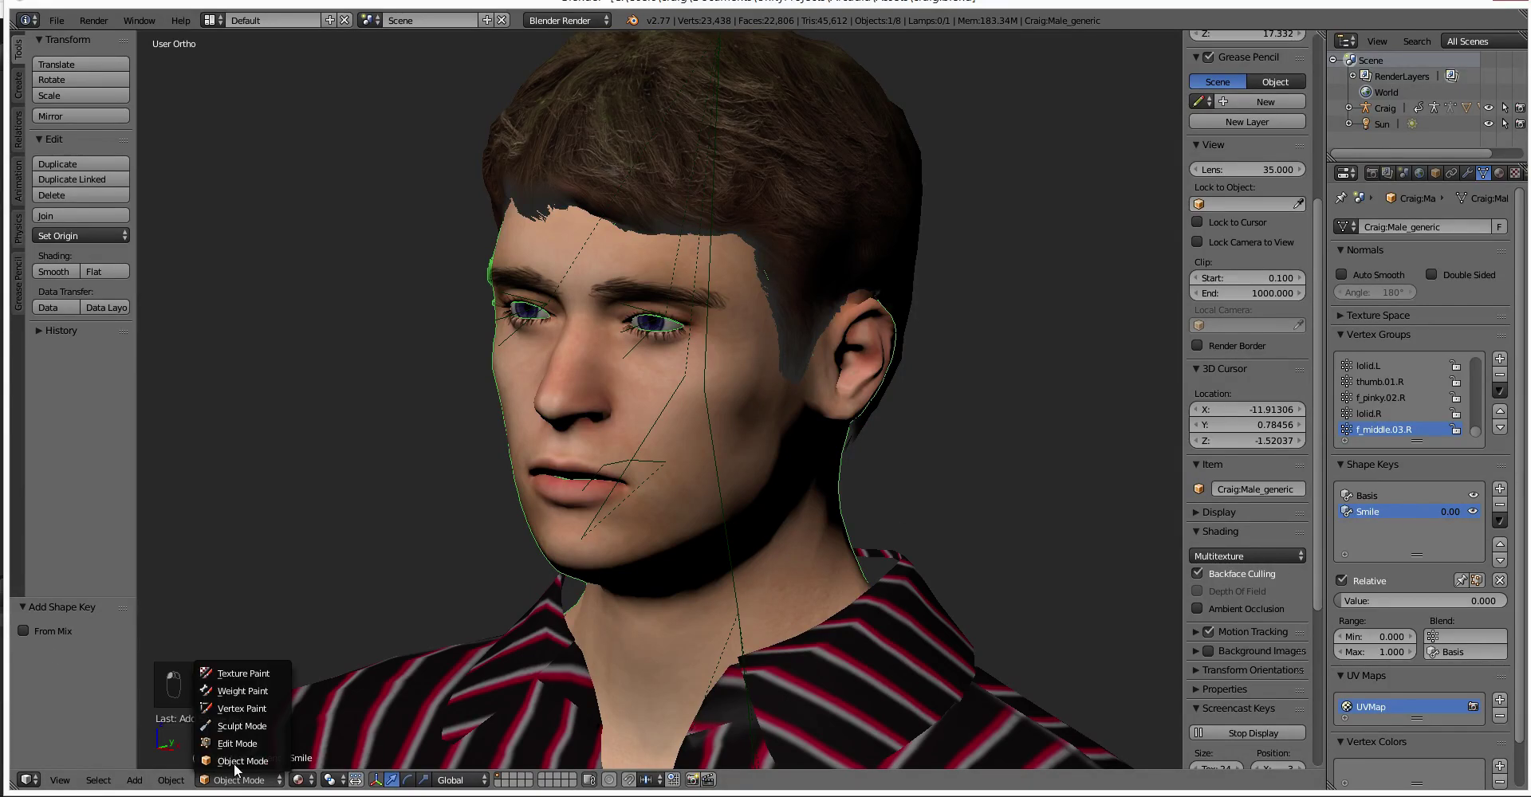
{"action": "left_click", "coordinate": [242, 726]}
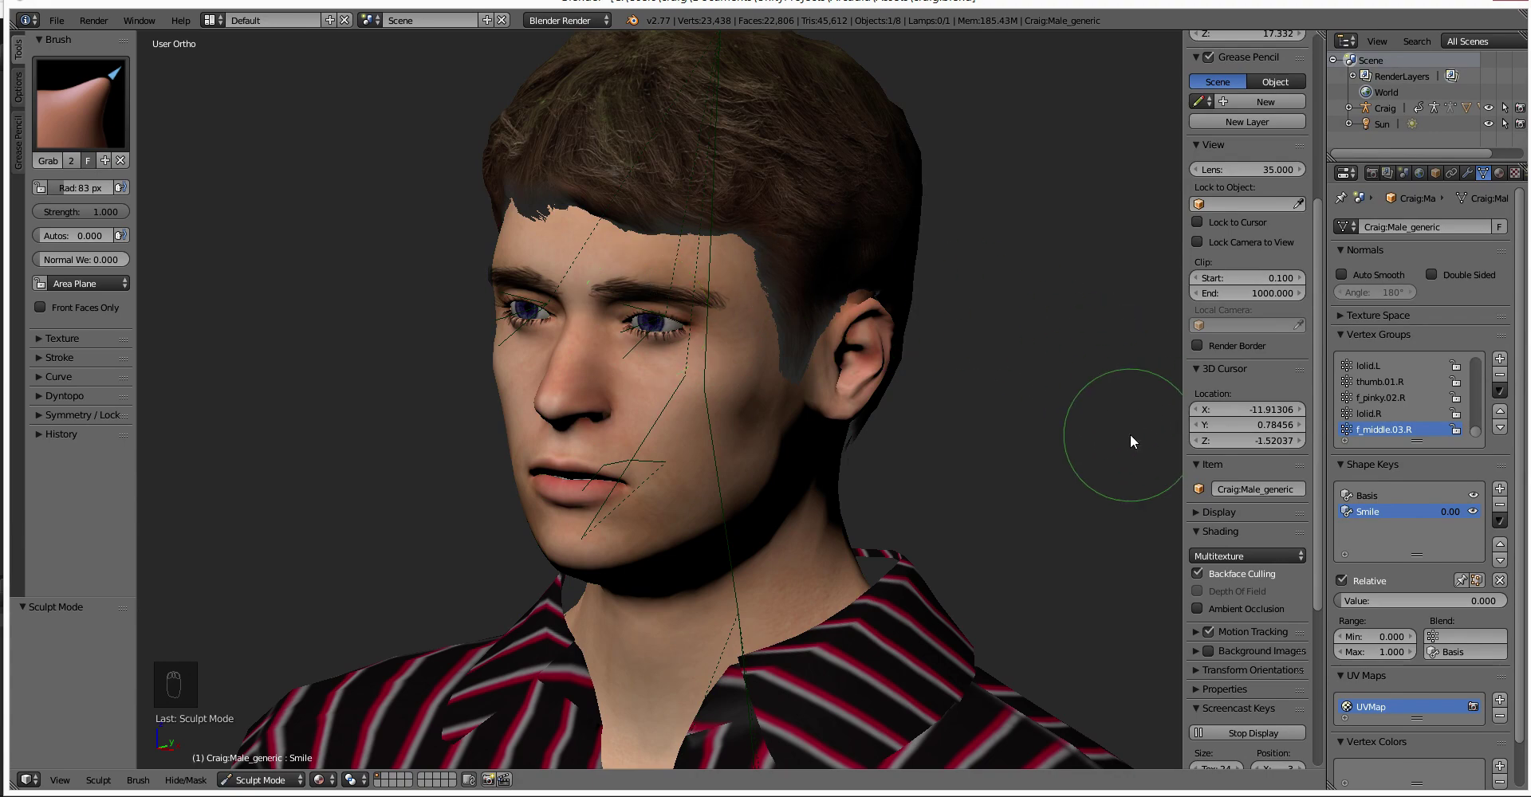
{"action": "left_click_drag", "start_coordinate": [1347, 601], "coordinate": [1499, 600]}
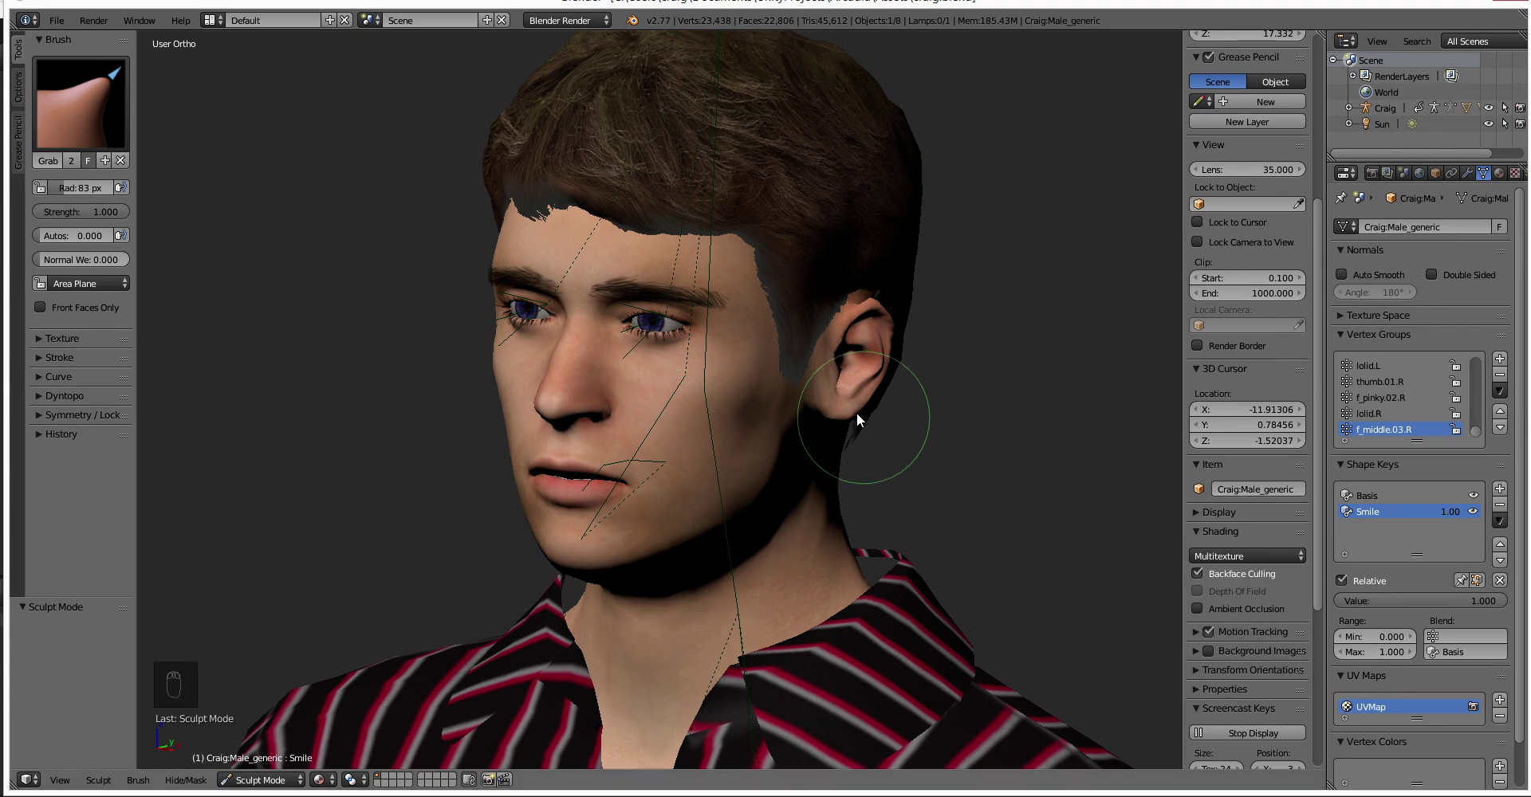
Try several short upward Grab strokes on the eyebrows and undo them.
{"action": "left_click_drag", "start_coordinate": [644, 283], "coordinate": [645, 267]}
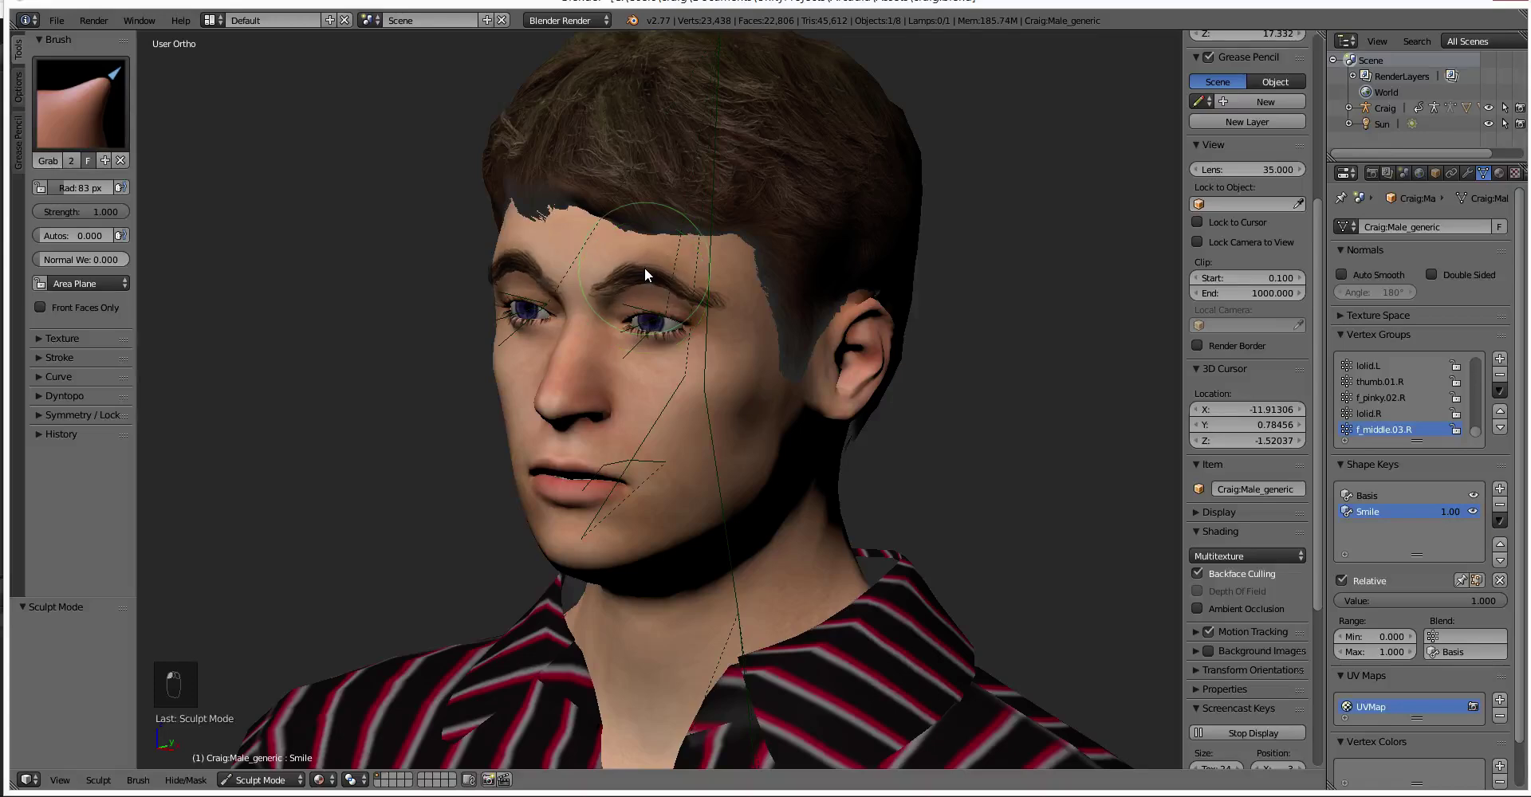
{"action": "key", "text": "ctrl+z"}
{"action": "middle_click_drag", "start_coordinate": [657, 305], "coordinate": [649, 275]}
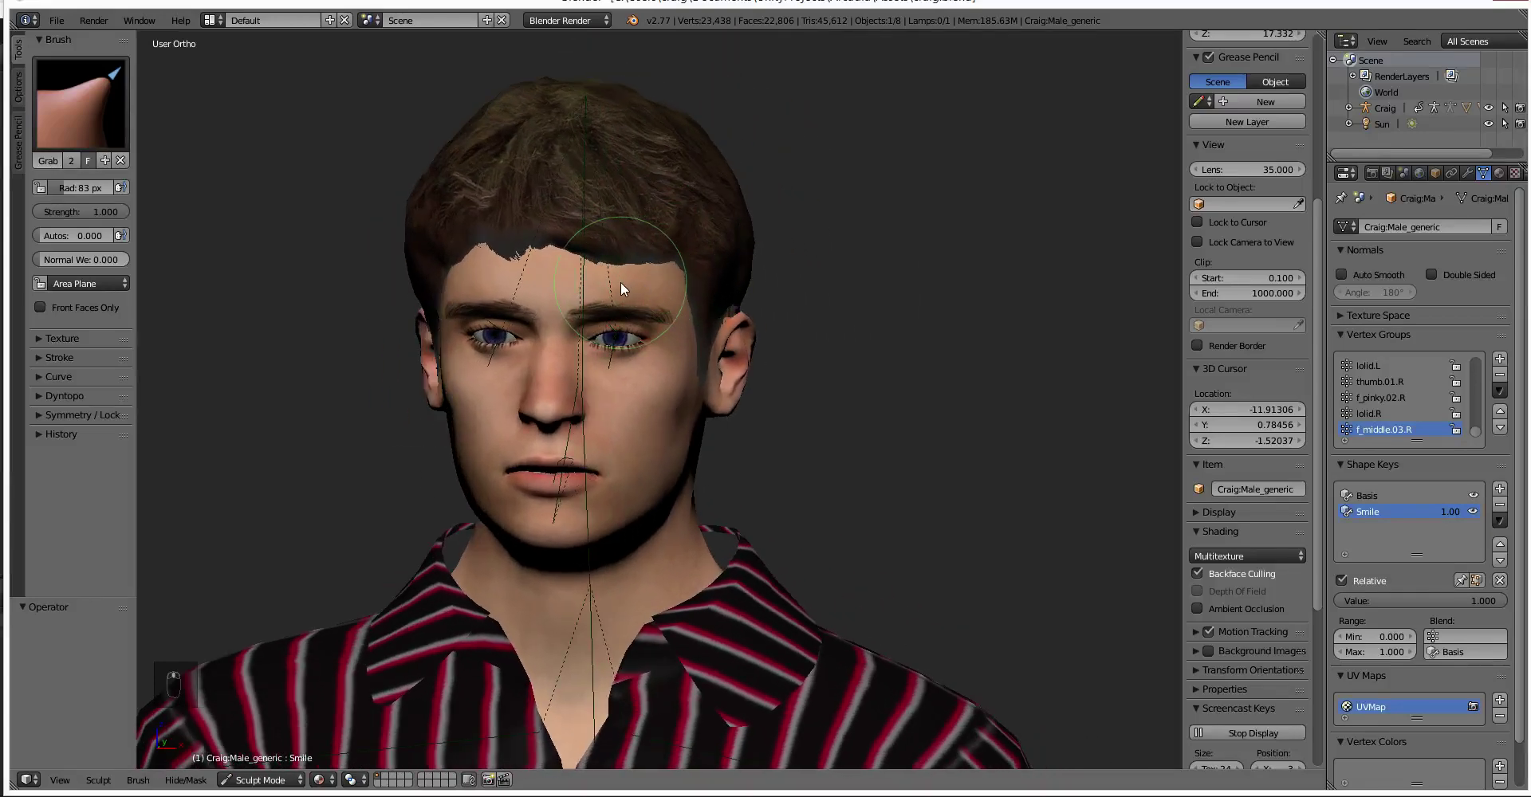
{"action": "left_click_drag", "start_coordinate": [620, 278], "coordinate": [617, 274]}
{"action": "key", "text": "ctrl+z"}
{"action": "key", "text": "ctrl+z"}
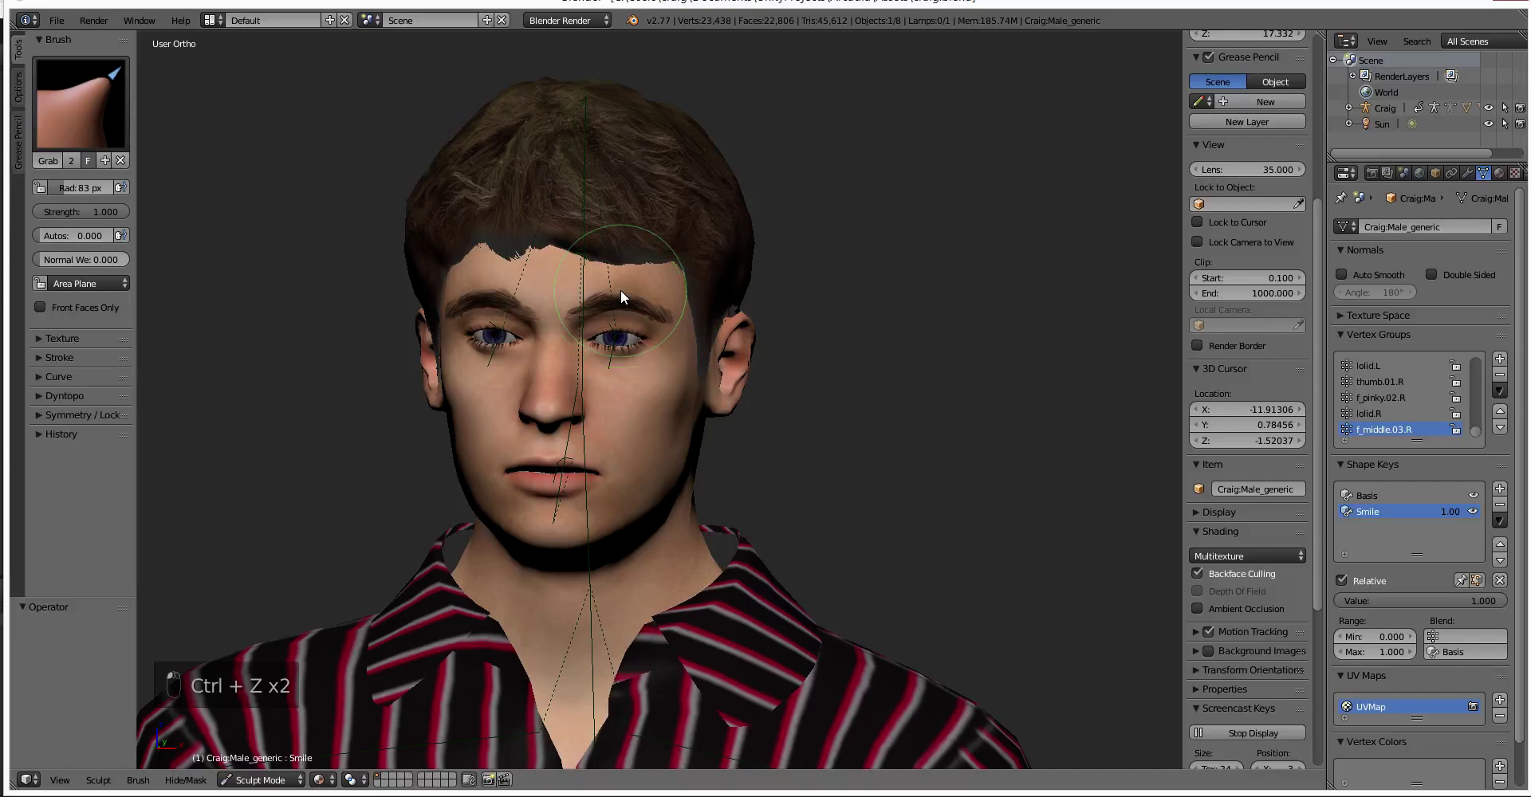
{"action": "key", "text": "ctrl+z"}
Raise the eyebrows slightly with the Grab brush, undoing the excess strokes.
{"action": "mouse_move", "coordinate": [668, 295]}
{"action": "middle_mouse_down"}
{"action": "mouse_move", "coordinate": [669, 254]}
{"action": "mouse_move", "coordinate": [694, 279]}
{"action": "middle_mouse_up"}
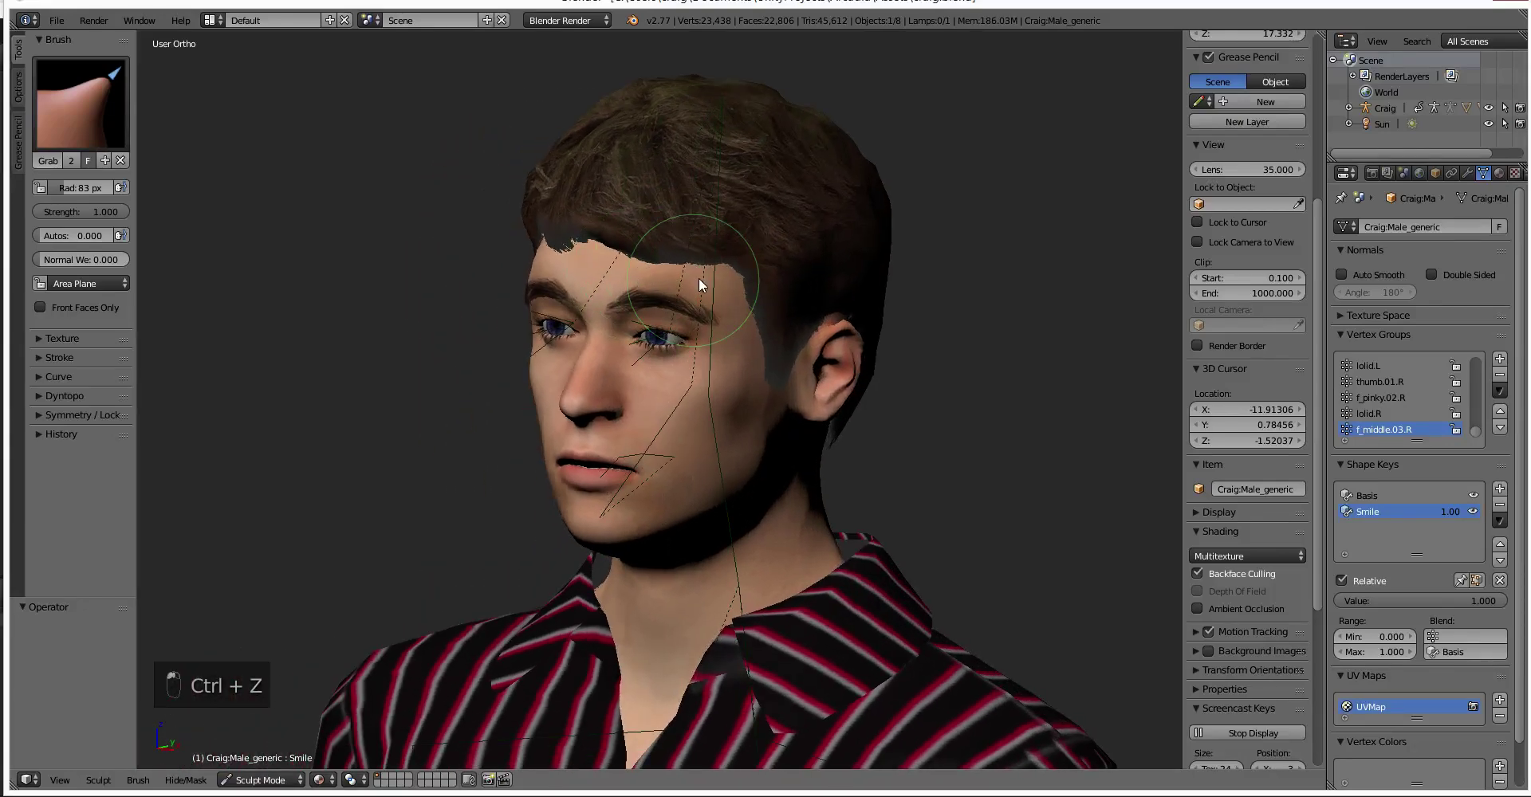
{"action": "middle_click_drag", "start_coordinate": [685, 413], "coordinate": [663, 349]}
{"action": "key", "text": "ctrl+z"}
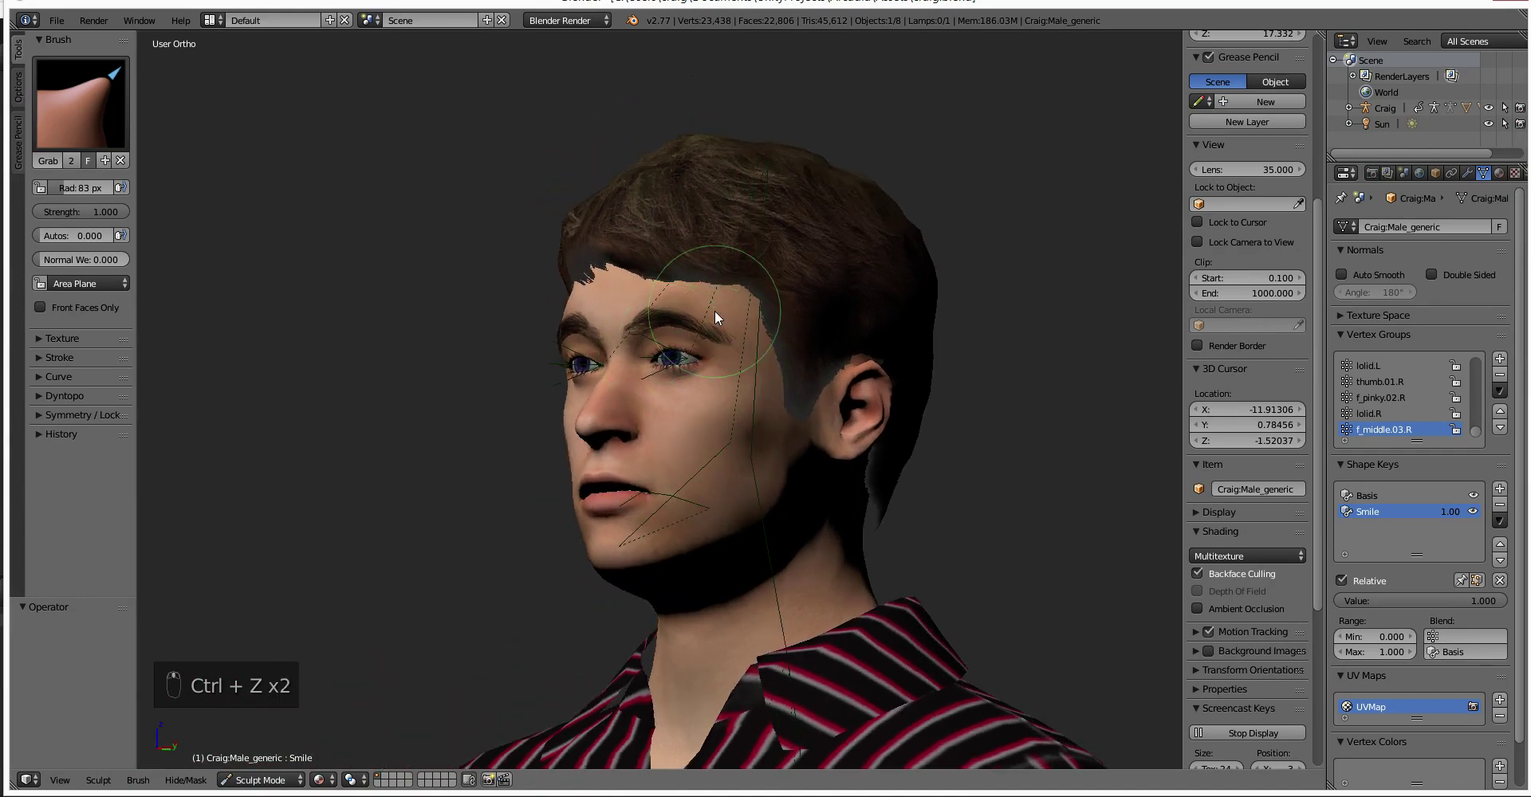
{"action": "middle_click_drag", "start_coordinate": [701, 399], "coordinate": [742, 448]}
{"action": "scroll", "coordinate": [606, 502], "scroll_direction": "up", "scroll_amount": 3}
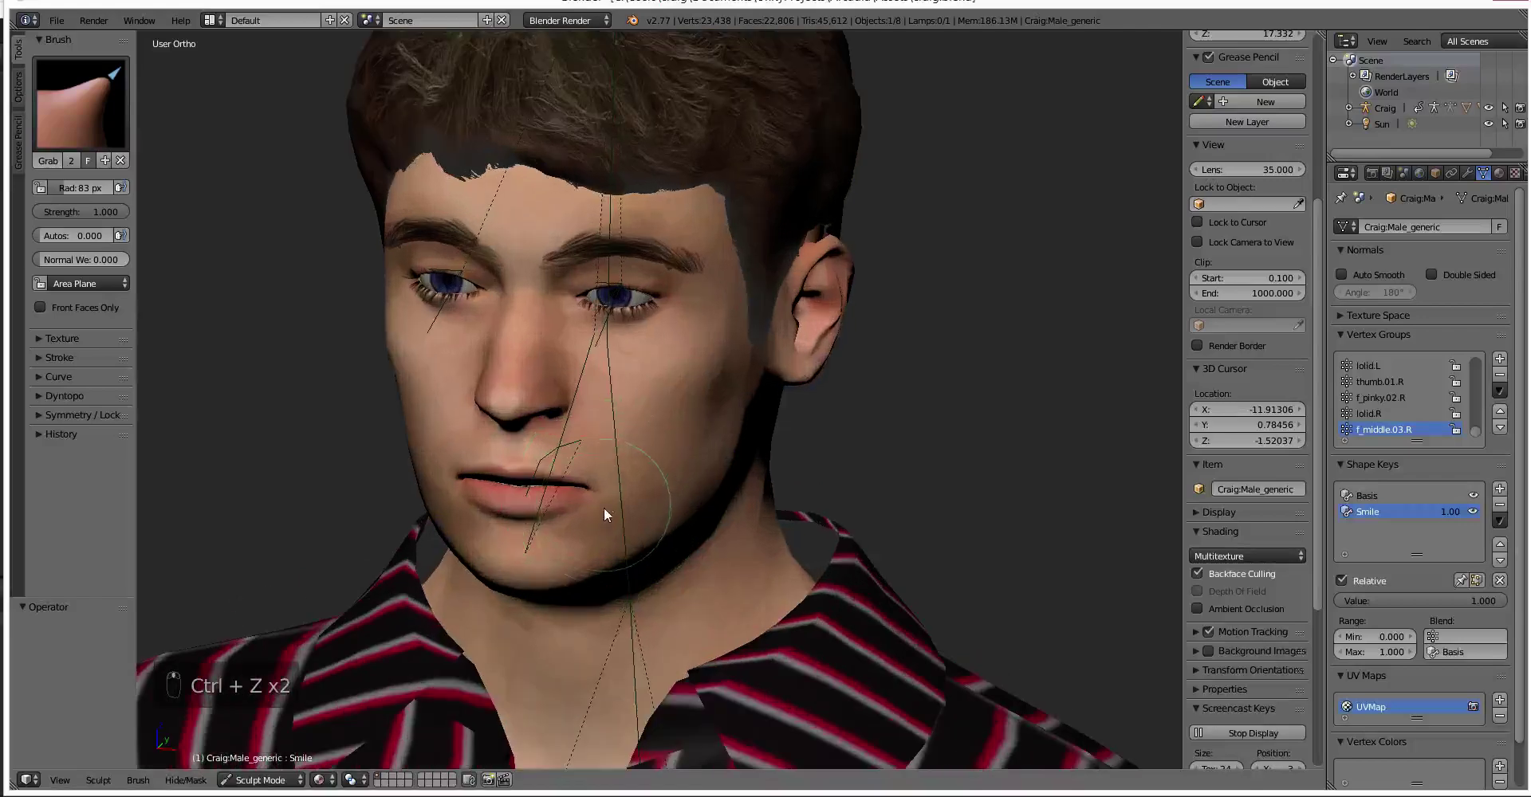
Try pulling the mouth corners outward and upward with the Grab brush, and undo the stroke.
{"action": "middle_click_drag", "start_coordinate": [586, 496], "coordinate": [590, 547]}
{"action": "scroll", "coordinate": [594, 423], "scroll_direction": "up", "scroll_amount": 3}
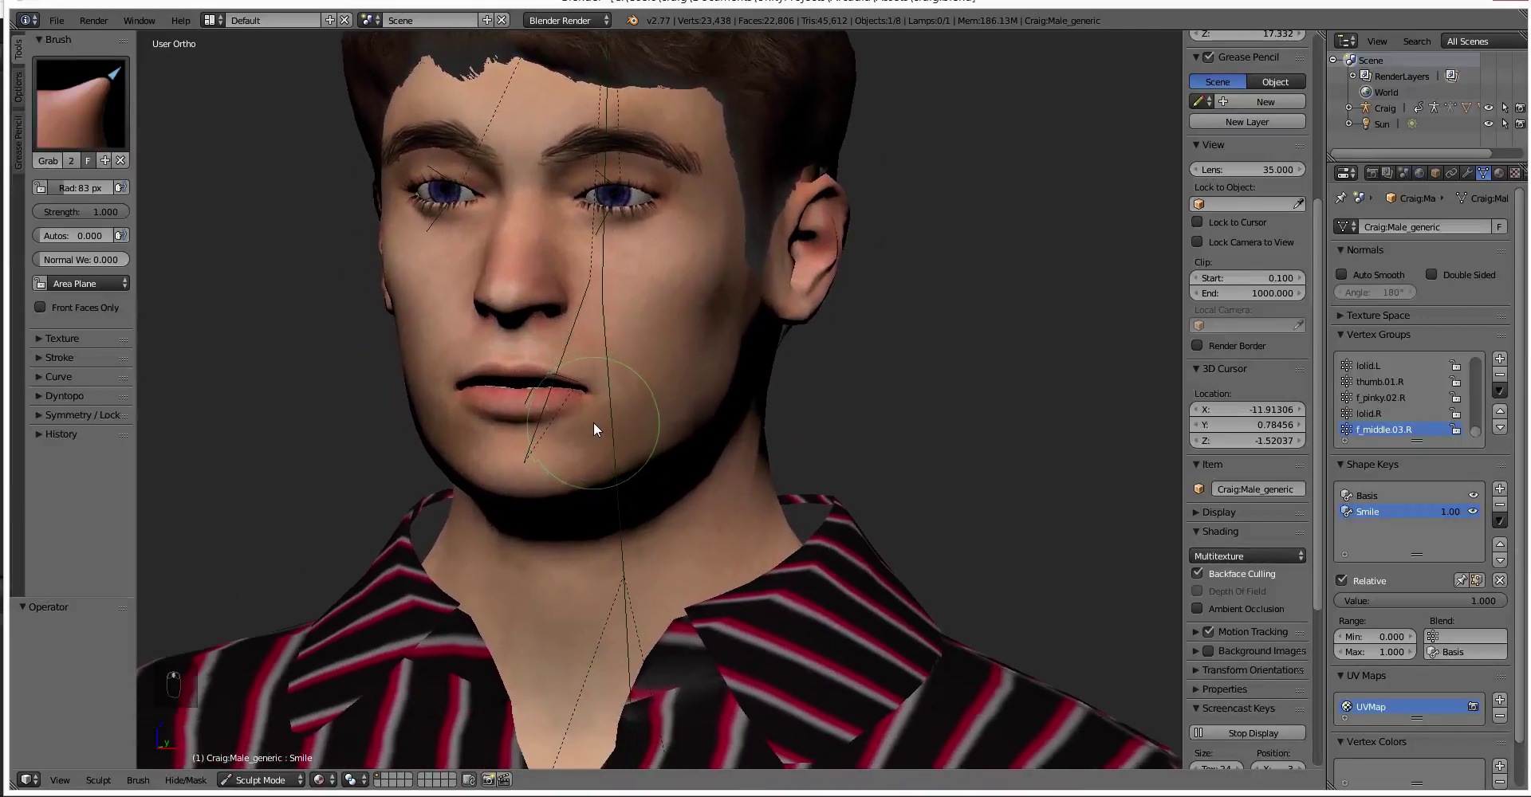
{"action": "left_click_drag", "start_coordinate": [572, 406], "coordinate": [609, 373]}
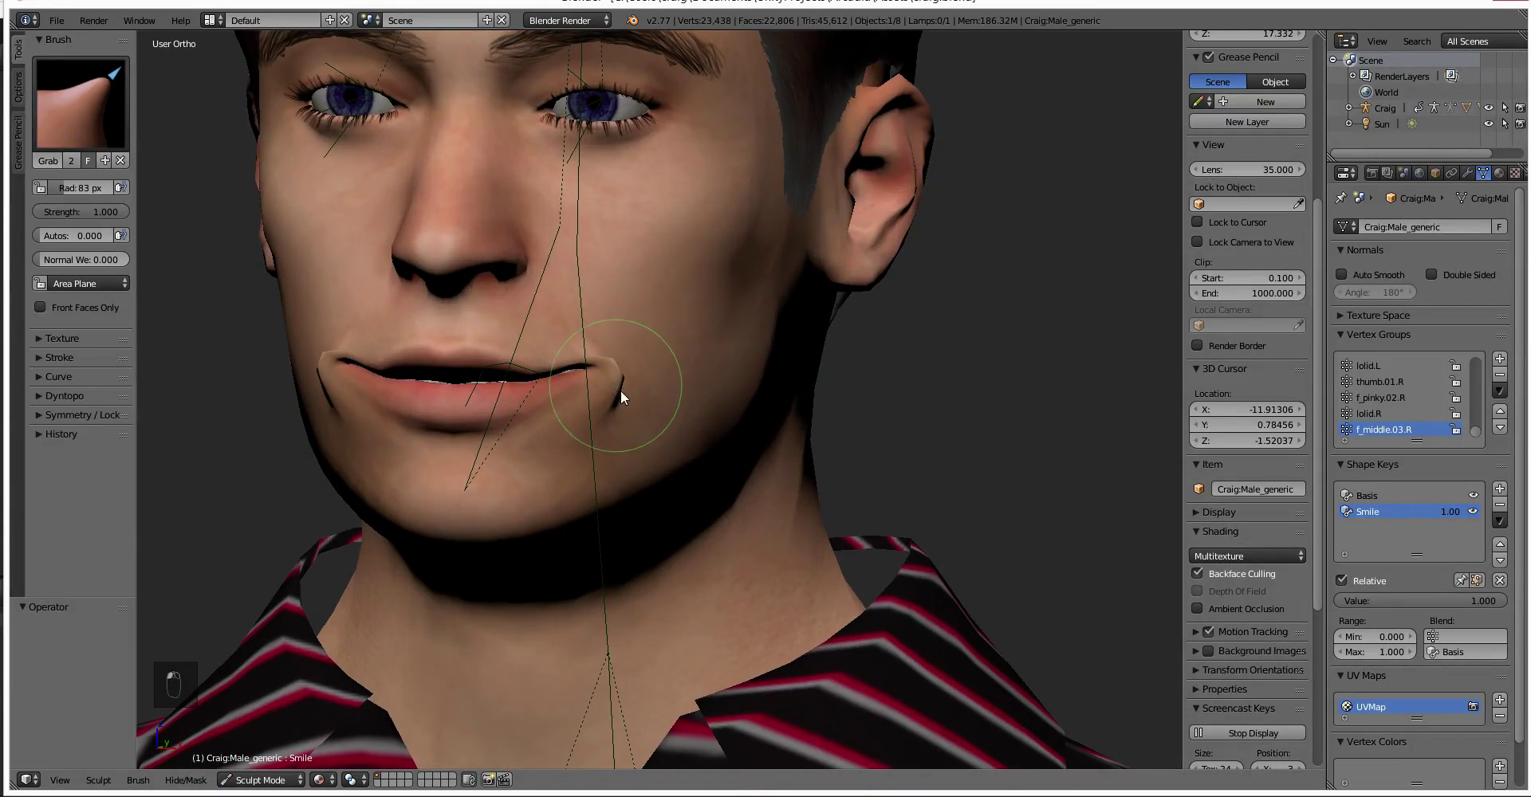
{"action": "key", "text": "ctrl+z"}
Pull the corners of the mouth outward and up into a smile with the Grab brush.
{"action": "scroll", "coordinate": [610, 409], "scroll_direction": "down", "scroll_amount": 2}
{"action": "middle_click_drag", "start_coordinate": [697, 395], "coordinate": [643, 386]}
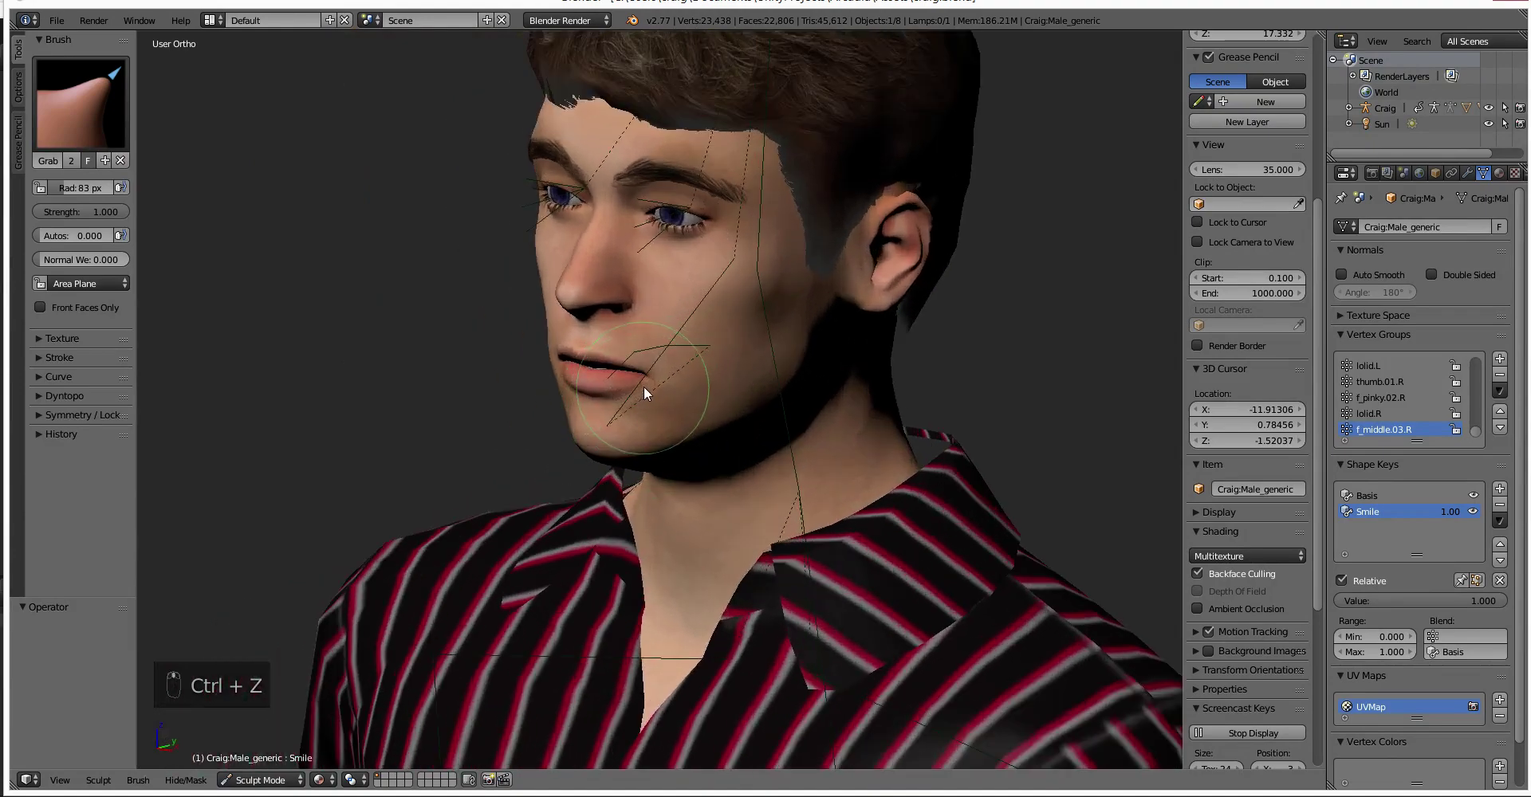
{"action": "left_click_drag", "start_coordinate": [654, 376], "coordinate": [670, 370]}
{"action": "mouse_move", "coordinate": [670, 370]}
{"action": "middle_mouse_down"}
{"action": "mouse_move", "coordinate": [667, 400]}
{"action": "mouse_move", "coordinate": [690, 399]}
{"action": "mouse_move", "coordinate": [649, 403]}
{"action": "mouse_move", "coordinate": [687, 387]}
{"action": "mouse_move", "coordinate": [537, 428]}
{"action": "mouse_move", "coordinate": [667, 424]}
{"action": "mouse_move", "coordinate": [558, 435]}
{"action": "mouse_move", "coordinate": [657, 441]}
{"action": "middle_mouse_up"}
{"action": "scroll", "coordinate": [654, 438], "scroll_direction": "up", "scroll_amount": 4}
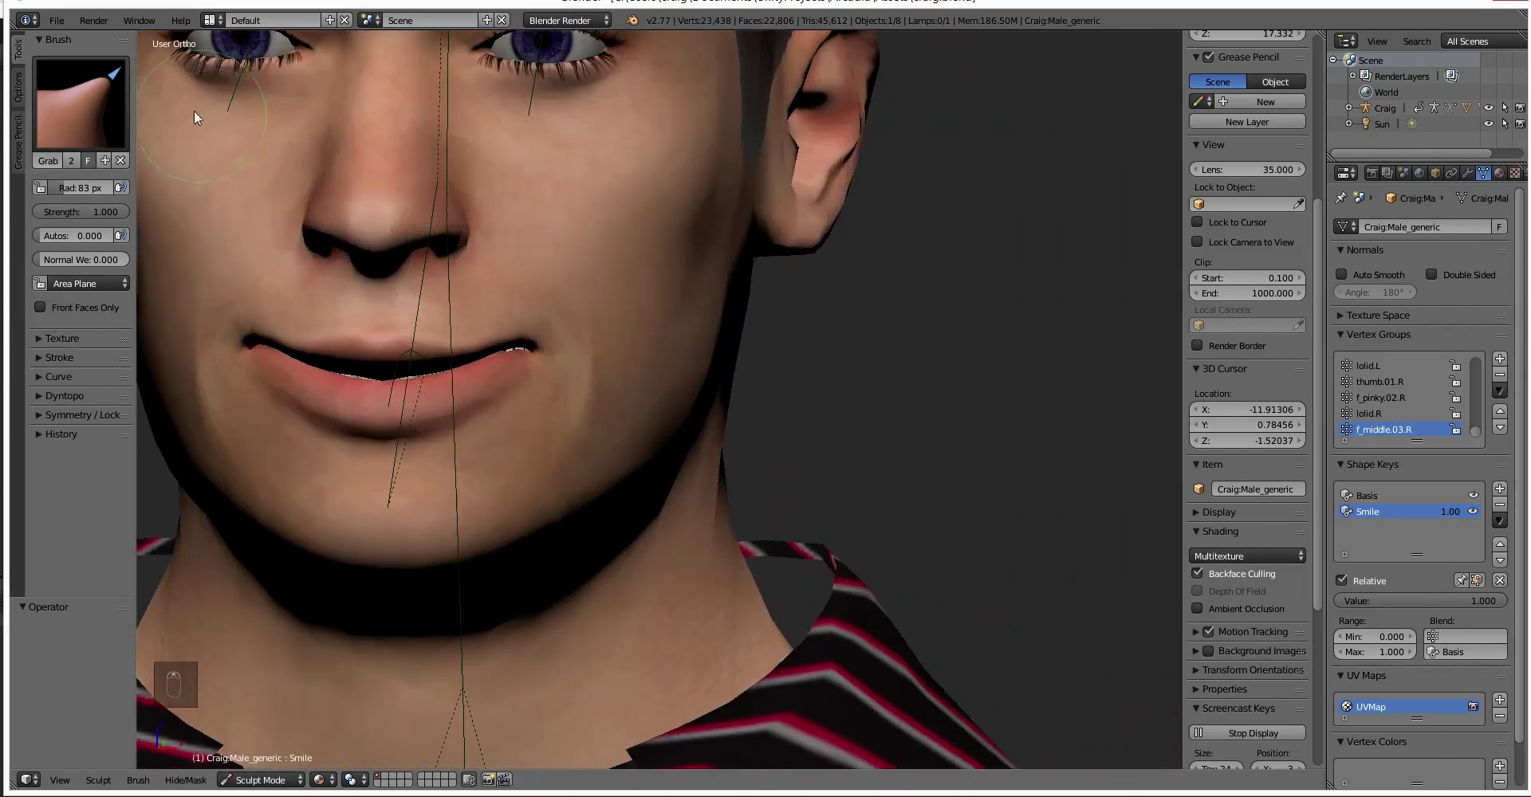
Switch to the Pinch/Magnify brush and pinch the smile crease between the nose and mouth corner, undoing the first stroke.
{"action": "left_click", "coordinate": [99, 99]}
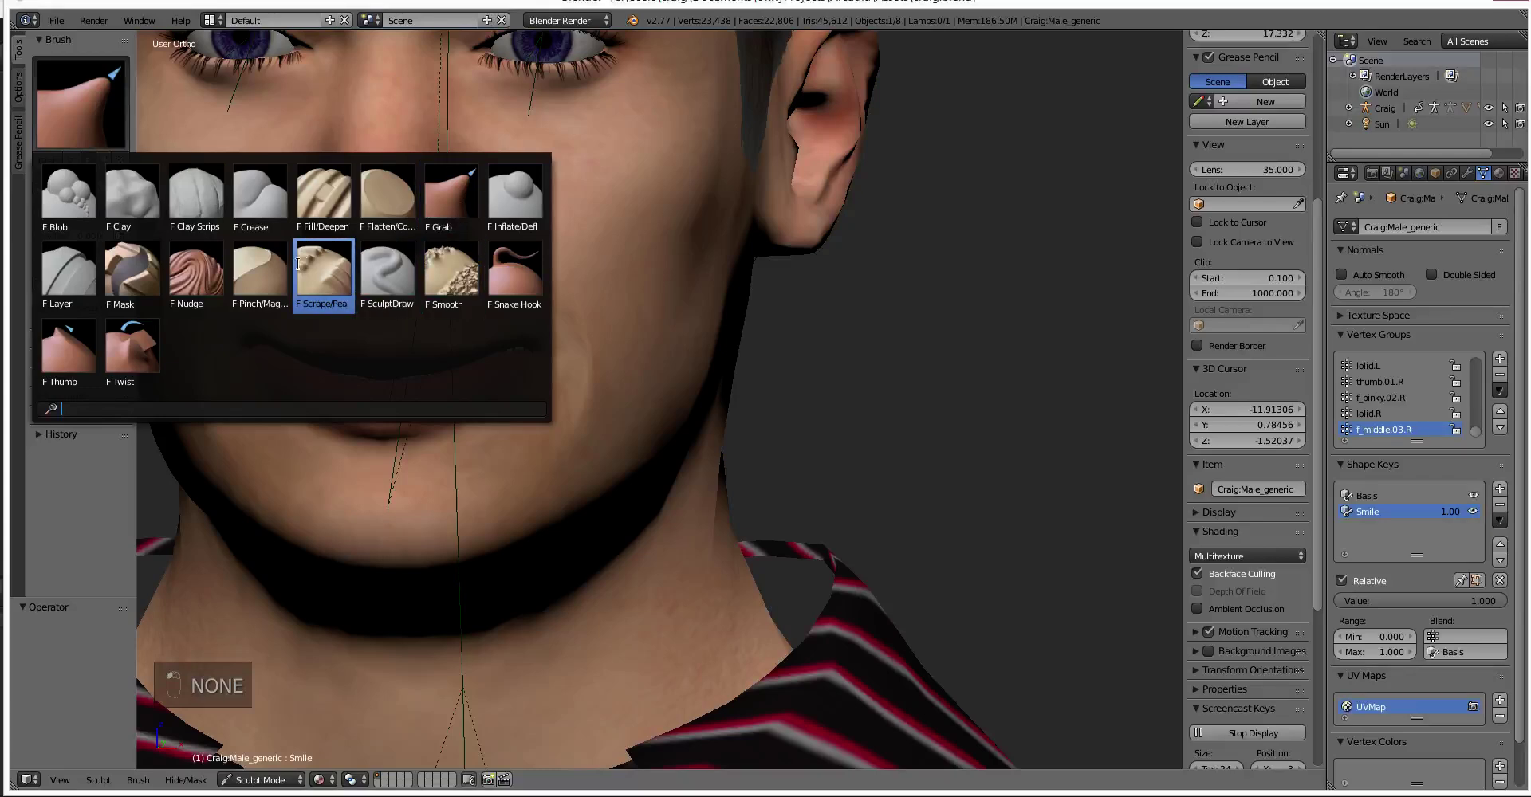
{"action": "left_click", "coordinate": [260, 272]}
{"action": "scroll", "coordinate": [571, 319], "scroll_direction": "up", "scroll_amount": 2}
{"action": "middle_click_drag", "start_coordinate": [571, 319], "coordinate": [539, 247]}
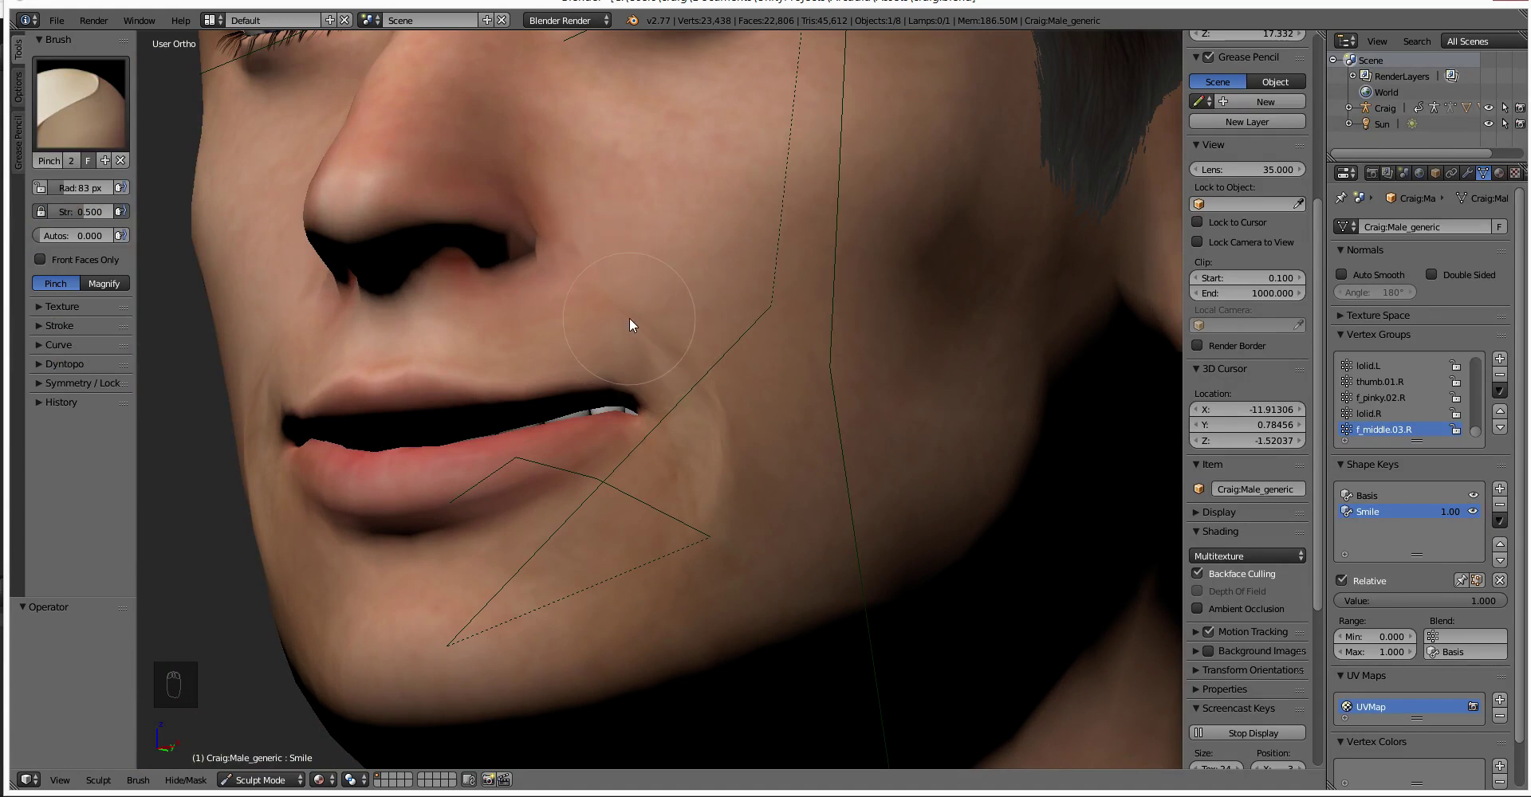
{"action": "mouse_move", "coordinate": [572, 209]}
{"action": "middle_mouse_down"}
{"action": "mouse_move", "coordinate": [766, 356]}
{"action": "mouse_move", "coordinate": [728, 366]}
{"action": "mouse_move", "coordinate": [735, 379]}
{"action": "mouse_move", "coordinate": [678, 362]}
{"action": "middle_mouse_up"}
{"action": "key", "text": "ctrl+z"}
{"action": "middle_click_drag", "start_coordinate": [540, 337], "coordinate": [479, 330]}
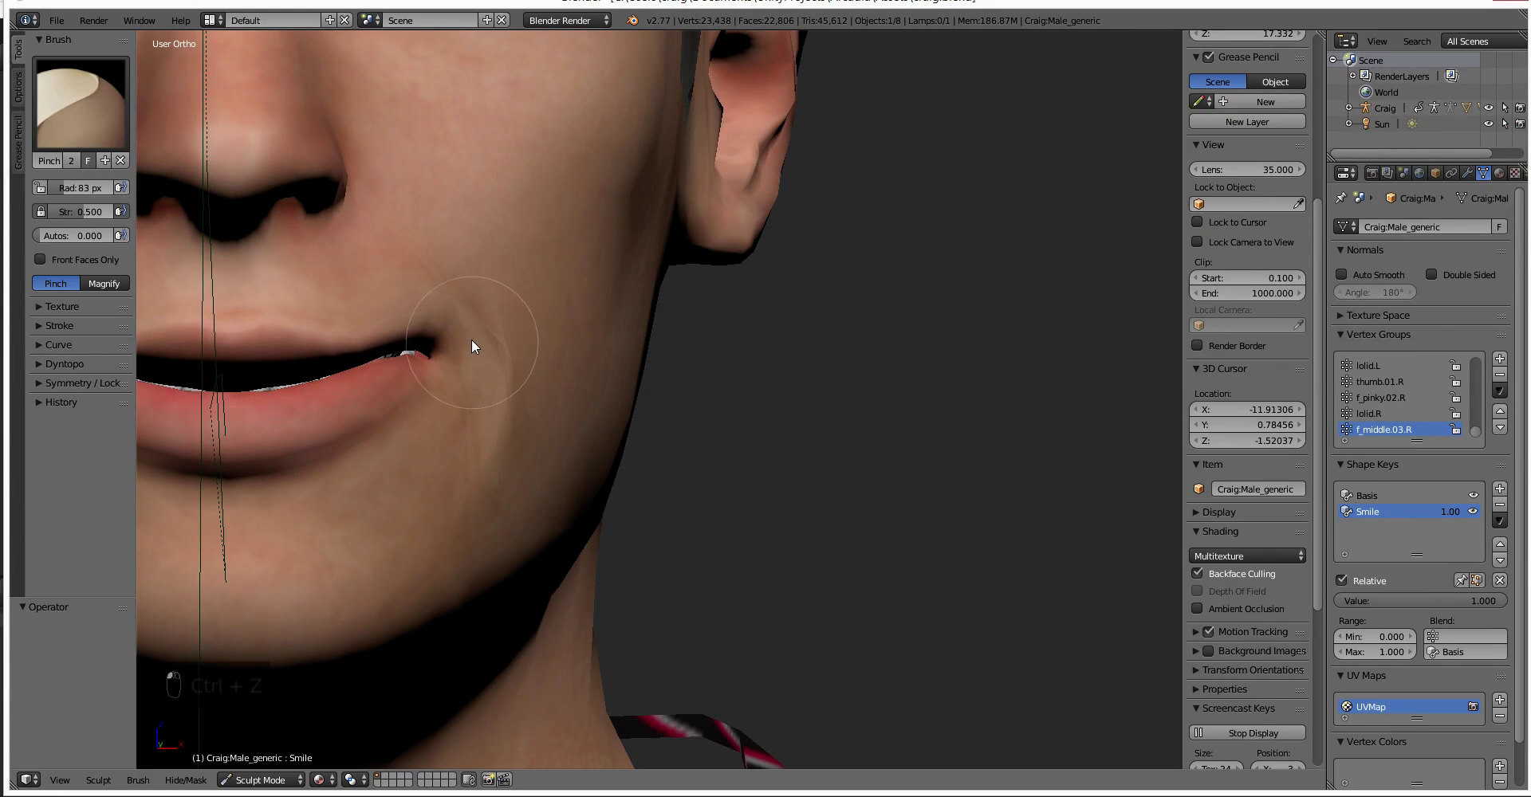
{"action": "mouse_move", "coordinate": [407, 228]}
{"action": "middle_mouse_down"}
{"action": "mouse_move", "coordinate": [502, 396]}
{"action": "mouse_move", "coordinate": [497, 334]}
{"action": "middle_mouse_up"}
Switch to the Smooth brush and soften the crease in the skin beside the mouth corner.
{"action": "left_click", "coordinate": [81, 103]}
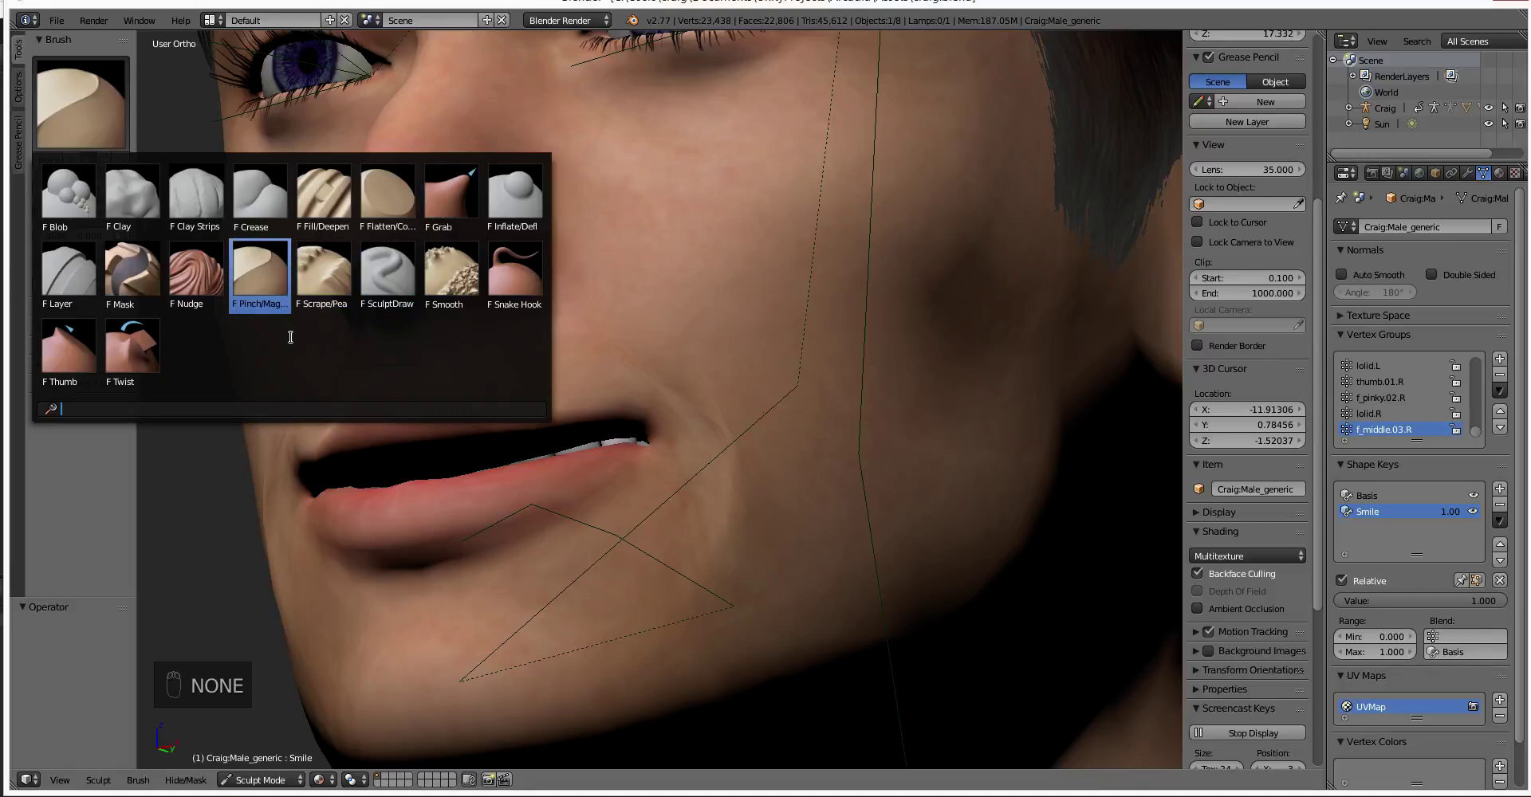
{"action": "left_click", "coordinate": [451, 275]}
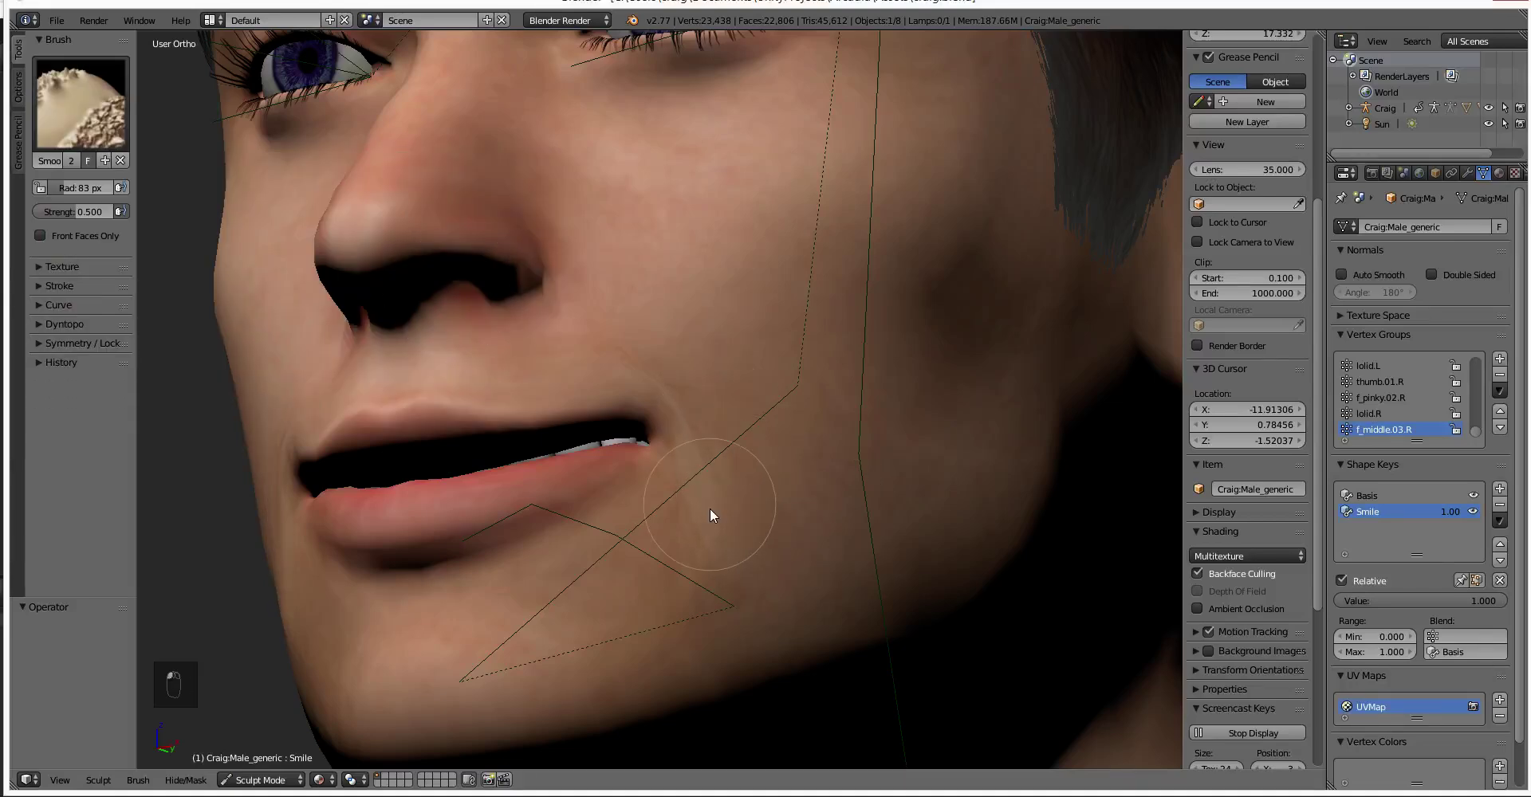
{"action": "scroll", "coordinate": [682, 522], "scroll_direction": "down", "scroll_amount": 5}
{"action": "mouse_move", "coordinate": [691, 533]}
{"action": "middle_mouse_down"}
{"action": "mouse_move", "coordinate": [581, 547]}
{"action": "mouse_move", "coordinate": [598, 552]}
{"action": "mouse_move", "coordinate": [564, 510]}
{"action": "mouse_move", "coordinate": [615, 513]}
{"action": "mouse_move", "coordinate": [639, 490]}
{"action": "mouse_move", "coordinate": [601, 494]}
{"action": "middle_mouse_up"}
{"action": "mouse_move", "coordinate": [591, 399]}
{"action": "middle_mouse_down"}
{"action": "mouse_move", "coordinate": [625, 408]}
{"action": "mouse_move", "coordinate": [648, 390]}
{"action": "middle_mouse_up"}
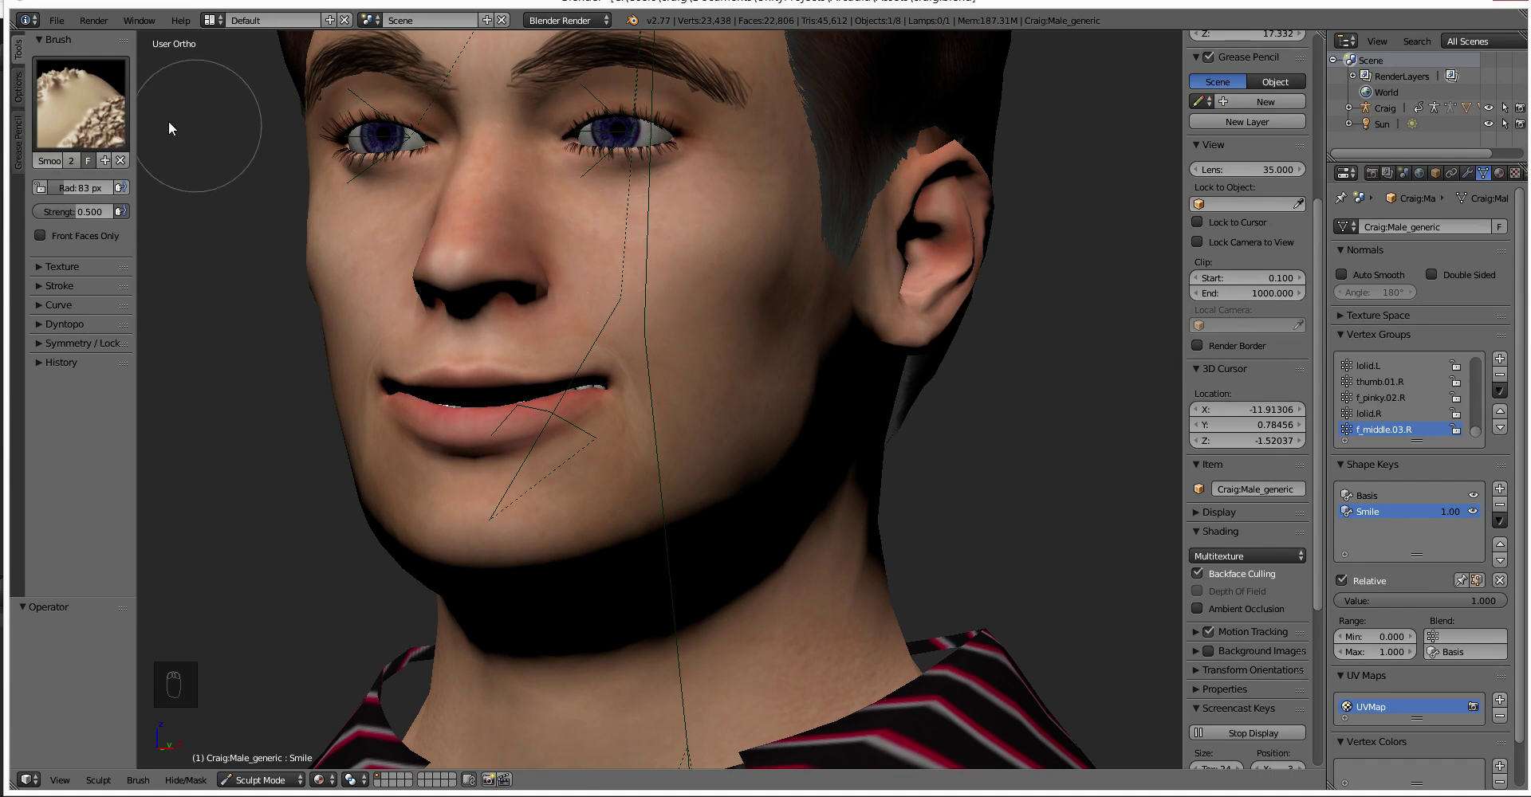
Switch back to the Grab brush, and undo and redo the last sculpting change.
{"action": "left_click", "coordinate": [80, 103]}
{"action": "left_click", "coordinate": [466, 190]}
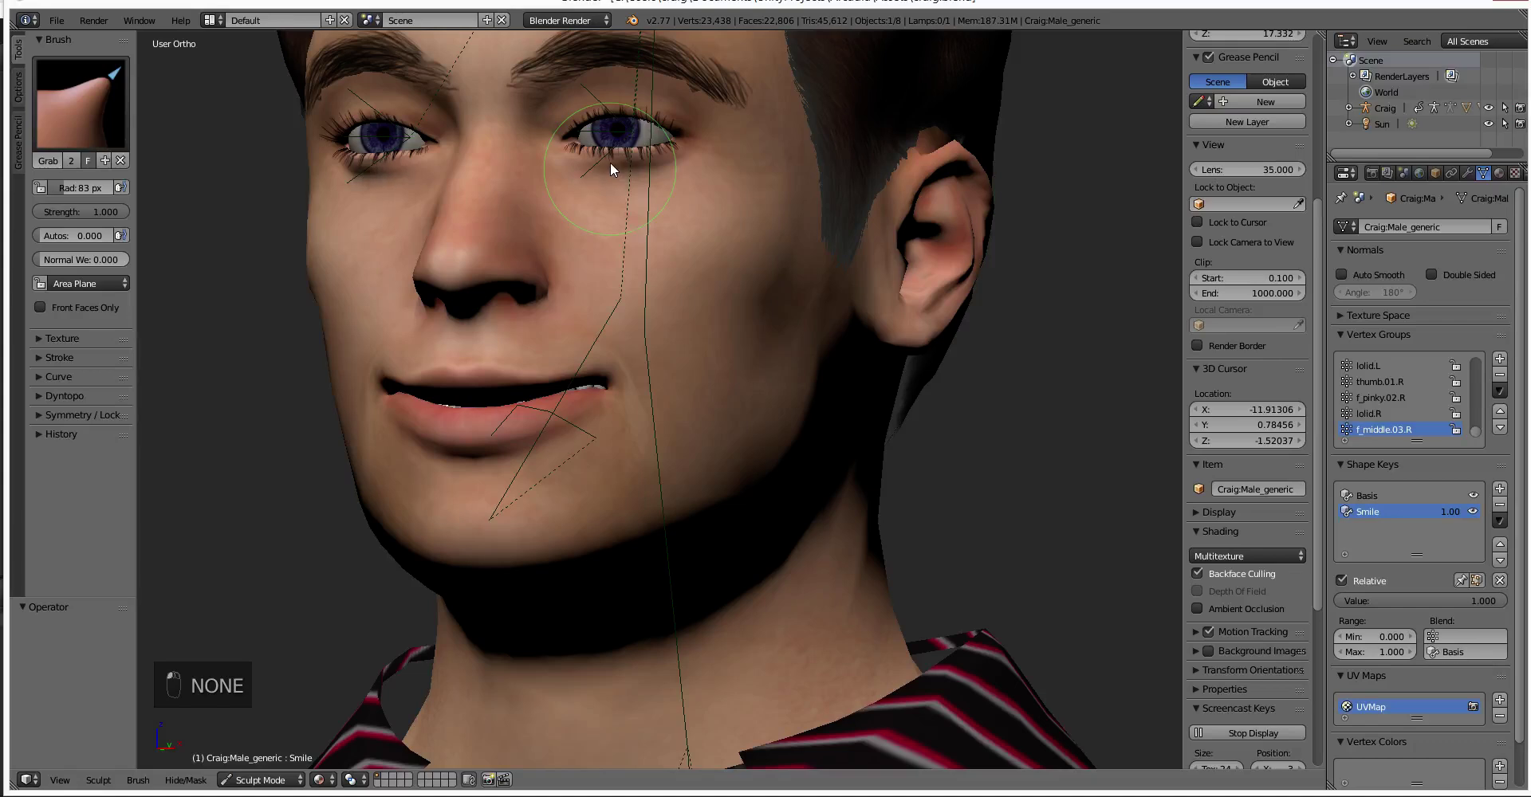
{"action": "key", "text": "ctrl+z"}
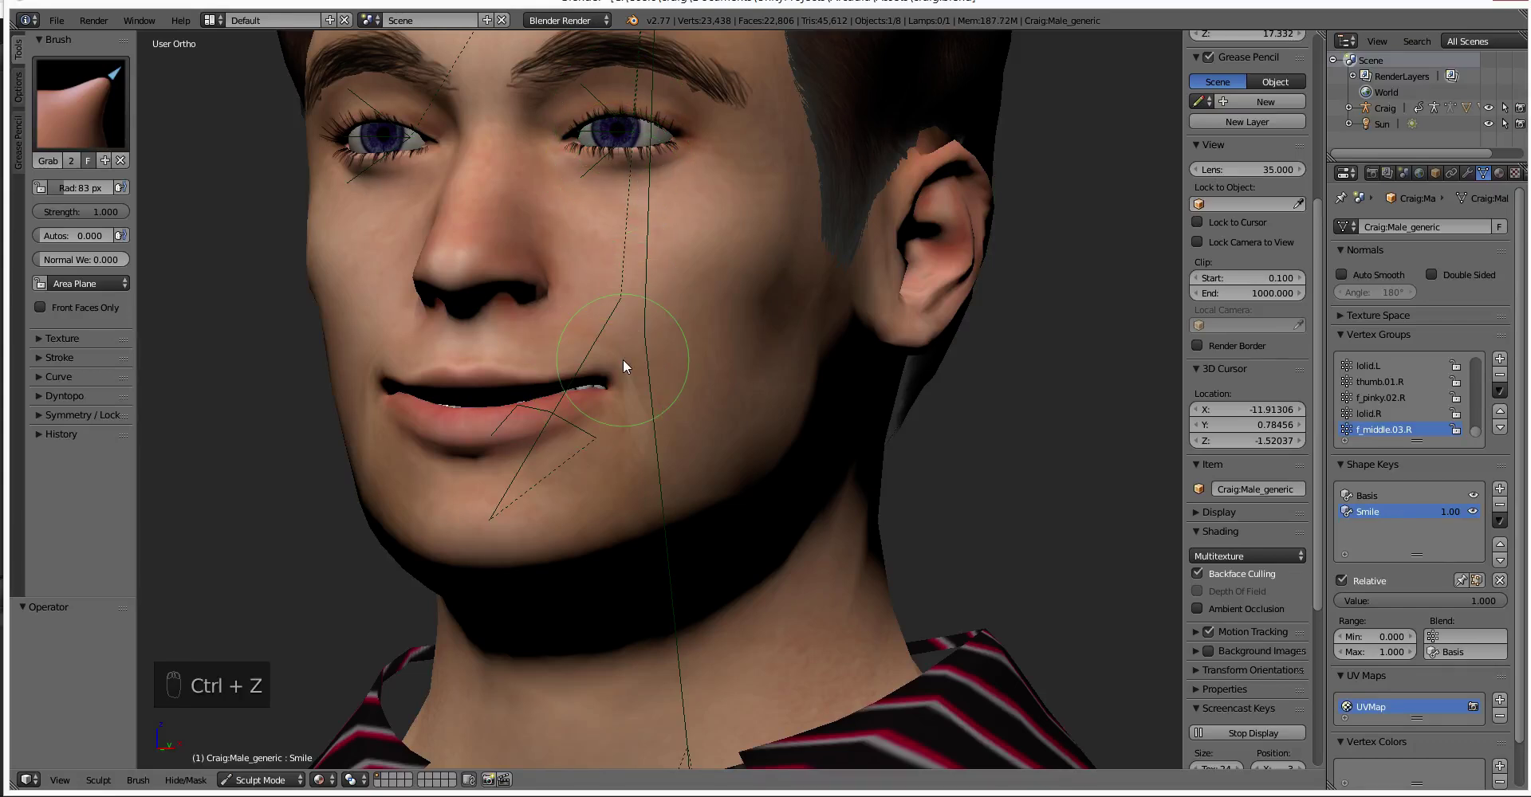
{"action": "key", "text": "ctrl+shift+z"}
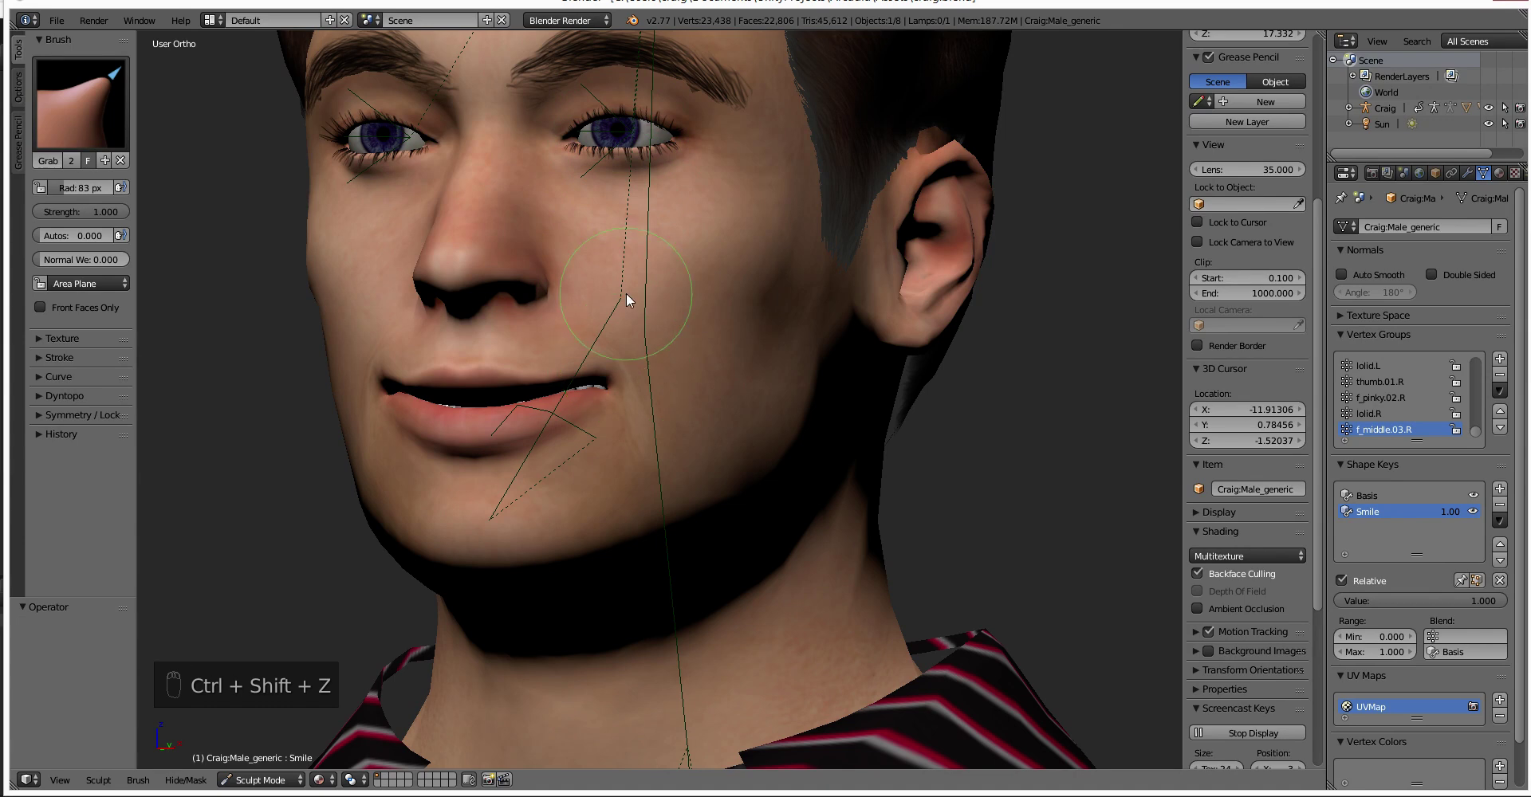
{"action": "mouse_move", "coordinate": [649, 265]}
{"action": "middle_mouse_down", "text": "shift"}
{"action": "mouse_move", "coordinate": [650, 337]}
{"action": "mouse_move", "coordinate": [601, 351]}
{"action": "mouse_move", "coordinate": [620, 367]}
{"action": "mouse_move", "coordinate": [619, 347]}
{"action": "mouse_move", "coordinate": [634, 351]}
{"action": "middle_mouse_up", "text": "shift"}
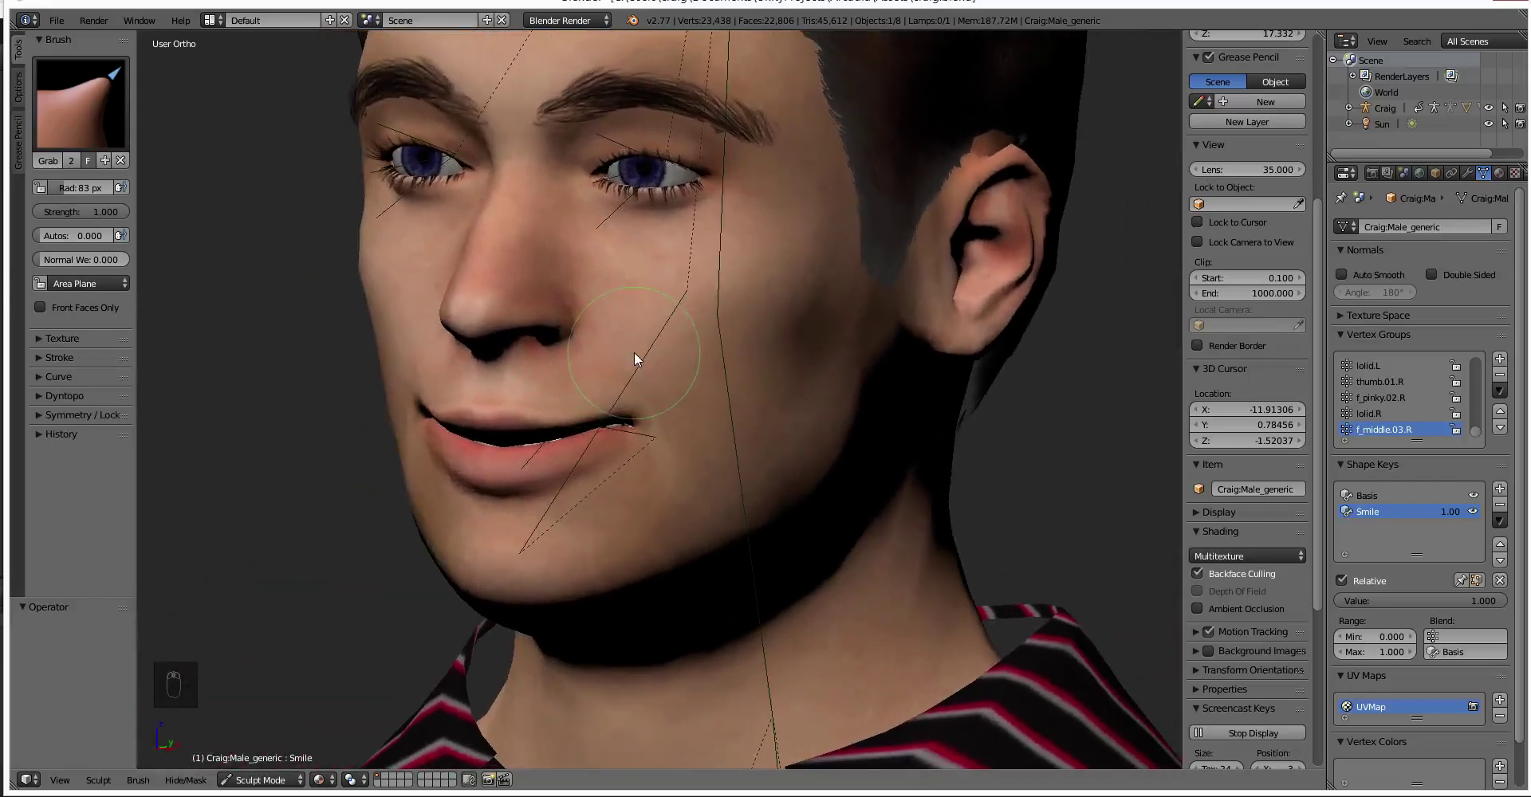
Enter Edit Mode on the body mesh and select one matching lower eyelid vertex on each eye.
{"action": "key", "text": "Tab"}
{"action": "scroll", "coordinate": [596, 365], "scroll_direction": "up", "scroll_amount": 5}
{"action": "scroll", "coordinate": [597, 365], "scroll_direction": "up", "scroll_amount": 4}
{"action": "right_click", "coordinate": [580, 238]}
{"action": "middle_click_drag", "start_coordinate": [523, 280], "coordinate": [574, 319]}
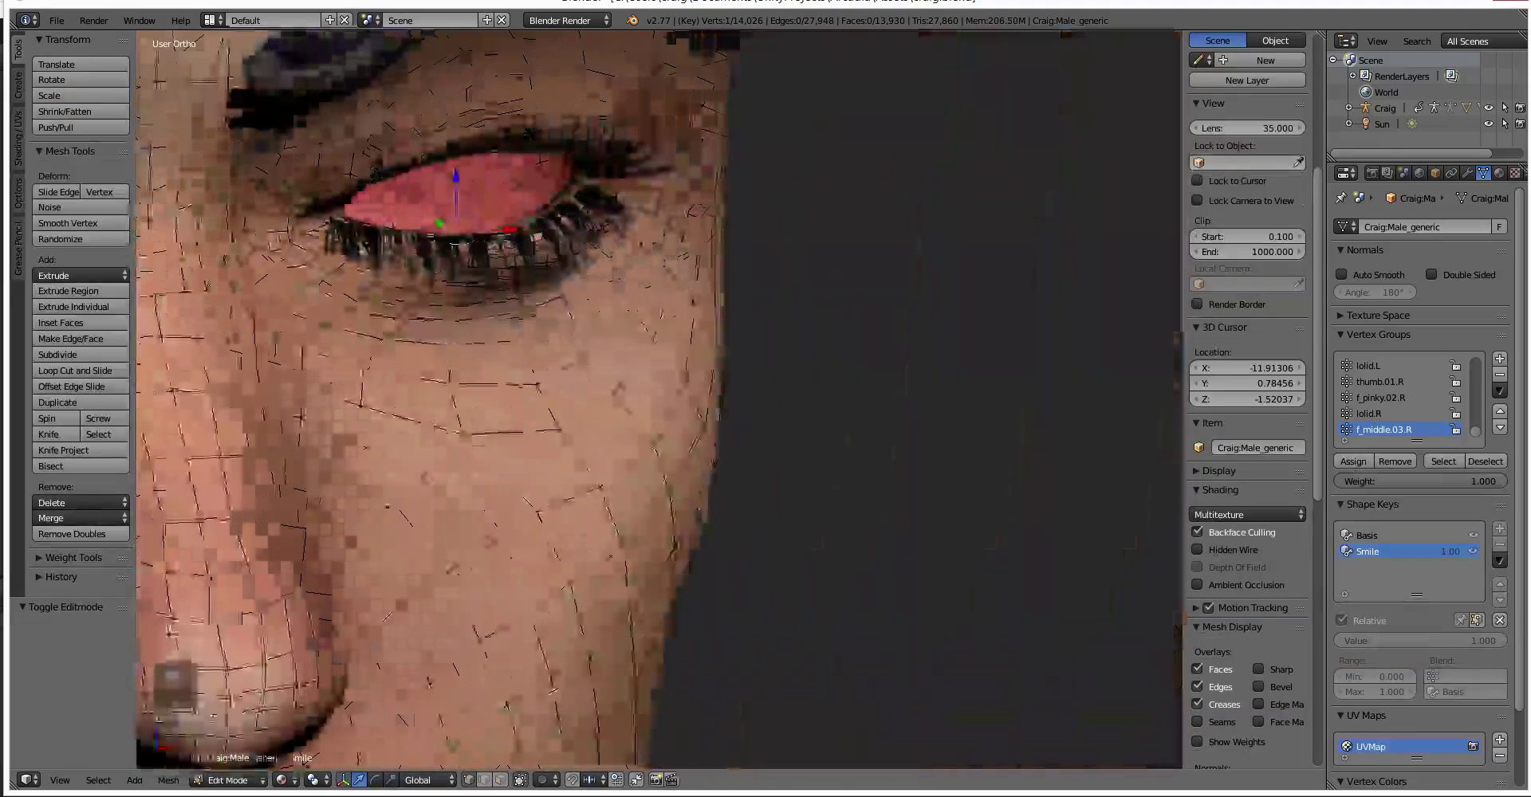
{"action": "scroll", "coordinate": [570, 323], "scroll_direction": "down", "scroll_amount": 4}
{"action": "middle_click_drag", "start_coordinate": [407, 343], "coordinate": [366, 362]}
{"action": "scroll", "coordinate": [391, 363], "scroll_direction": "up", "scroll_amount": 2}
{"action": "scroll", "coordinate": [338, 363], "scroll_direction": "down", "scroll_amount": 2}
{"action": "key", "text": "KP_1"}
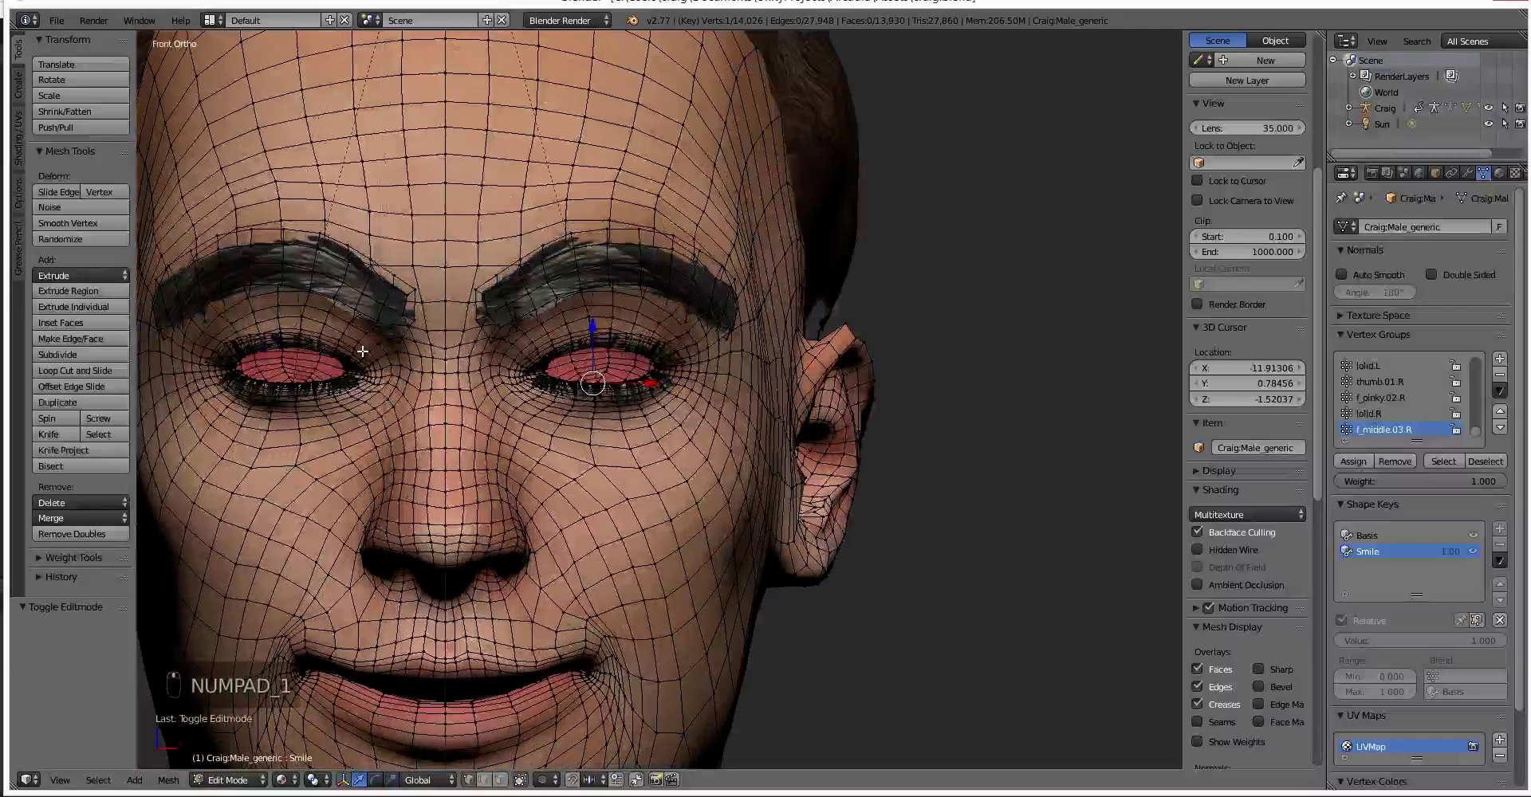
{"action": "right_click", "coordinate": [291, 382], "text": "shift"}
{"action": "middle_click_drag", "start_coordinate": [323, 384], "coordinate": [342, 449]}
{"action": "middle_click_drag", "start_coordinate": [536, 347], "coordinate": [541, 410]}
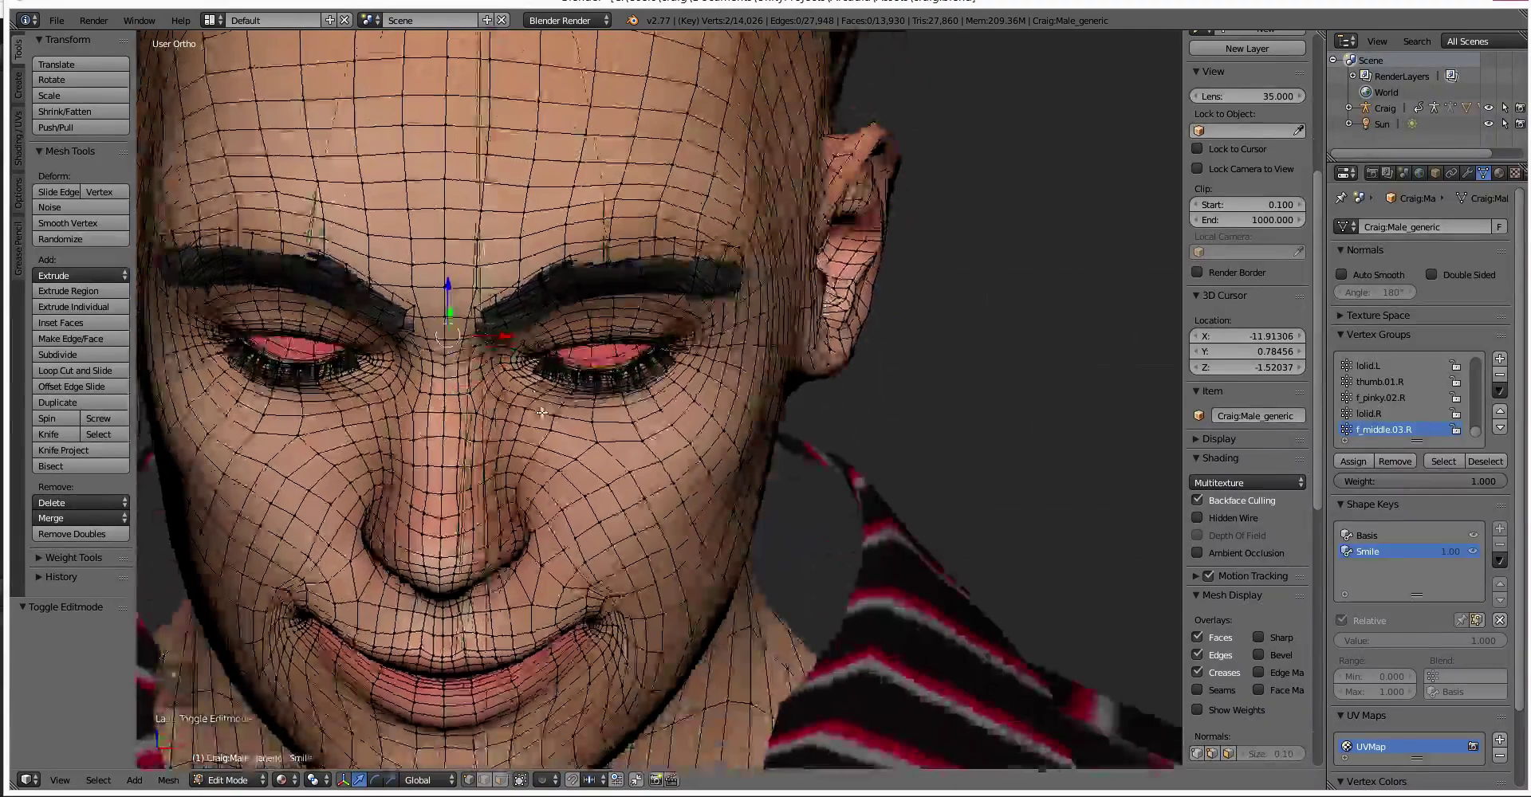
{"action": "left_click", "coordinate": [297, 361]}
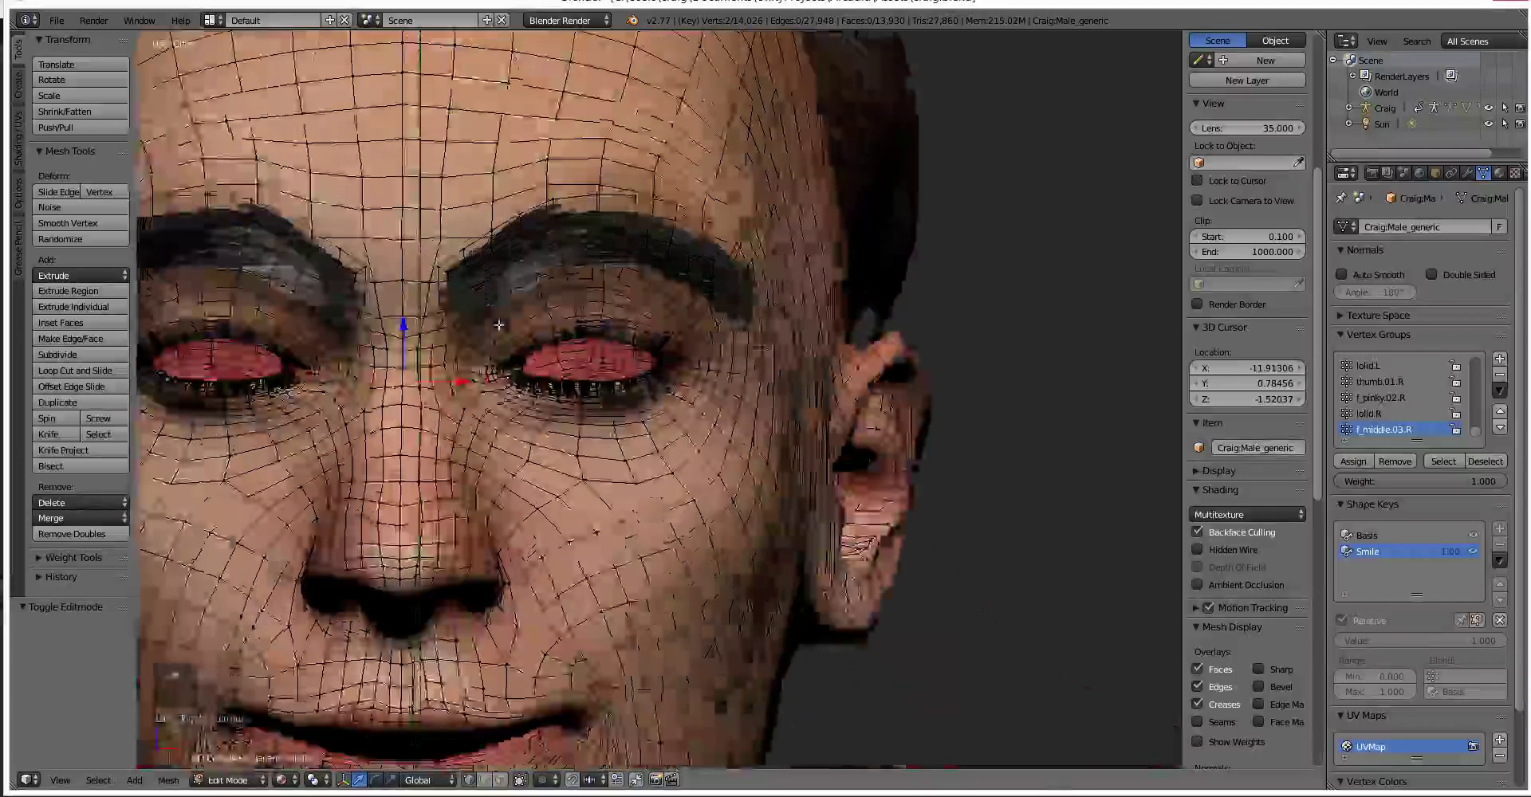
Try to raise the two selected lower eyelid vertices in front view, and undo the move.
{"action": "key", "text": "KP_1"}
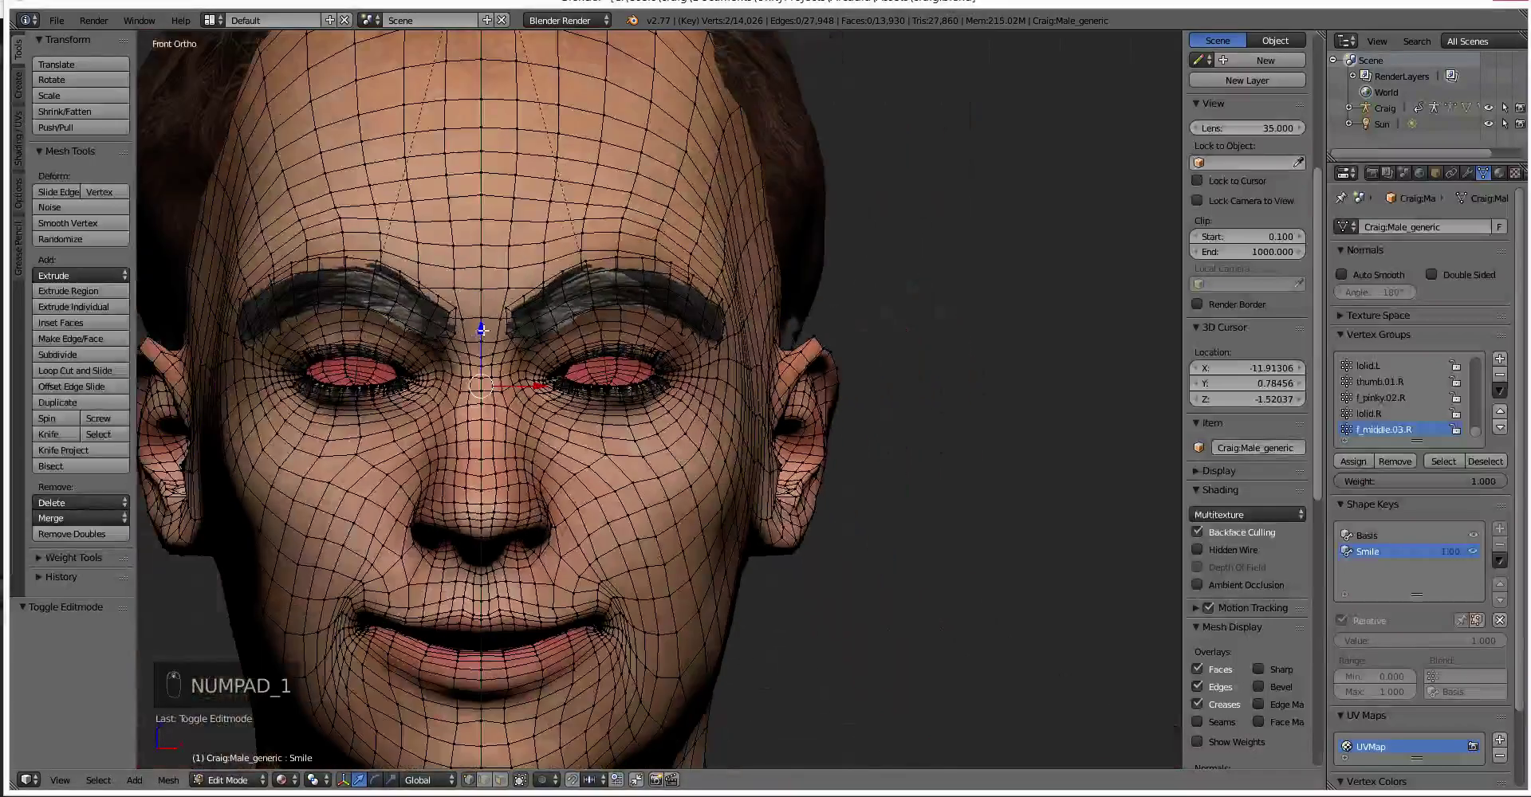
{"action": "left_click_drag", "start_coordinate": [481, 329], "coordinate": [482, 321]}
{"action": "key", "text": "ctrl+z"}
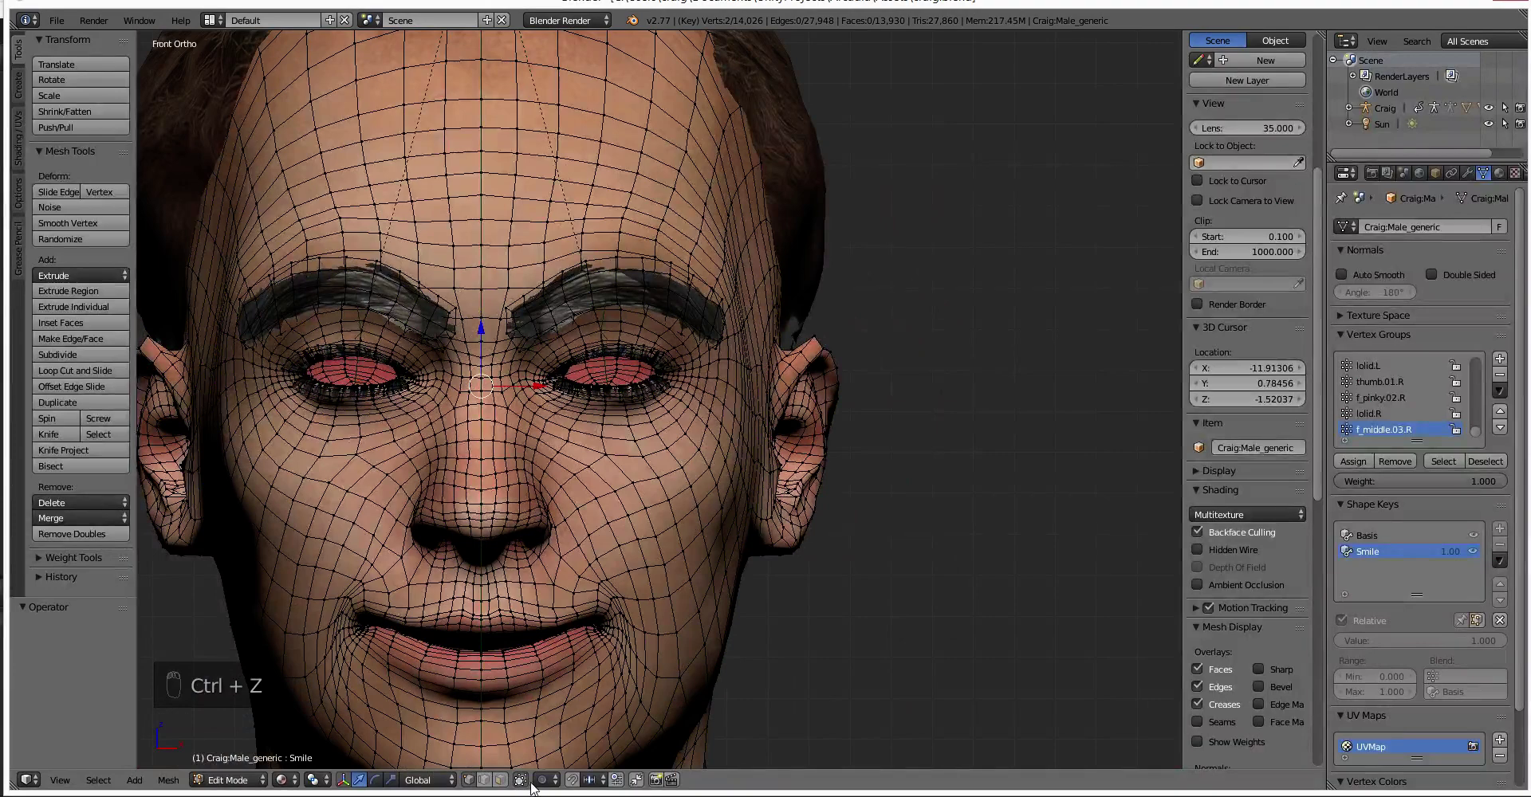
Try raising the lower eyelid vertices with proportional editing set to Connected, and undo the move.
{"action": "left_click", "coordinate": [543, 780]}
{"action": "left_click", "coordinate": [562, 708]}
{"action": "left_click_drag", "start_coordinate": [483, 344], "coordinate": [484, 337]}
{"action": "scroll", "coordinate": [483, 341], "scroll_direction": "up", "scroll_amount": 5}
{"action": "scroll", "coordinate": [483, 337], "scroll_direction": "up", "scroll_amount": 2}
{"action": "key", "text": "ctrl+z"}
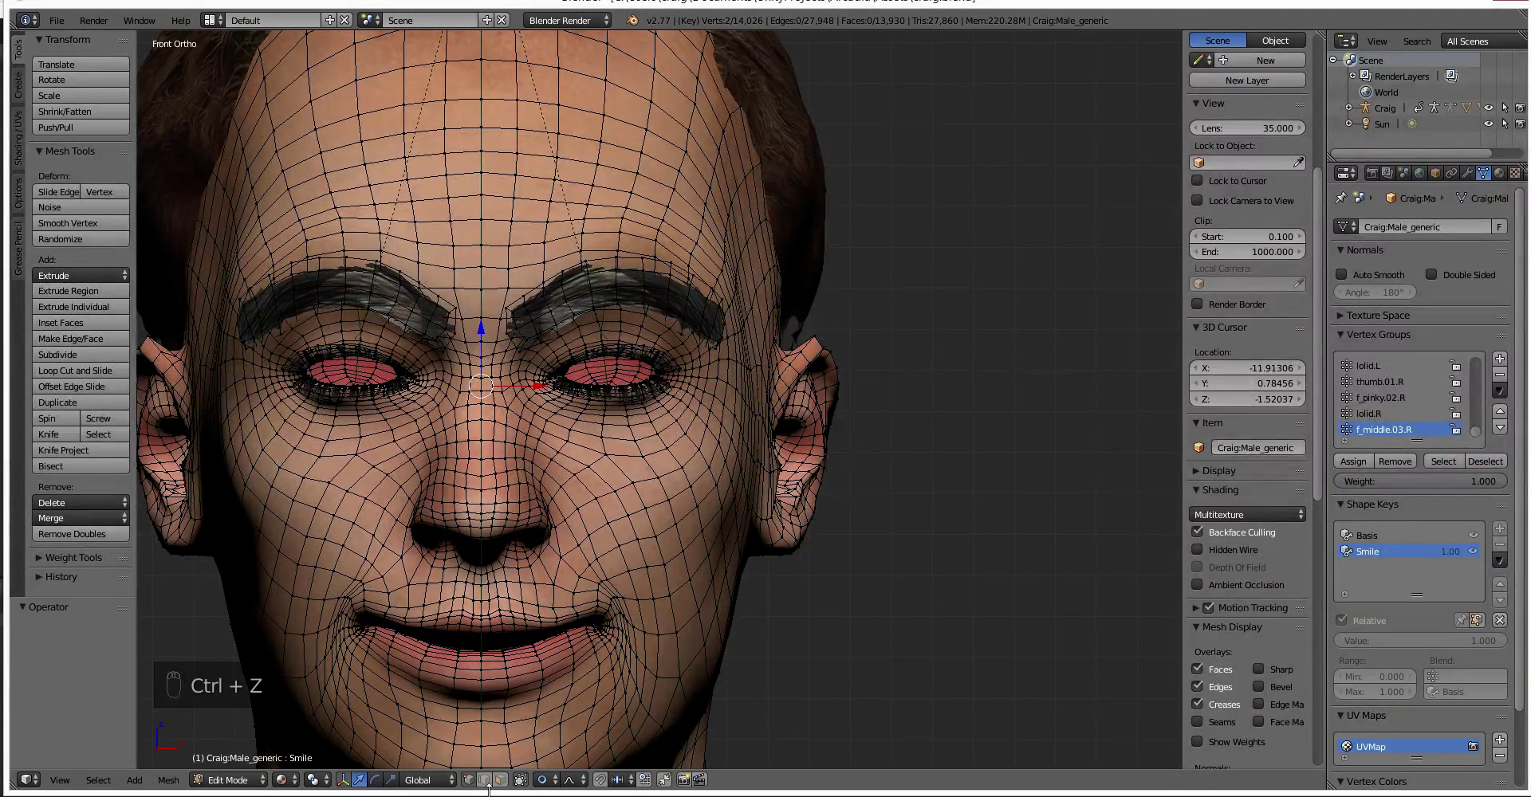
Set proportional editing to Enable, raise both lower eyelids slightly, and return to Sculpt Mode.
{"action": "left_click", "coordinate": [543, 780]}
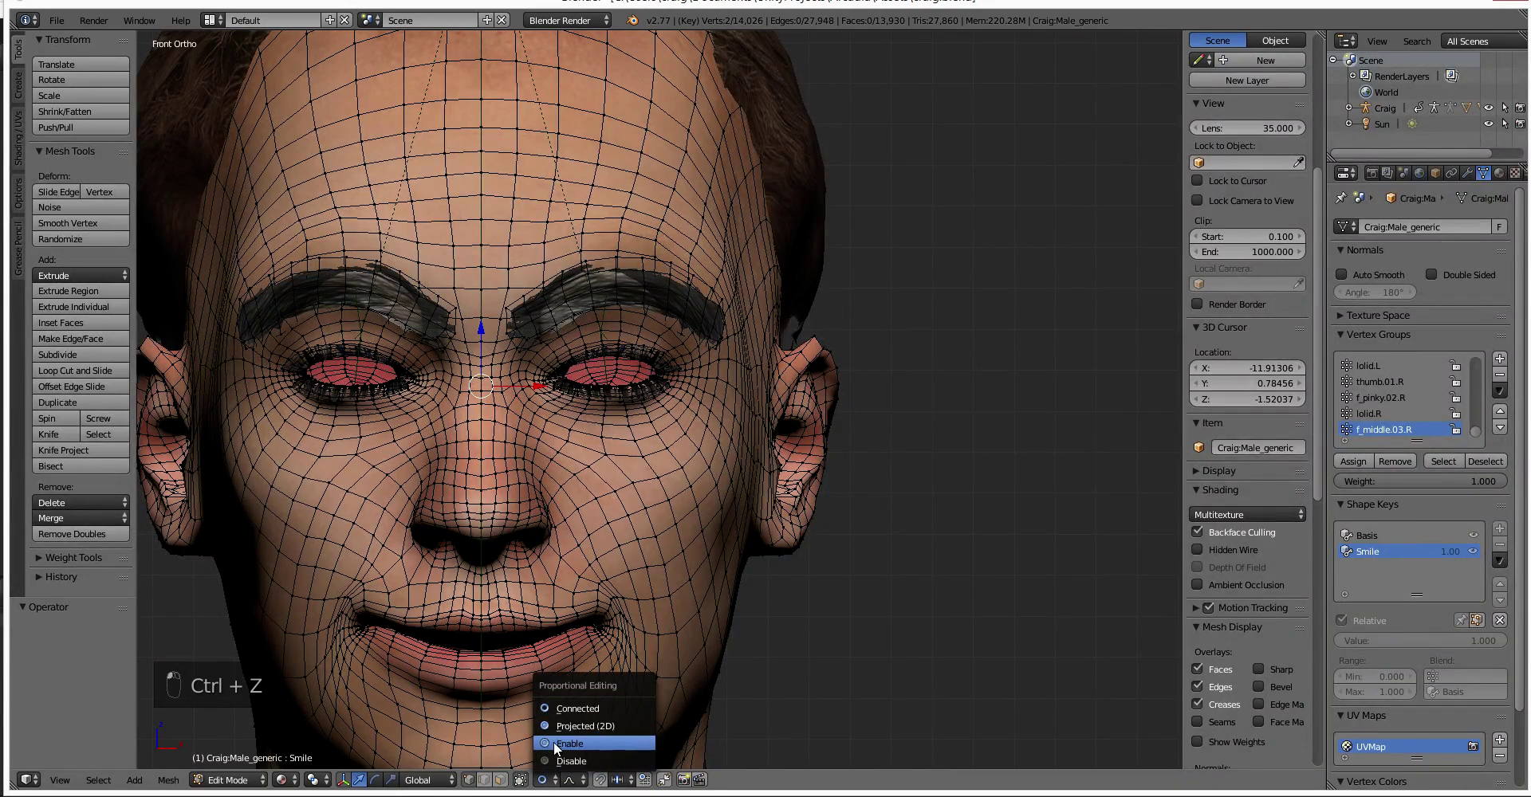
{"action": "left_click", "coordinate": [559, 743]}
{"action": "left_click_drag", "start_coordinate": [478, 341], "coordinate": [482, 326]}
{"action": "scroll", "coordinate": [481, 331], "scroll_direction": "up", "scroll_amount": 7}
{"action": "mouse_move", "coordinate": [705, 551]}
{"action": "middle_mouse_down"}
{"action": "mouse_move", "coordinate": [587, 596]}
{"action": "mouse_move", "coordinate": [650, 545]}
{"action": "mouse_move", "coordinate": [615, 609]}
{"action": "mouse_move", "coordinate": [523, 500]}
{"action": "mouse_move", "coordinate": [540, 488]}
{"action": "mouse_move", "coordinate": [515, 395]}
{"action": "middle_mouse_up"}
{"action": "key", "text": "Tab"}
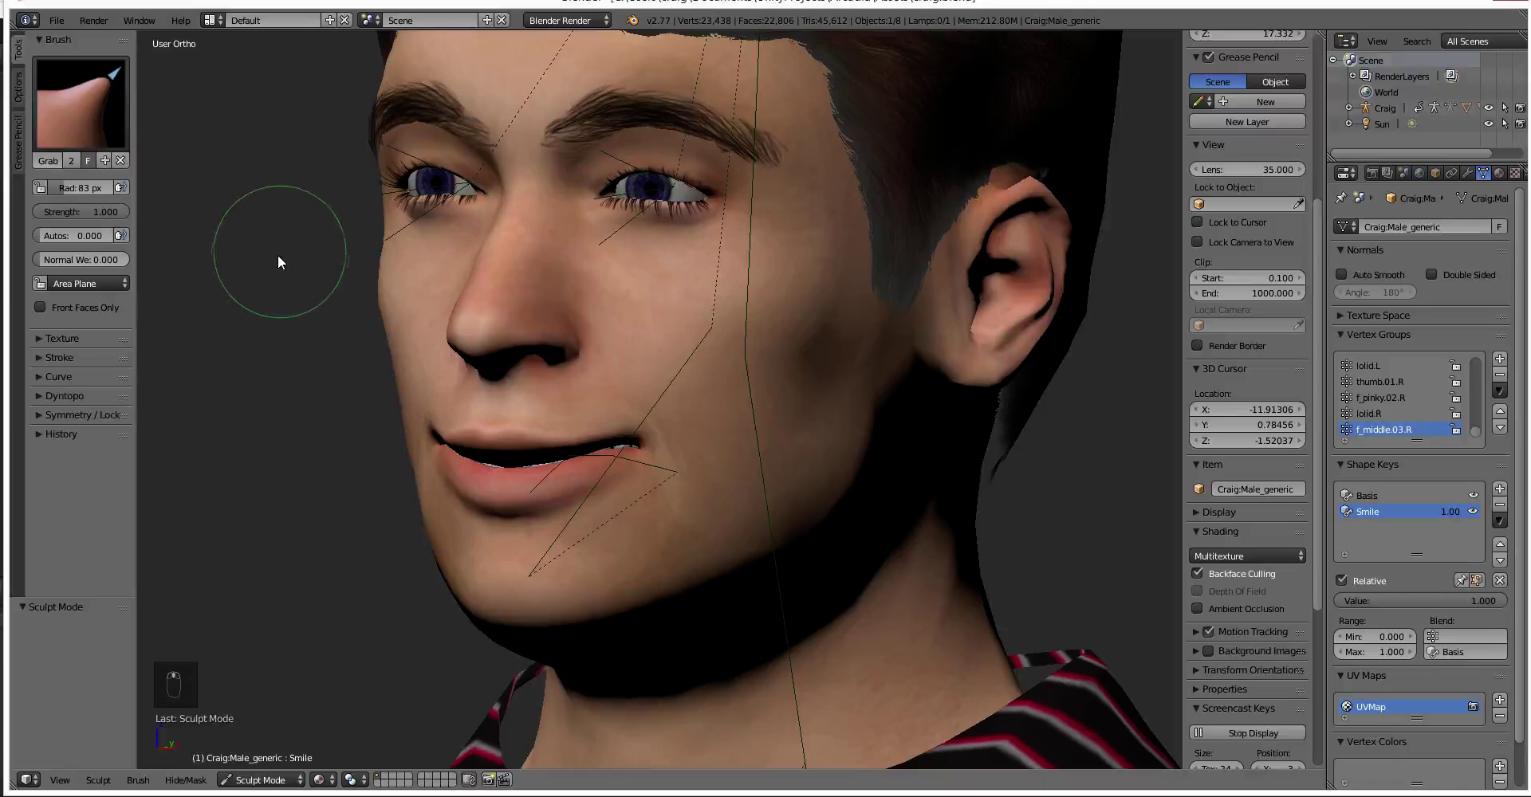
Leave Sculpt Mode for Object Mode and show the head in the right side view.
{"action": "middle_click_drag", "start_coordinate": [443, 610], "coordinate": [646, 605]}
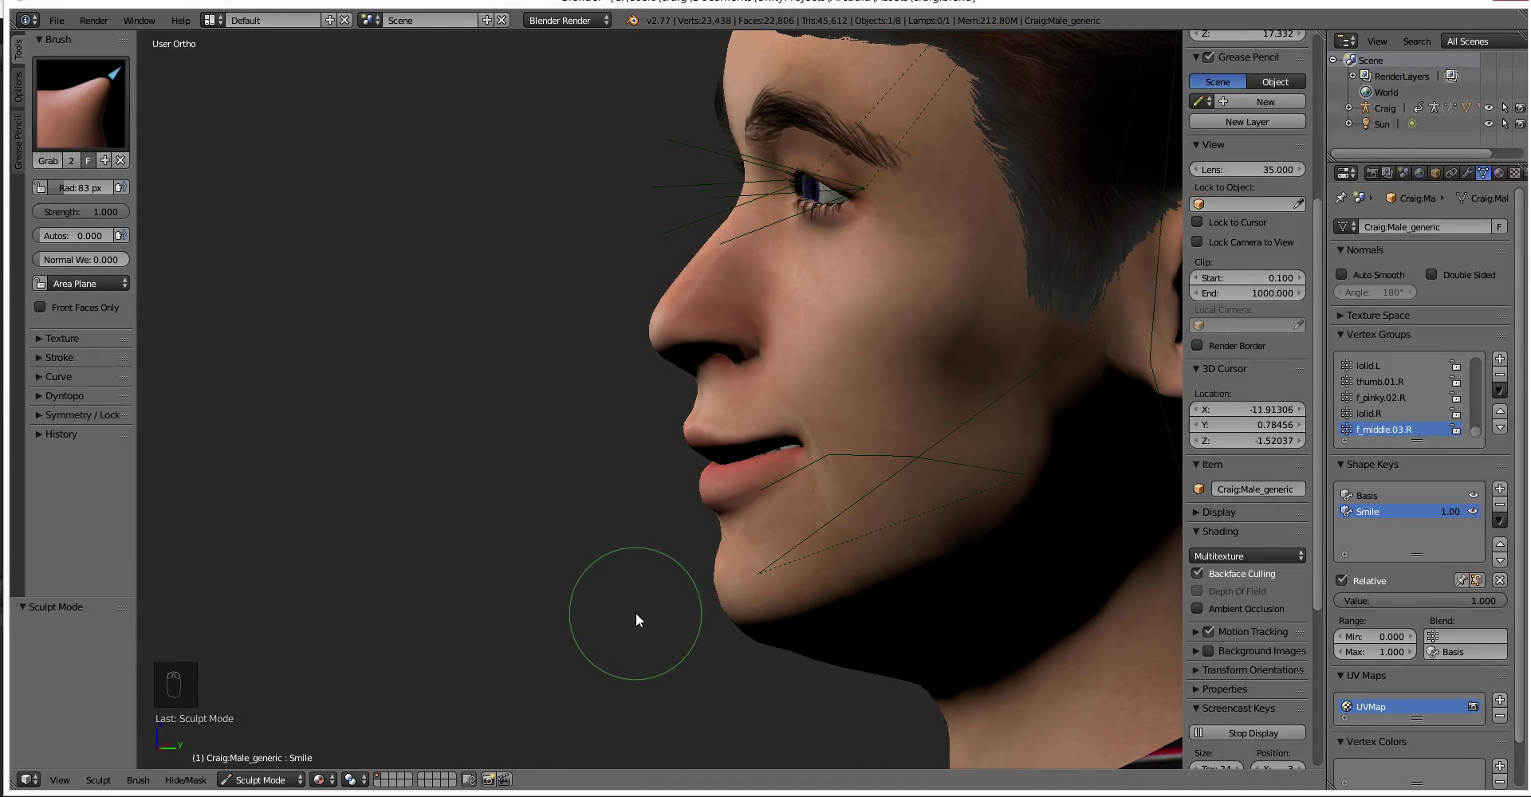
{"action": "middle_click_drag", "start_coordinate": [811, 660], "coordinate": [587, 684]}
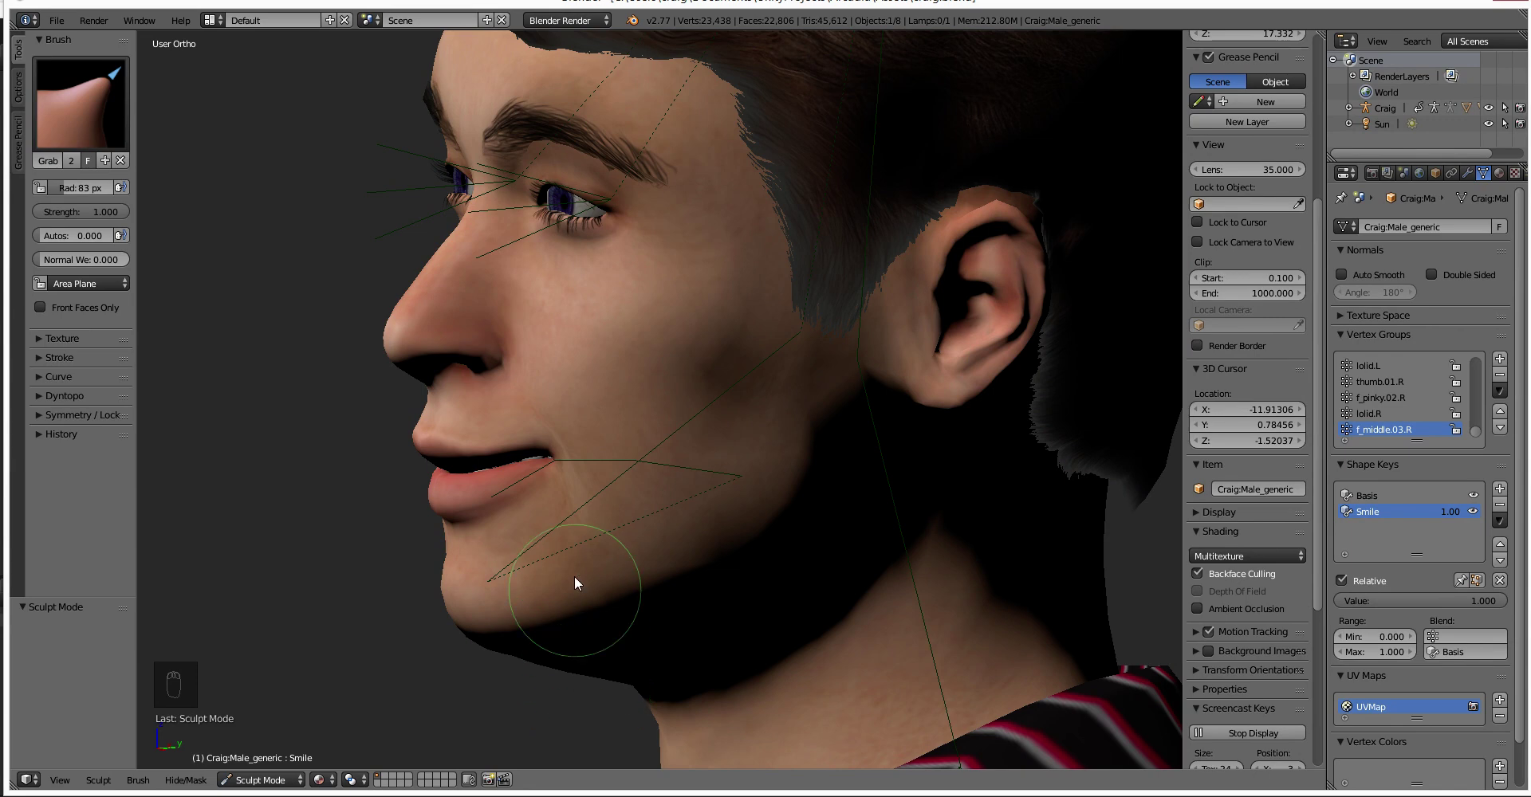
{"action": "key", "text": "ctrl+Tab"}
{"action": "right_click", "coordinate": [579, 510]}
{"action": "right_click", "coordinate": [692, 424]}
{"action": "key", "text": "KP_3"}
{"action": "right_click", "coordinate": [807, 460]}
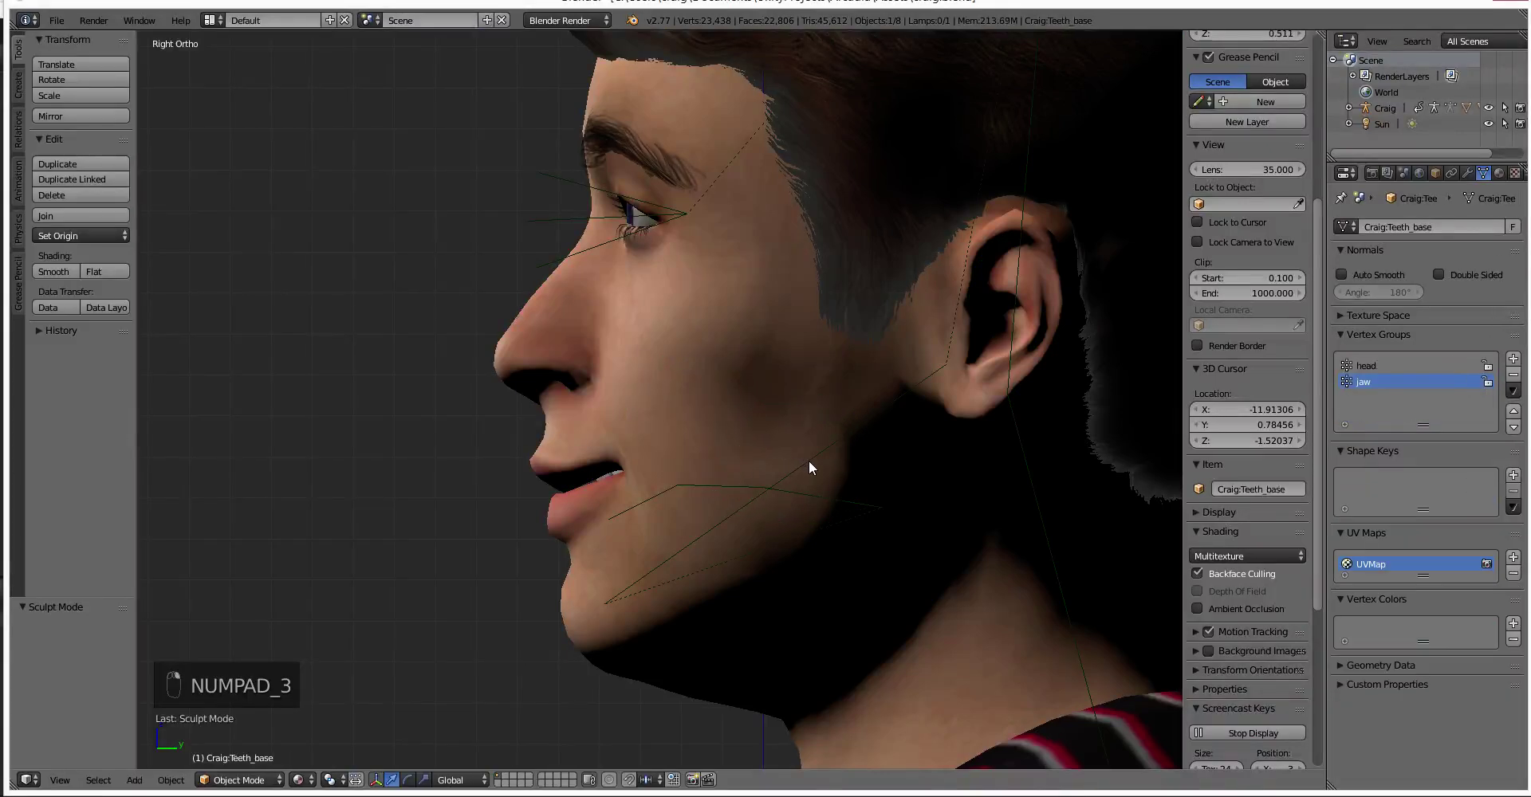
Try to rotate the selected teeth object, cancel the rotation, and stay in Object Mode.
{"action": "key", "text": "r"}
{"action": "right_click", "coordinate": [863, 479]}
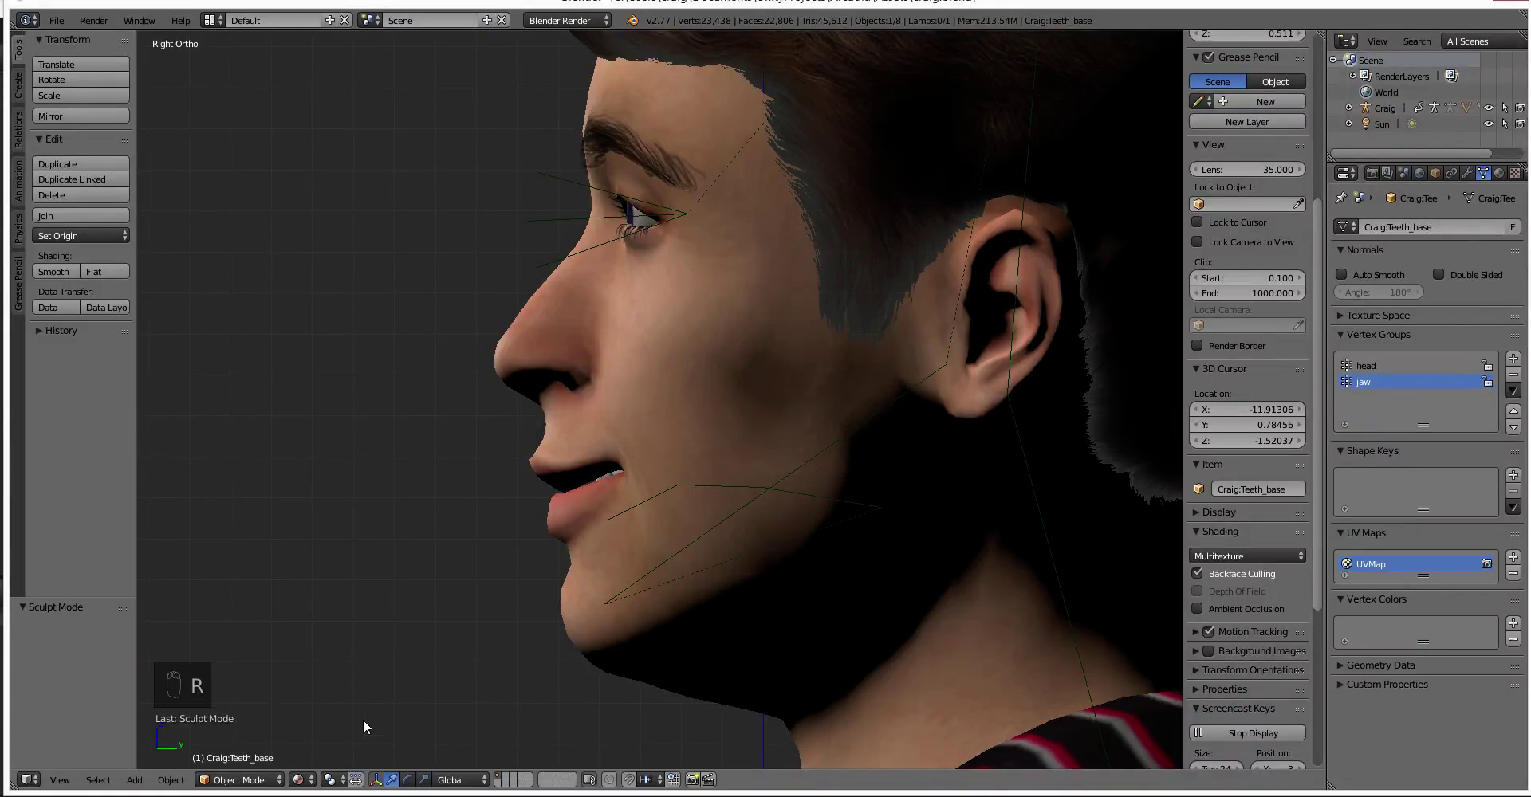
{"action": "left_click", "coordinate": [240, 780]}
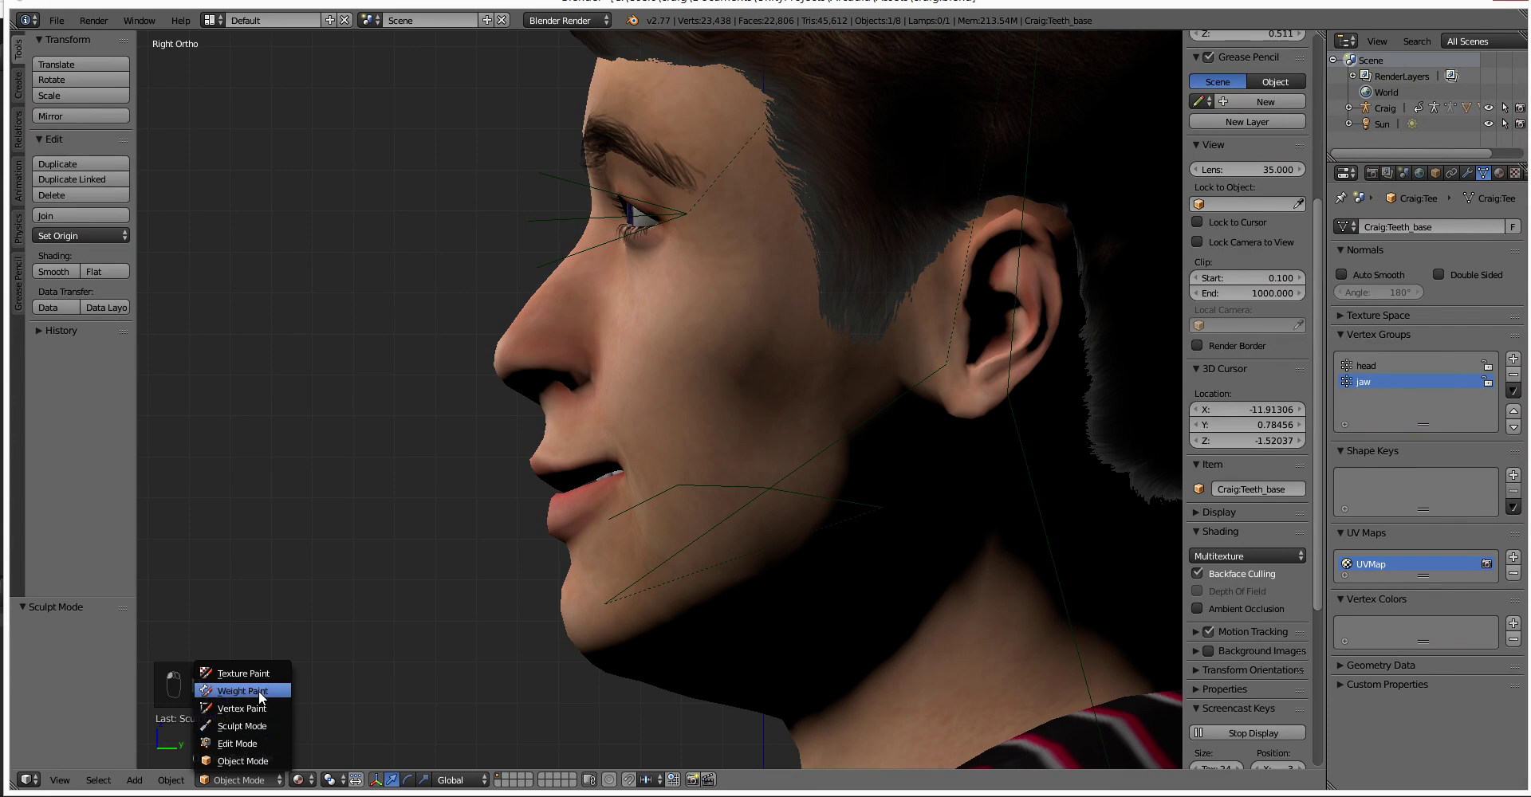
{"action": "left_click", "coordinate": [255, 764]}
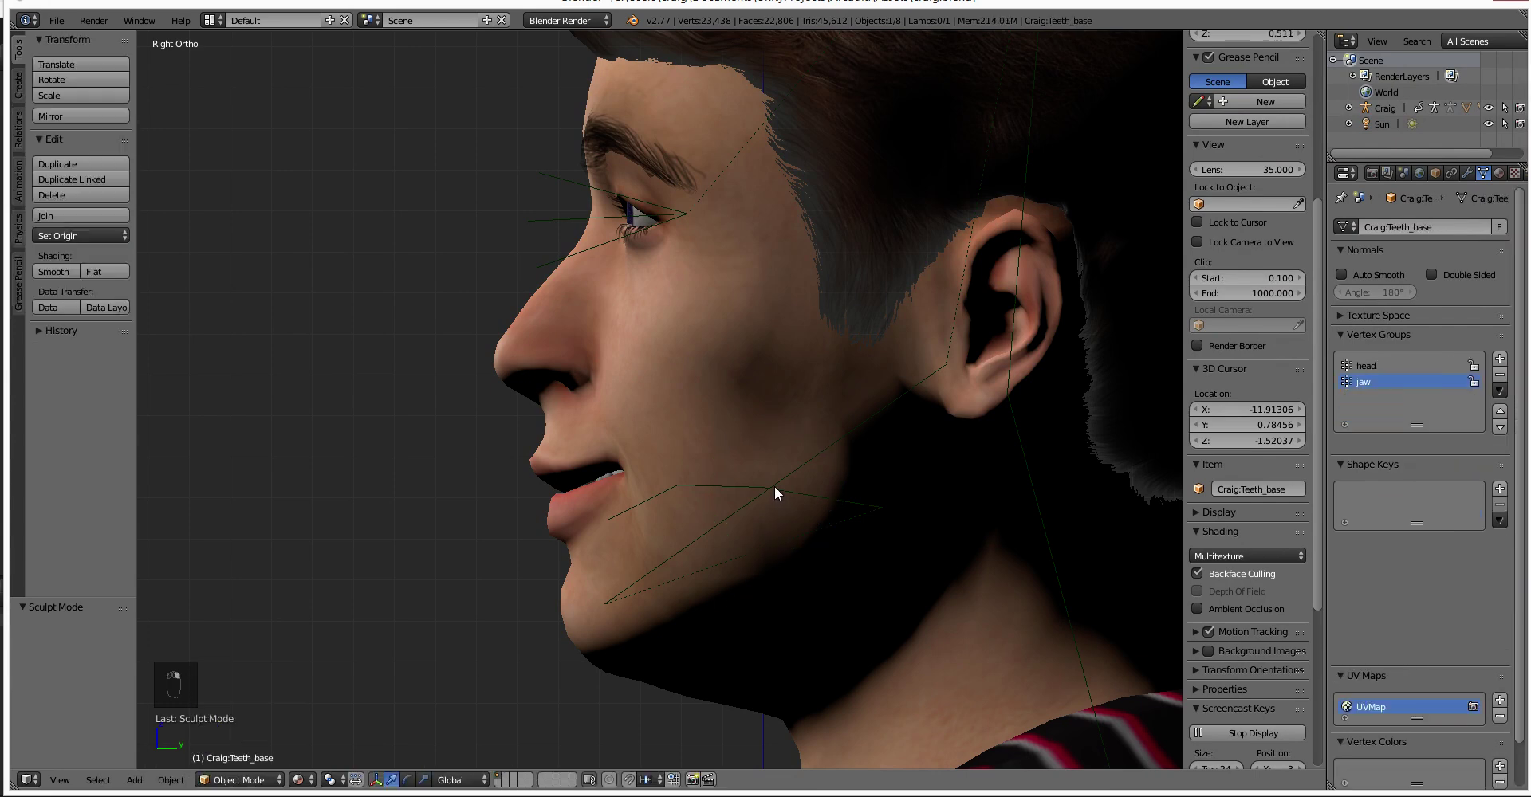
Select the character's armature, enter Pose Mode, and rotate the jaw bone 10.743° around the global X axis to open the mouth.
{"action": "right_click", "coordinate": [1019, 439]}
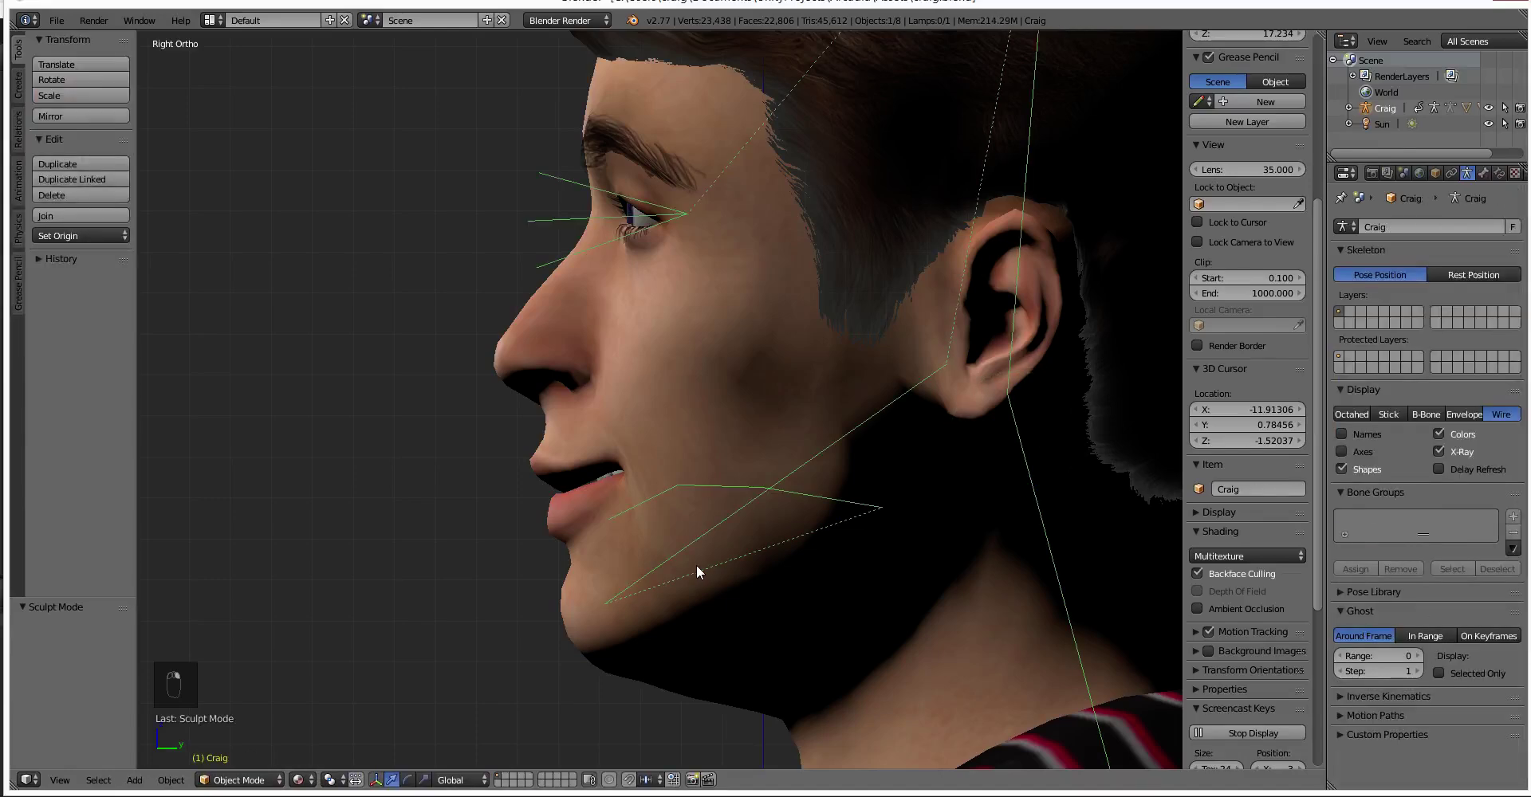
{"action": "left_click", "coordinate": [239, 780]}
{"action": "left_click", "coordinate": [268, 744]}
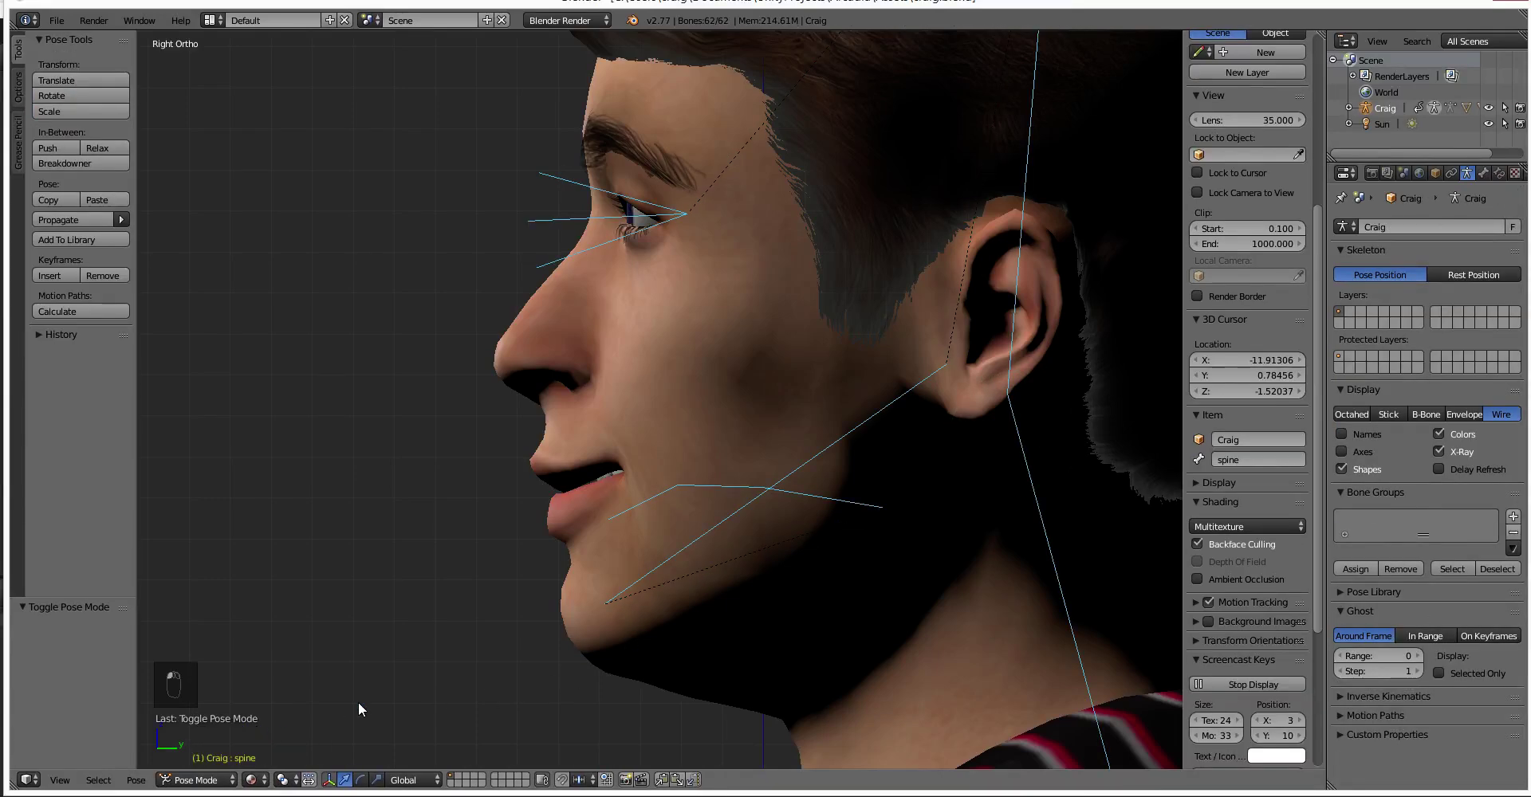
{"action": "right_click", "coordinate": [829, 462]}
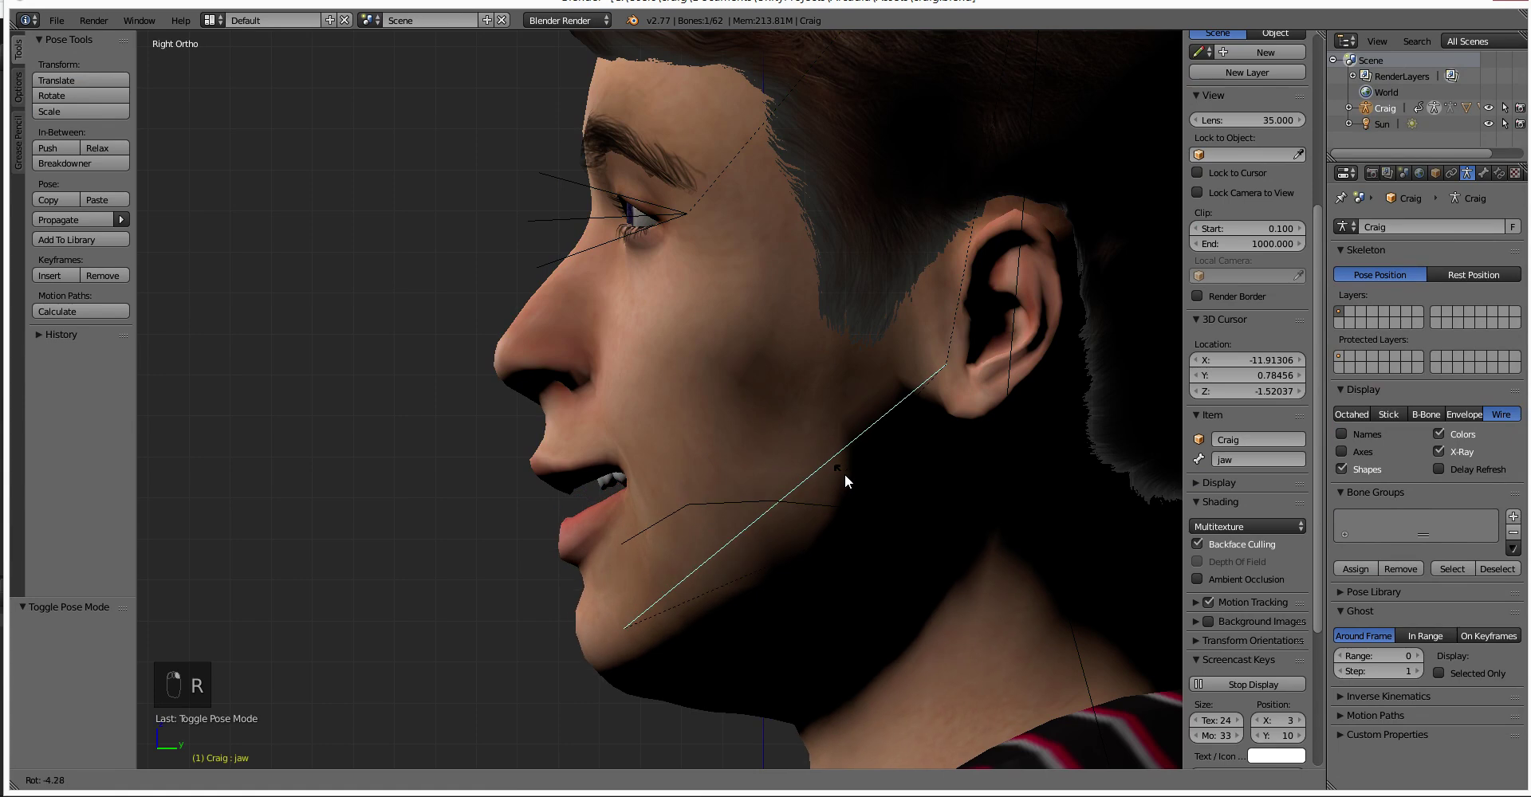
{"action": "key", "text": "r"}
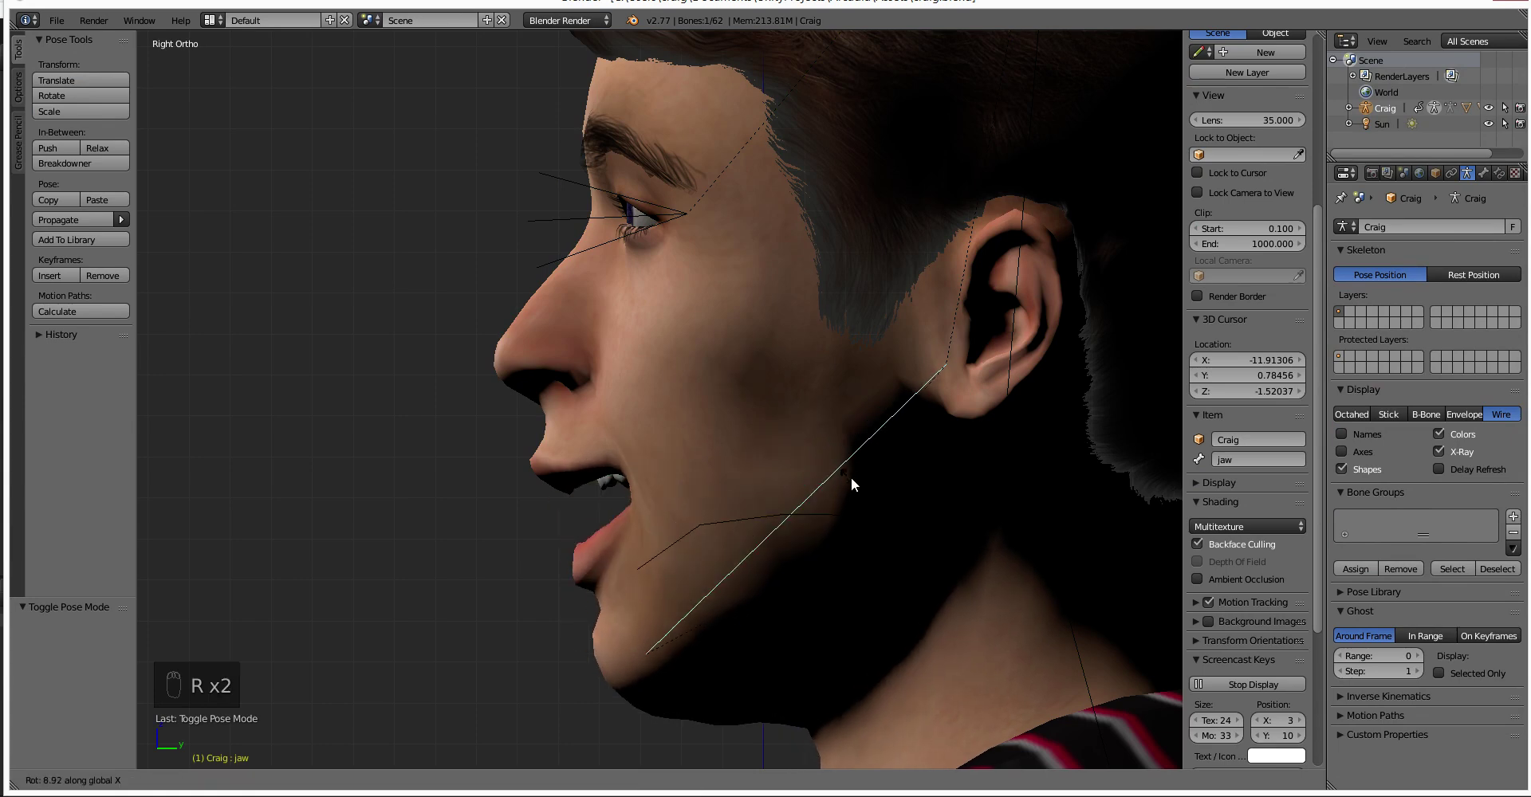
{"action": "left_click", "coordinate": [854, 477]}
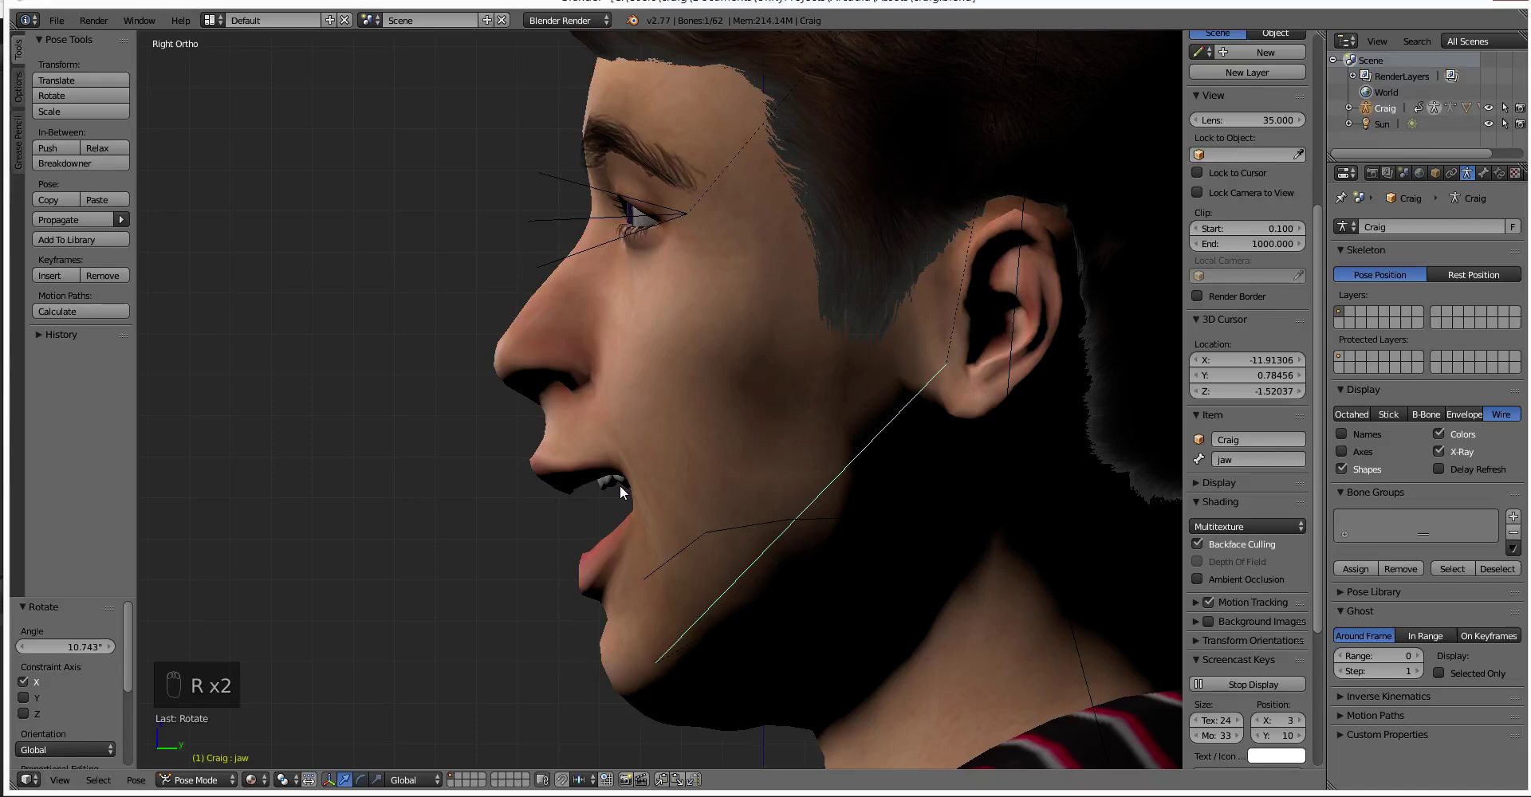
Return to Sculpt Mode on the body mesh with the Grab brush and undo the last two changes.
{"action": "scroll", "coordinate": [619, 485], "scroll_direction": "up", "scroll_amount": 1}
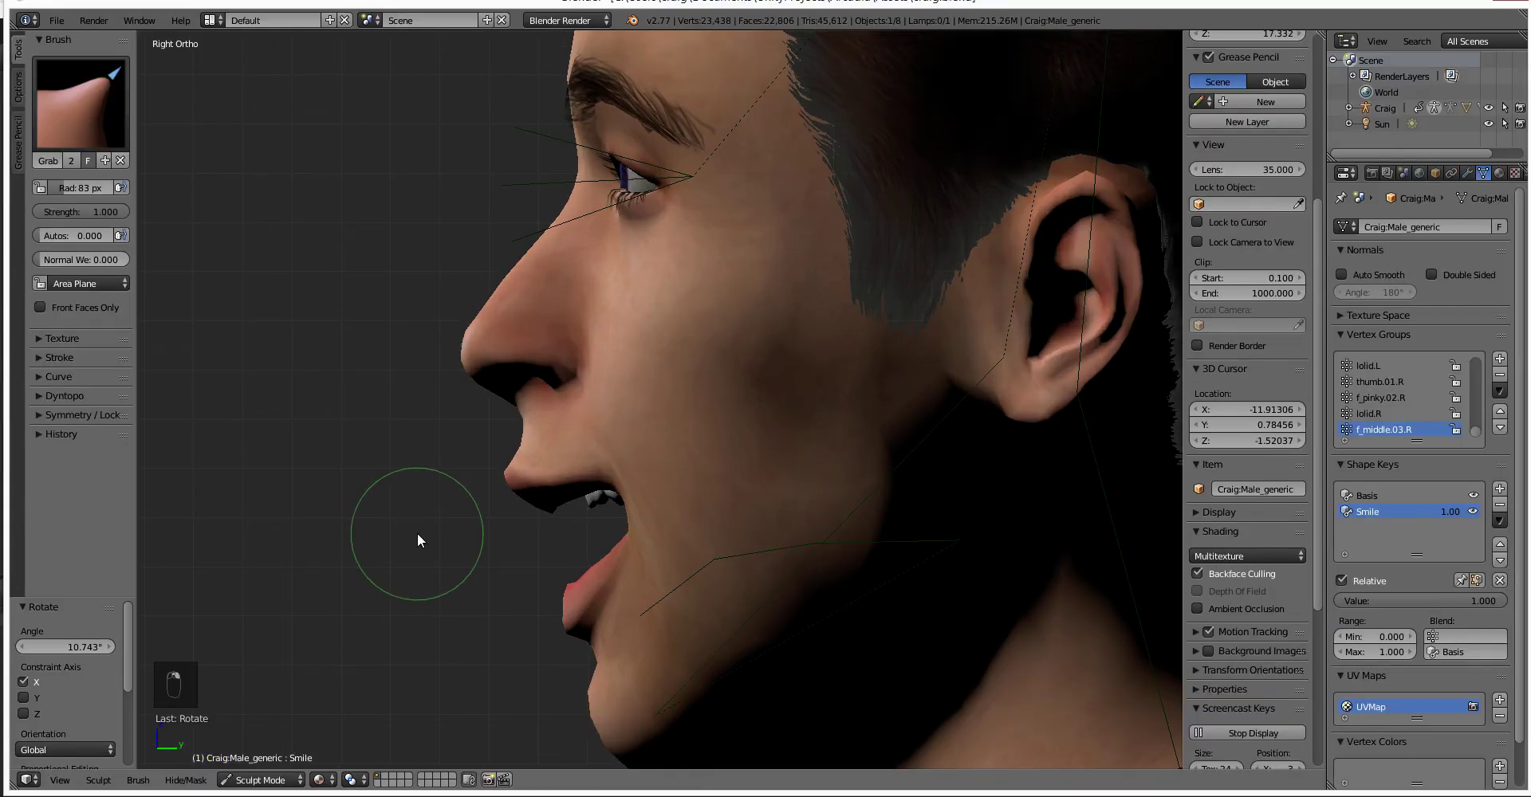
{"action": "mouse_move", "coordinate": [417, 537]}
{"action": "middle_mouse_down"}
{"action": "mouse_move", "coordinate": [475, 505]}
{"action": "mouse_move", "coordinate": [407, 553]}
{"action": "middle_mouse_up"}
{"action": "scroll", "coordinate": [603, 498], "scroll_direction": "up", "scroll_amount": 1}
{"action": "mouse_move", "coordinate": [602, 491]}
{"action": "middle_mouse_down"}
{"action": "mouse_move", "coordinate": [458, 525]}
{"action": "mouse_move", "coordinate": [554, 504]}
{"action": "mouse_move", "coordinate": [488, 503]}
{"action": "mouse_move", "coordinate": [499, 476]}
{"action": "middle_mouse_up"}
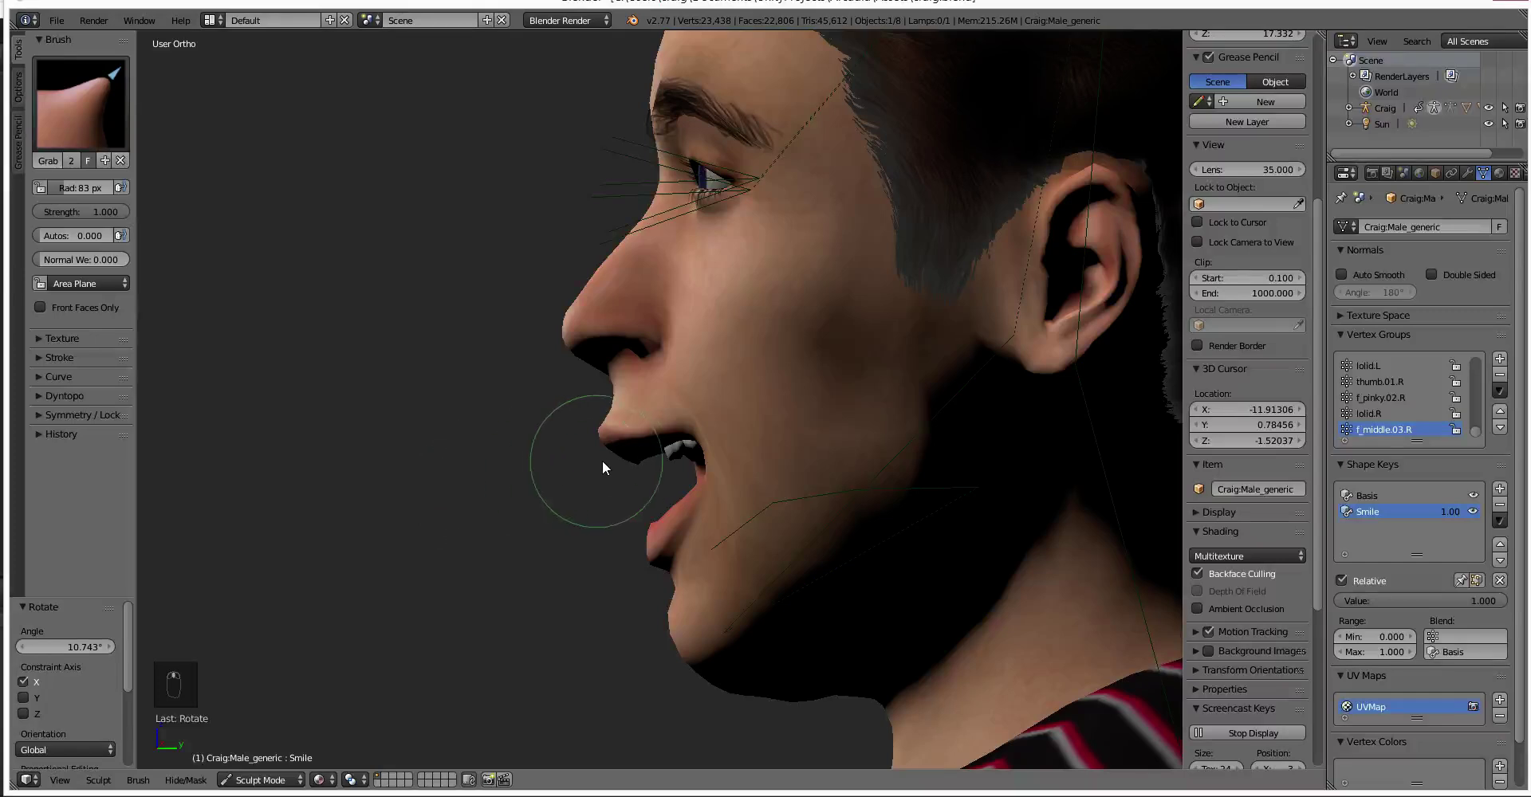
{"action": "key", "text": "ctrl+z"}
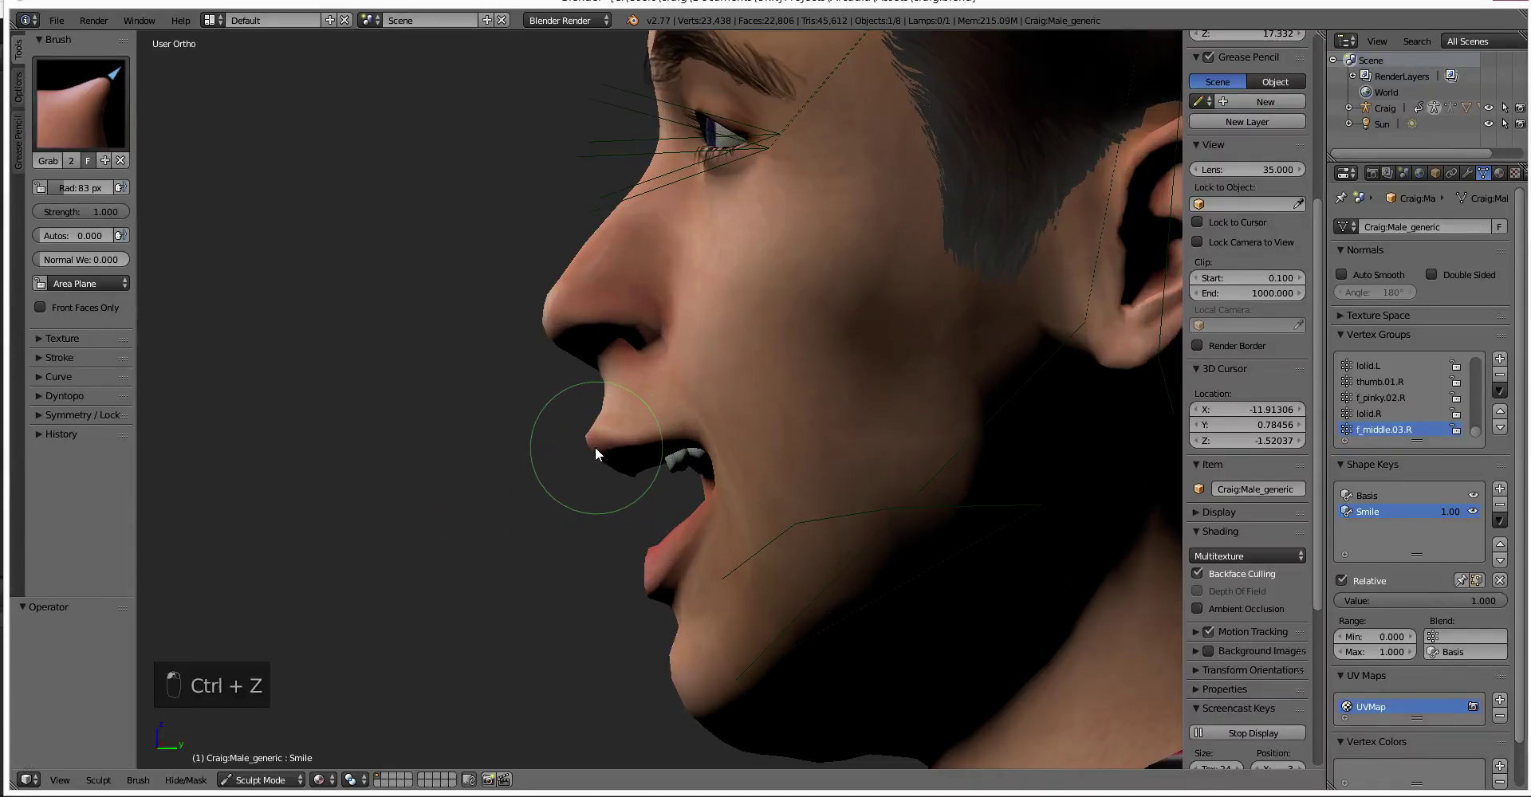
{"action": "key", "text": "ctrl+z"}
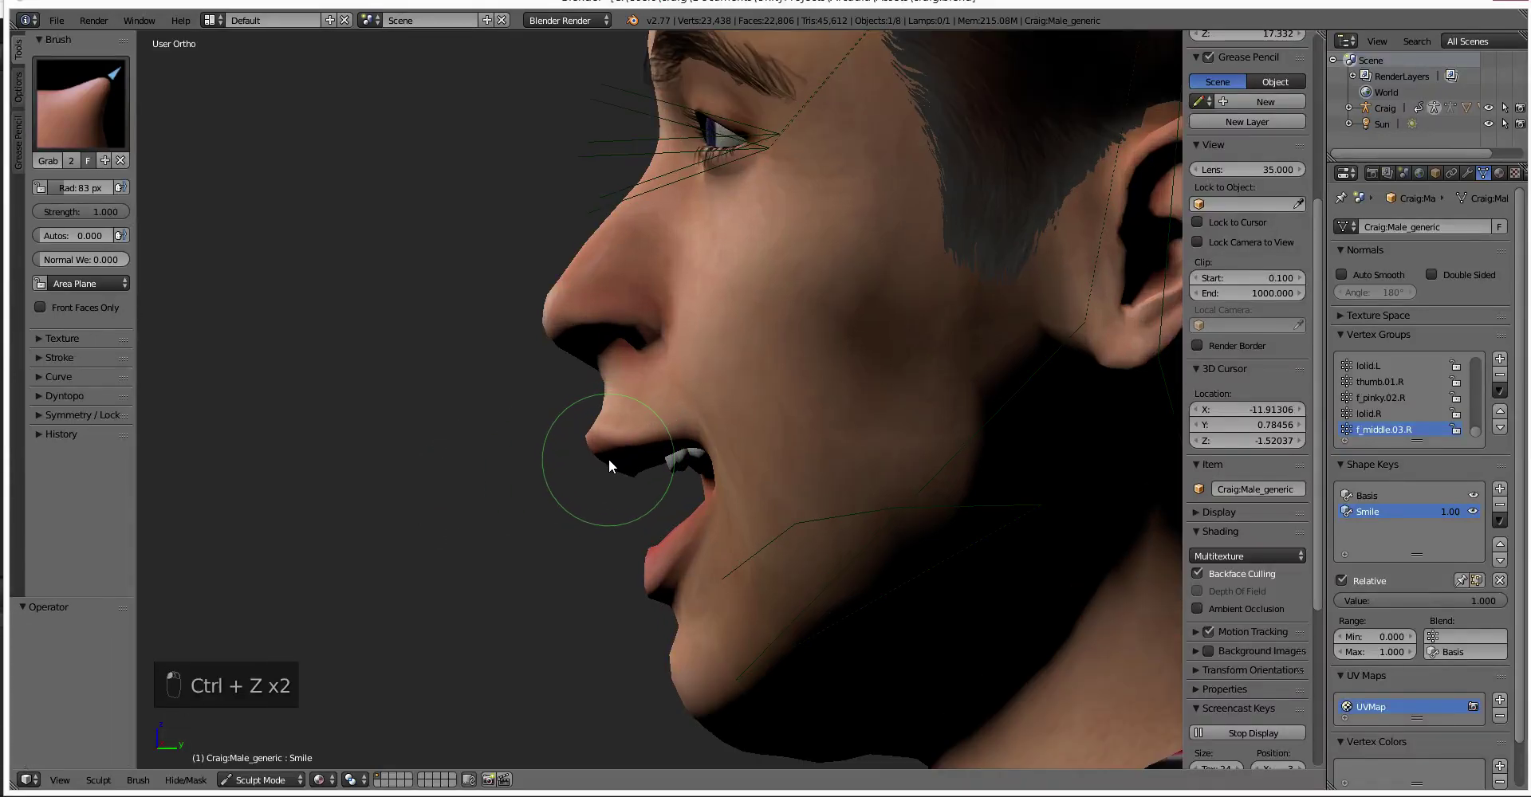
Pull the upper lip up and back from the teeth with the Grab brush, undoing unwanted strokes.
{"action": "mouse_move", "coordinate": [614, 455]}
{"action": "left_mouse_down"}
{"action": "mouse_move", "coordinate": [664, 442]}
{"action": "mouse_move", "coordinate": [653, 416]}
{"action": "left_mouse_up"}
{"action": "key", "text": "ctrl+z"}
{"action": "key", "text": "ctrl+z"}
{"action": "key", "text": "ctrl+z"}
{"action": "key", "text": "ctrl+z"}
{"action": "key", "text": "ctrl+z"}
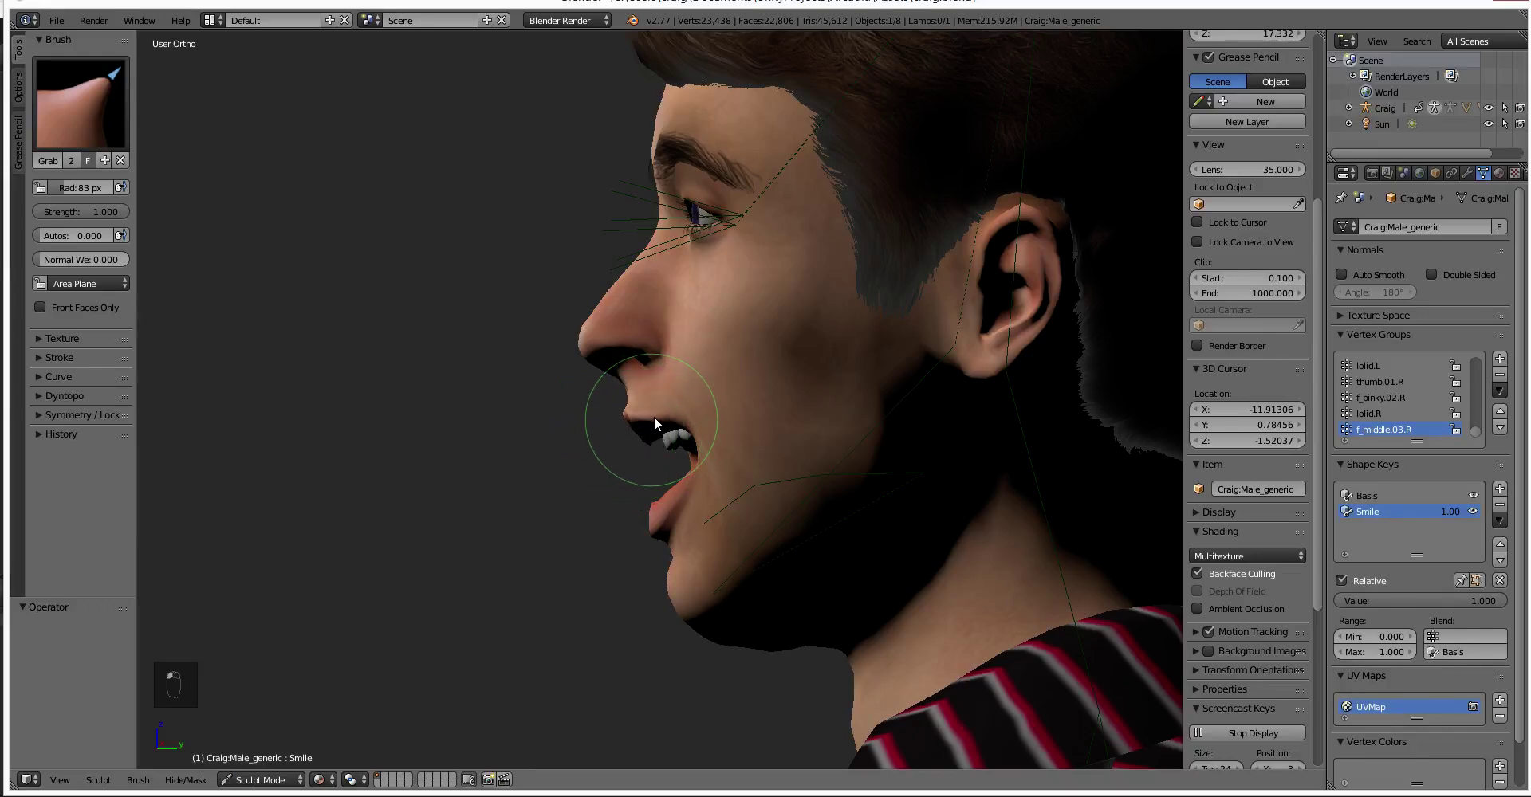
{"action": "key", "text": "ctrl+z"}
{"action": "key", "text": "ctrl+z"}
{"action": "key", "text": "ctrl+z"}
{"action": "key", "text": "ctrl+z"}
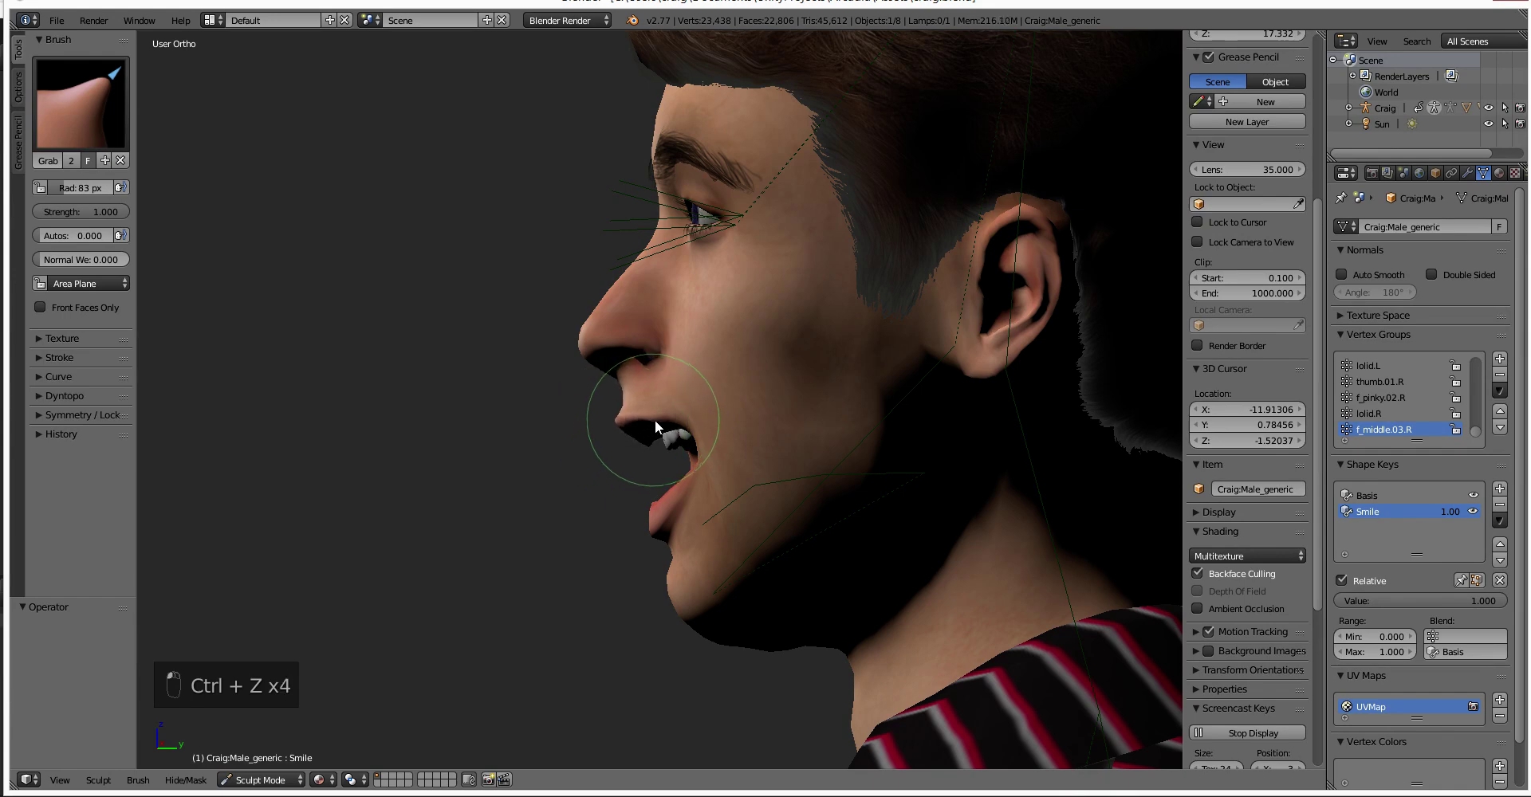
{"action": "middle_click_drag", "start_coordinate": [690, 422], "coordinate": [571, 513]}
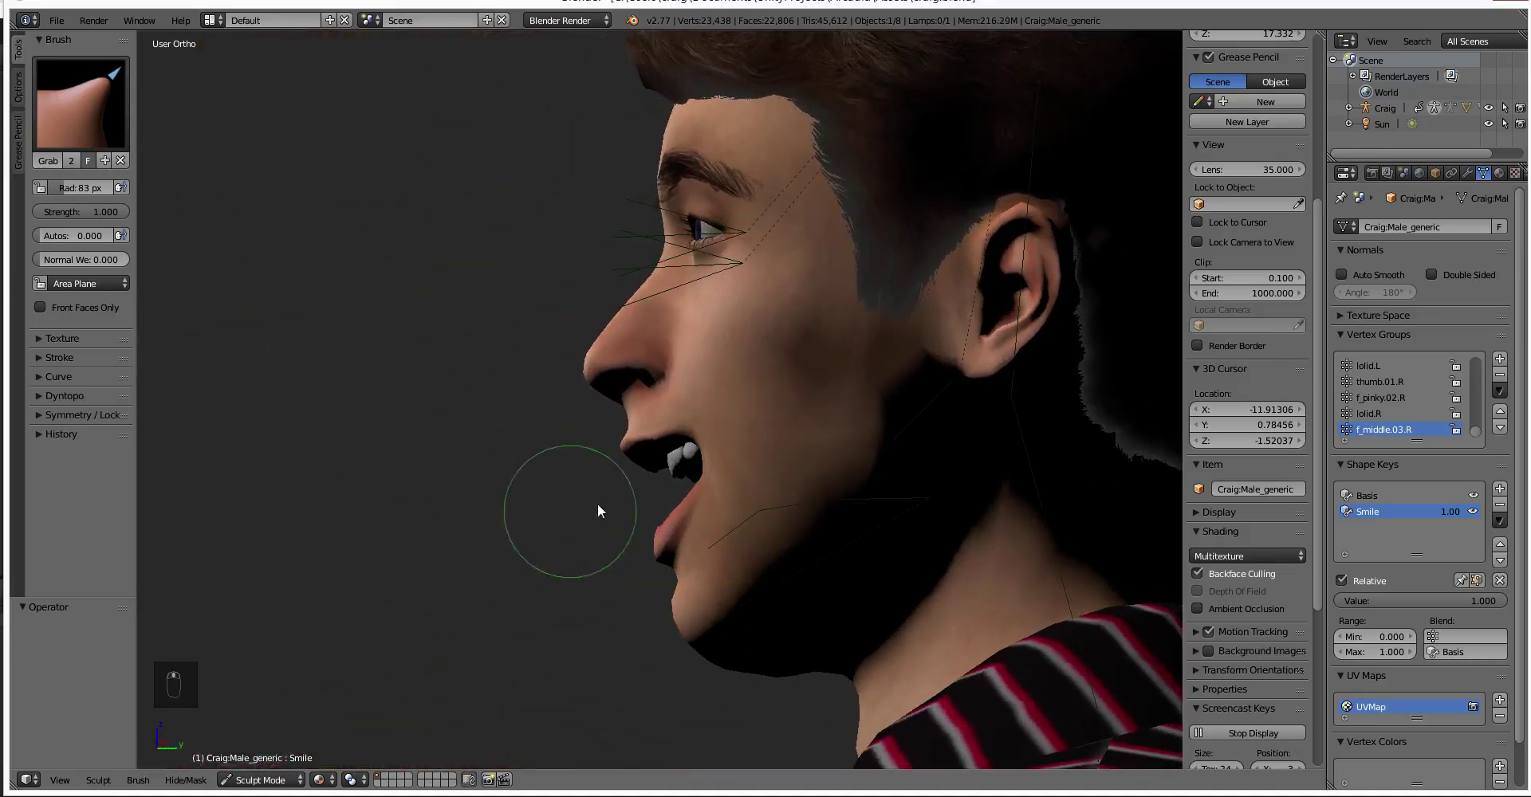
{"action": "middle_click_drag", "start_coordinate": [653, 463], "coordinate": [624, 427]}
{"action": "key", "text": "ctrl+z"}
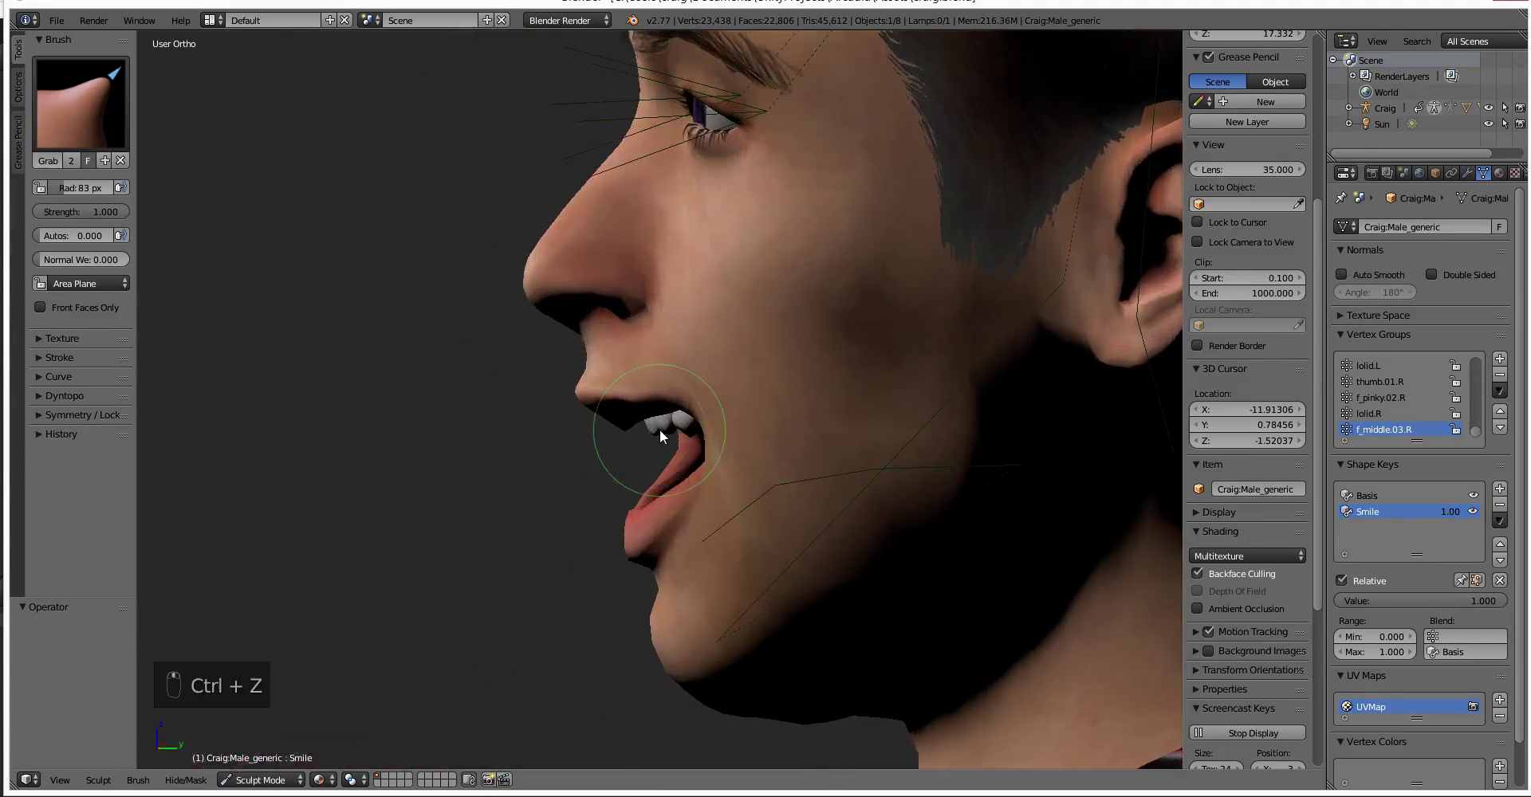
Switch to the Smooth brush and smooth the upper lip from its centre to the mouth corner.
{"action": "left_click", "coordinate": [103, 105]}
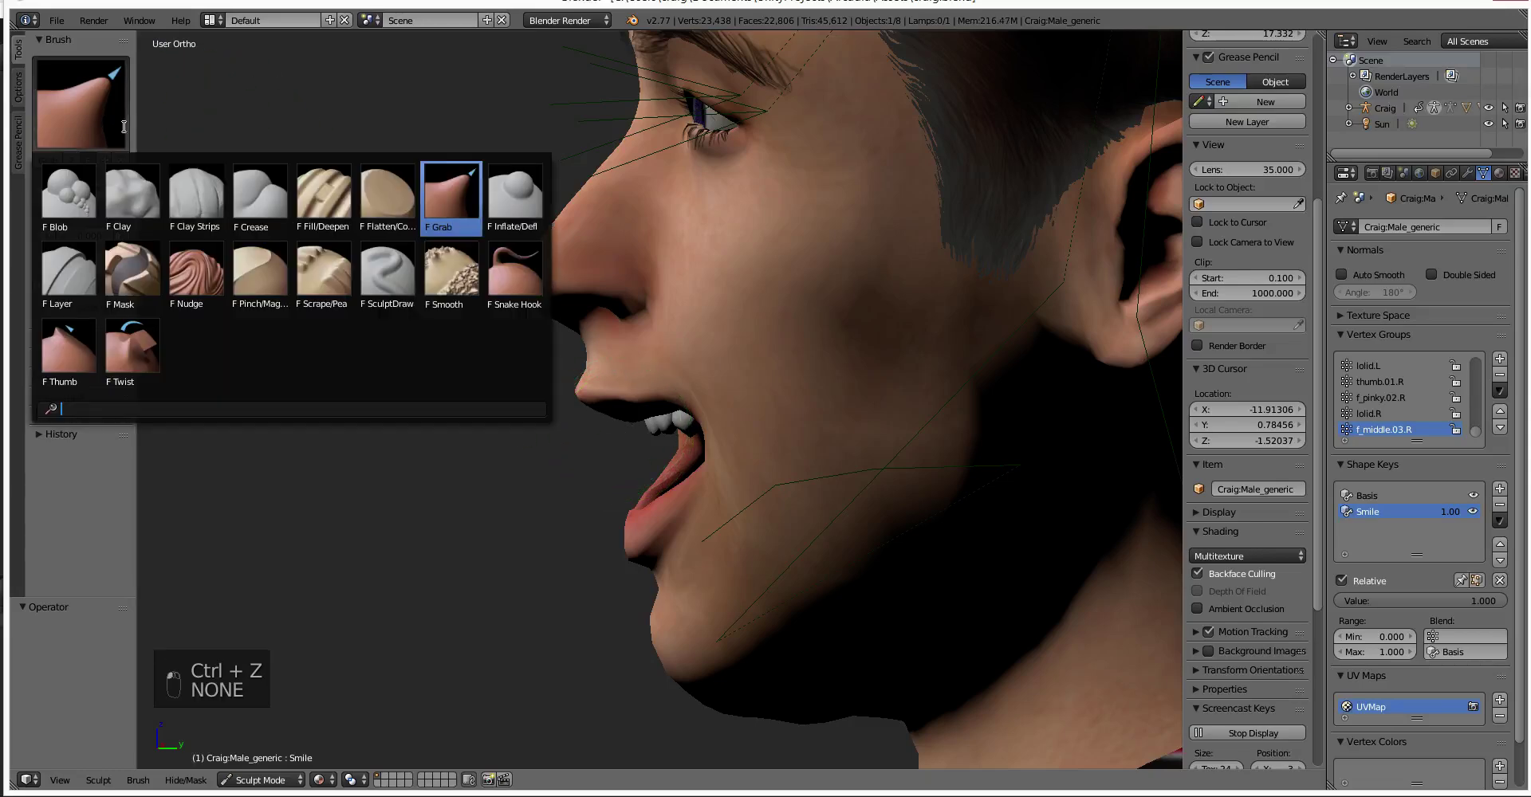
{"action": "left_click", "coordinate": [452, 276]}
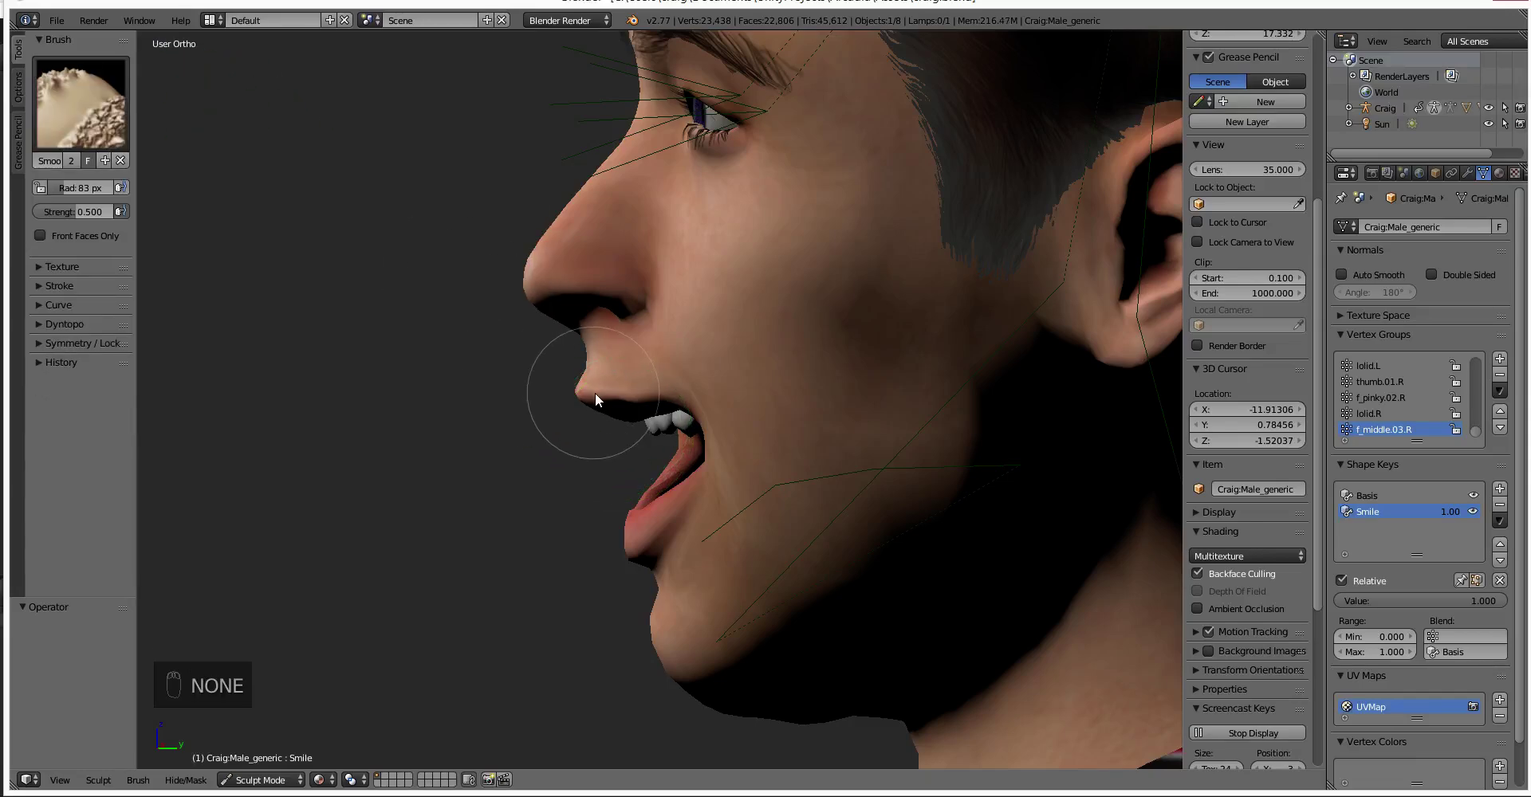
{"action": "mouse_move", "coordinate": [605, 405]}
{"action": "middle_mouse_down"}
{"action": "mouse_move", "coordinate": [339, 438]}
{"action": "mouse_move", "coordinate": [539, 396]}
{"action": "middle_mouse_up"}
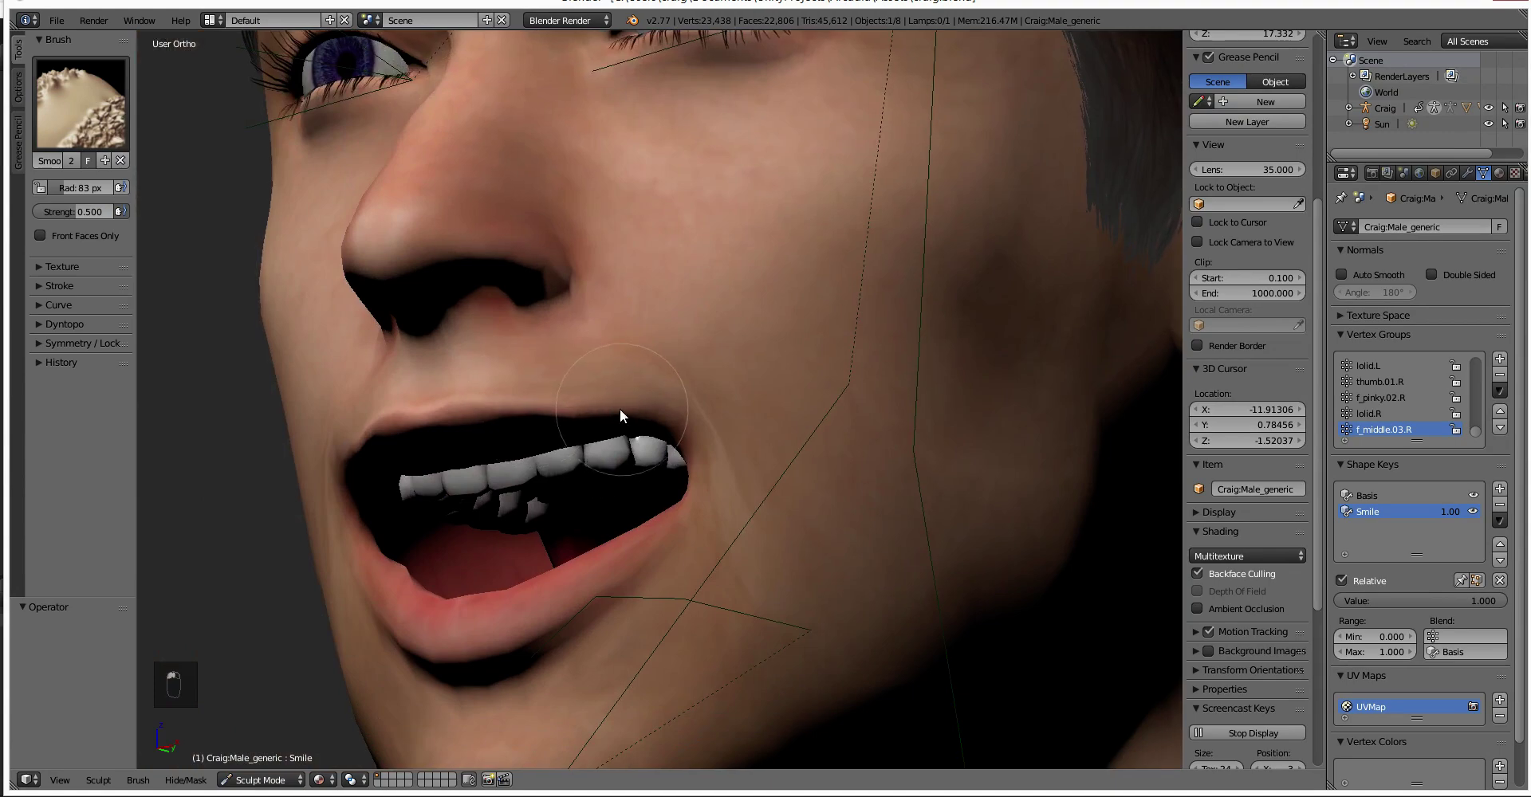
{"action": "left_click_drag", "start_coordinate": [399, 432], "coordinate": [374, 452]}
{"action": "middle_click_drag", "start_coordinate": [375, 451], "coordinate": [601, 402]}
{"action": "scroll", "coordinate": [605, 464], "scroll_direction": "up", "scroll_amount": 1}
{"action": "mouse_move", "coordinate": [620, 529]}
{"action": "middle_mouse_down"}
{"action": "mouse_move", "coordinate": [661, 549]}
{"action": "mouse_move", "coordinate": [732, 543]}
{"action": "mouse_move", "coordinate": [654, 582]}
{"action": "middle_mouse_up"}
{"action": "scroll", "coordinate": [730, 541], "scroll_direction": "down", "scroll_amount": 3}
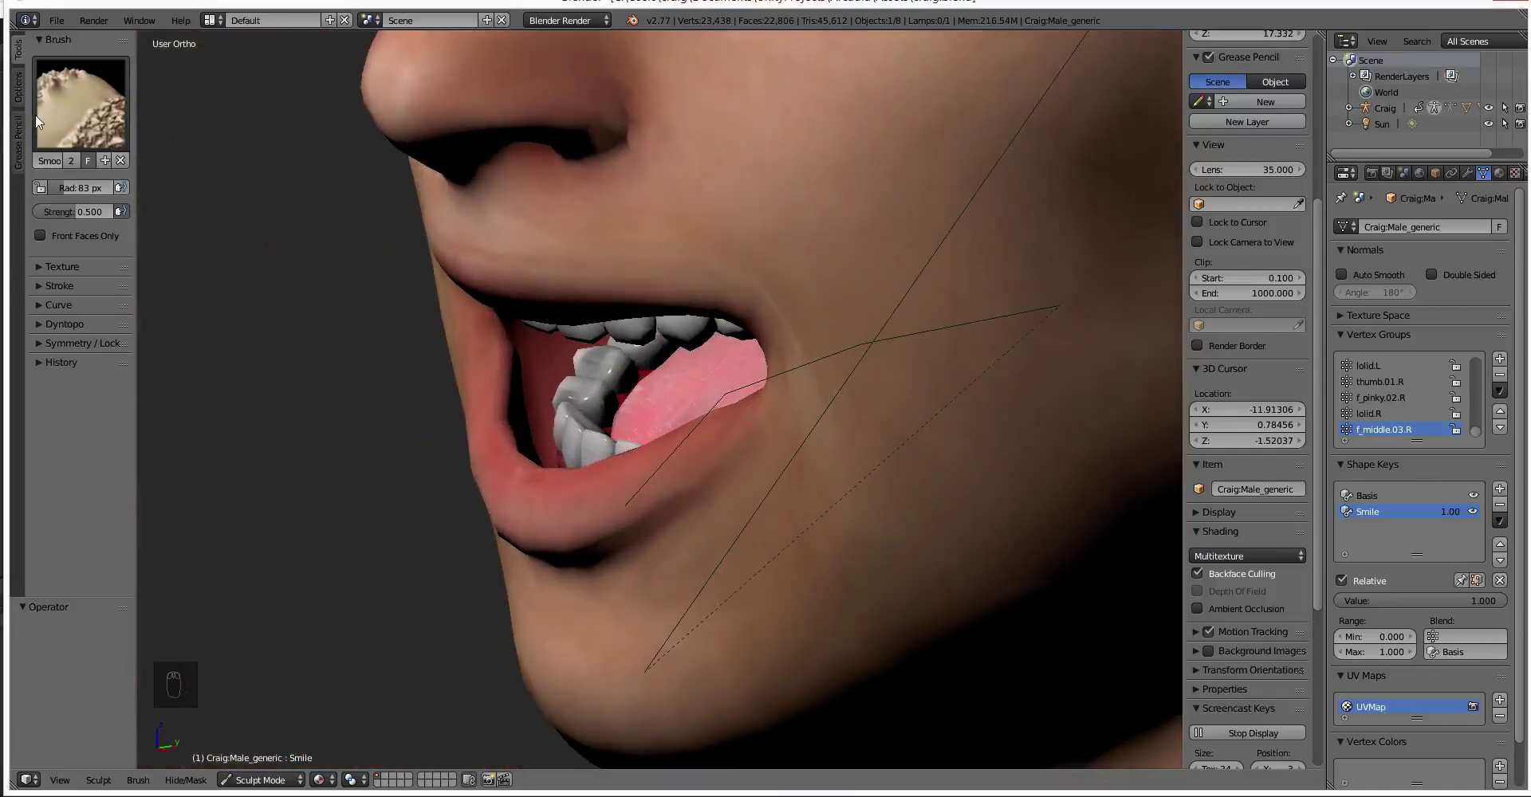
Switch to the Grab brush and reshape the lower lip and mouth corner, undoing the first lip stroke.
{"action": "left_click", "coordinate": [100, 138]}
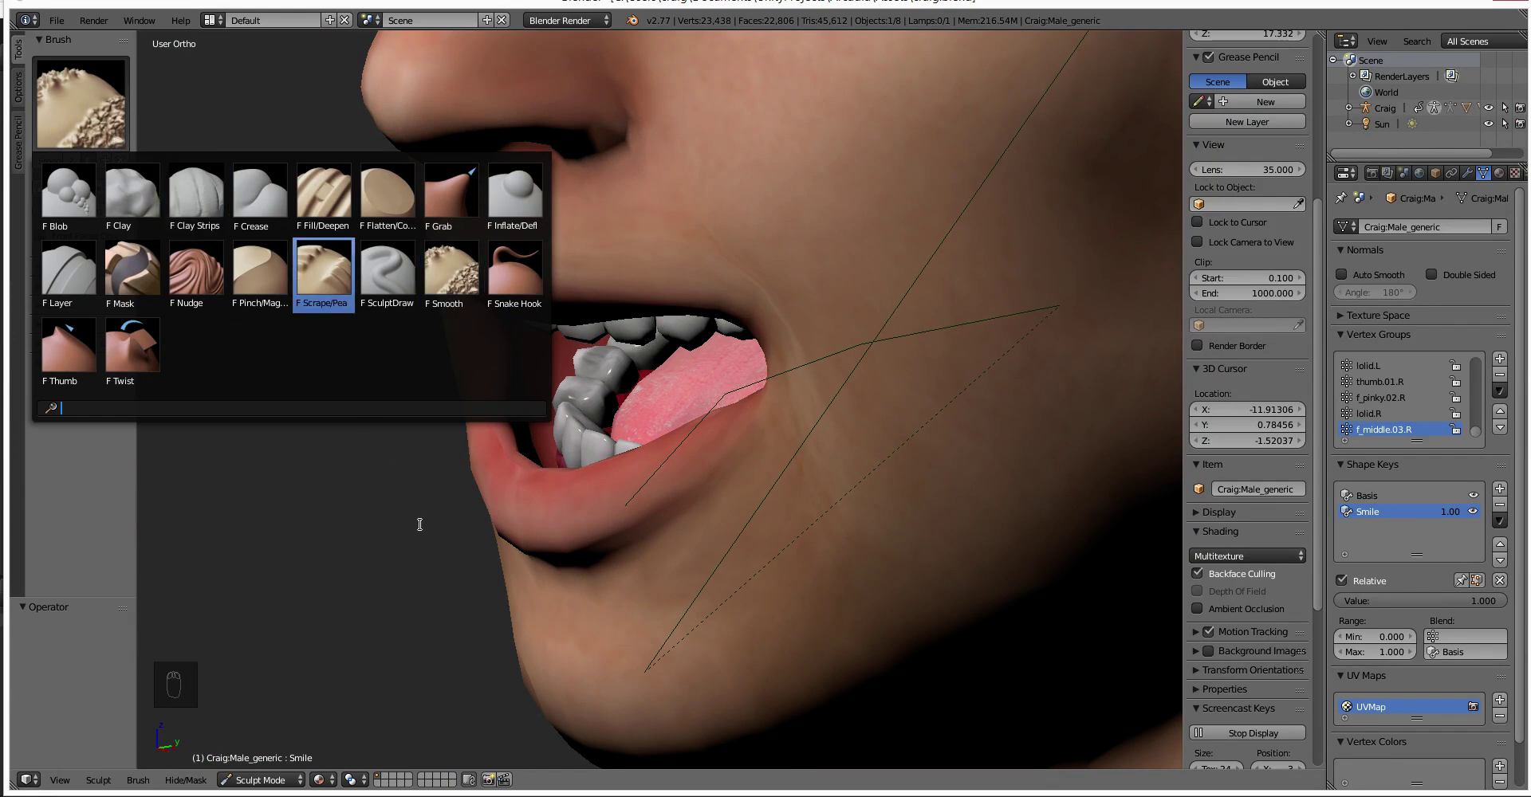
{"action": "left_click", "coordinate": [451, 194]}
{"action": "mouse_move", "coordinate": [498, 275]}
{"action": "middle_mouse_down"}
{"action": "mouse_move", "coordinate": [571, 480]}
{"action": "mouse_move", "coordinate": [595, 491]}
{"action": "mouse_move", "coordinate": [577, 397]}
{"action": "mouse_move", "coordinate": [608, 440]}
{"action": "mouse_move", "coordinate": [569, 432]}
{"action": "mouse_move", "coordinate": [647, 516]}
{"action": "mouse_move", "coordinate": [724, 523]}
{"action": "mouse_move", "coordinate": [730, 485]}
{"action": "middle_mouse_up"}
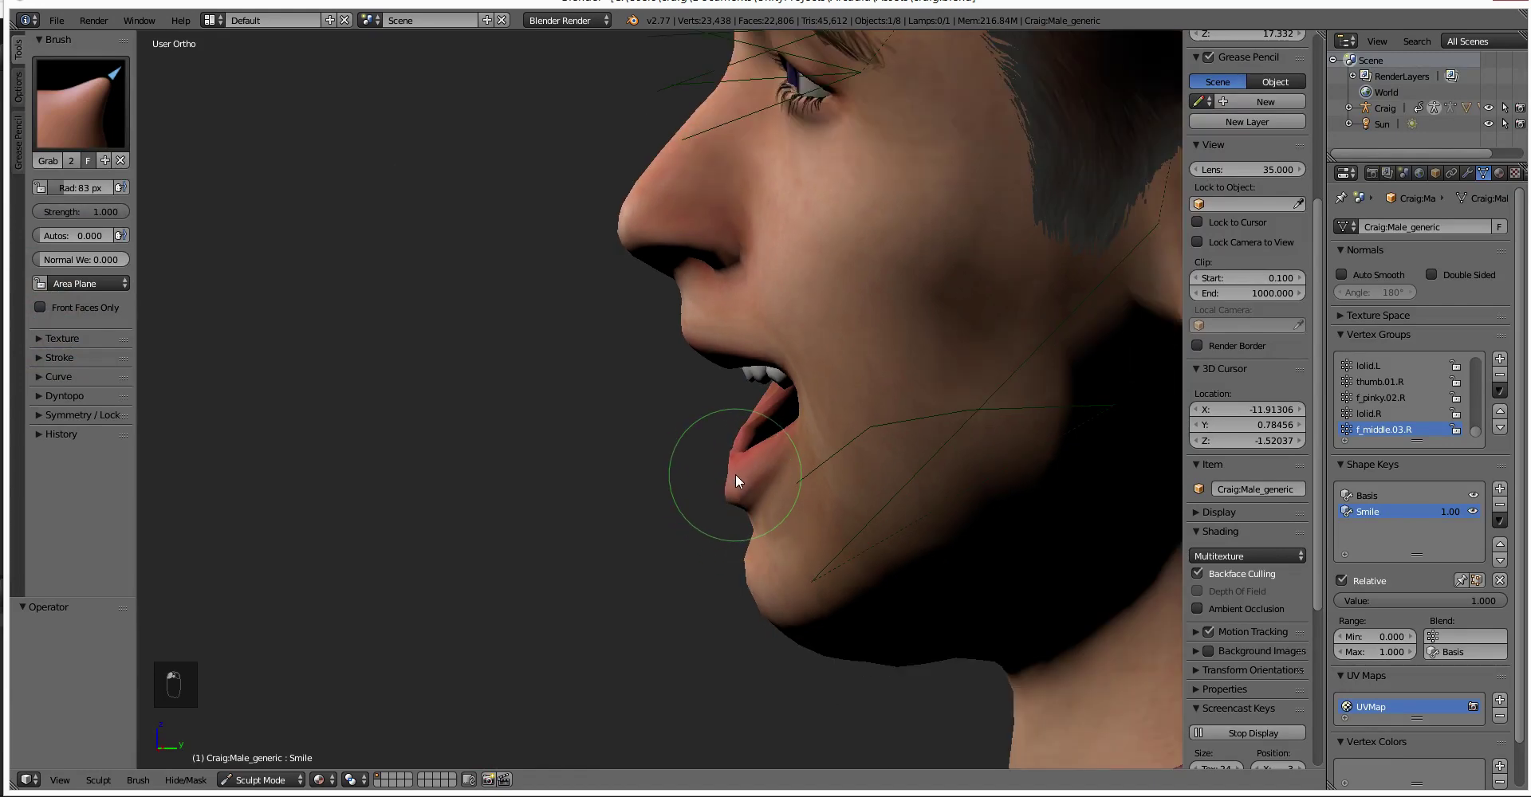
{"action": "key", "text": "ctrl+z"}
{"action": "mouse_move", "coordinate": [733, 457]}
{"action": "left_mouse_down"}
{"action": "mouse_move", "coordinate": [756, 457]}
{"action": "mouse_move", "coordinate": [756, 472]}
{"action": "mouse_move", "coordinate": [726, 494]}
{"action": "left_mouse_up"}
{"action": "mouse_move", "coordinate": [621, 492]}
{"action": "middle_mouse_down"}
{"action": "mouse_move", "coordinate": [687, 481]}
{"action": "mouse_move", "coordinate": [682, 469]}
{"action": "middle_mouse_up"}
{"action": "left_click_drag", "start_coordinate": [720, 435], "coordinate": [723, 419]}
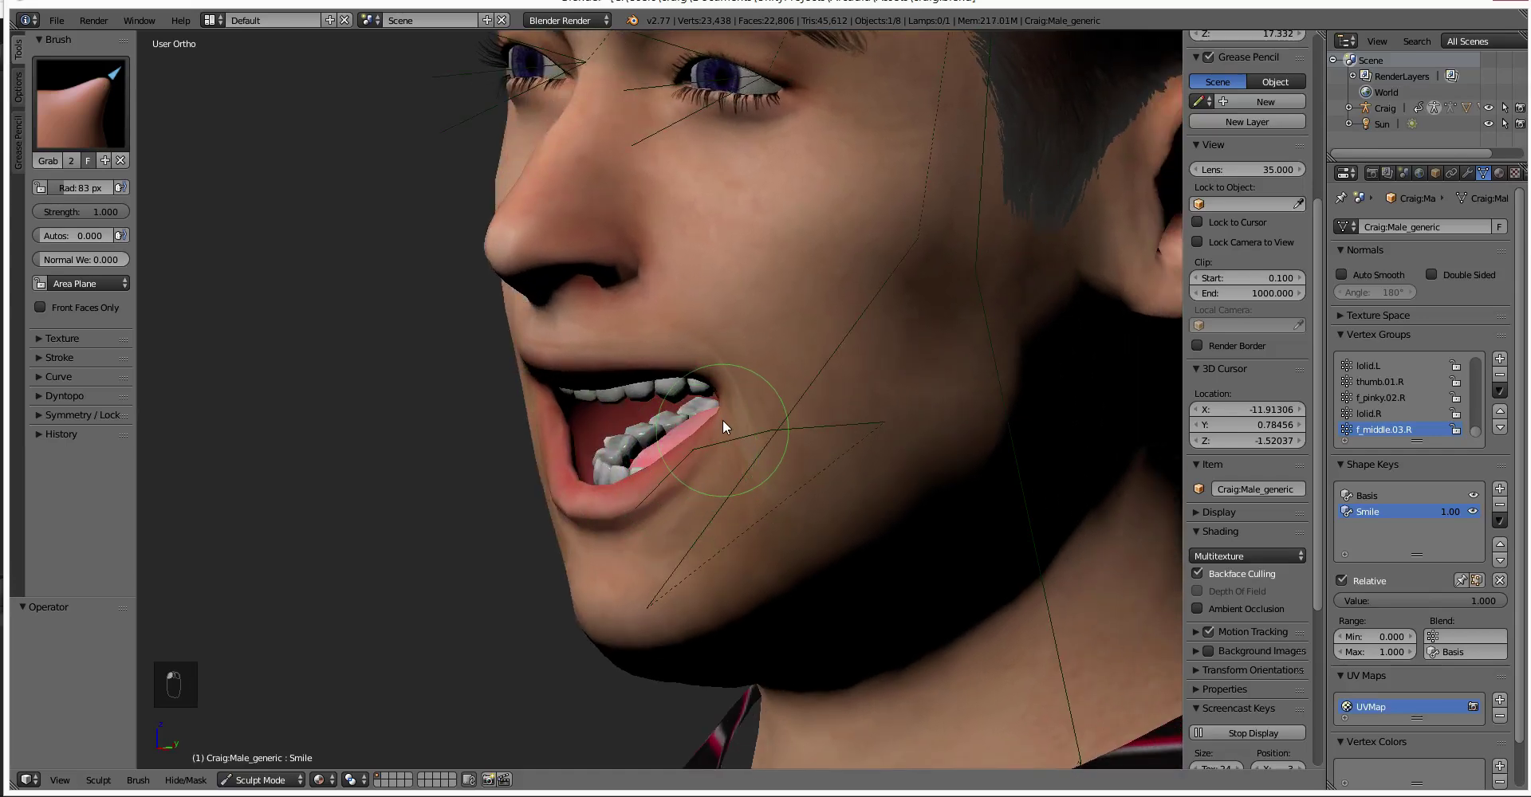
Switch to the Smooth brush, undo the last change, and soften the area around the lower lip and mouth corner.
{"action": "scroll", "coordinate": [279, 192], "scroll_direction": "up", "scroll_amount": 1}
{"action": "scroll", "coordinate": [257, 180], "scroll_direction": "up", "scroll_amount": 1}
{"action": "left_click", "coordinate": [88, 108]}
{"action": "left_click", "coordinate": [452, 275]}
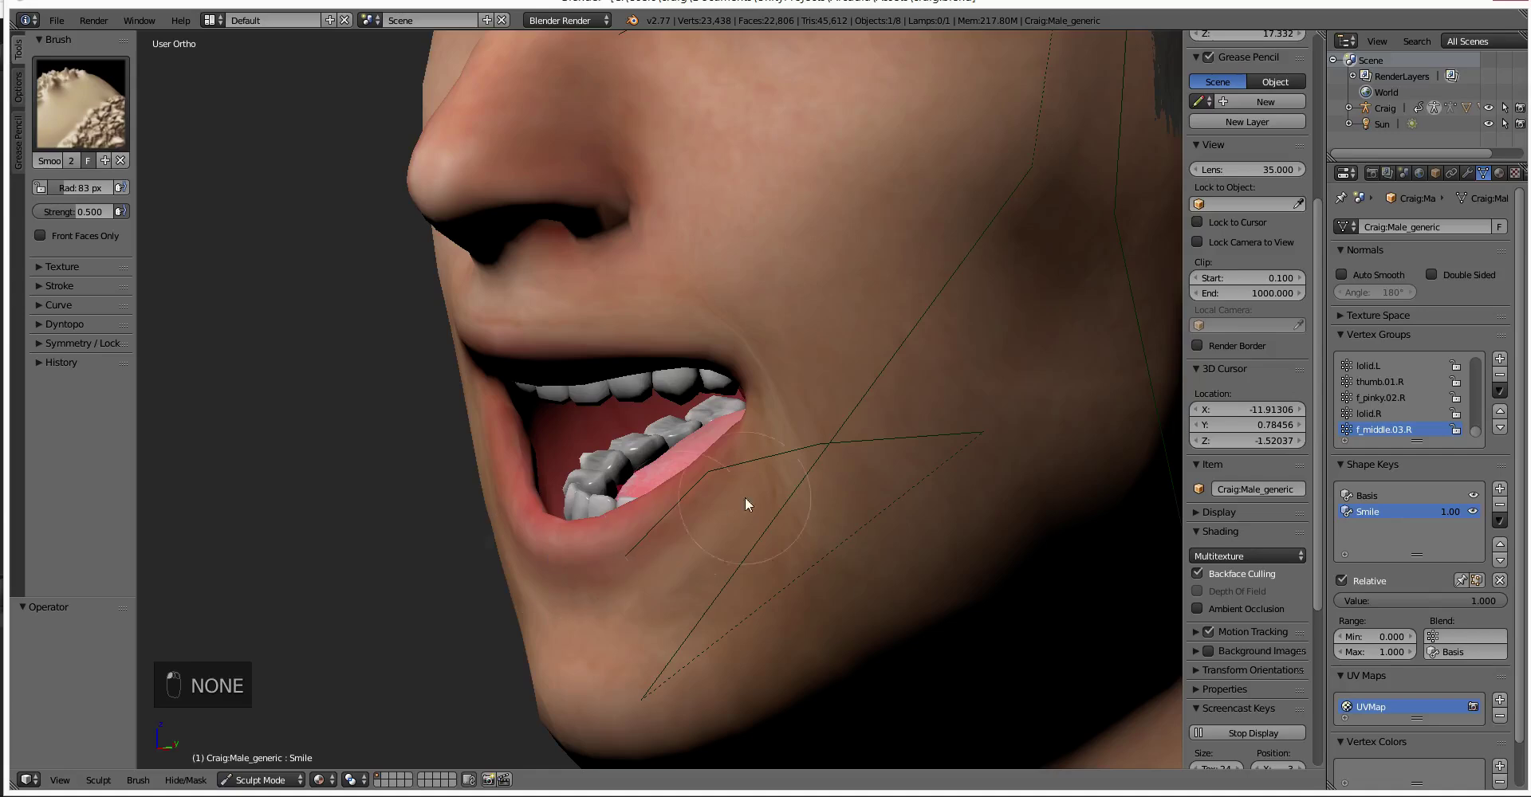
{"action": "key", "text": "ctrl+z"}
{"action": "middle_click_drag", "start_coordinate": [669, 510], "coordinate": [730, 483]}
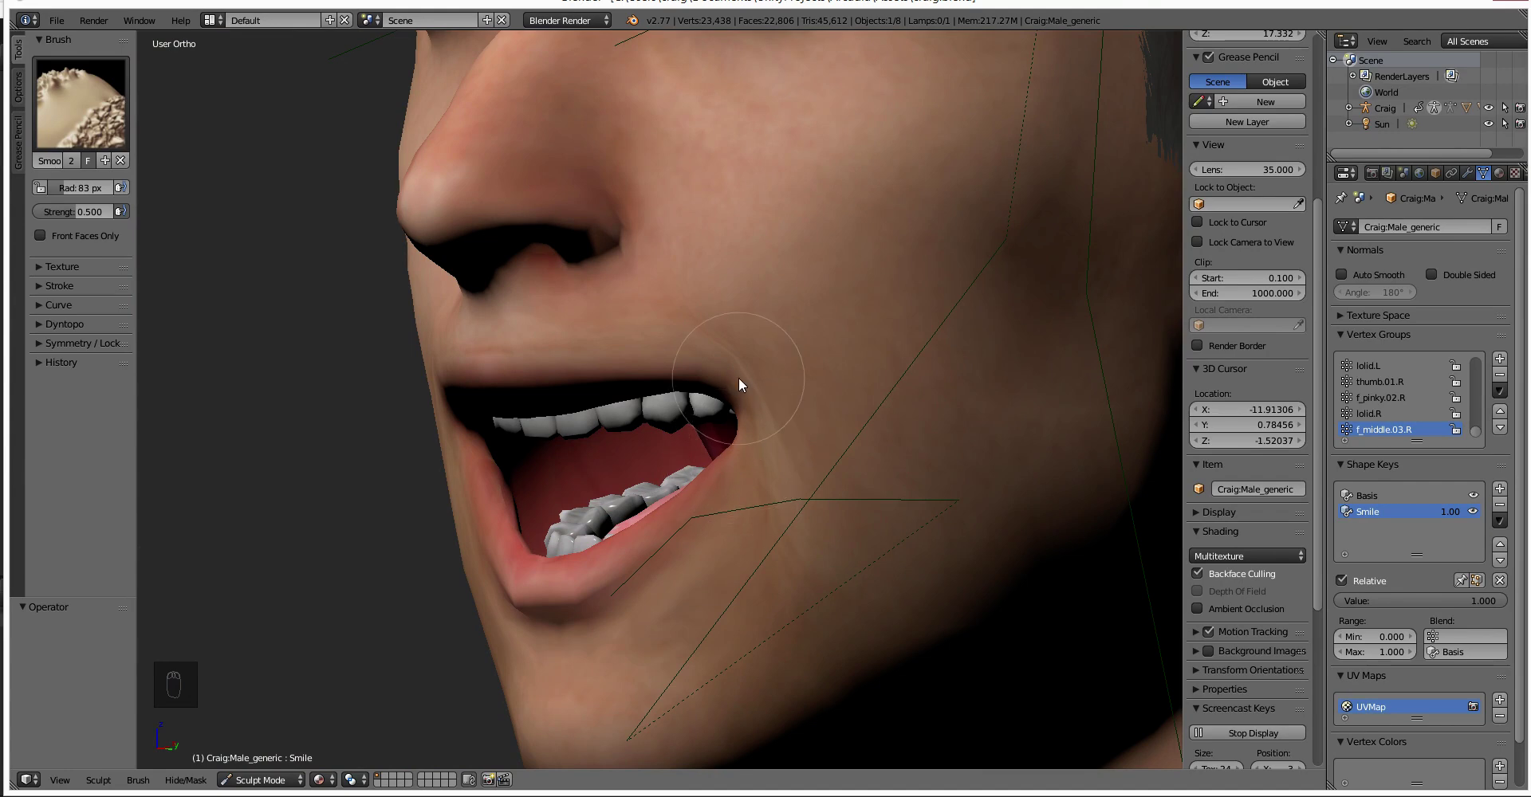
Select the jaw bone in the armature and clear its pose rotation so the mouth closes, checking the lips in profile.
{"action": "scroll", "coordinate": [725, 414], "scroll_direction": "down", "scroll_amount": 2}
{"action": "scroll", "coordinate": [721, 438], "scroll_direction": "down", "scroll_amount": 3}
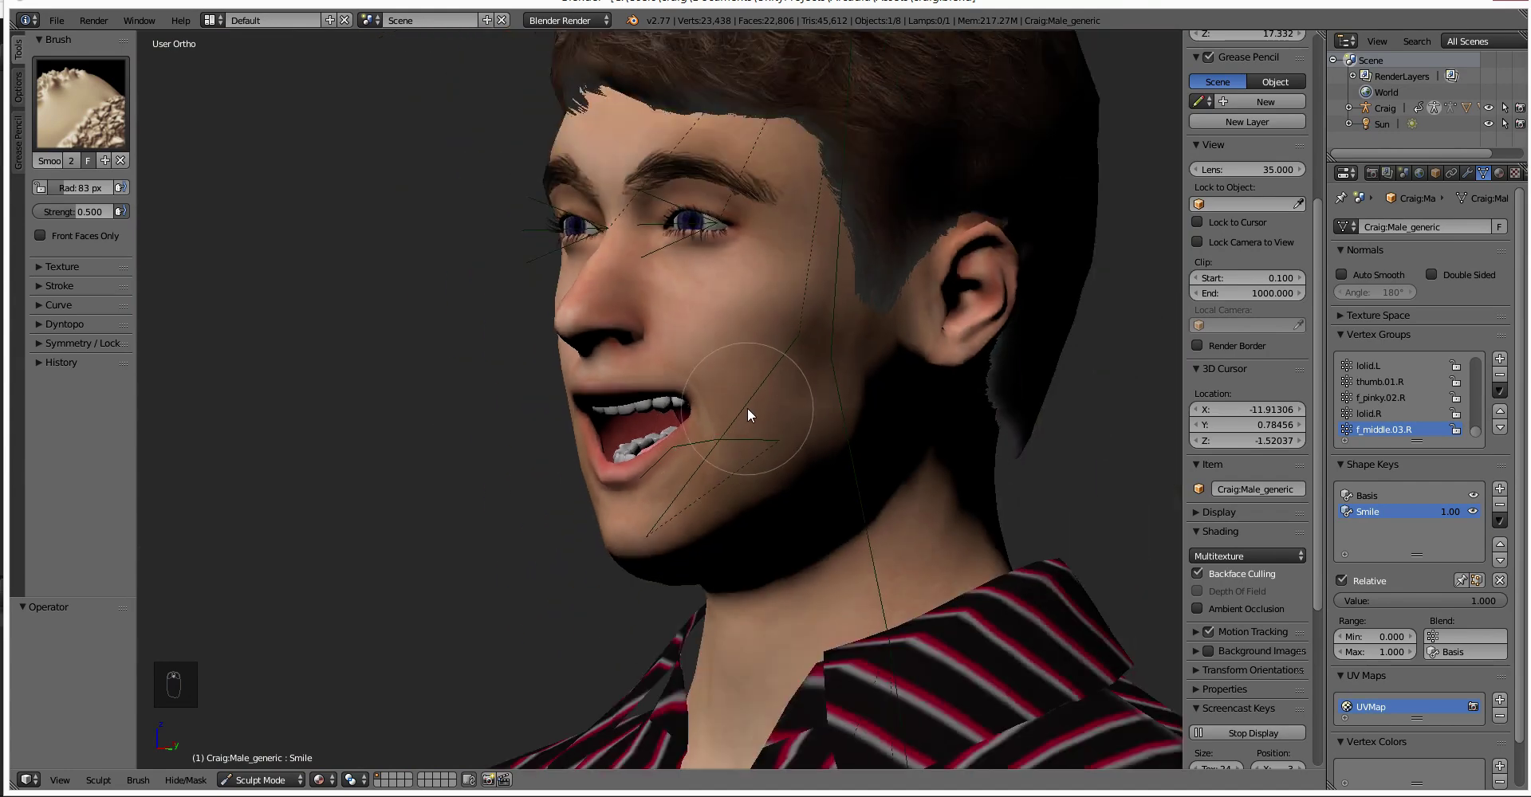
{"action": "right_click", "coordinate": [745, 402]}
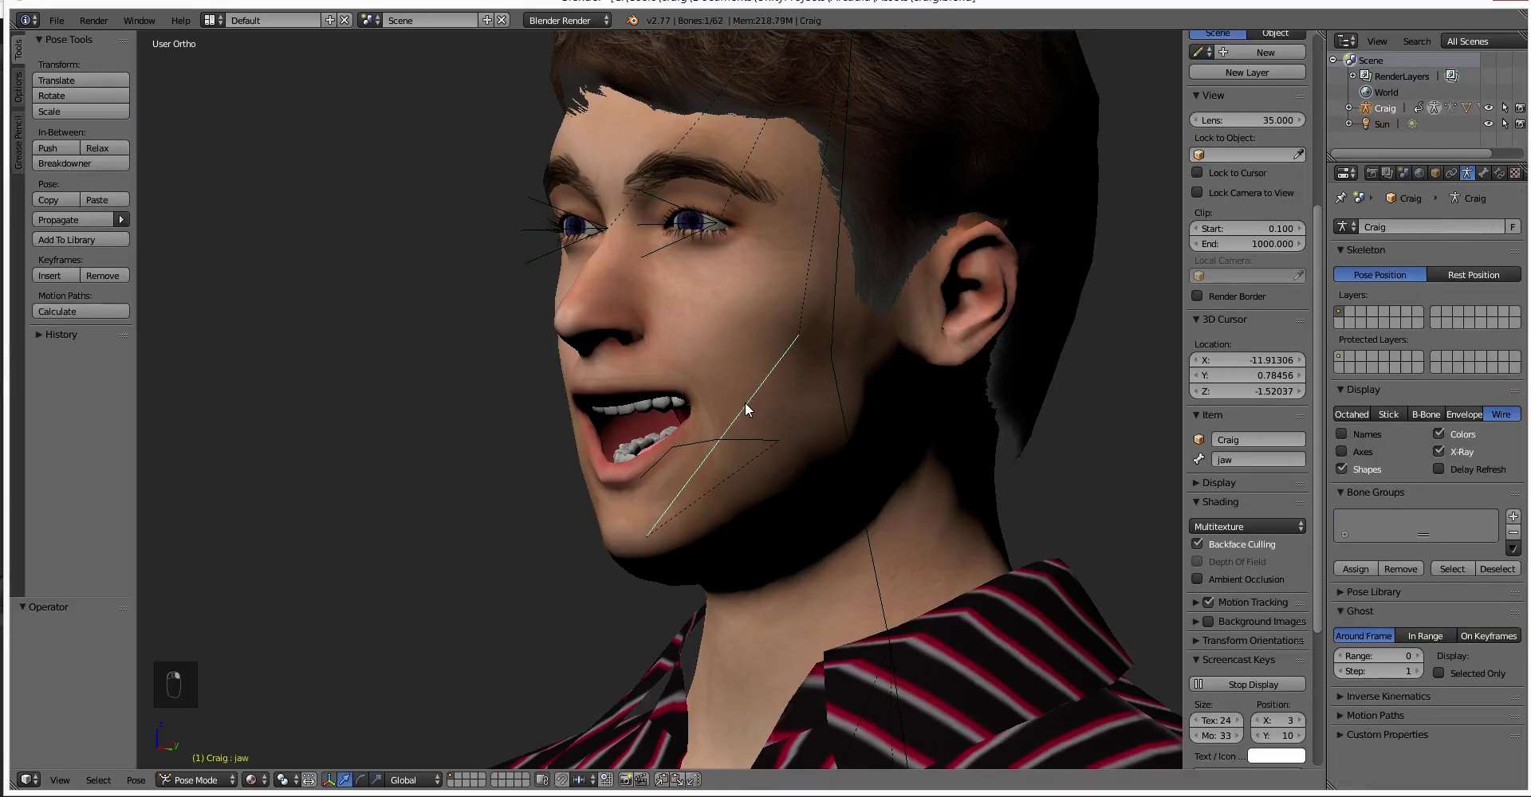
{"action": "key", "text": "alt+r"}
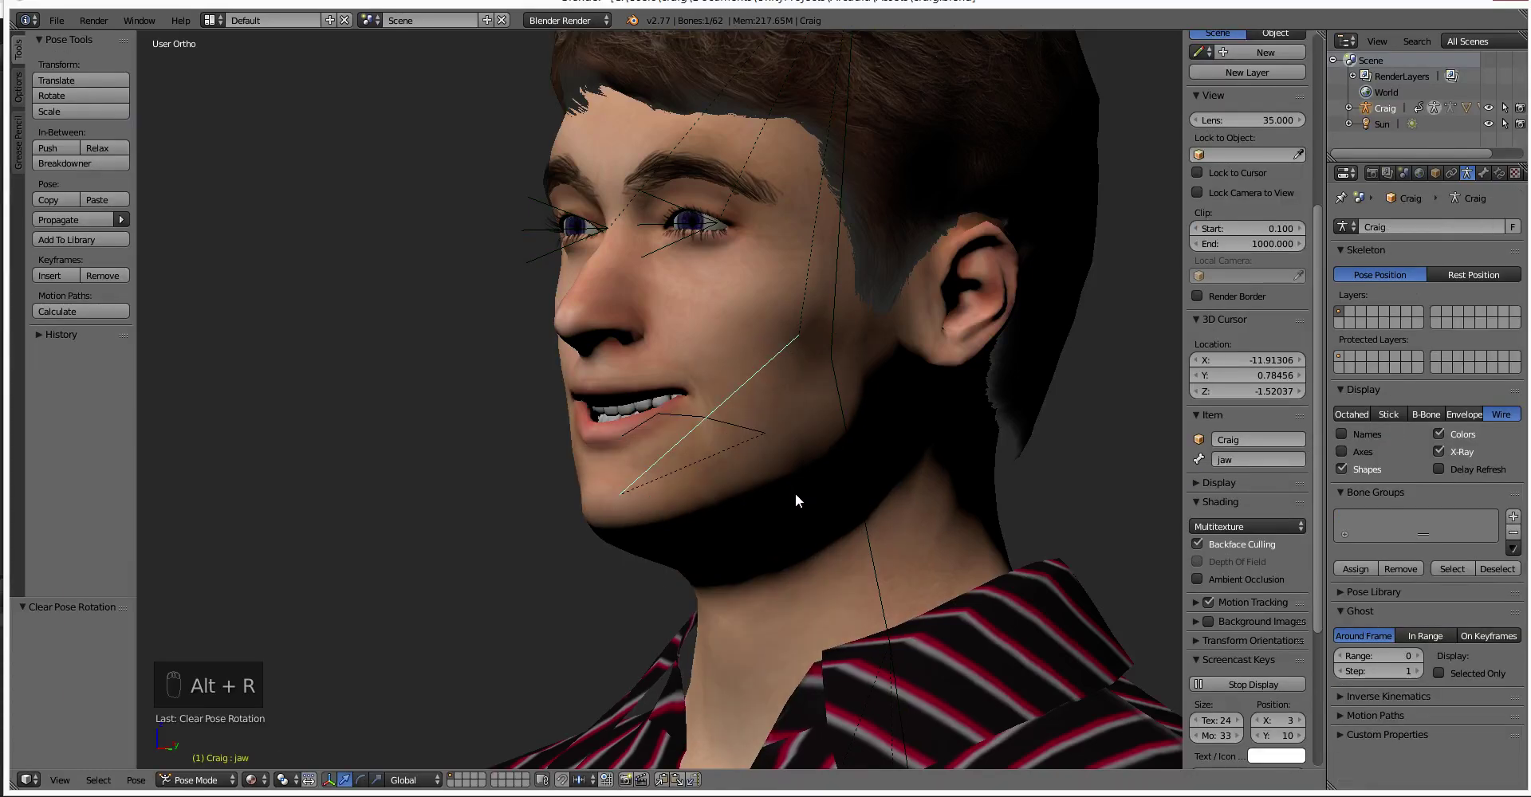
{"action": "middle_click_drag", "start_coordinate": [631, 498], "coordinate": [499, 437]}
{"action": "scroll", "coordinate": [690, 454], "scroll_direction": "up", "scroll_amount": 5}
{"action": "scroll", "coordinate": [543, 414], "scroll_direction": "up", "scroll_amount": 3}
{"action": "middle_click_drag", "start_coordinate": [173, 133], "coordinate": [225, 164]}
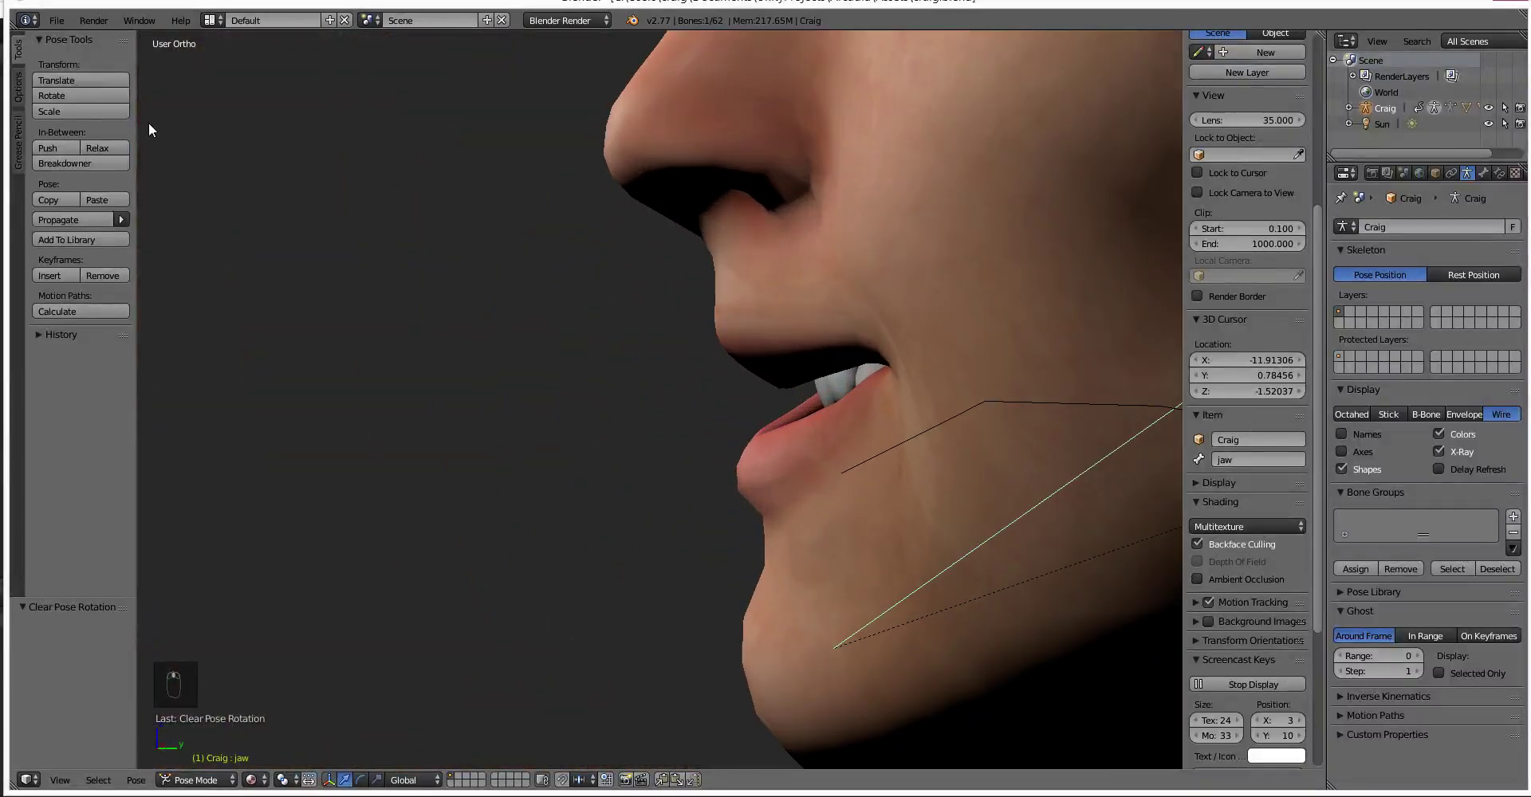
Return to sculpting the head mesh and switch from the Smooth brush to the Grab brush.
{"action": "scroll", "coordinate": [224, 164], "scroll_direction": "down", "scroll_amount": 3}
{"action": "right_click", "coordinate": [778, 290]}
{"action": "middle_click_drag", "start_coordinate": [705, 389], "coordinate": [638, 368]}
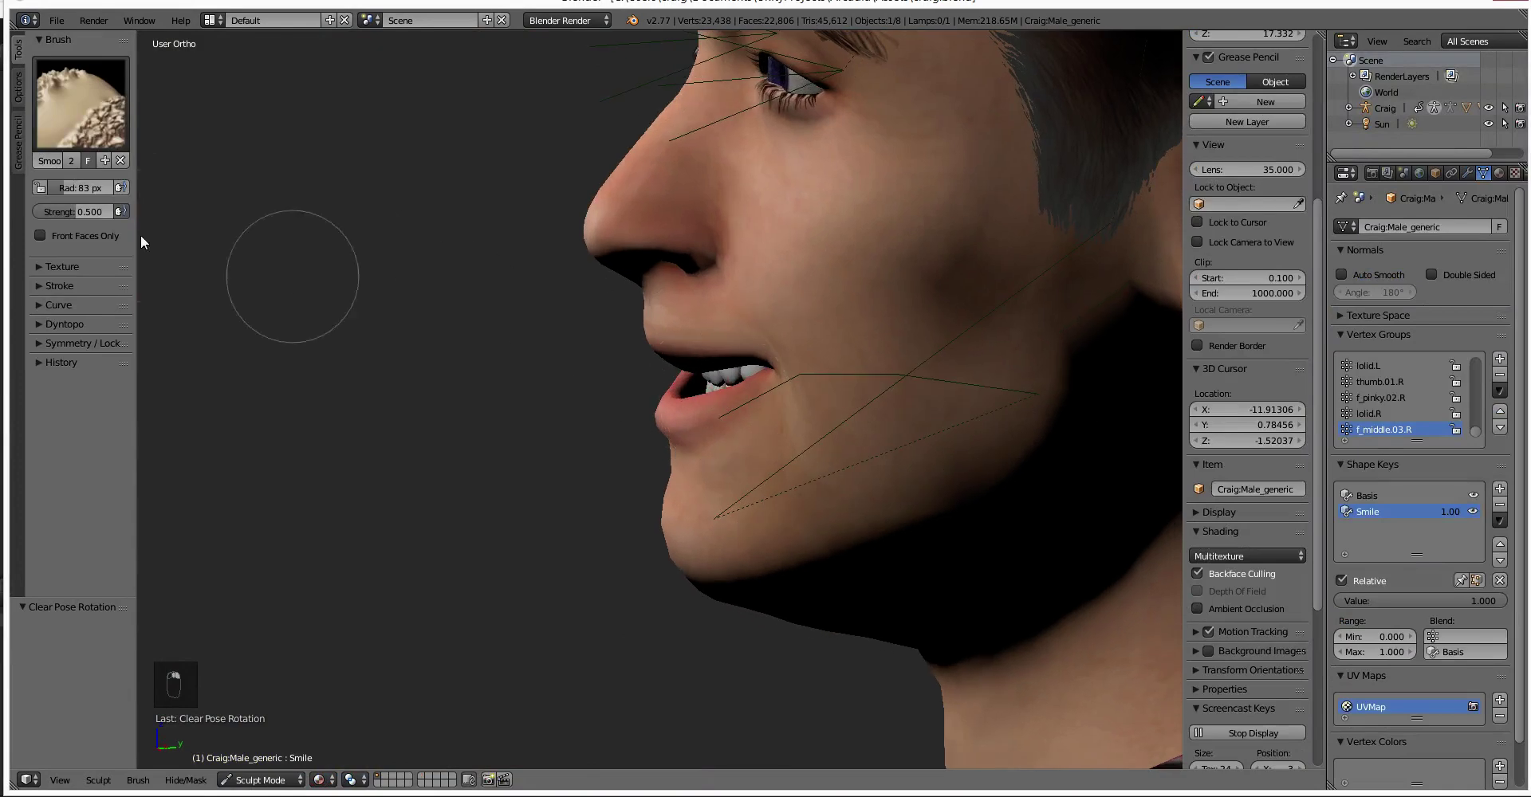
{"action": "left_click", "coordinate": [64, 120]}
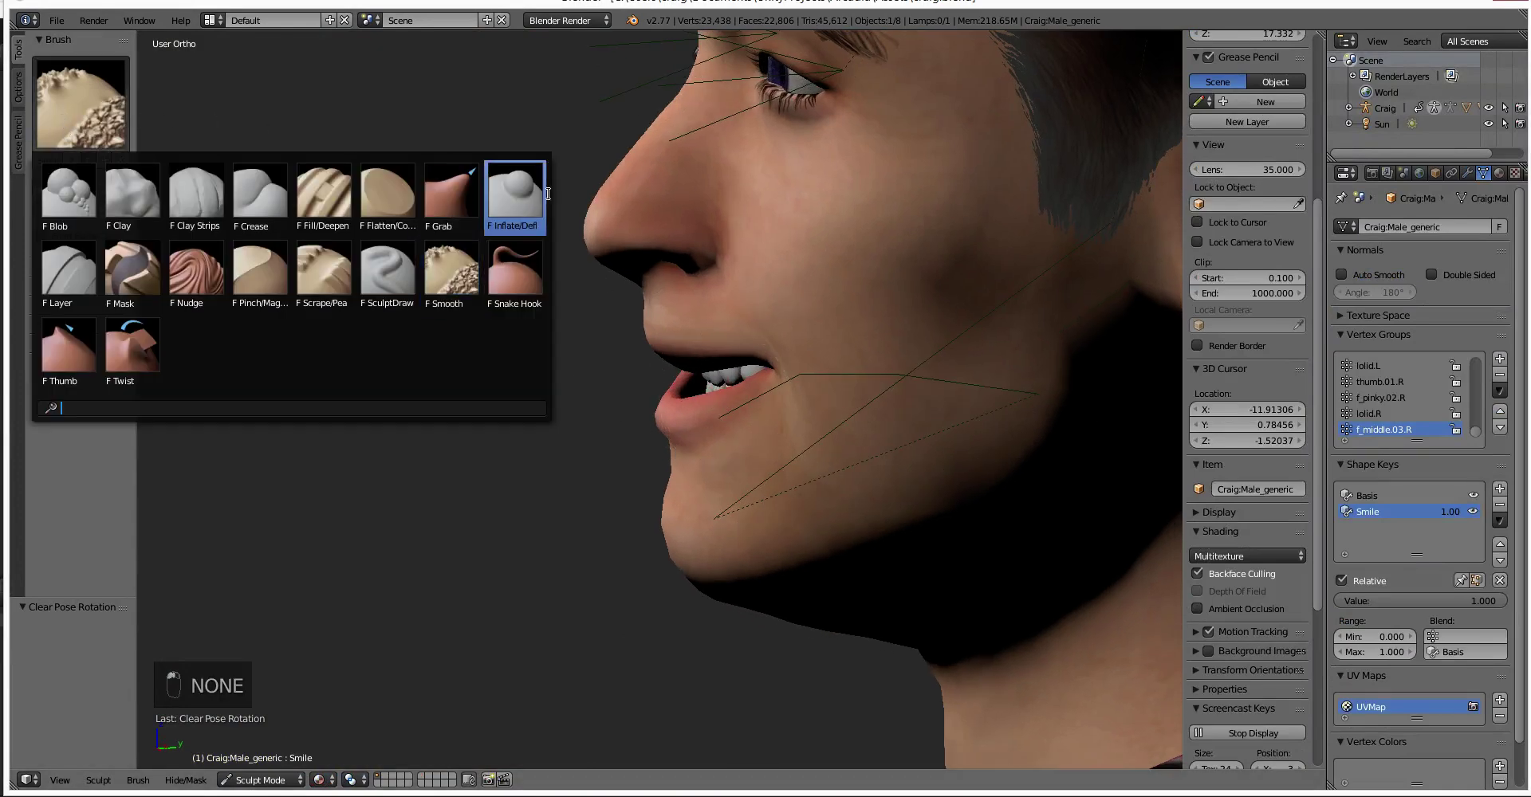
{"action": "left_click", "coordinate": [427, 200]}
Try nudging the upper lip and mouth corner with the Grab brush, undoing the strokes.
{"action": "mouse_move", "coordinate": [728, 375]}
{"action": "middle_mouse_down"}
{"action": "mouse_move", "coordinate": [691, 332]}
{"action": "mouse_move", "coordinate": [716, 379]}
{"action": "middle_mouse_up"}
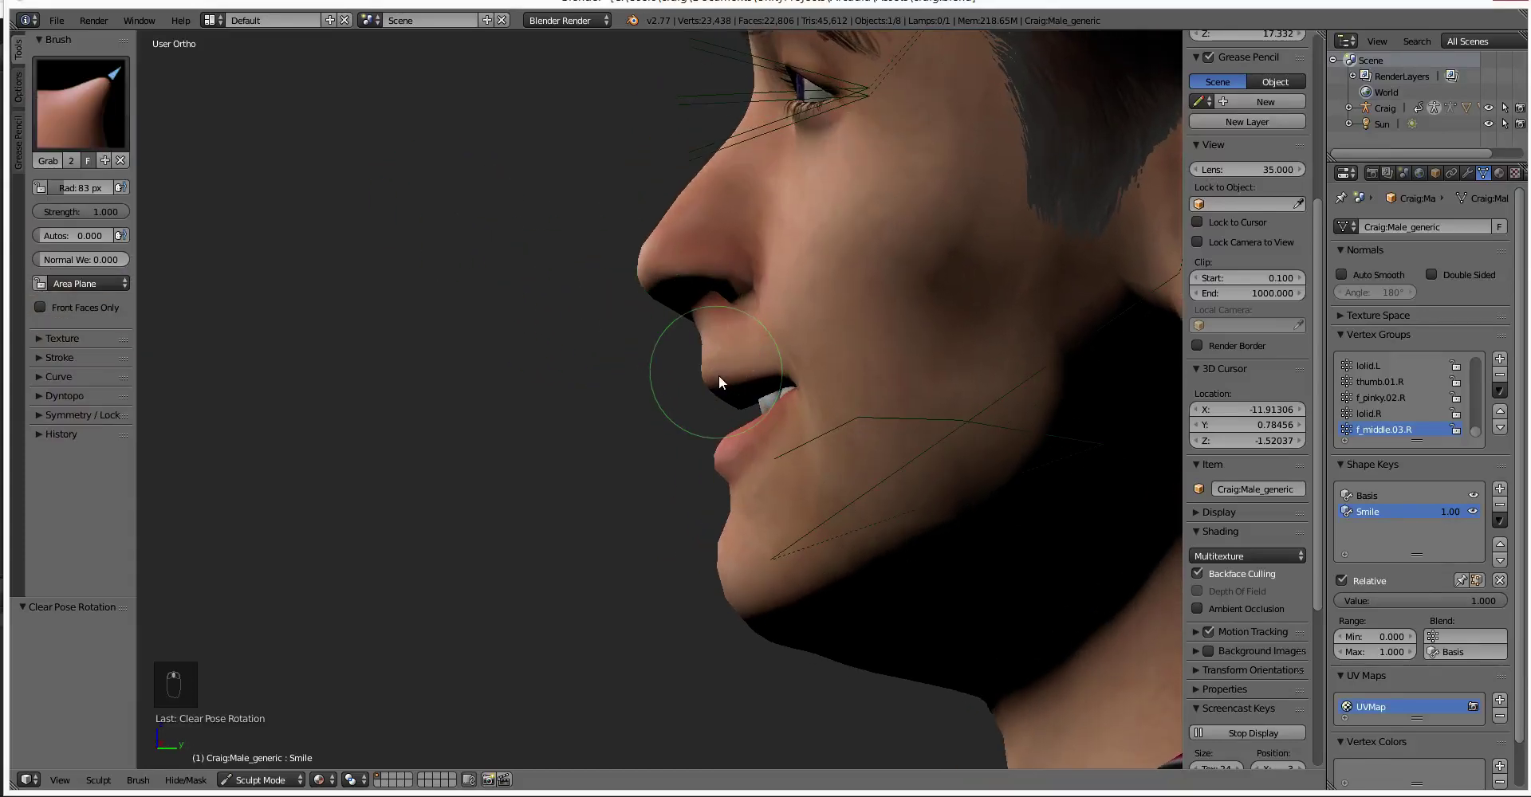
{"action": "key", "text": "ctrl+z"}
{"action": "left_click_drag", "start_coordinate": [704, 394], "coordinate": [717, 398]}
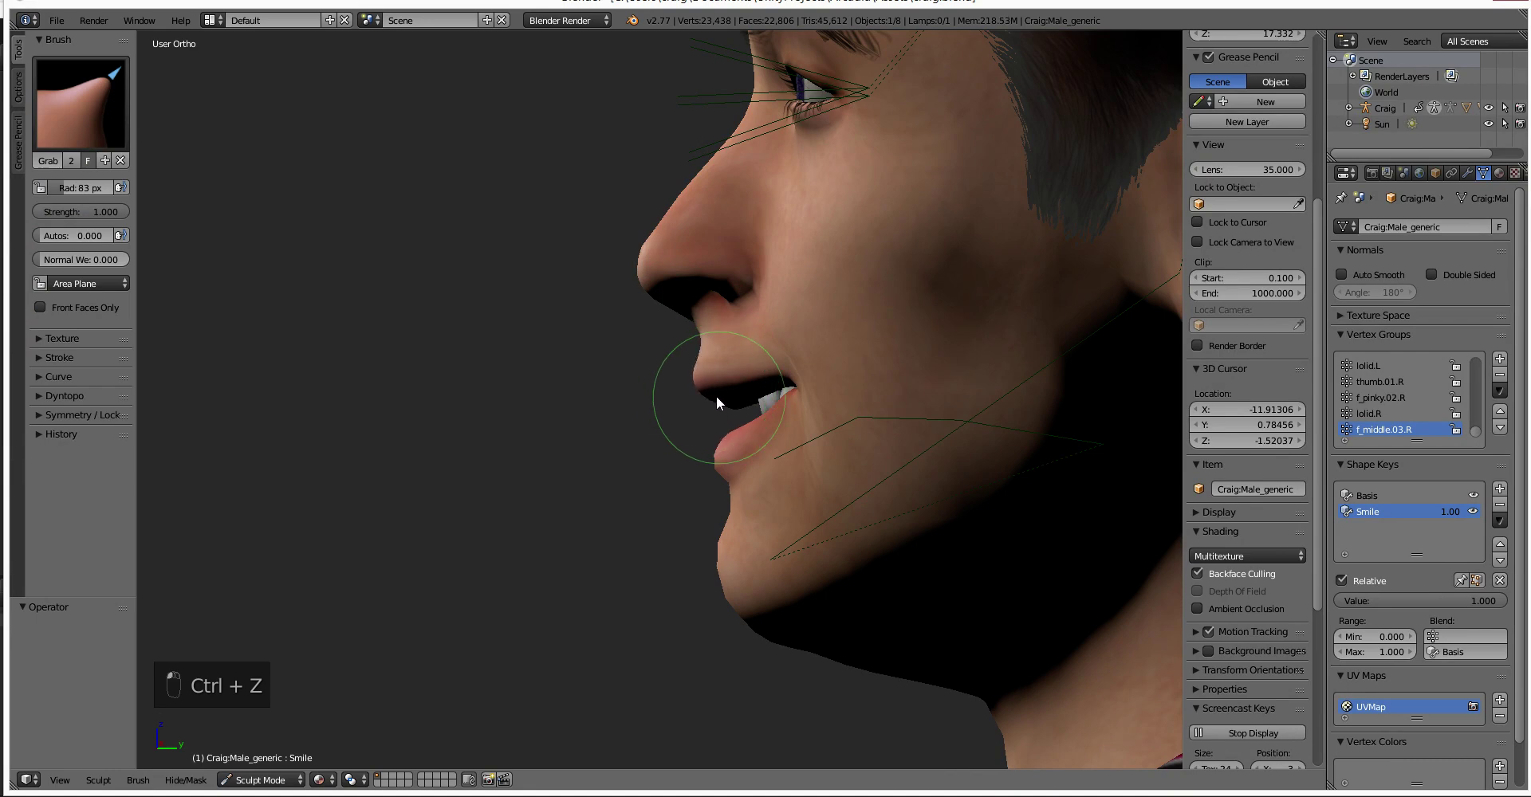
{"action": "middle_click_drag", "start_coordinate": [842, 410], "coordinate": [663, 471]}
{"action": "key", "text": "ctrl+z"}
{"action": "key", "text": "ctrl+z"}
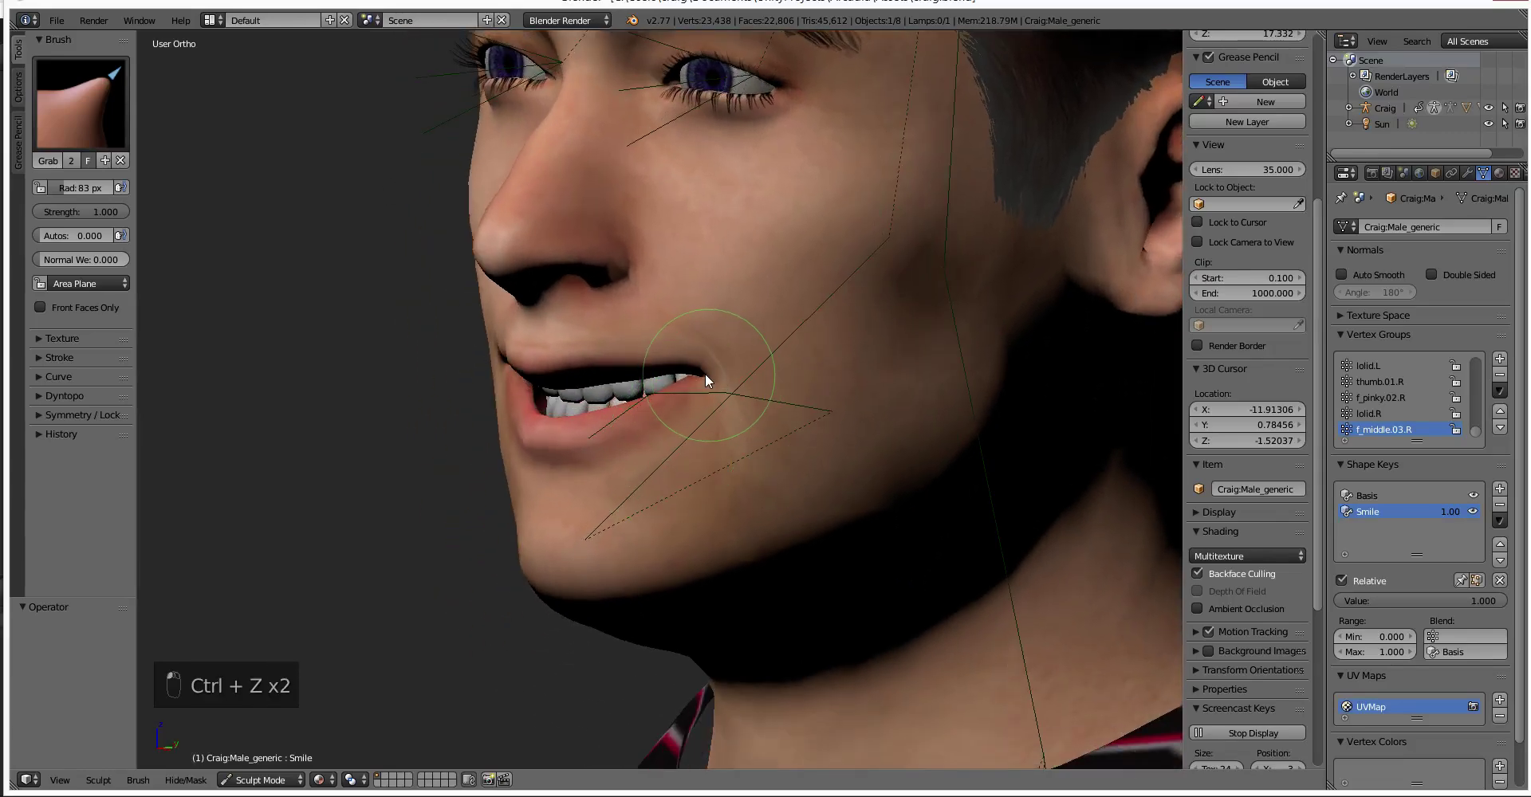
{"action": "key", "text": "r"}
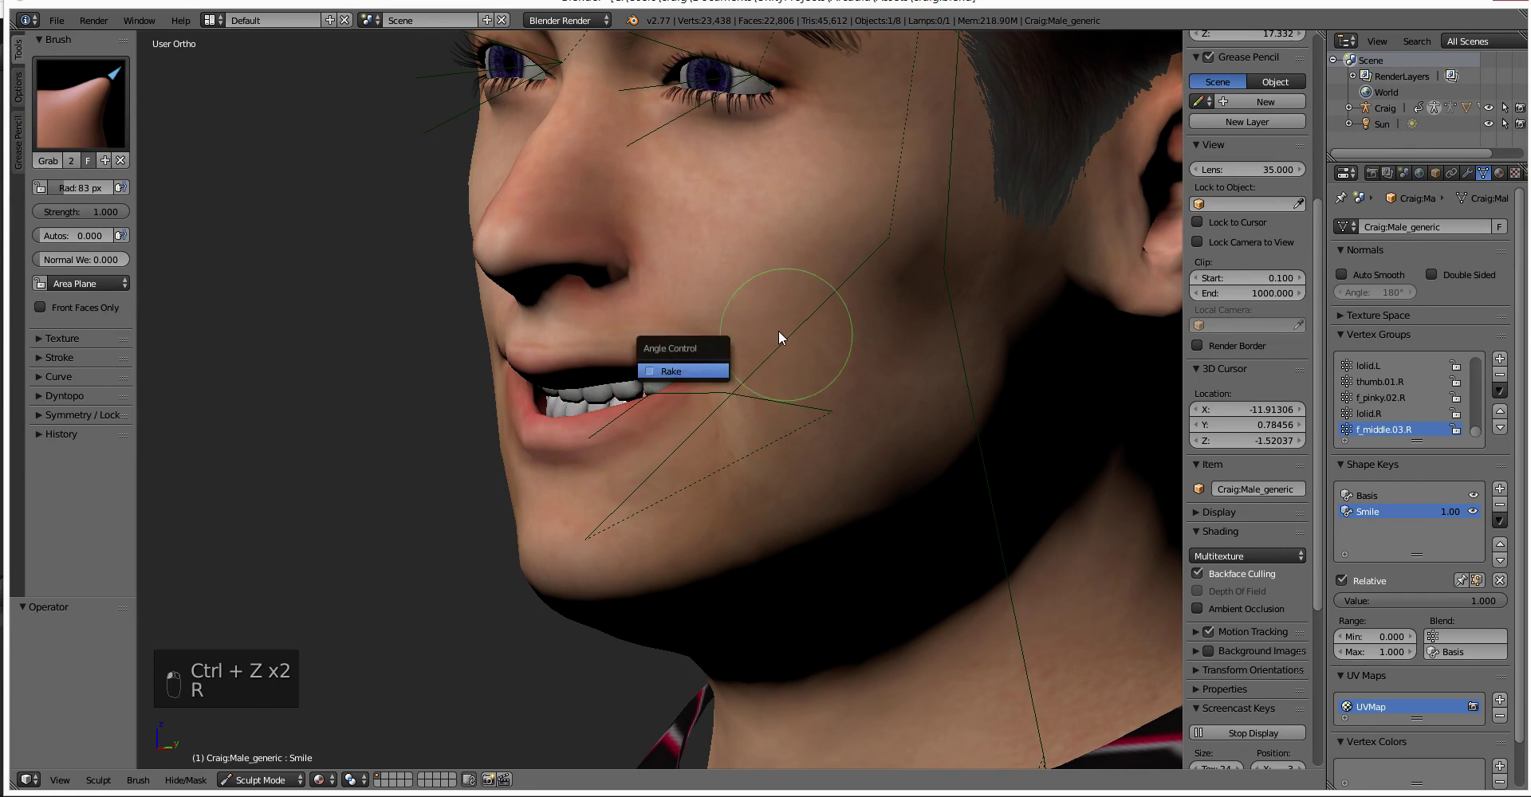
{"action": "key", "text": "ctrl+z"}
{"action": "middle_click_drag", "start_coordinate": [689, 371], "coordinate": [718, 403]}
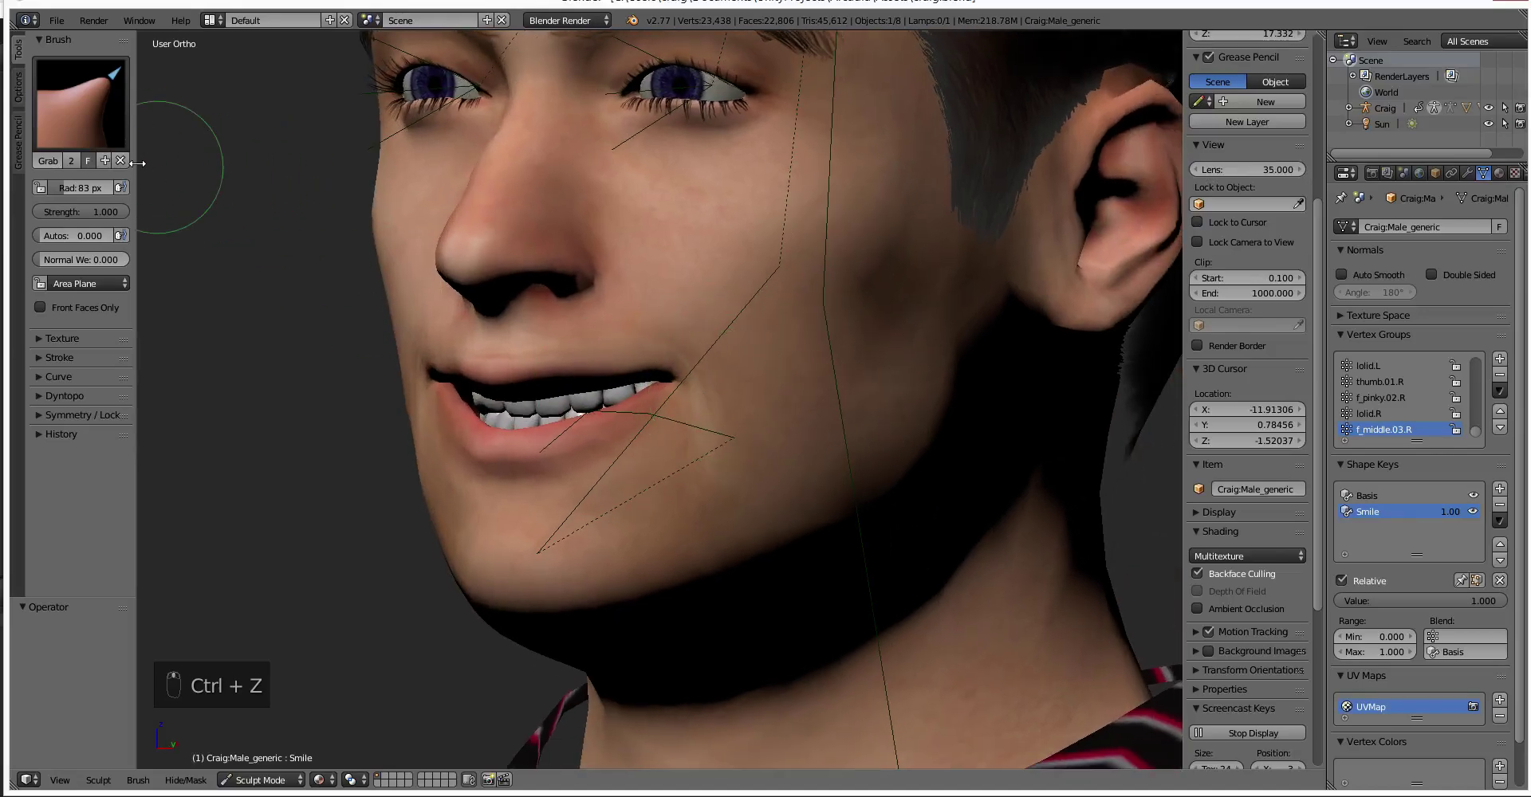
Try the Twist brush and a further Grab stroke on the mouth corner, undoing both and keeping the Grab brush active.
{"action": "left_click", "coordinate": [83, 134]}
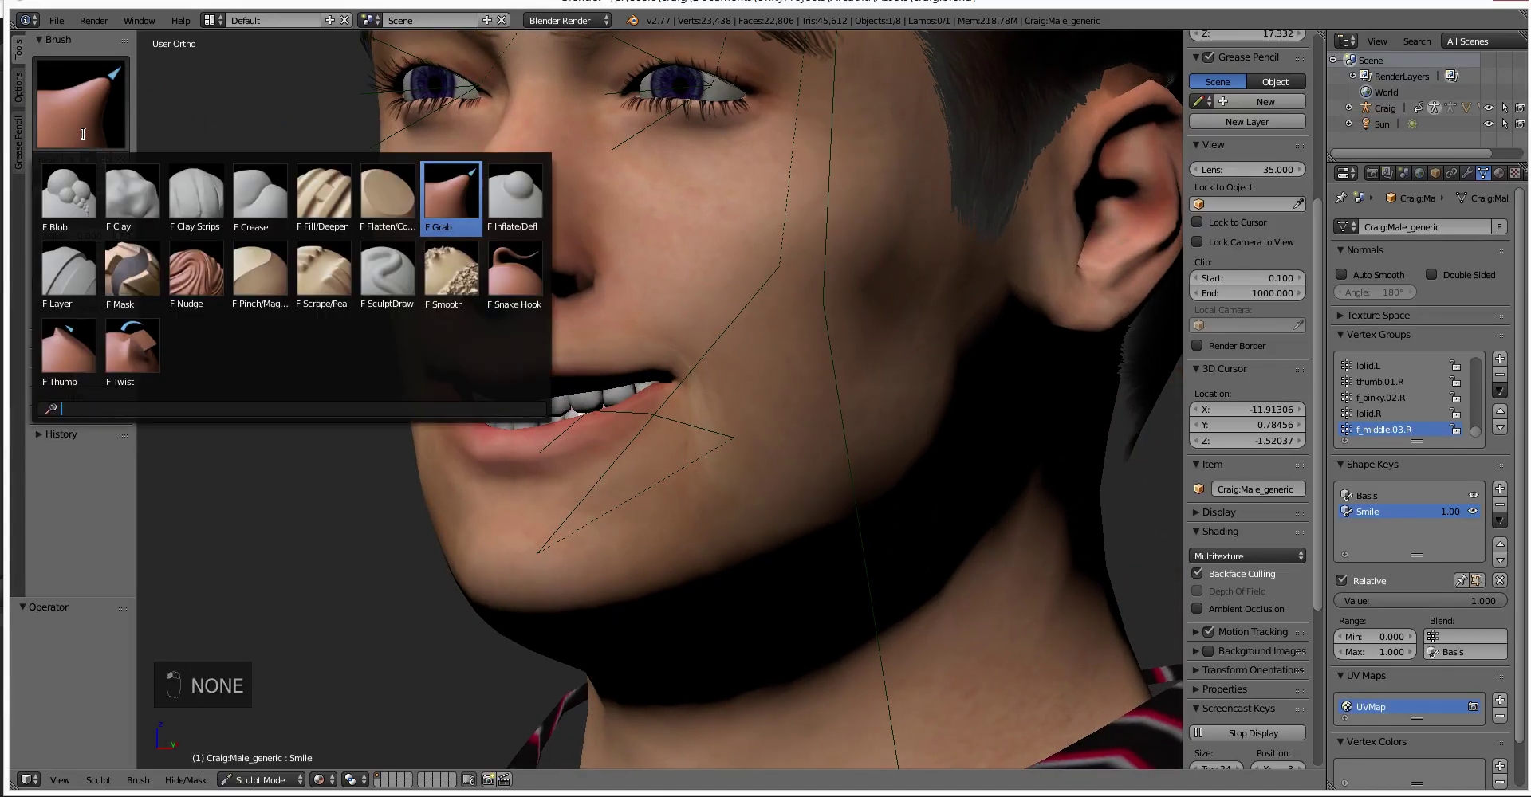
{"action": "left_click", "coordinate": [133, 350]}
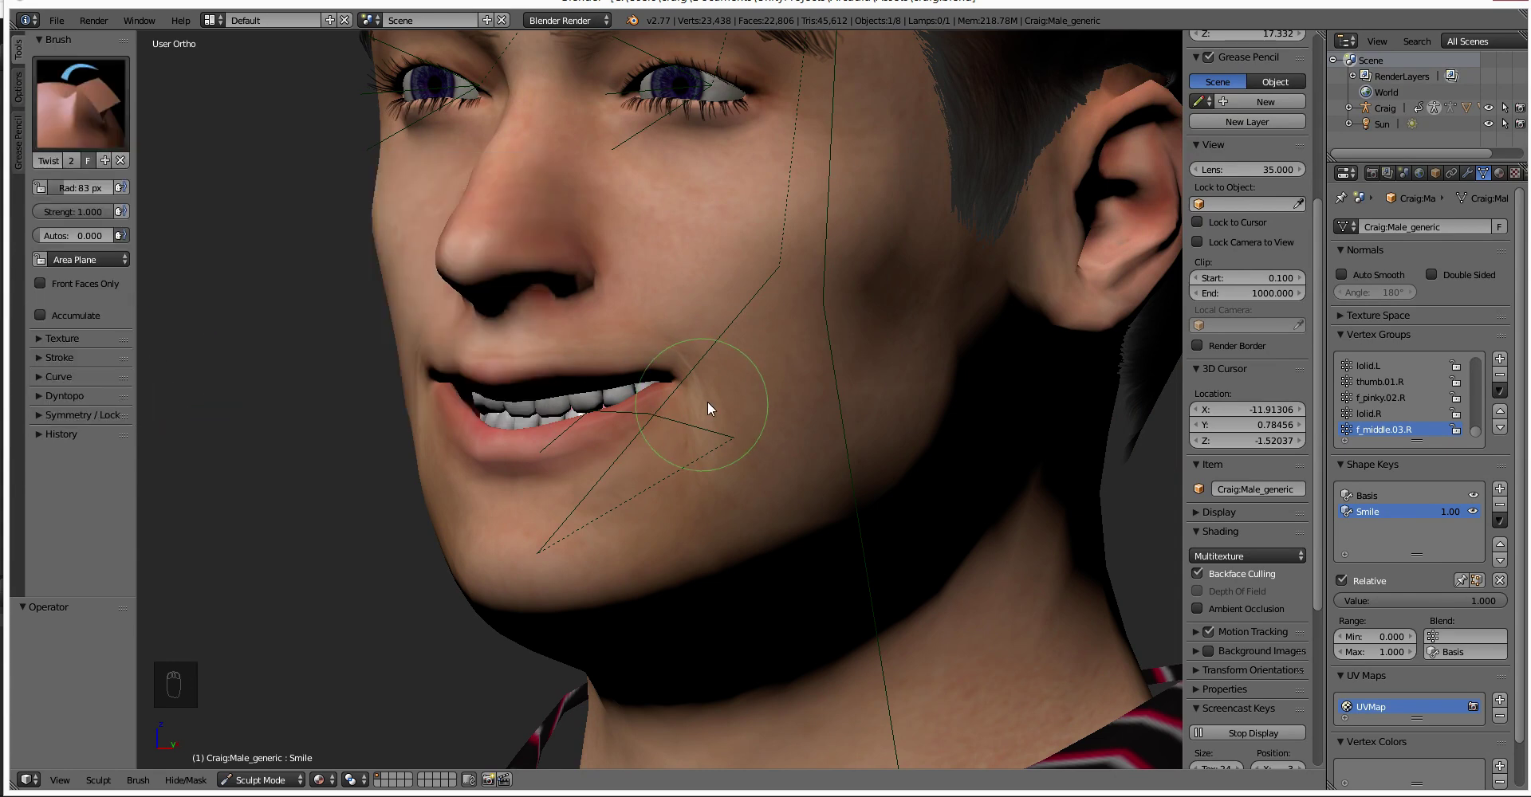
{"action": "mouse_move", "coordinate": [679, 383]}
{"action": "left_mouse_down"}
{"action": "mouse_move", "coordinate": [613, 375]}
{"action": "mouse_move", "coordinate": [575, 400]}
{"action": "left_mouse_up"}
{"action": "left_click", "coordinate": [104, 120]}
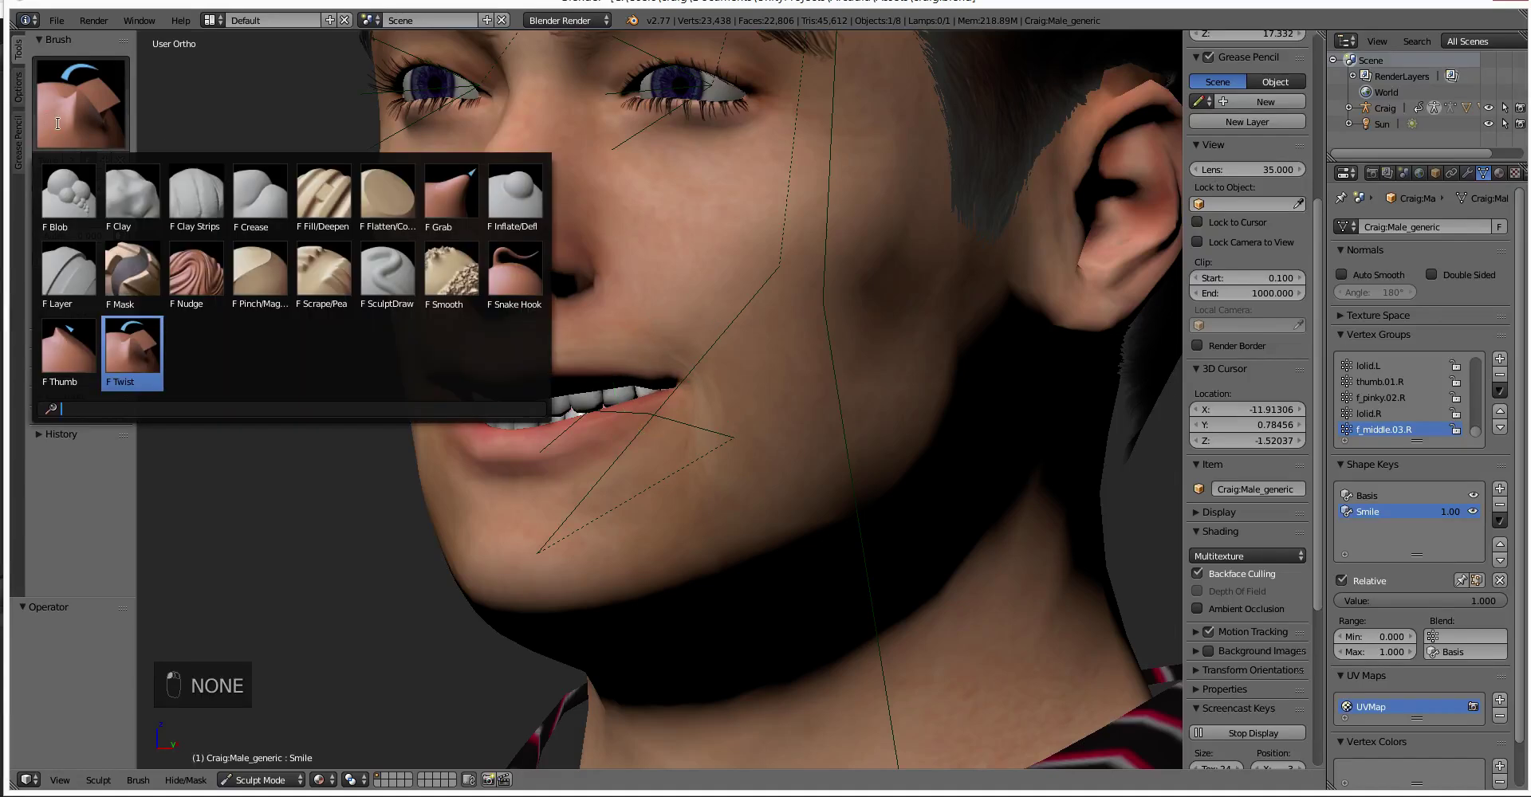
{"action": "left_click", "coordinate": [450, 195]}
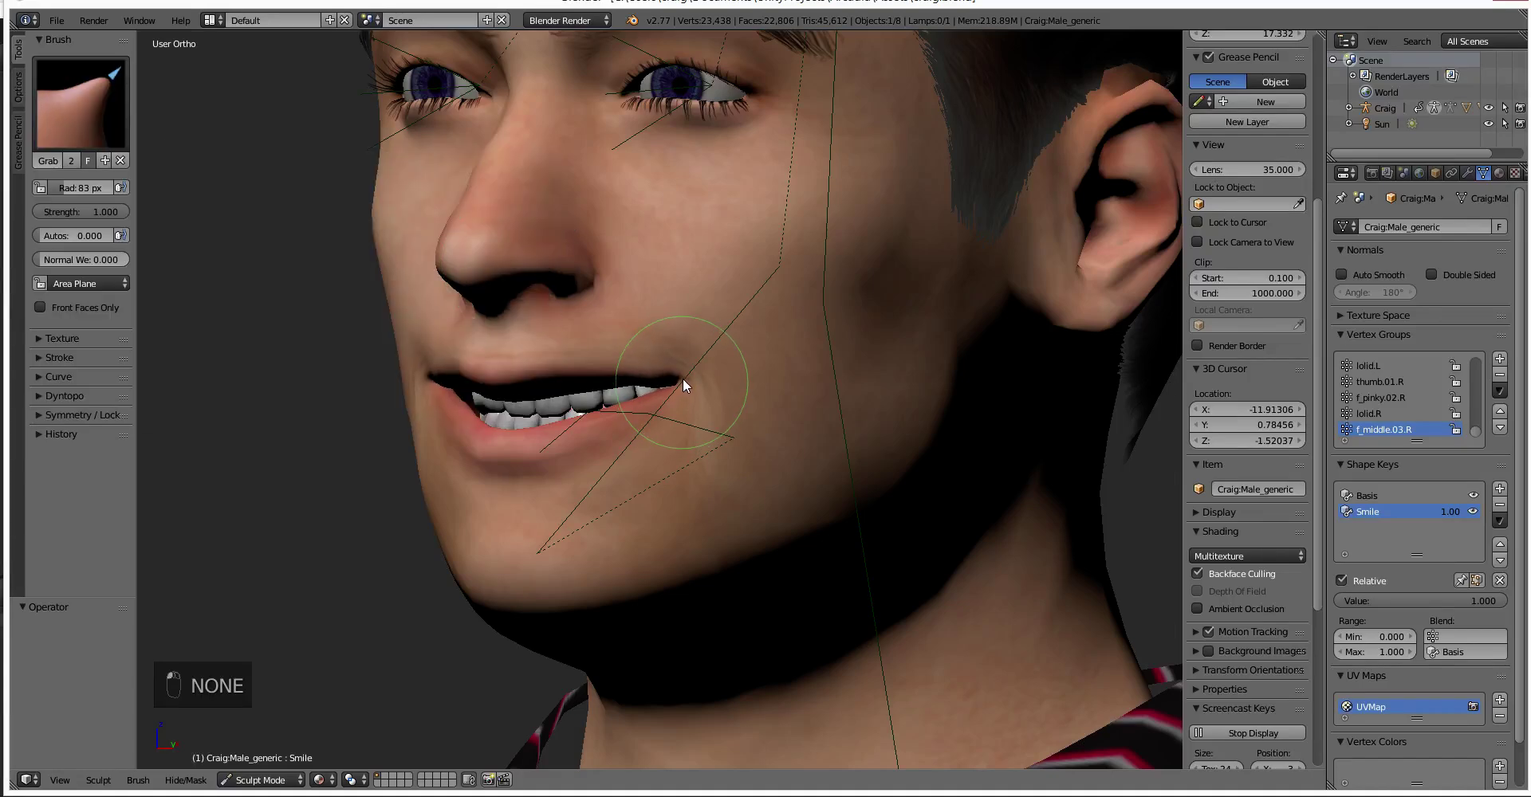
{"action": "scroll", "coordinate": [685, 372], "scroll_direction": "down", "scroll_amount": 3}
{"action": "key", "text": "ctrl+z"}
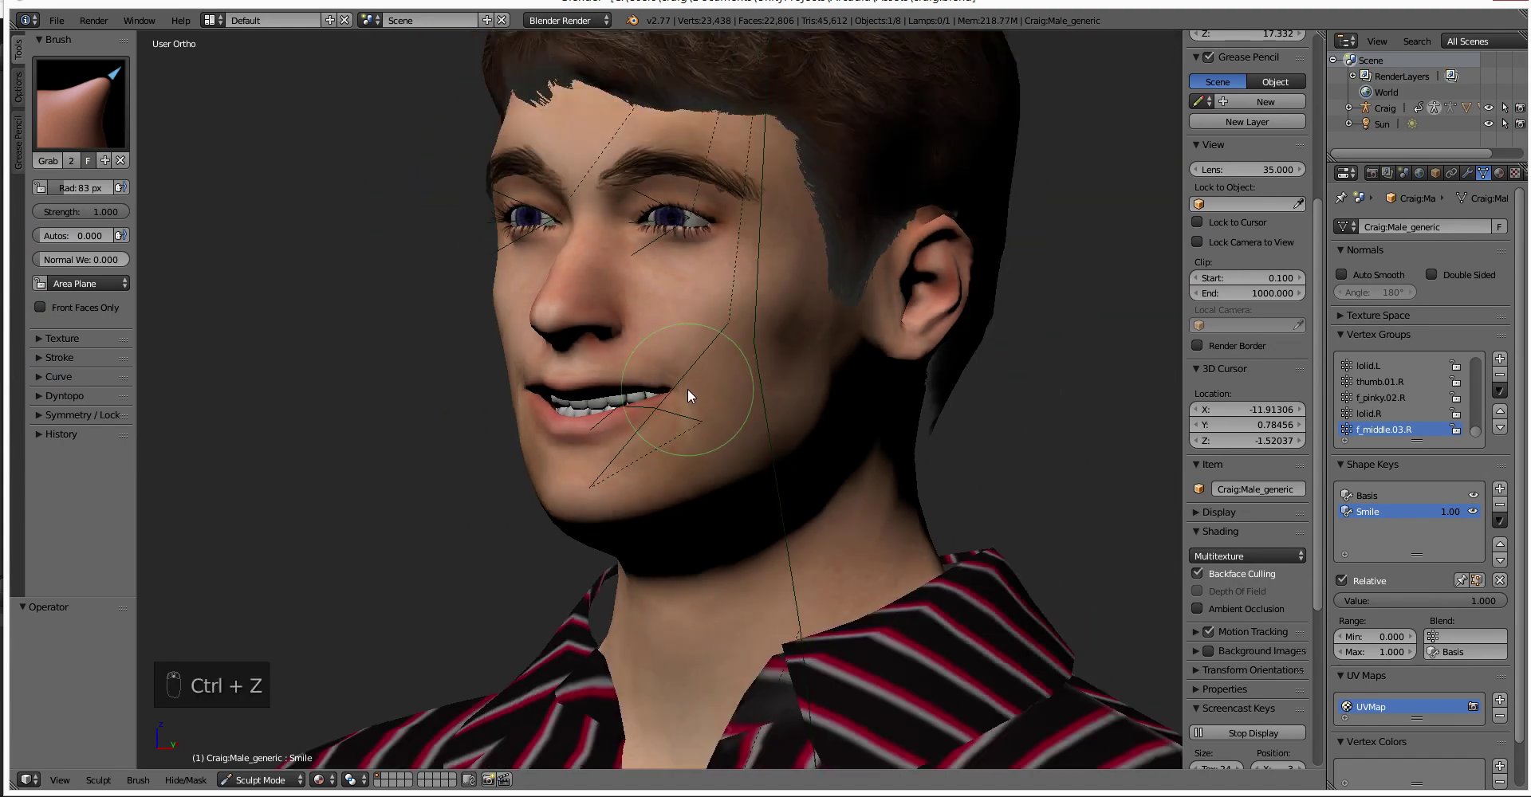
{"action": "mouse_move", "coordinate": [681, 381]}
{"action": "left_mouse_down"}
{"action": "mouse_move", "coordinate": [665, 382]}
{"action": "mouse_move", "coordinate": [706, 382]}
{"action": "left_mouse_up"}
{"action": "key", "text": "ctrl+z"}
Lower the Grab brush strength to 0.487 and move the falloff curve's points outward for a broader influence.
{"action": "left_click_drag", "start_coordinate": [88, 211], "coordinate": [48, 211]}
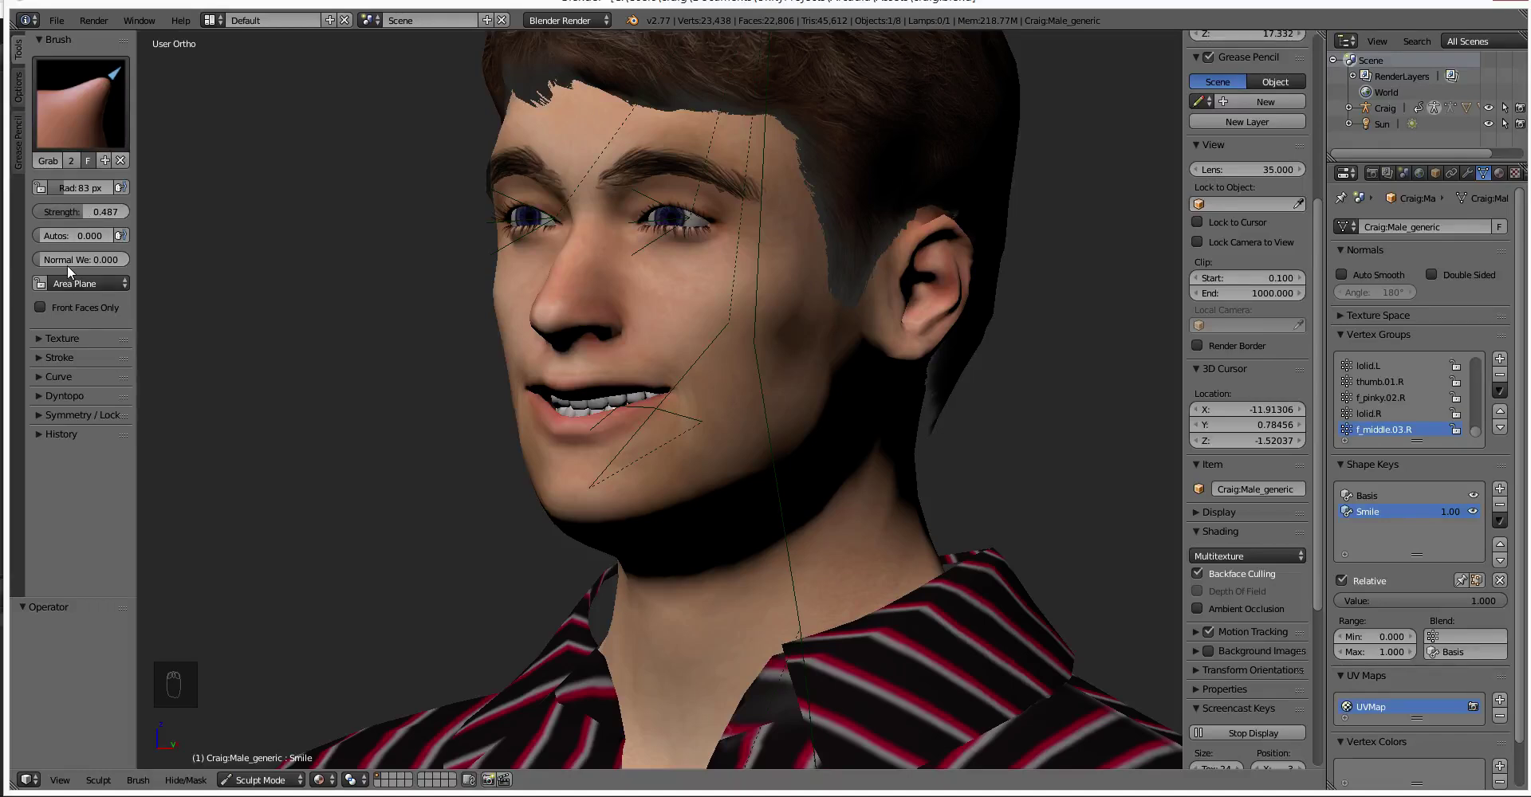
{"action": "left_click", "coordinate": [67, 360]}
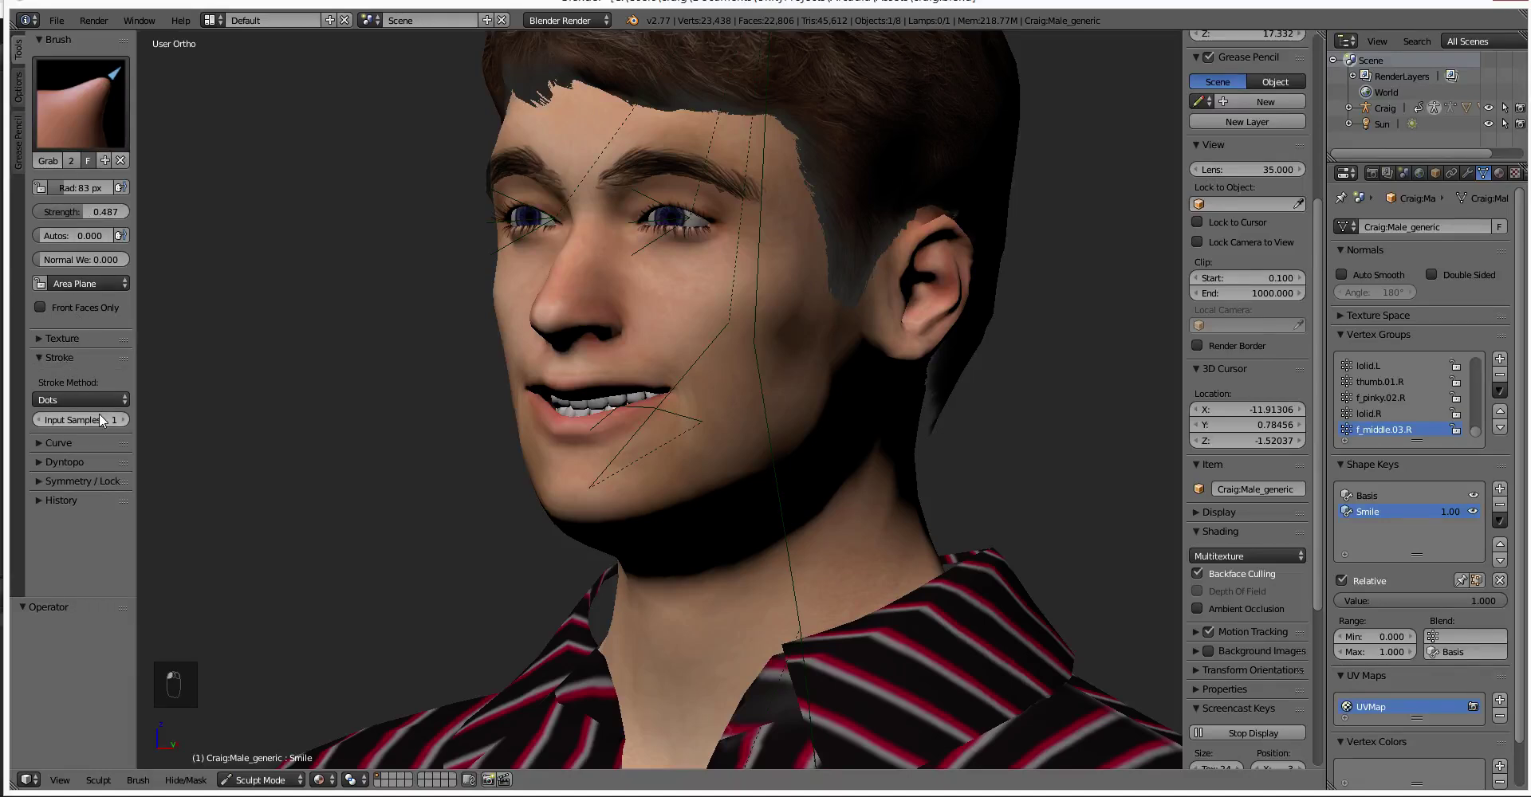
{"action": "left_click", "coordinate": [70, 357]}
{"action": "left_click", "coordinate": [73, 375]}
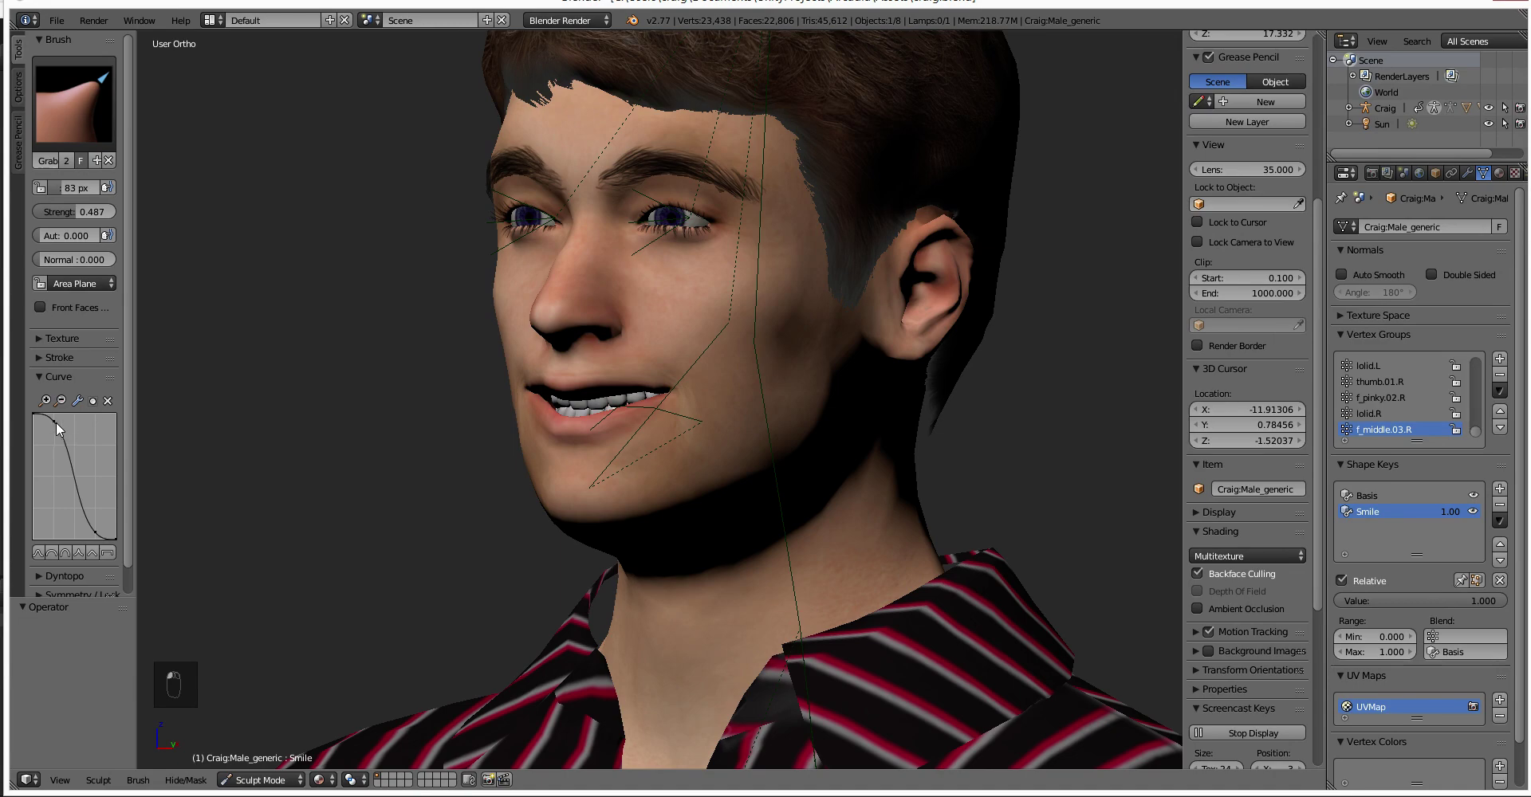
{"action": "left_click_drag", "start_coordinate": [78, 437], "coordinate": [80, 451]}
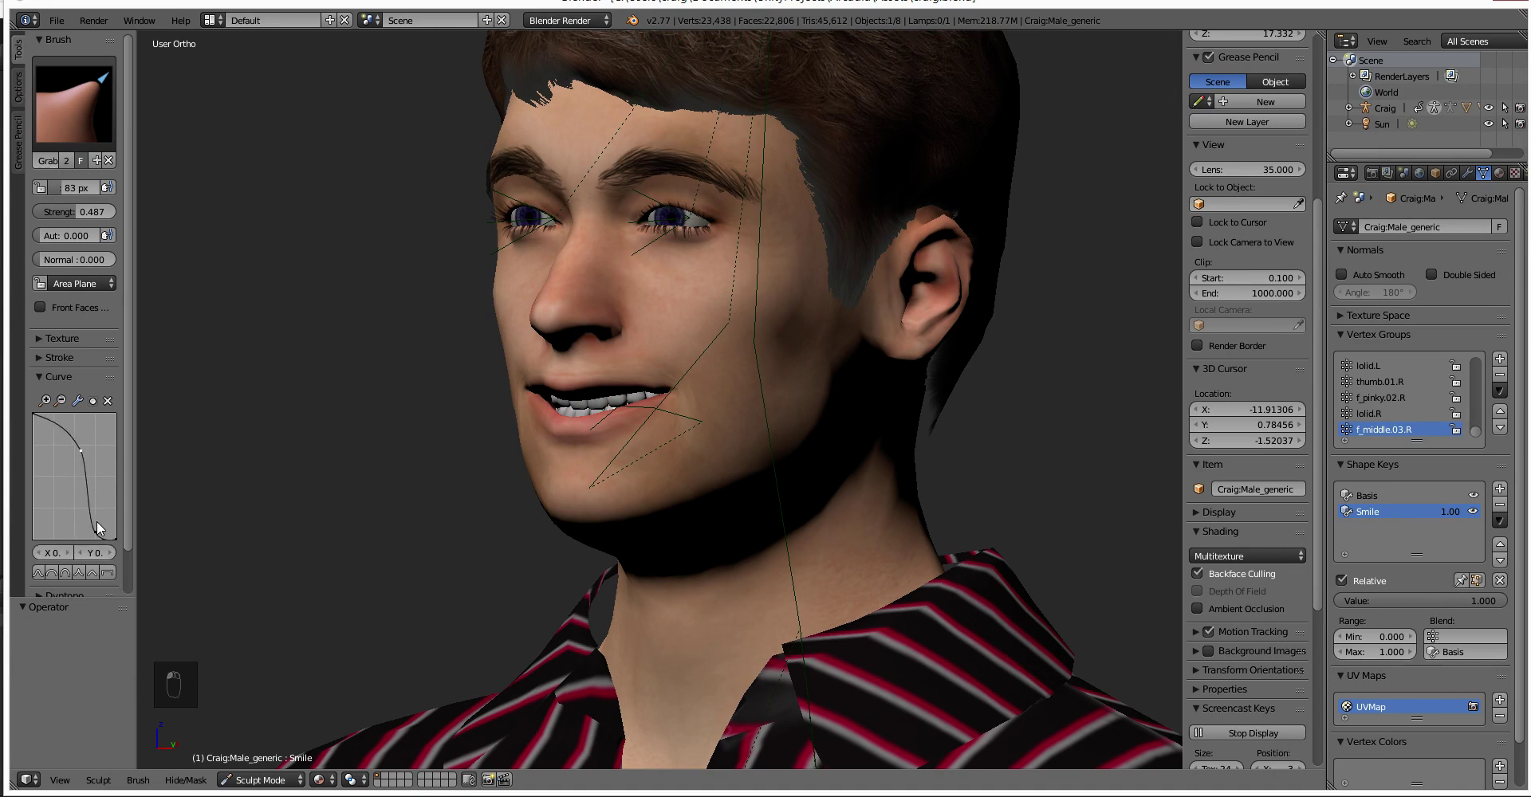
{"action": "left_click_drag", "start_coordinate": [96, 532], "coordinate": [113, 525]}
{"action": "middle_click_drag", "start_coordinate": [633, 457], "coordinate": [609, 448]}
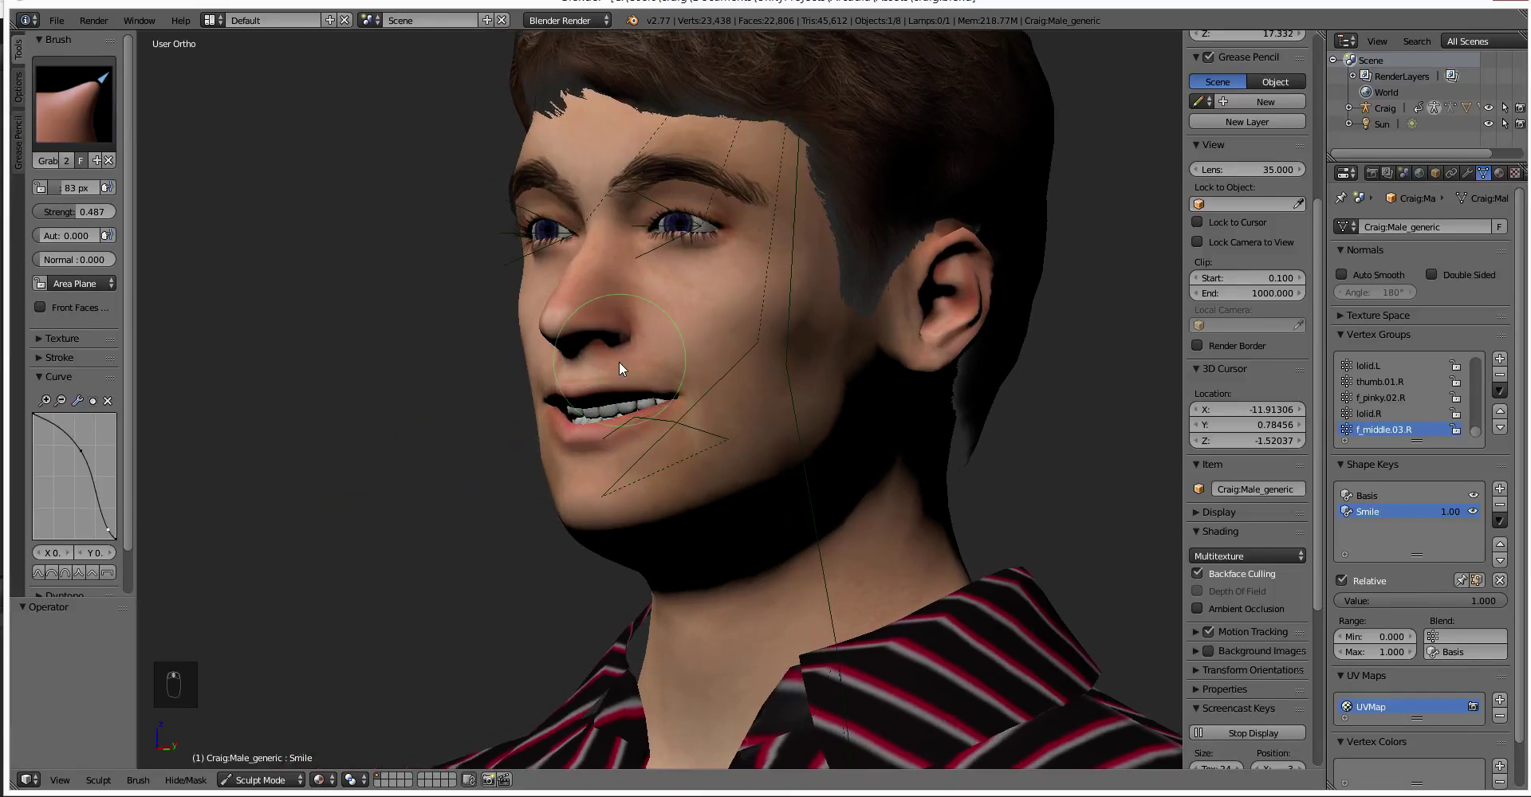
{"action": "scroll", "coordinate": [112, 454], "scroll_direction": "down", "scroll_amount": 2}
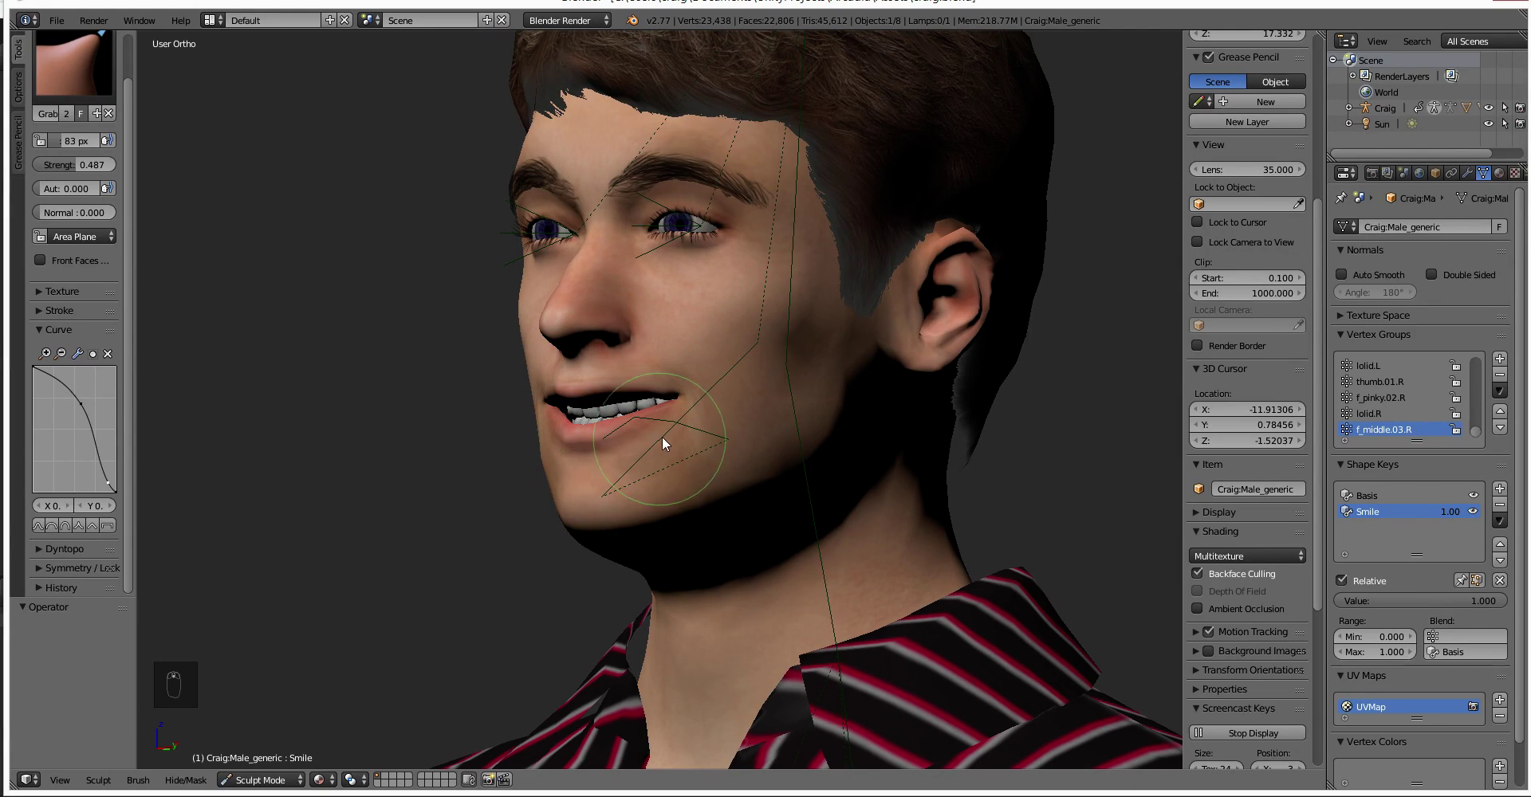
Try reshaping the mouth corner and lips with the adjusted Grab brush from the side, undoing the strokes.
{"action": "scroll", "coordinate": [677, 415], "scroll_direction": "up", "scroll_amount": 1}
{"action": "left_click_drag", "start_coordinate": [698, 383], "coordinate": [644, 390]}
{"action": "key", "text": "ctrl+z"}
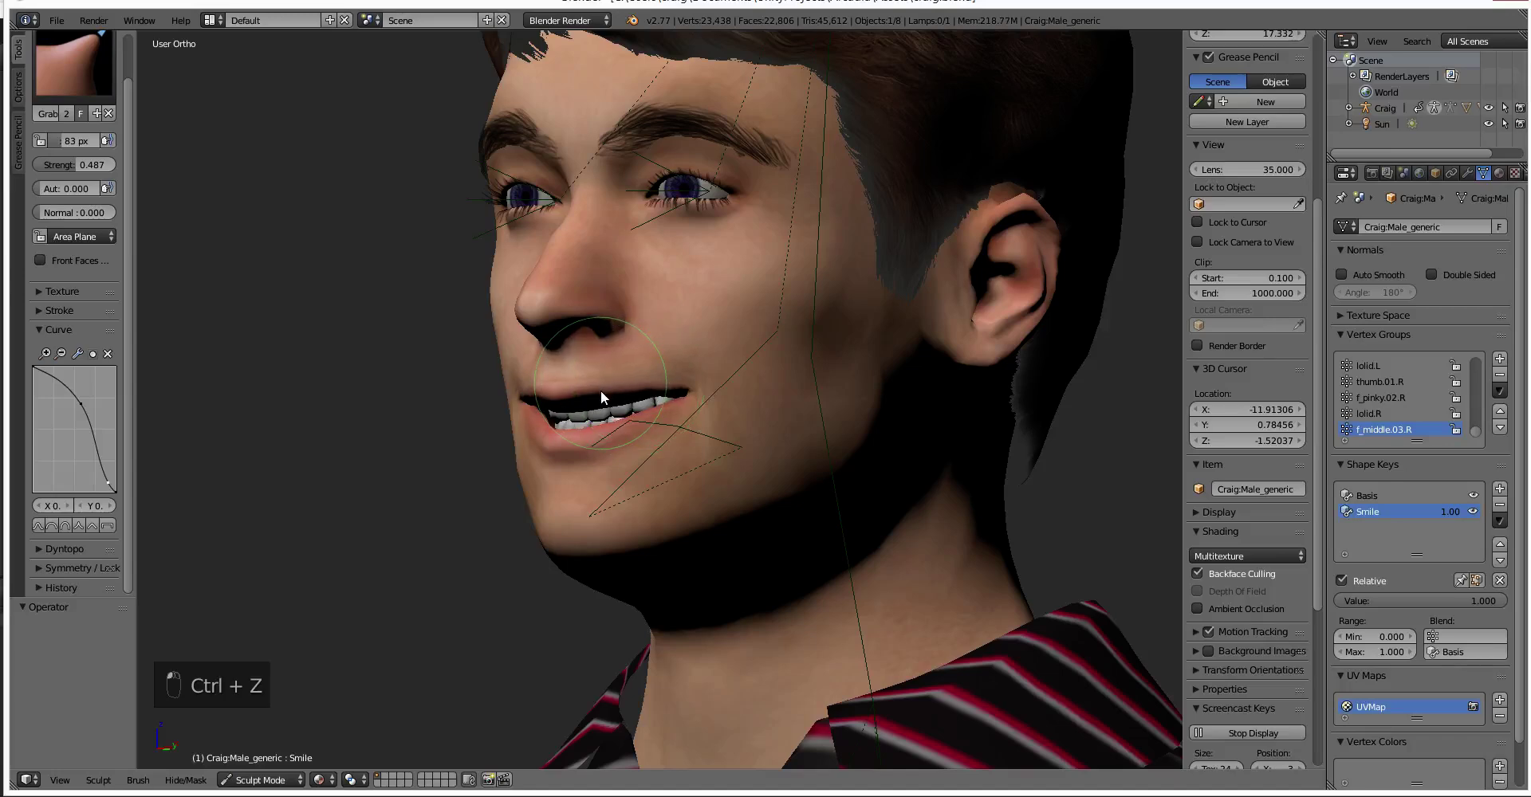
{"action": "middle_click_drag", "start_coordinate": [726, 403], "coordinate": [618, 427]}
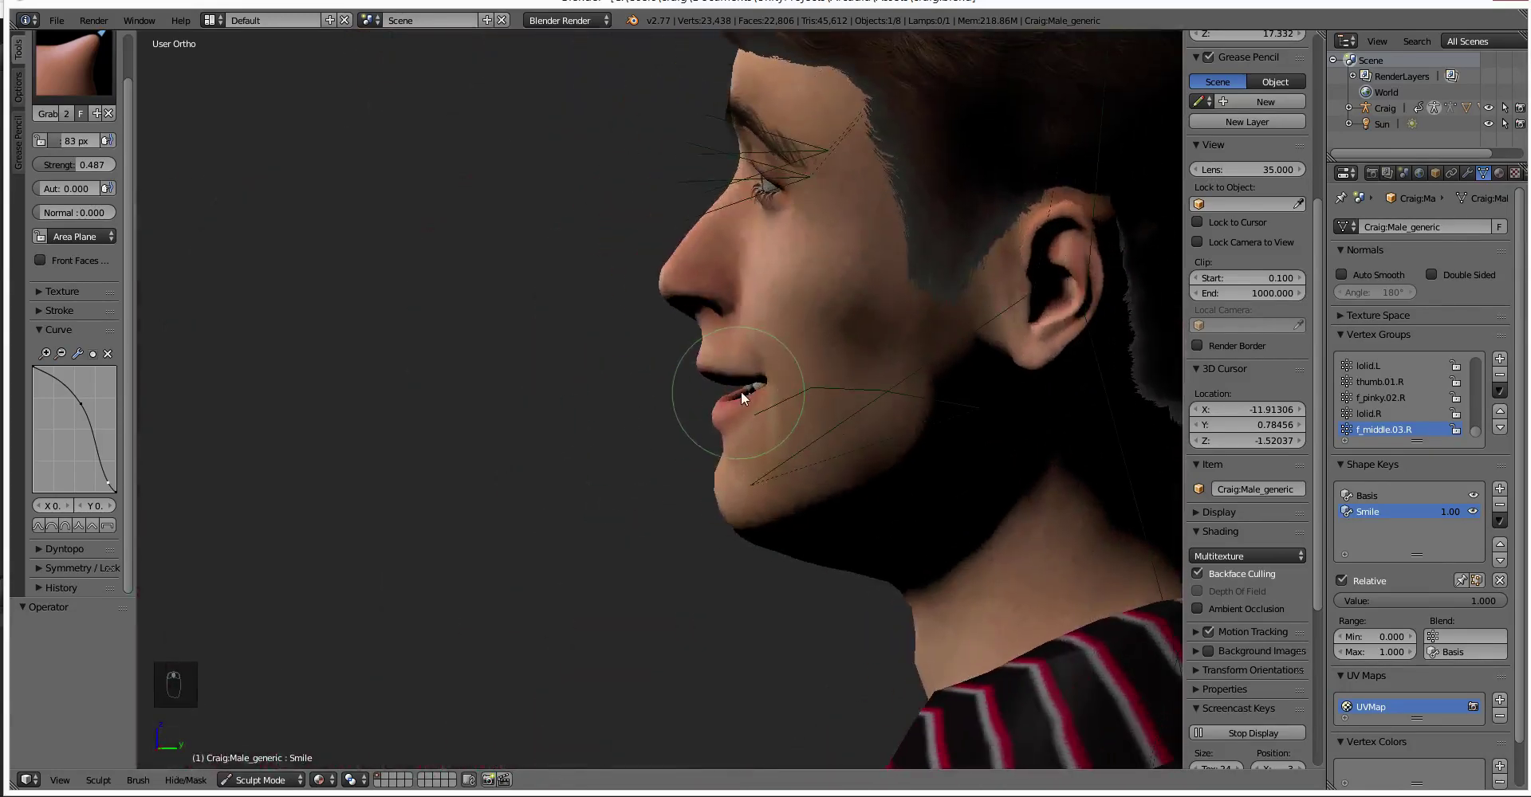
{"action": "middle_click_drag", "start_coordinate": [738, 392], "coordinate": [764, 384]}
{"action": "left_click_drag", "start_coordinate": [764, 384], "coordinate": [734, 376]}
{"action": "key", "text": "ctrl+z"}
{"action": "key", "text": "ctrl+z"}
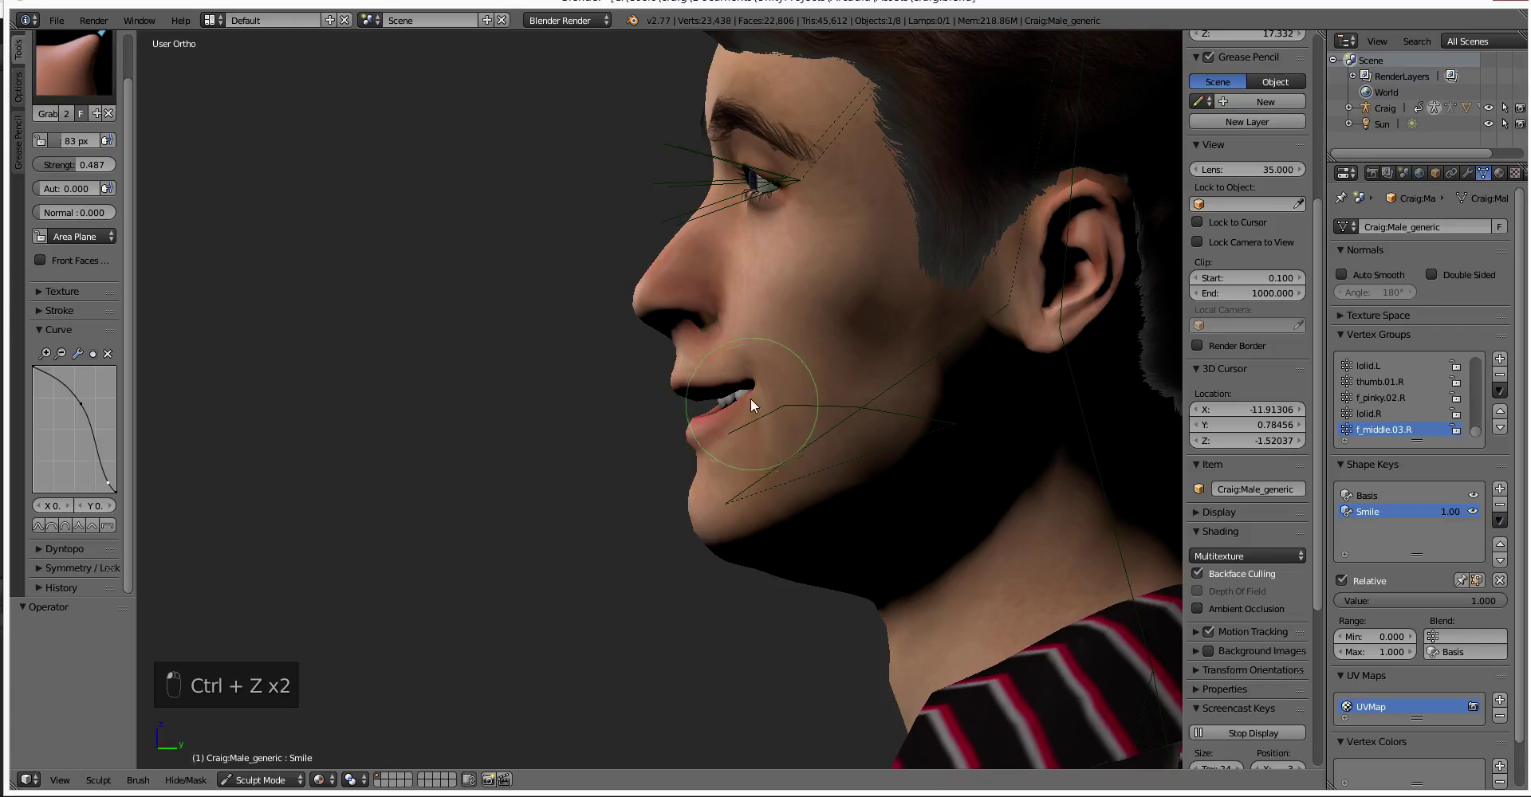
{"action": "mouse_move", "coordinate": [725, 426]}
{"action": "middle_mouse_down"}
{"action": "mouse_move", "coordinate": [916, 402]}
{"action": "mouse_move", "coordinate": [956, 427]}
{"action": "mouse_move", "coordinate": [882, 456]}
{"action": "mouse_move", "coordinate": [760, 436]}
{"action": "mouse_move", "coordinate": [796, 416]}
{"action": "mouse_move", "coordinate": [898, 441]}
{"action": "mouse_move", "coordinate": [582, 419]}
{"action": "mouse_move", "coordinate": [734, 447]}
{"action": "mouse_move", "coordinate": [745, 393]}
{"action": "mouse_move", "coordinate": [731, 423]}
{"action": "middle_mouse_up"}
{"action": "key", "text": "ctrl+z"}
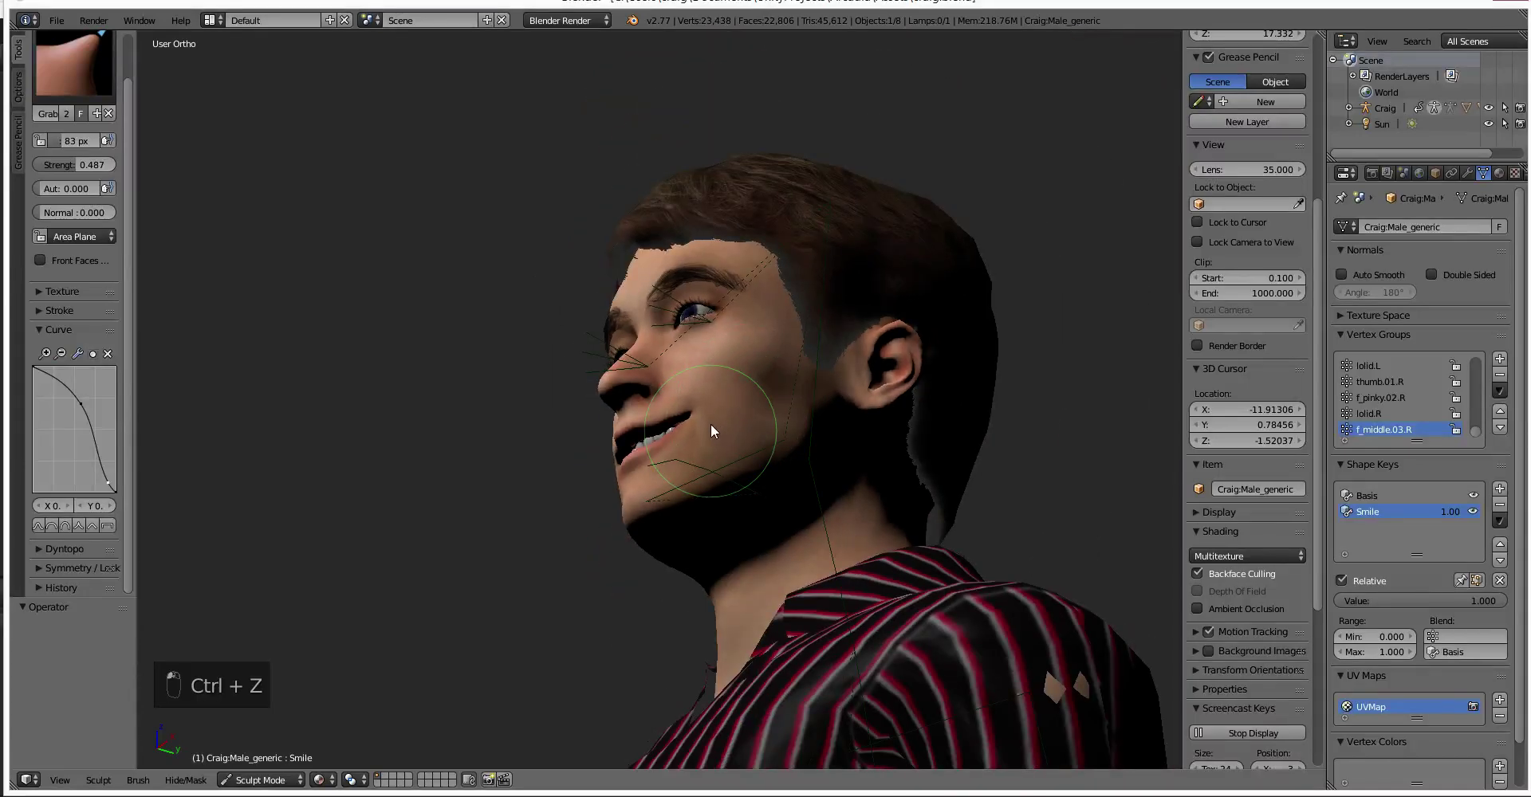
Try further Grab strokes on the mouth corner and the cheek beside the nose, undoing them.
{"action": "key", "text": "ctrl+z"}
{"action": "middle_click_drag", "start_coordinate": [727, 408], "coordinate": [730, 419]}
{"action": "key", "text": "ctrl+z"}
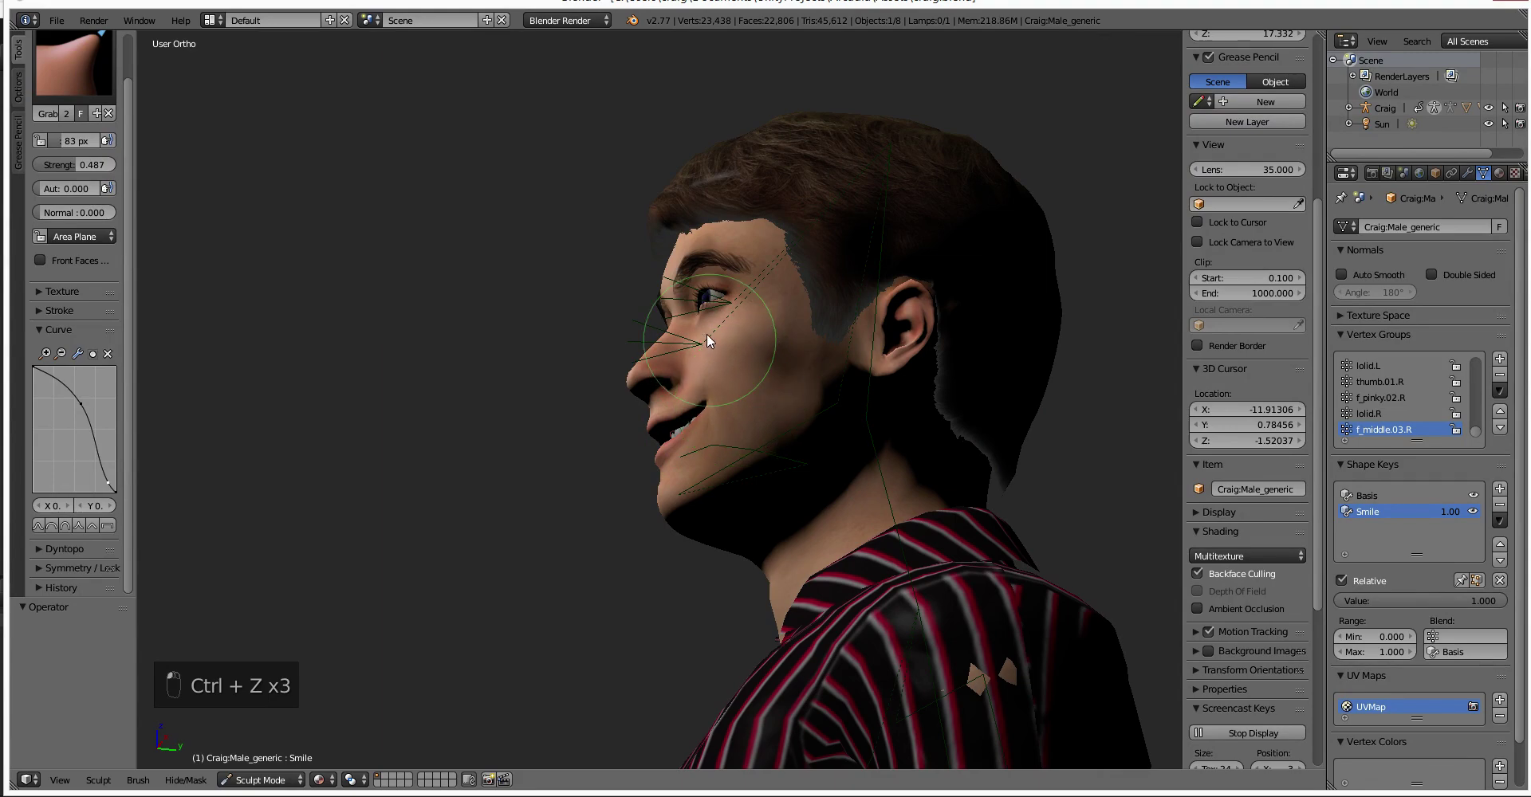
{"action": "middle_click_drag", "start_coordinate": [682, 375], "coordinate": [706, 303]}
{"action": "key", "text": "ctrl+z"}
{"action": "key", "text": "ctrl+z"}
{"action": "mouse_move", "coordinate": [698, 351]}
{"action": "middle_mouse_down"}
{"action": "mouse_move", "coordinate": [700, 265]}
{"action": "mouse_move", "coordinate": [801, 257]}
{"action": "mouse_move", "coordinate": [677, 349]}
{"action": "mouse_move", "coordinate": [637, 349]}
{"action": "mouse_move", "coordinate": [716, 341]}
{"action": "mouse_move", "coordinate": [638, 398]}
{"action": "mouse_move", "coordinate": [601, 485]}
{"action": "mouse_move", "coordinate": [494, 450]}
{"action": "mouse_move", "coordinate": [526, 435]}
{"action": "middle_mouse_up"}
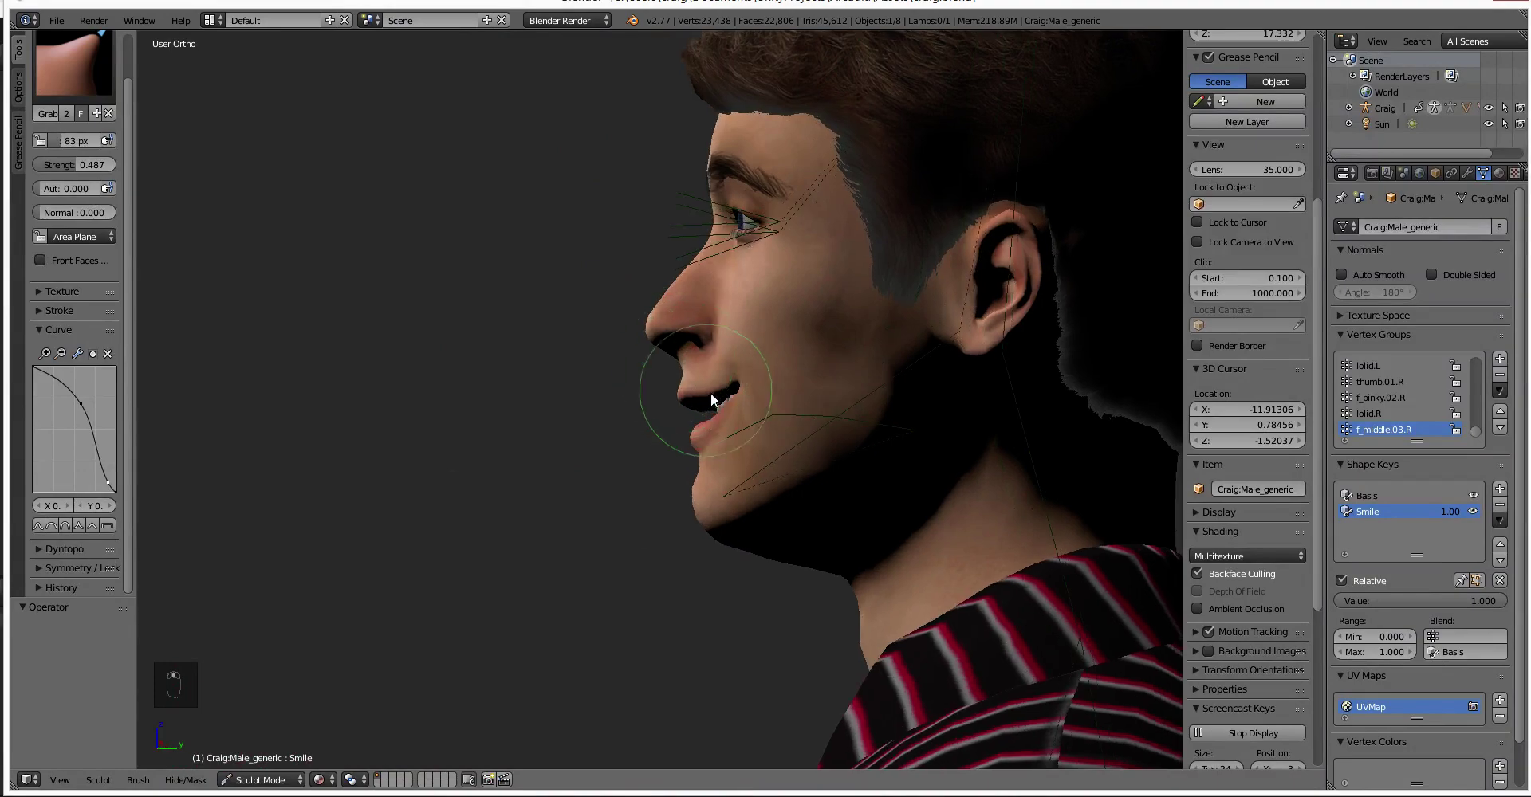
{"action": "mouse_move", "coordinate": [715, 389]}
{"action": "middle_mouse_down"}
{"action": "mouse_move", "coordinate": [674, 472]}
{"action": "mouse_move", "coordinate": [775, 457]}
{"action": "mouse_move", "coordinate": [625, 370]}
{"action": "mouse_move", "coordinate": [639, 386]}
{"action": "mouse_move", "coordinate": [587, 472]}
{"action": "mouse_move", "coordinate": [539, 464]}
{"action": "mouse_move", "coordinate": [732, 523]}
{"action": "middle_mouse_up"}
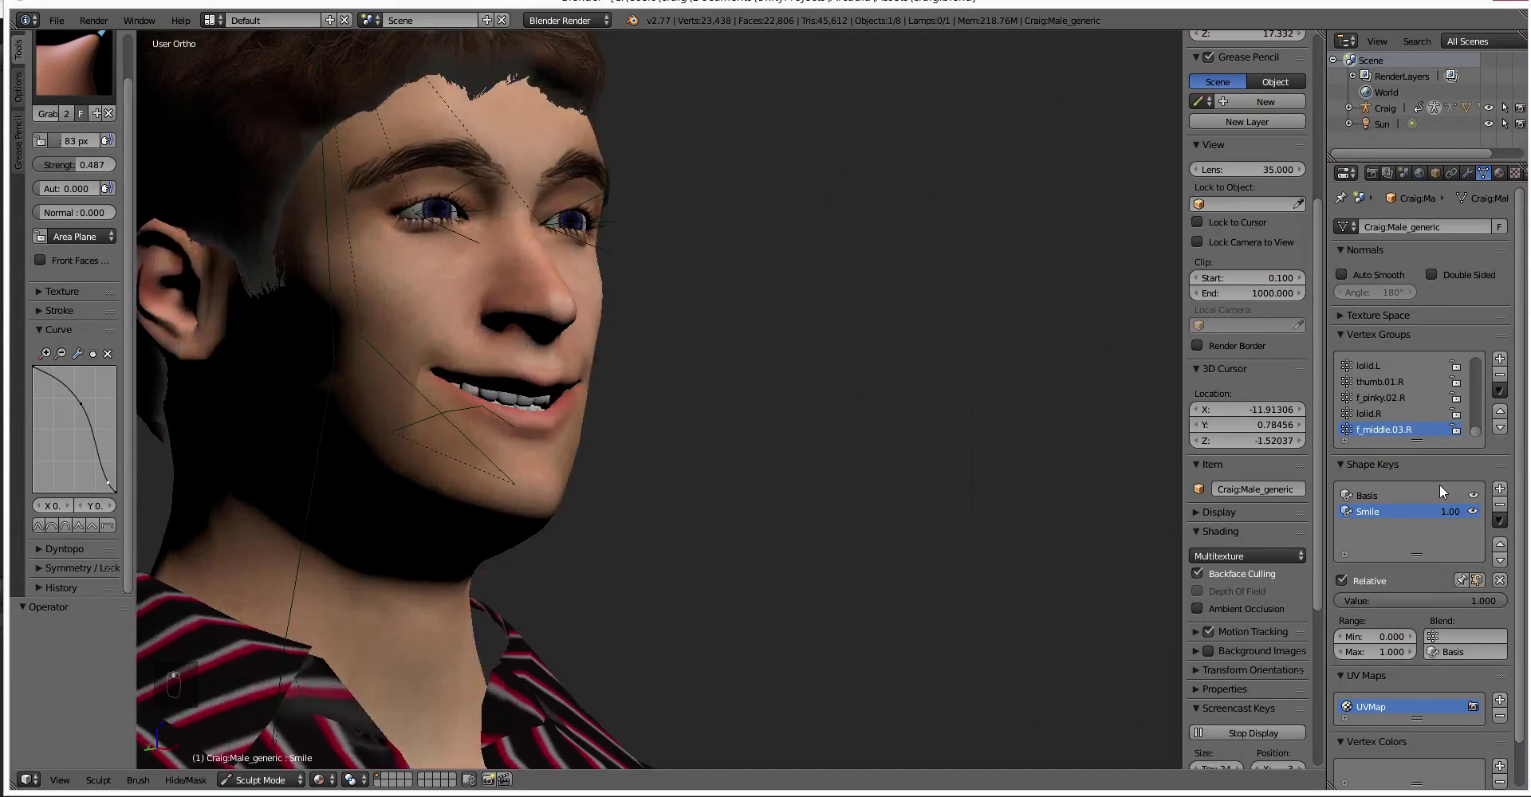
Preview the Smile shape key at values 0.414 and 0.724 while viewing the face from the front.
{"action": "left_click_drag", "start_coordinate": [1447, 517], "coordinate": [1376, 517]}
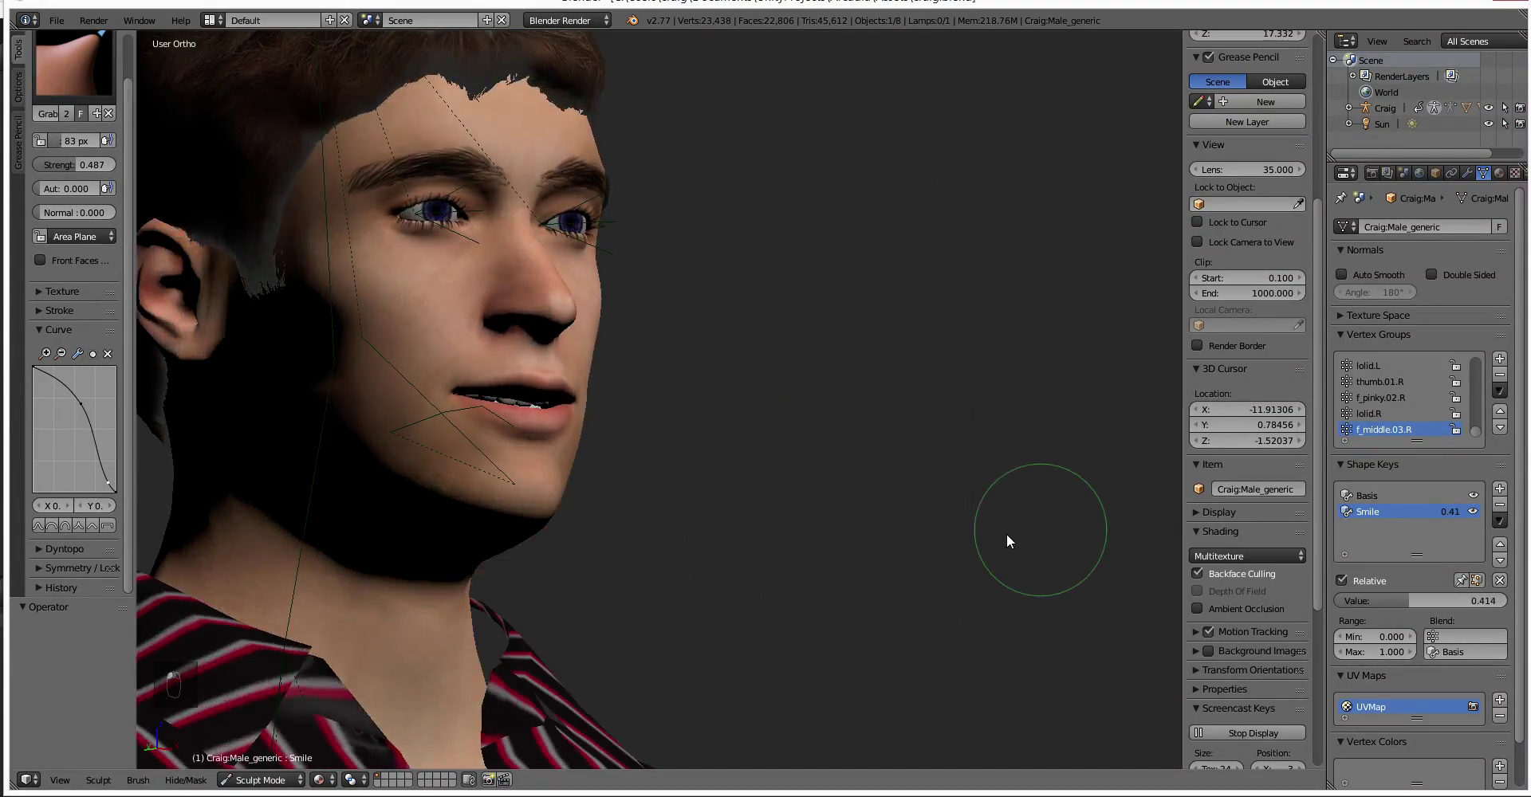
{"action": "middle_click_drag", "start_coordinate": [1030, 529], "coordinate": [834, 557]}
{"action": "middle_click_drag", "start_coordinate": [1156, 535], "coordinate": [1074, 505]}
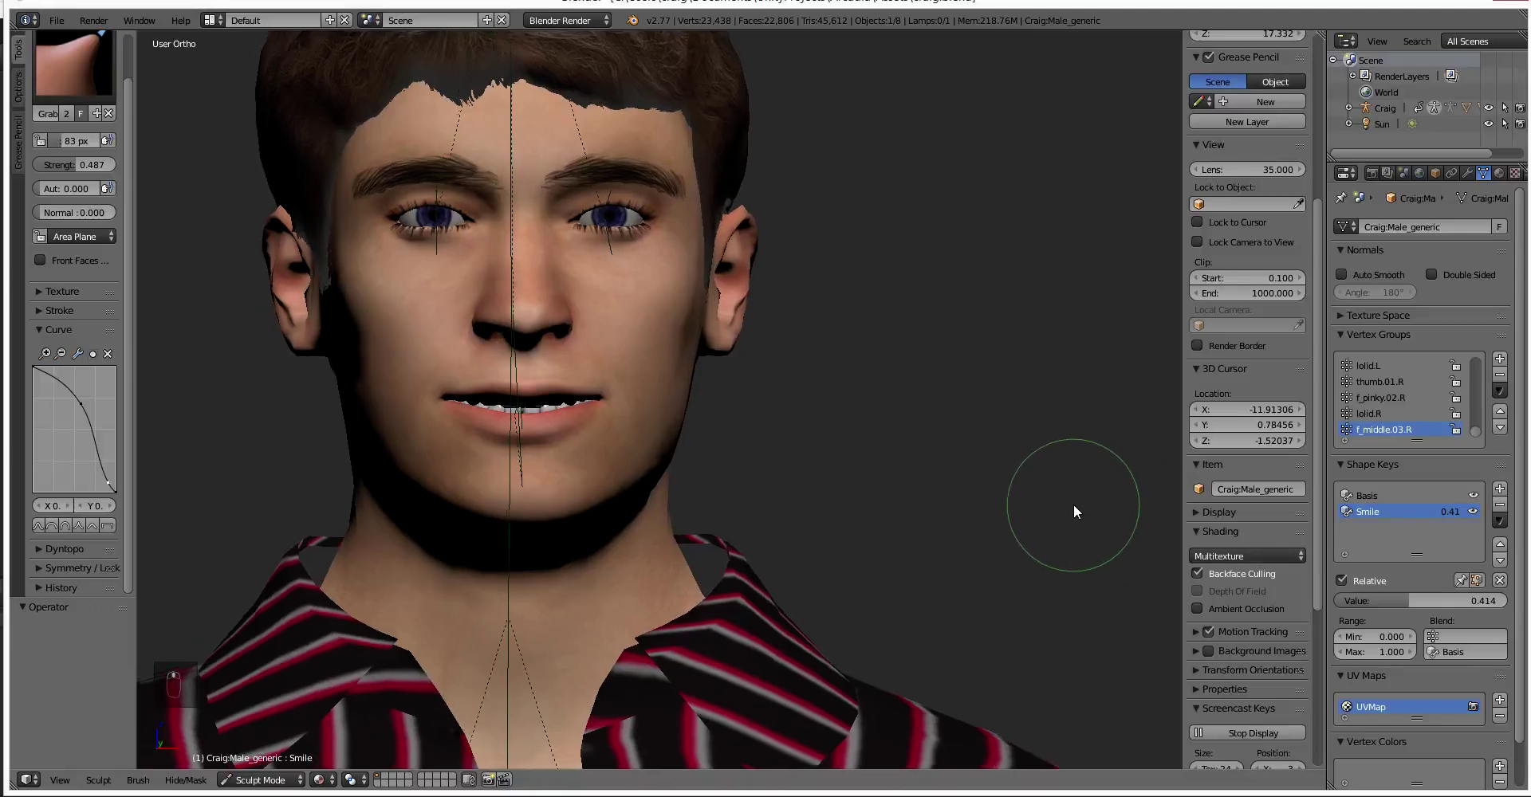
{"action": "left_click_drag", "start_coordinate": [1442, 508], "coordinate": [1481, 507]}
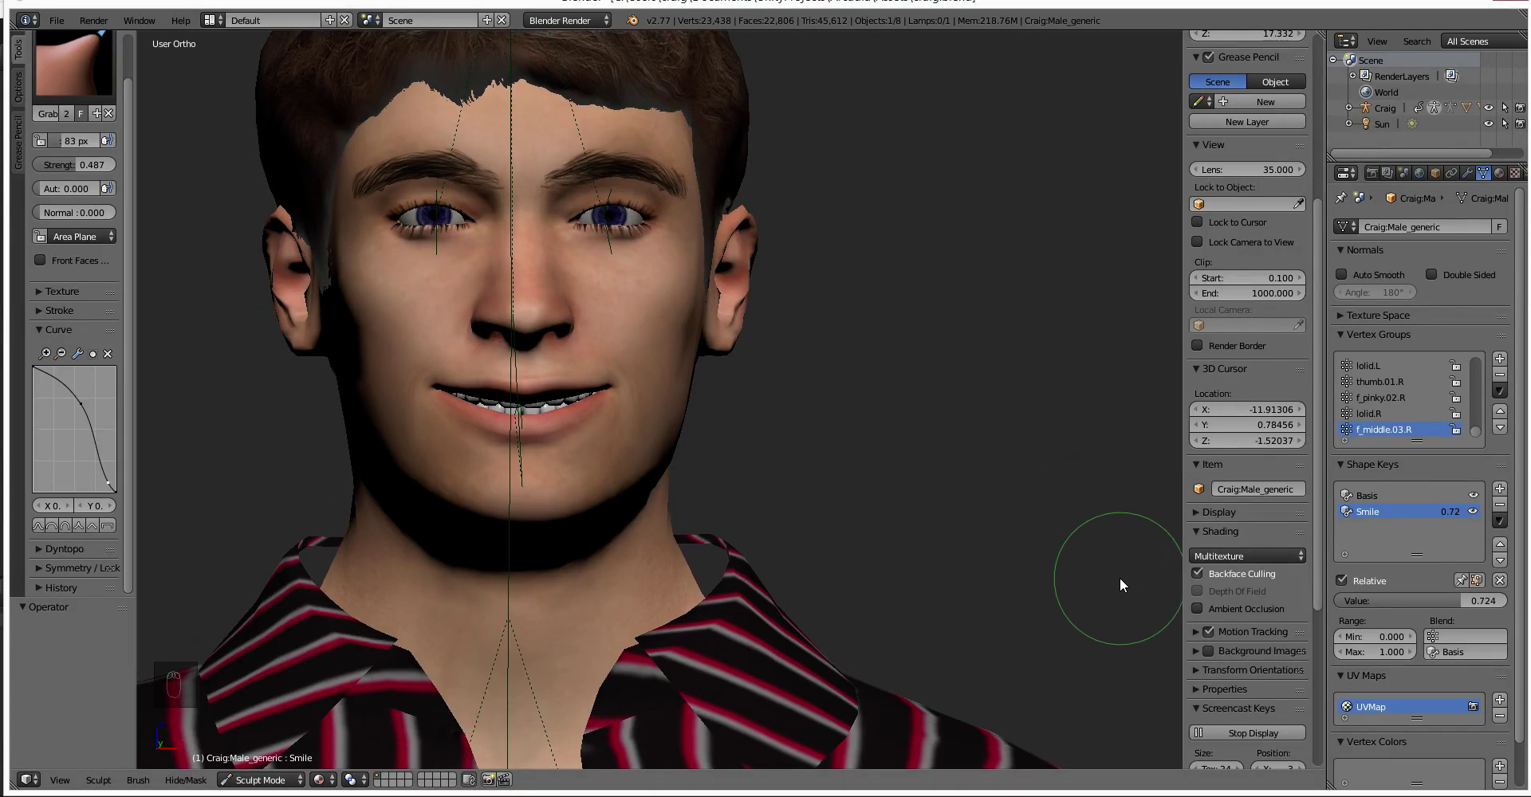
{"action": "middle_click_drag", "start_coordinate": [1064, 520], "coordinate": [1042, 537]}
Compare the face with the Smile shape key at 0 and at 1, and leave its value at 0.690.
{"action": "left_click_drag", "start_coordinate": [1450, 512], "coordinate": [1387, 511]}
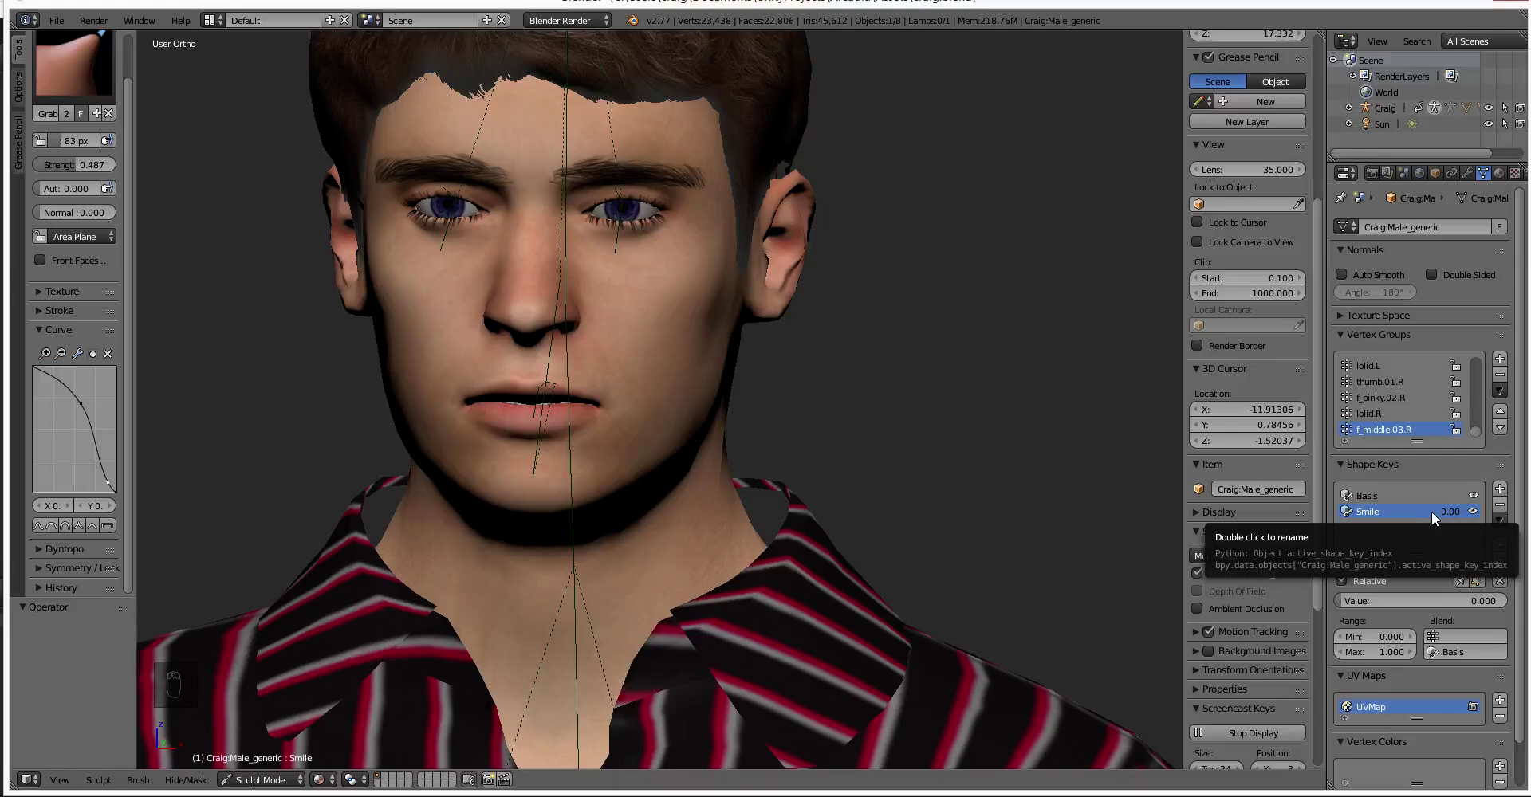
{"action": "left_click_drag", "start_coordinate": [1450, 511], "coordinate": [1498, 511]}
{"action": "mouse_move", "coordinate": [762, 608]}
{"action": "middle_mouse_down"}
{"action": "mouse_move", "coordinate": [651, 568]}
{"action": "mouse_move", "coordinate": [569, 599]}
{"action": "mouse_move", "coordinate": [689, 638]}
{"action": "mouse_move", "coordinate": [758, 591]}
{"action": "middle_mouse_up"}
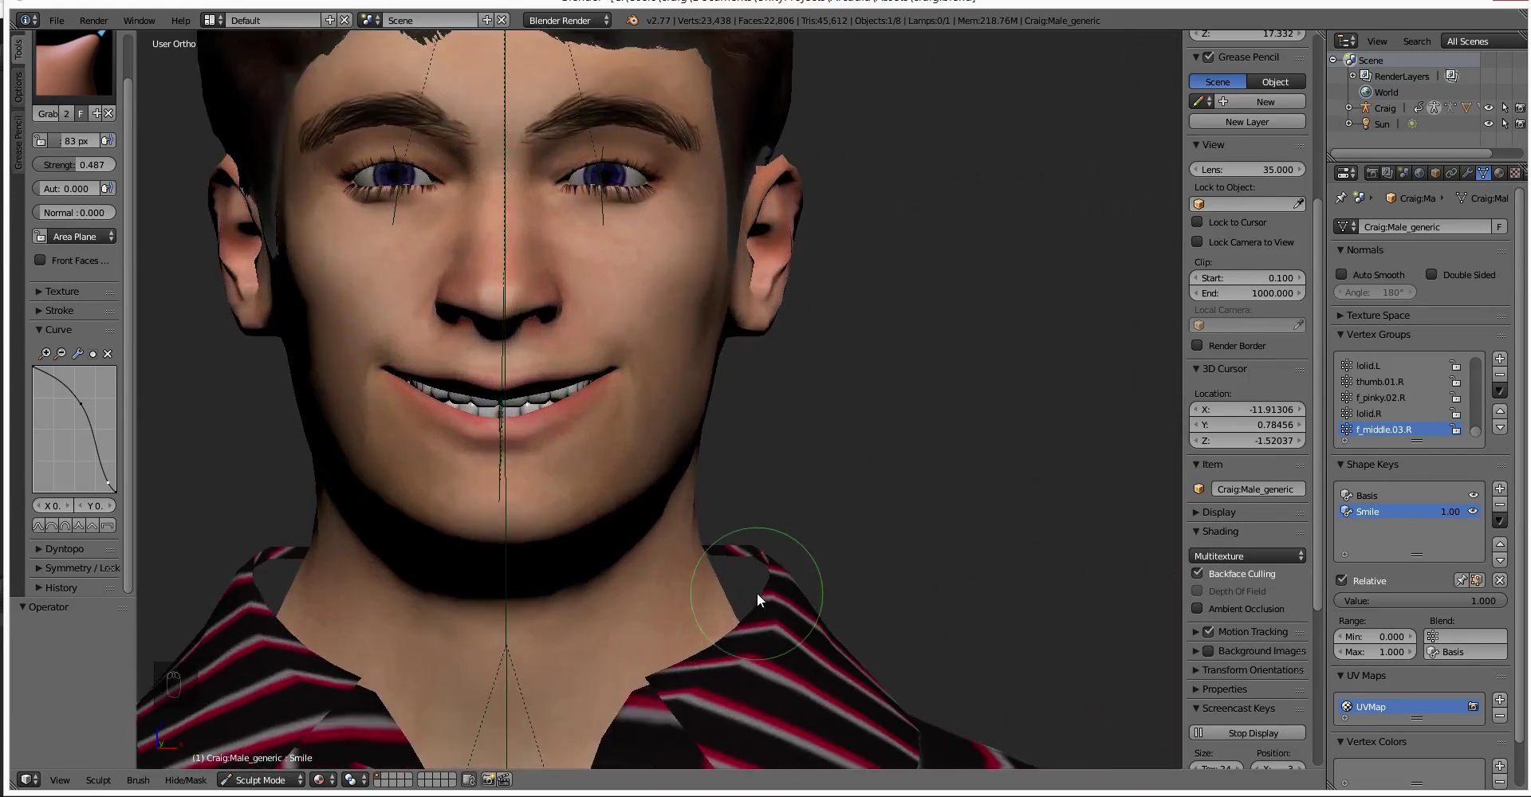
{"action": "left_click_drag", "start_coordinate": [1504, 601], "coordinate": [1430, 601]}
{"action": "left_click_drag", "start_coordinate": [1403, 511], "coordinate": [1415, 511]}
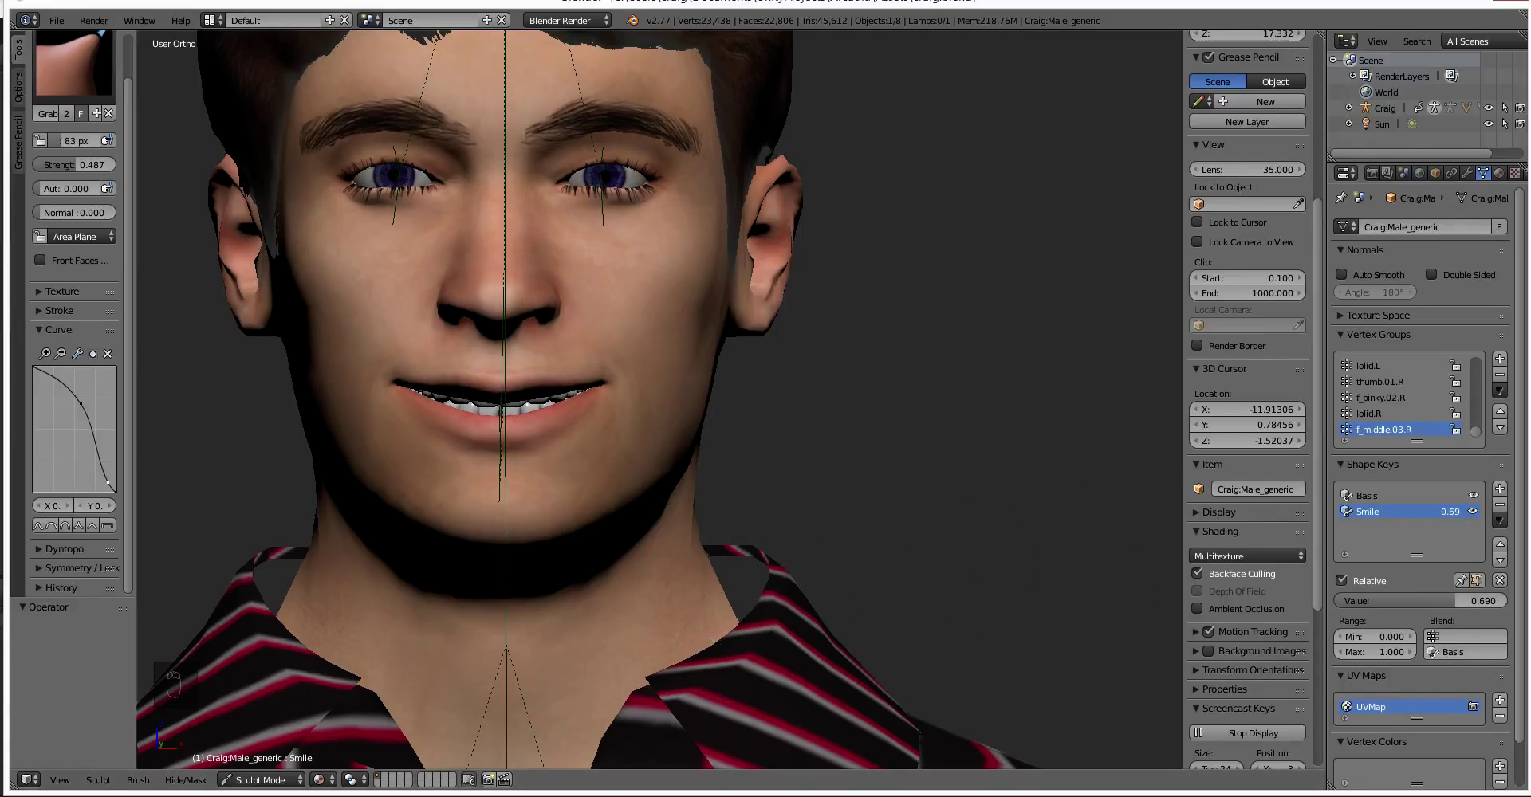
Compare the face from different angles with the Smile shape key at 0.655, and set its value to 0.
{"action": "middle_click_drag", "start_coordinate": [1169, 545], "coordinate": [931, 581]}
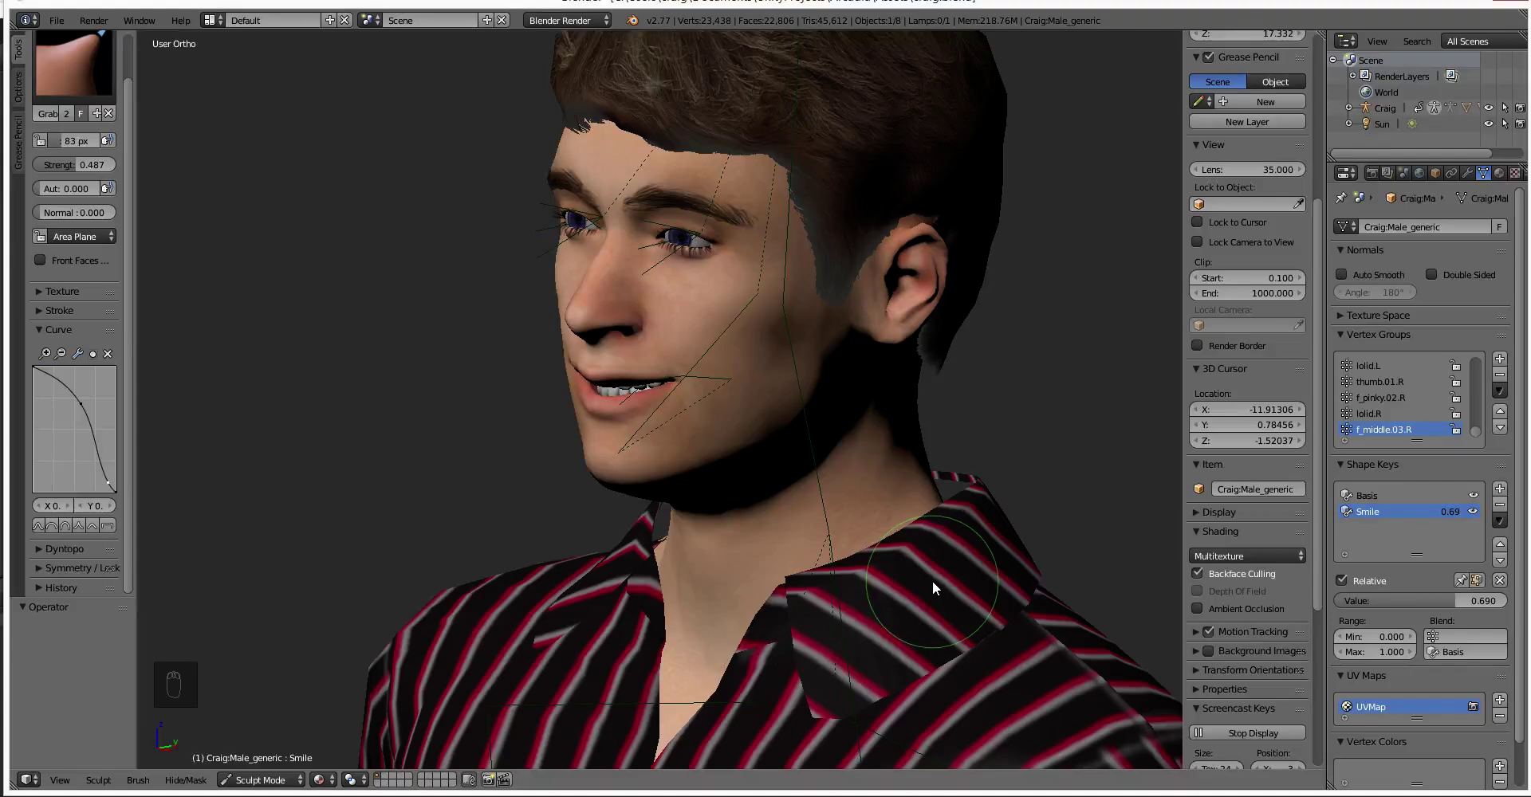
{"action": "mouse_move", "coordinate": [1456, 517]}
{"action": "left_mouse_down"}
{"action": "mouse_move", "coordinate": [1347, 517]}
{"action": "mouse_move", "coordinate": [1451, 517]}
{"action": "left_mouse_up"}
{"action": "middle_click_drag", "start_coordinate": [1023, 579], "coordinate": [1114, 566]}
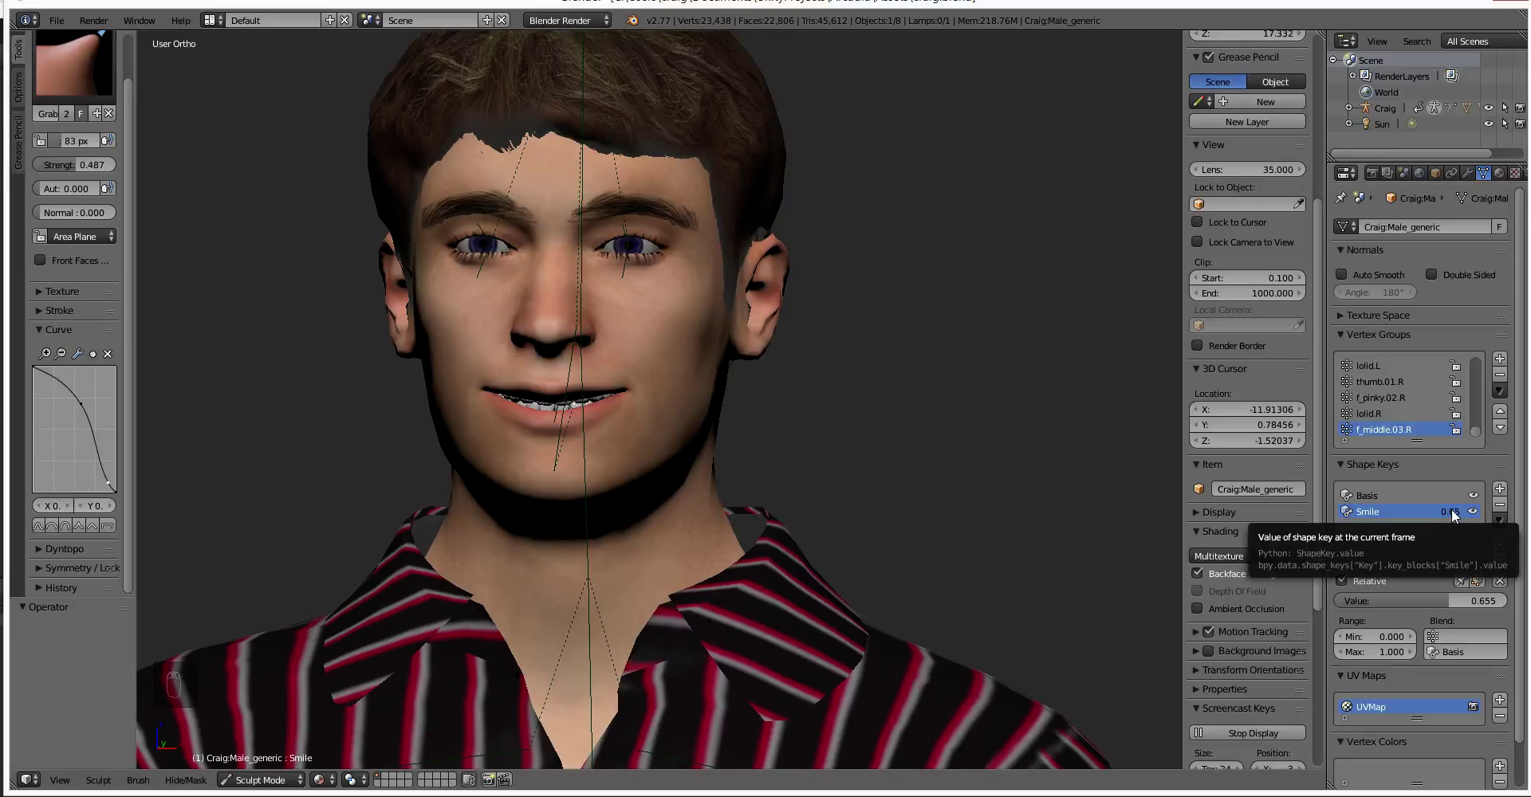
{"action": "middle_click_drag", "start_coordinate": [1041, 571], "coordinate": [951, 580]}
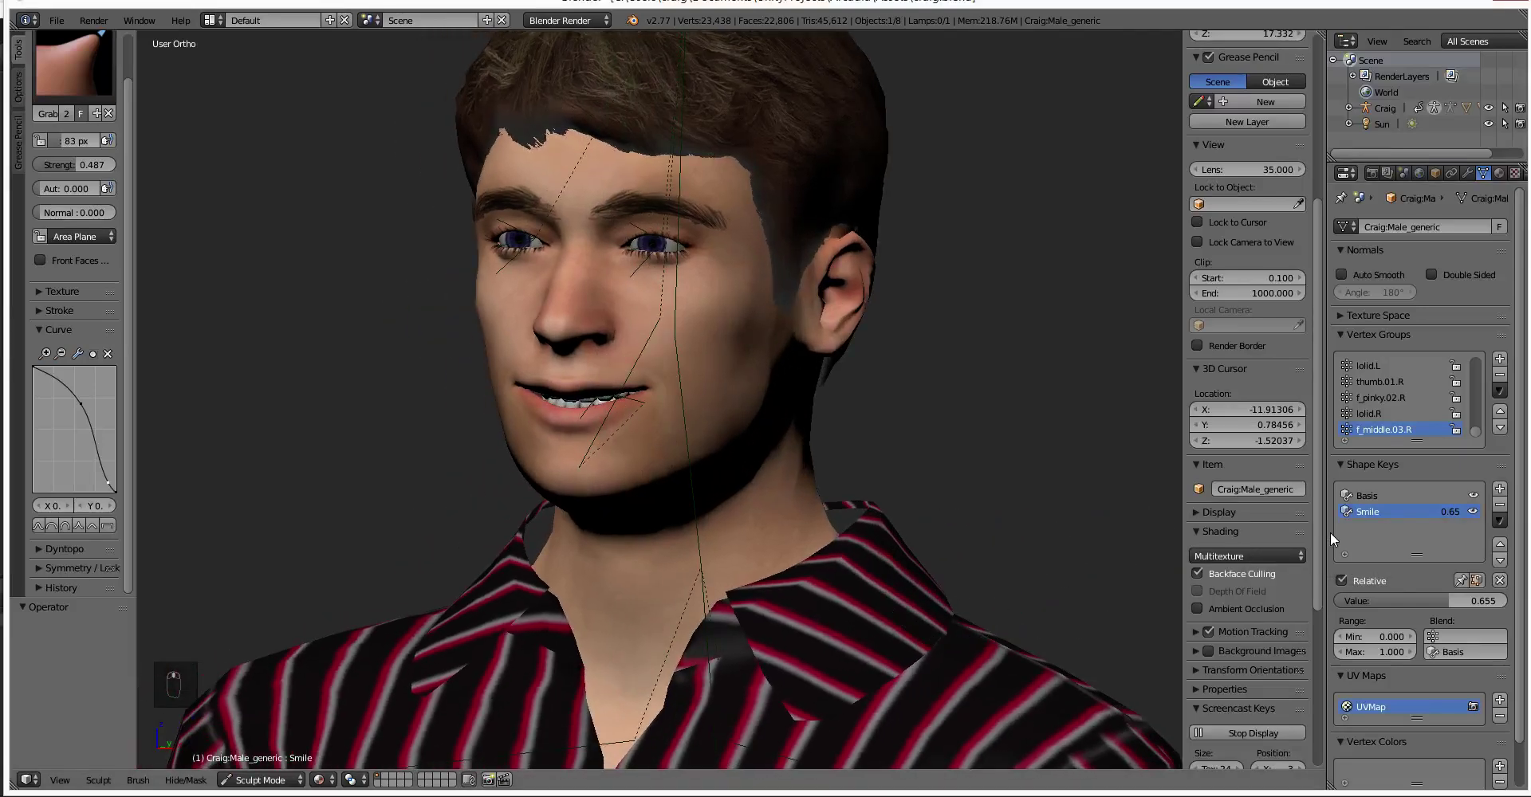
{"action": "left_click_drag", "start_coordinate": [1440, 512], "coordinate": [1388, 512]}
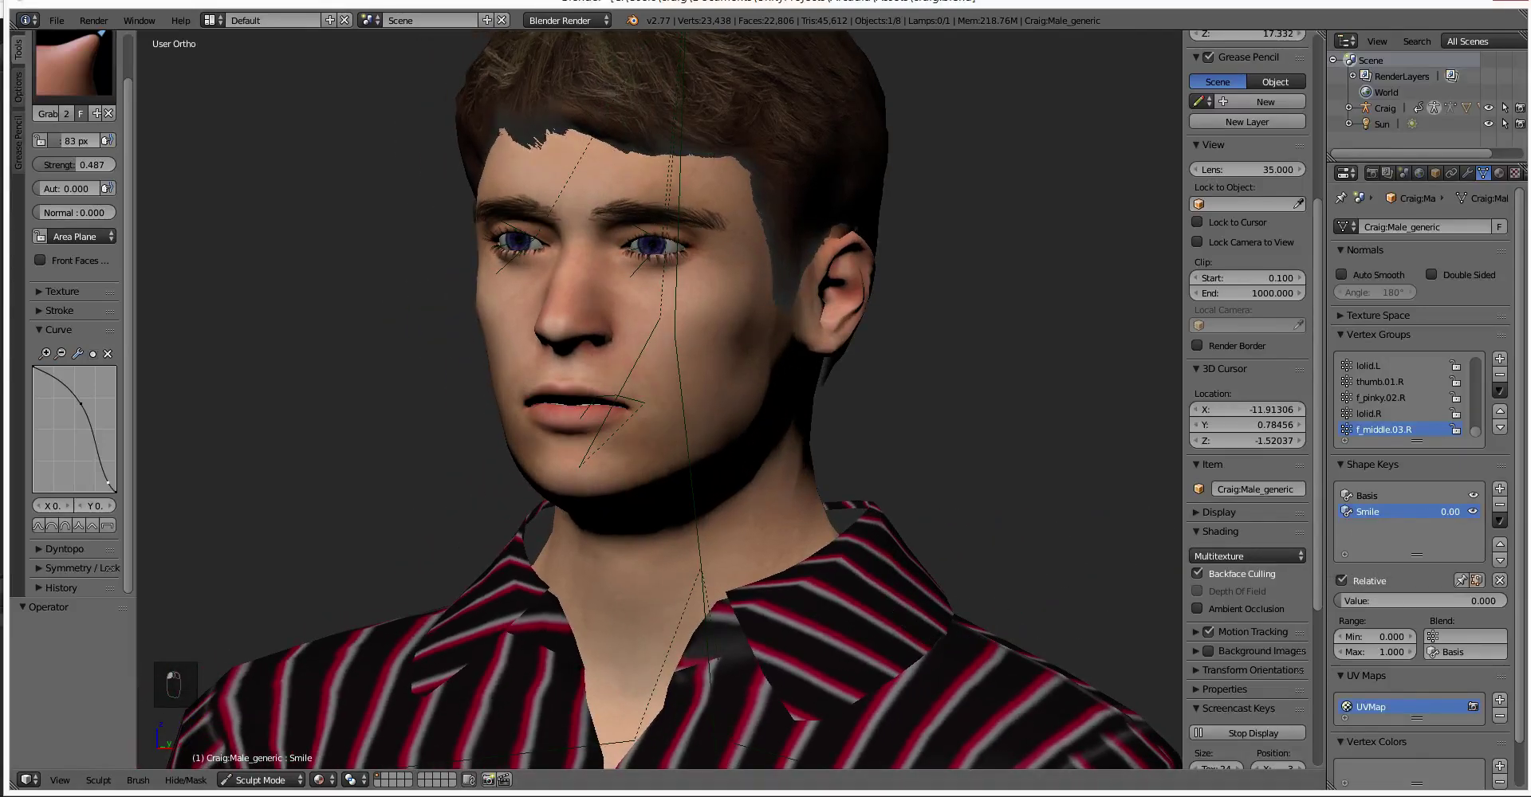
Add a new shape key below Smile and name it Hrmph.
{"action": "left_click", "coordinate": [1499, 489]}
{"action": "double_click", "coordinate": [1409, 527]}
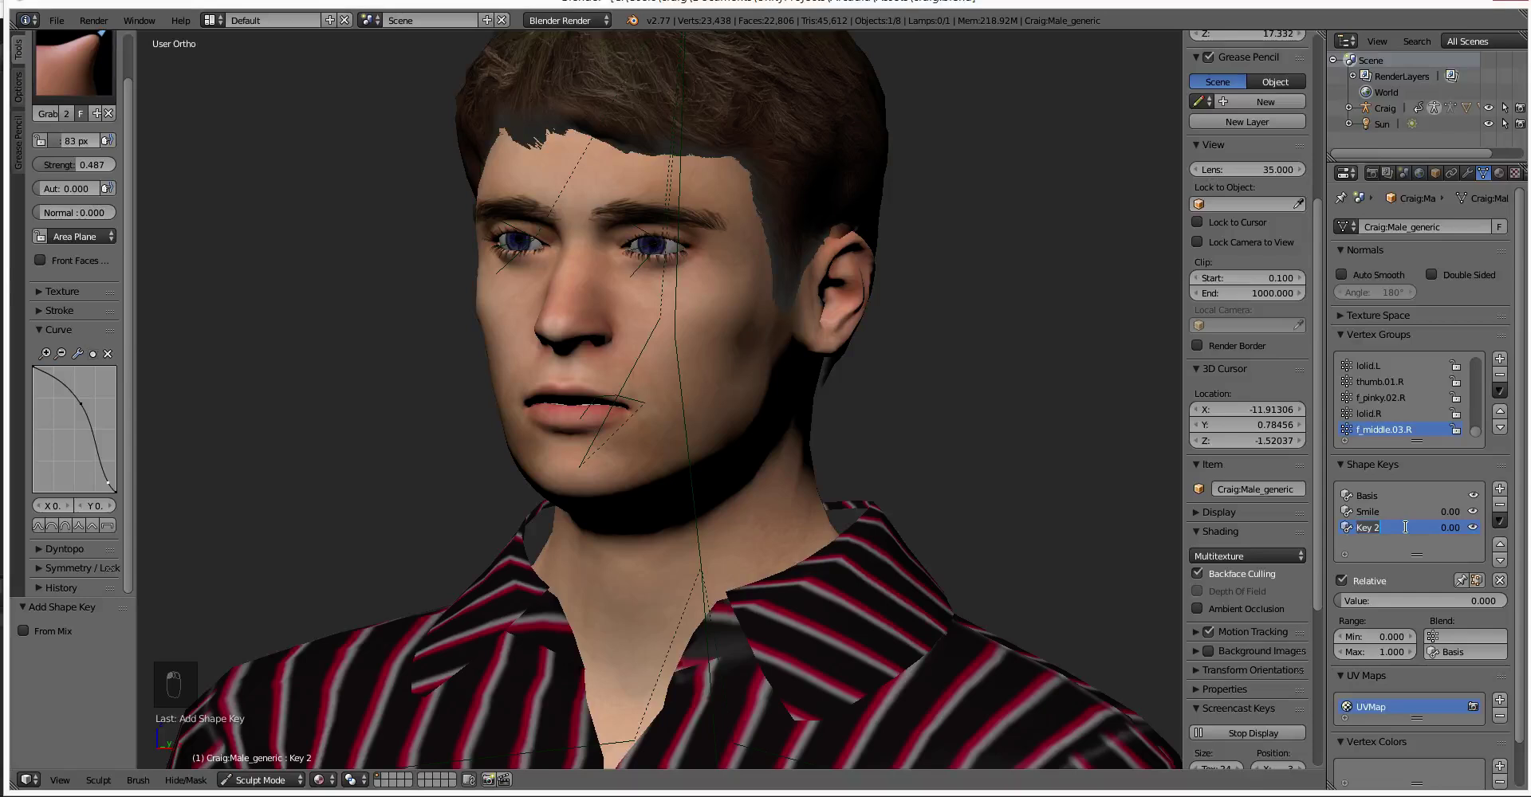
{"action": "type", "text": "Hrmp"}
{"action": "key", "text": "Return"}
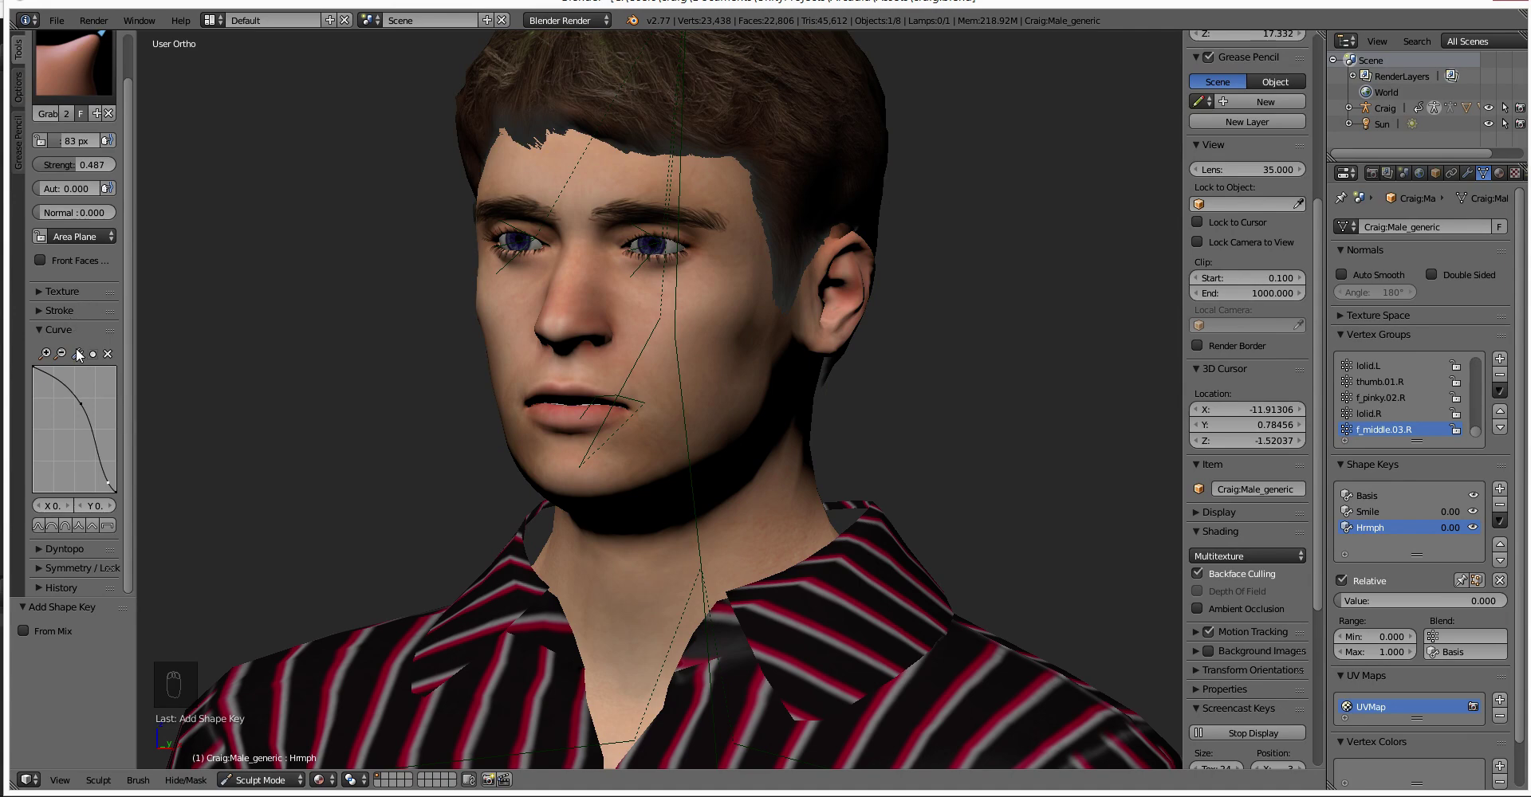
Turn off X mirroring for sculpting and set the Hrmph shape key's value to 1.000.
{"action": "left_click", "coordinate": [45, 331]}
{"action": "left_click", "coordinate": [41, 368]}
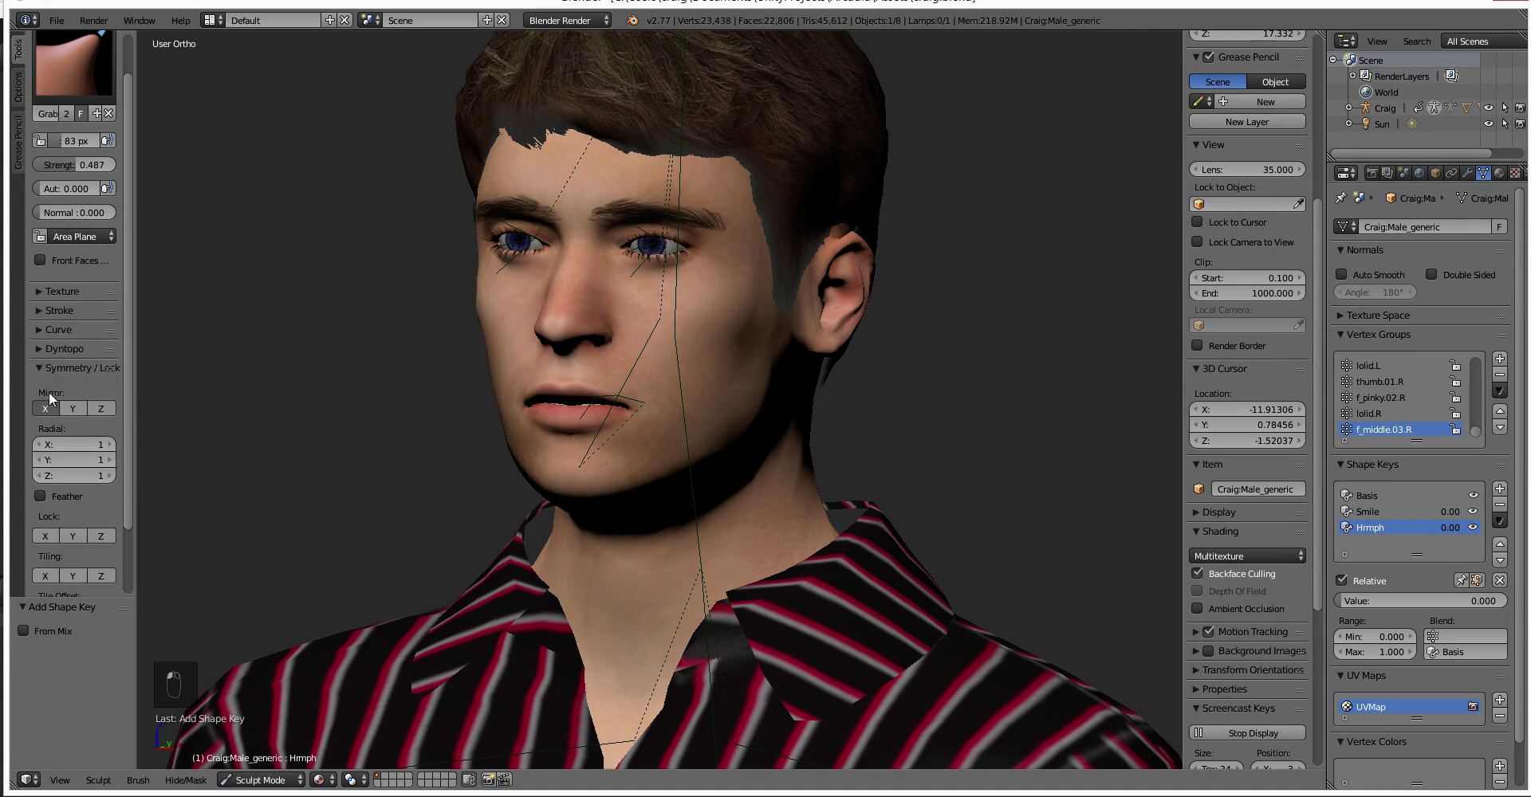
{"action": "middle_click_drag", "start_coordinate": [622, 407], "coordinate": [649, 415]}
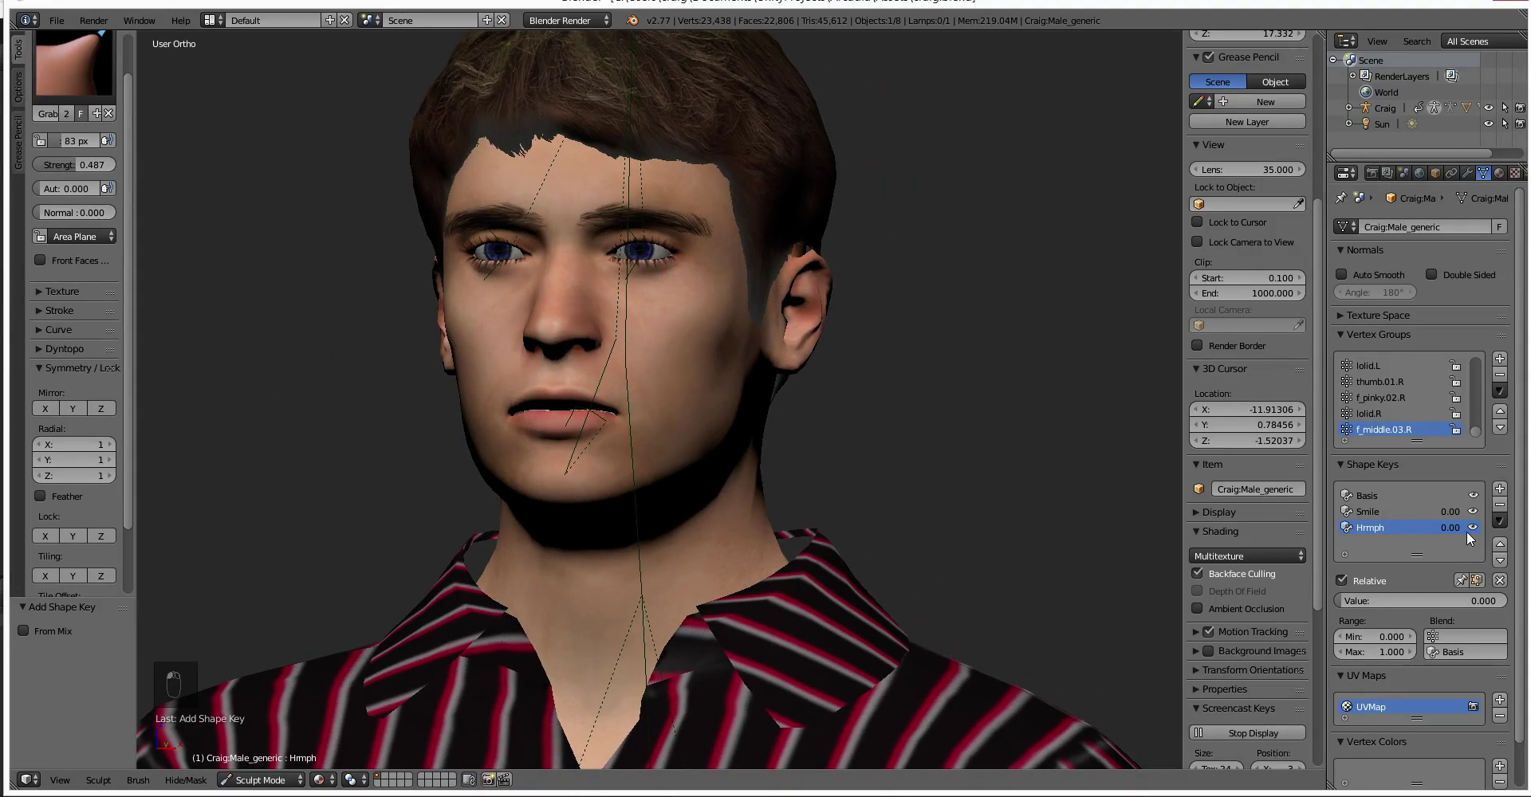
{"action": "left_click_drag", "start_coordinate": [1413, 601], "coordinate": [1506, 601]}
Pull one mouth corner upward with the Grab brush for a lopsided expression, undoing unwanted strokes.
{"action": "scroll", "coordinate": [537, 349], "scroll_direction": "up", "scroll_amount": 2}
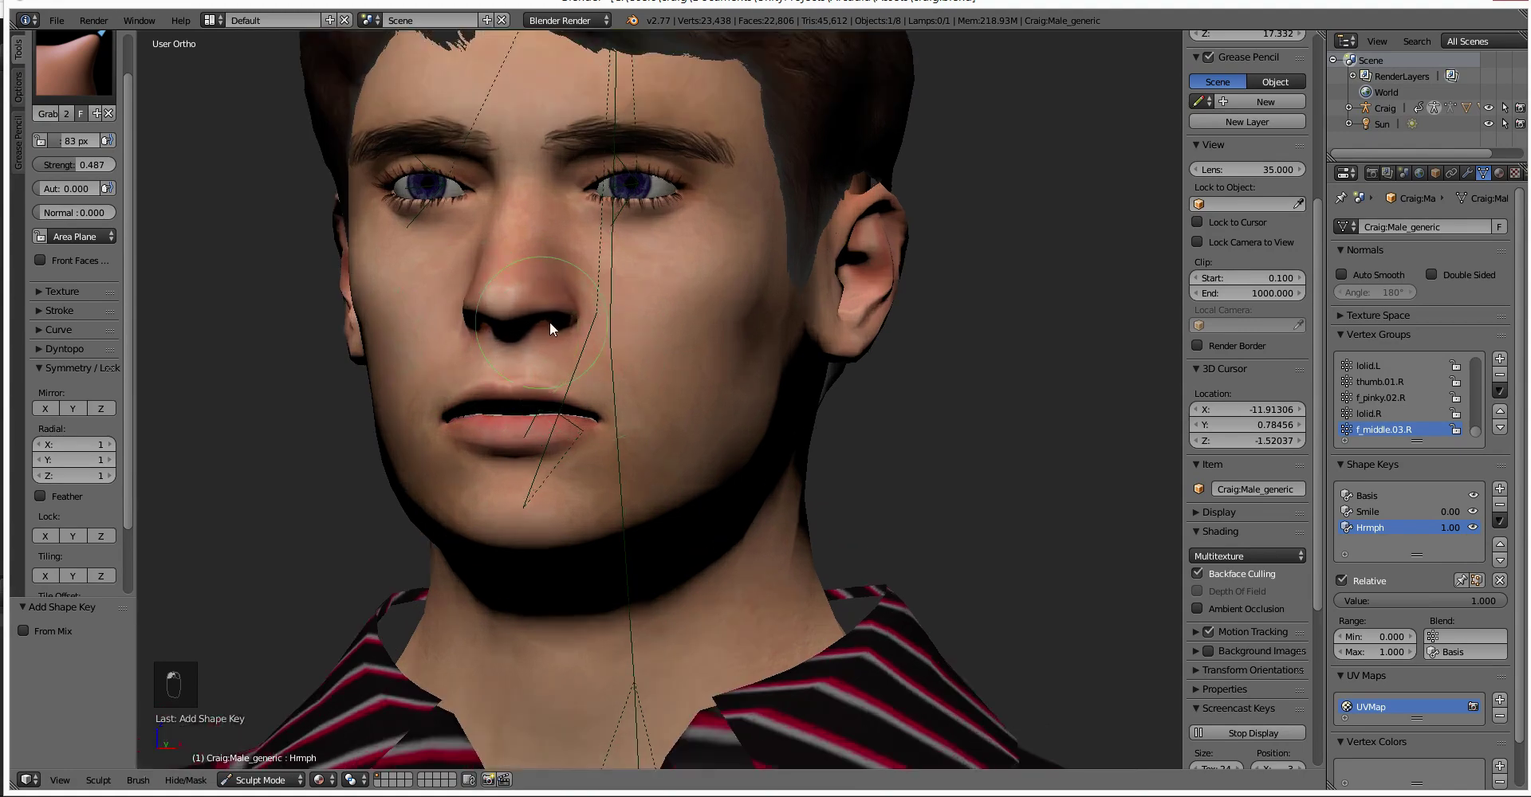
{"action": "key", "text": "ctrl+z"}
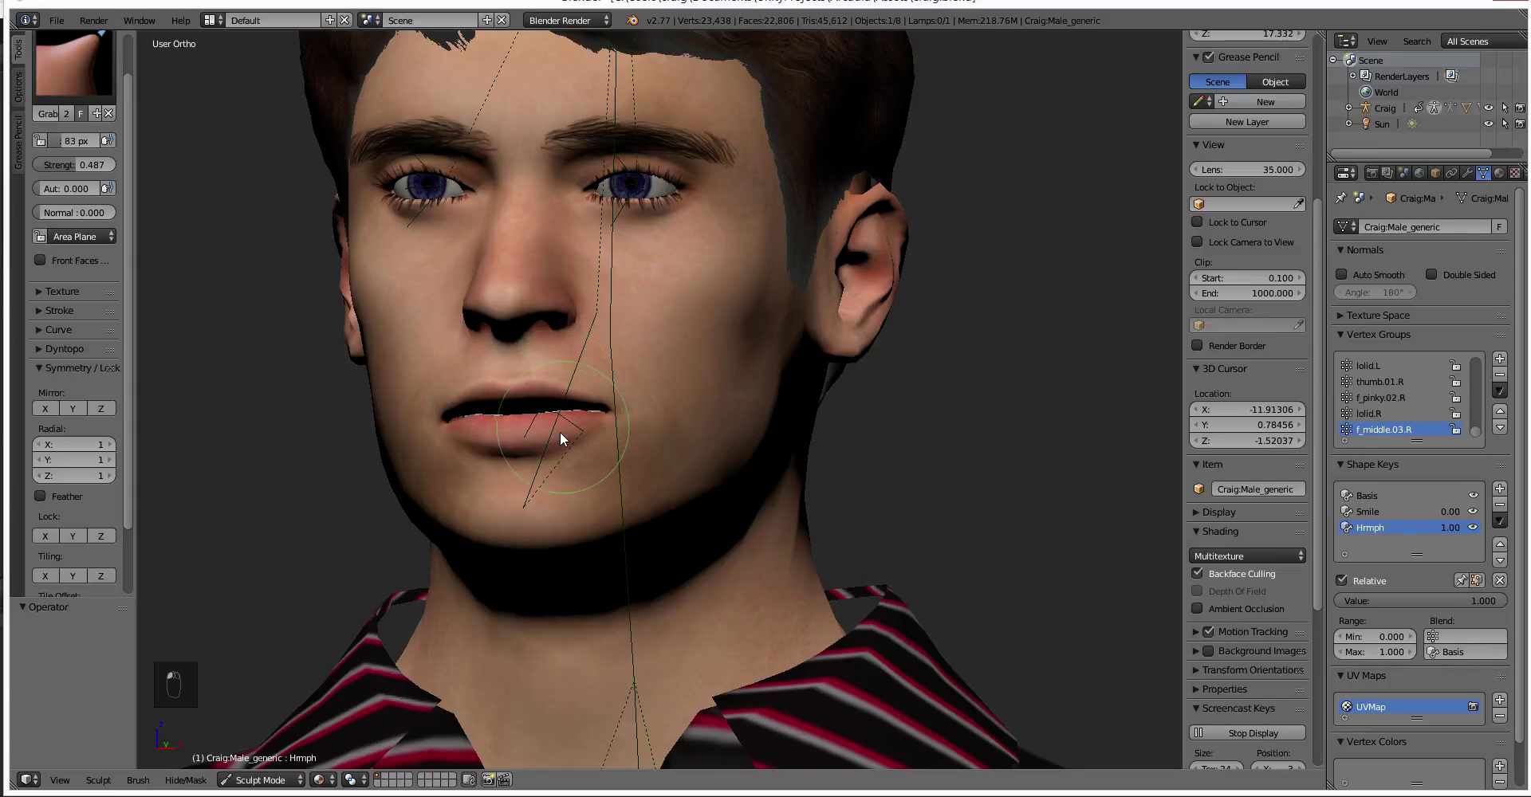
{"action": "scroll", "coordinate": [564, 434], "scroll_direction": "down", "scroll_amount": 3}
{"action": "mouse_move", "coordinate": [577, 434]}
{"action": "middle_mouse_down"}
{"action": "mouse_move", "coordinate": [563, 457]}
{"action": "mouse_move", "coordinate": [600, 409]}
{"action": "mouse_move", "coordinate": [653, 399]}
{"action": "mouse_move", "coordinate": [582, 427]}
{"action": "mouse_move", "coordinate": [673, 400]}
{"action": "middle_mouse_up"}
{"action": "key", "text": "ctrl+z"}
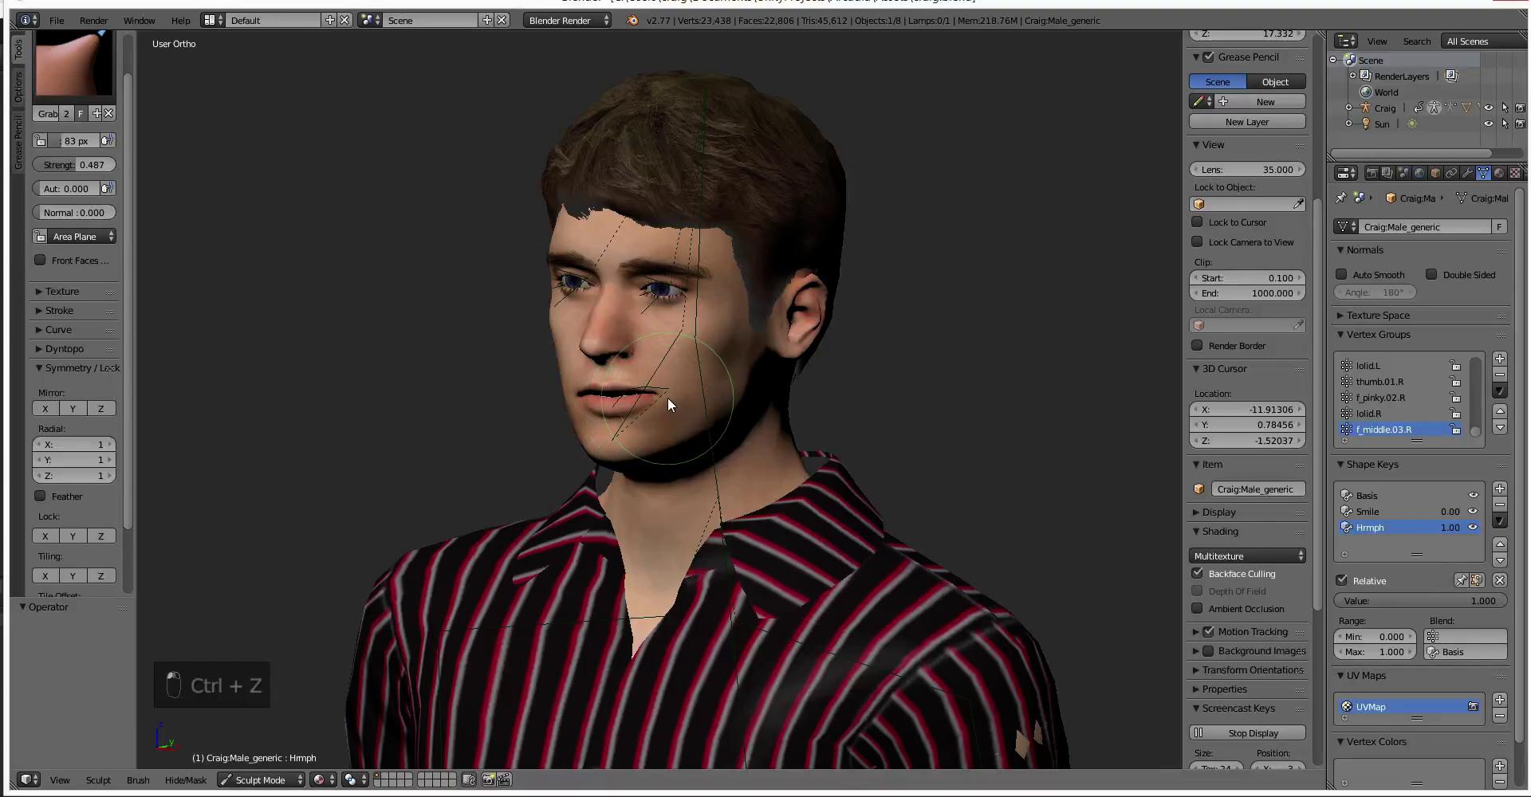
{"action": "key", "text": "ctrl+z"}
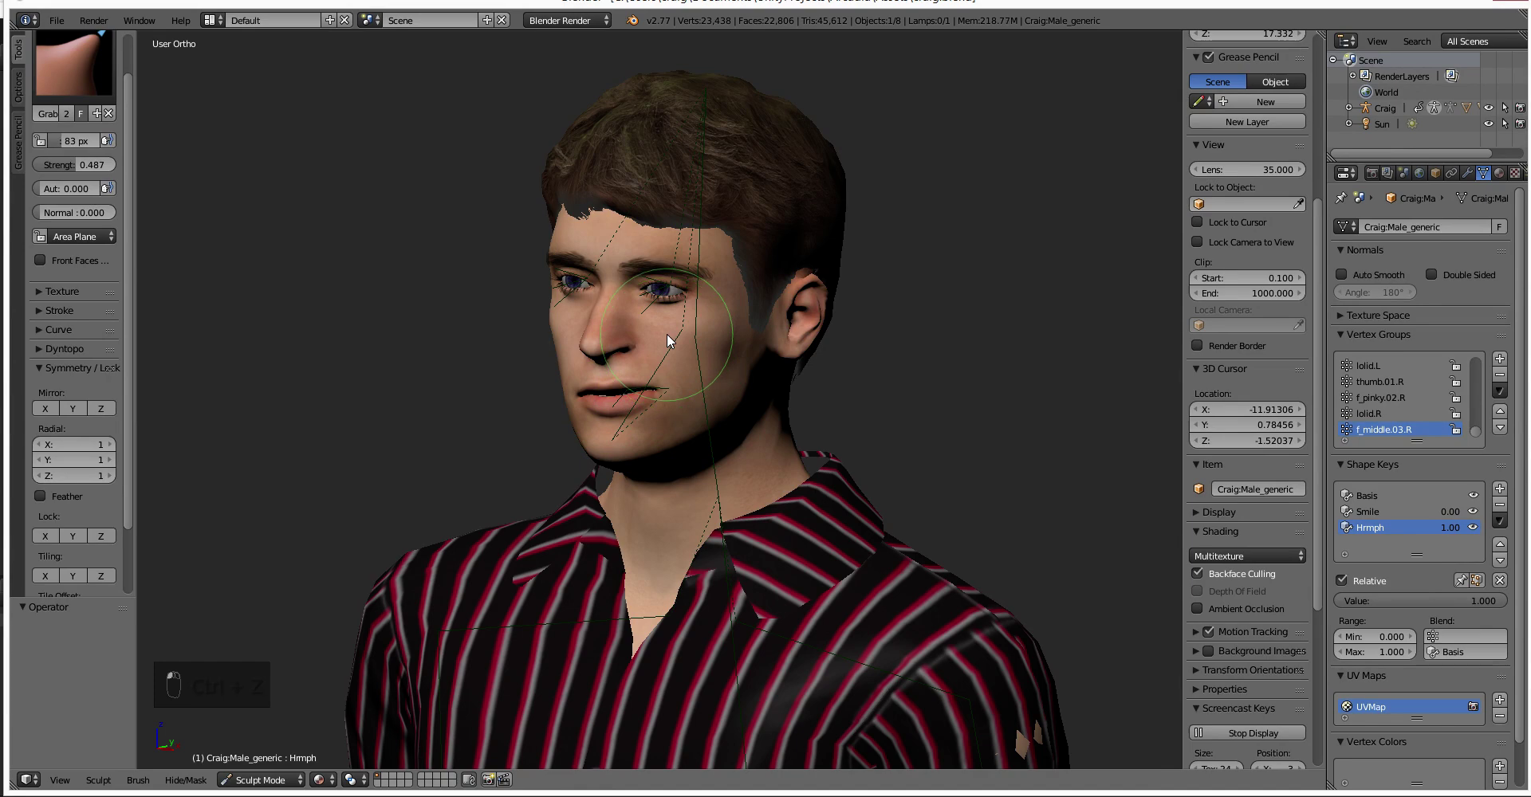
{"action": "middle_click_drag", "start_coordinate": [645, 357], "coordinate": [692, 350]}
Raise two vertices at the lower eyelid of the character's left eye along Z in Edit Mode, and return to Sculpt Mode.
{"action": "key", "text": "Tab"}
{"action": "scroll", "coordinate": [637, 221], "scroll_direction": "up", "scroll_amount": 3}
{"action": "scroll", "coordinate": [637, 221], "scroll_direction": "up", "scroll_amount": 5}
{"action": "right_click", "coordinate": [621, 373]}
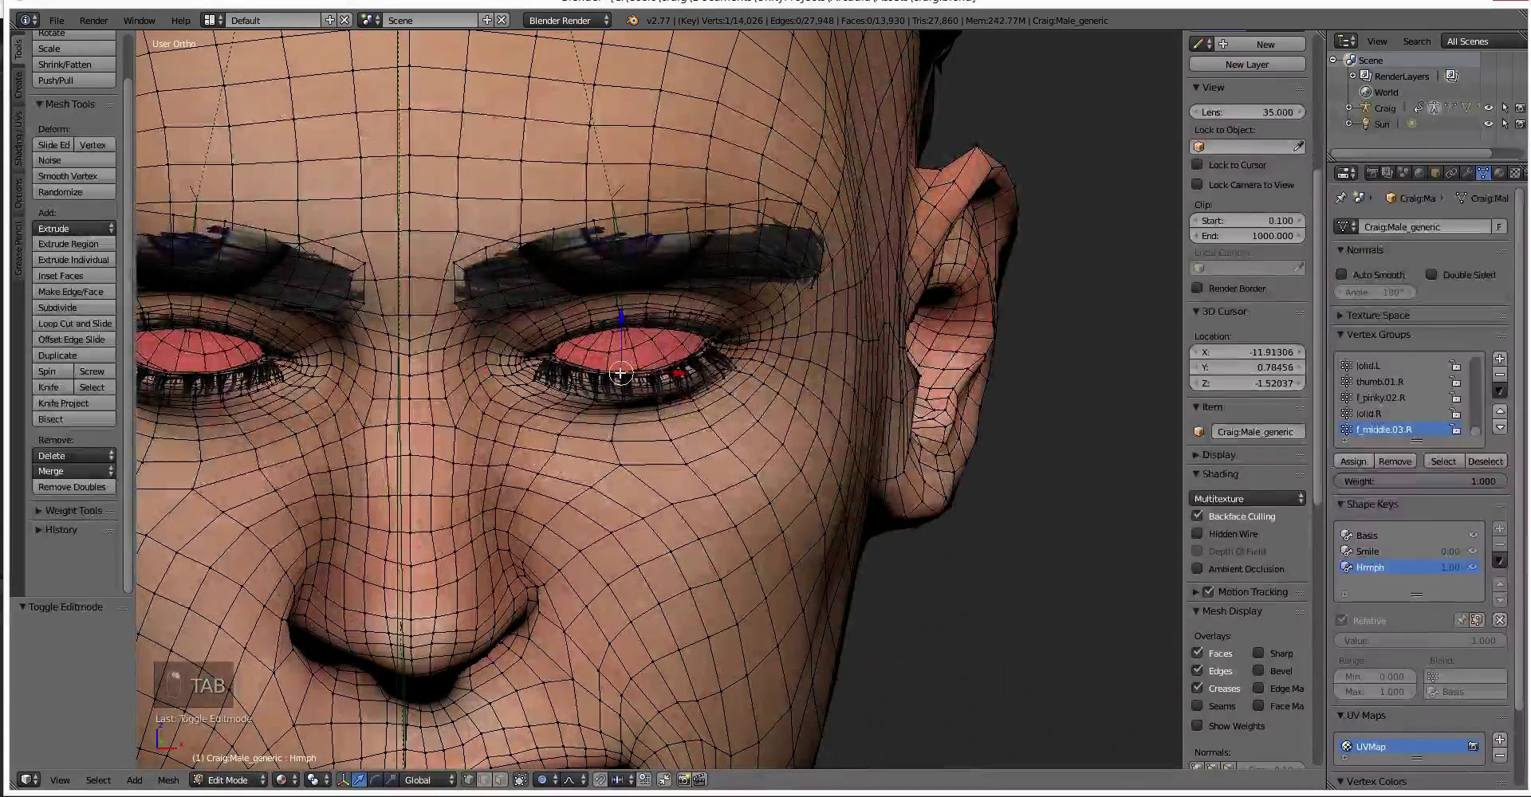
{"action": "left_click_drag", "start_coordinate": [622, 315], "coordinate": [623, 308]}
{"action": "middle_click_drag", "start_coordinate": [635, 341], "coordinate": [601, 419]}
{"action": "right_click", "coordinate": [601, 396]}
{"action": "left_click_drag", "start_coordinate": [601, 346], "coordinate": [600, 342]}
{"action": "scroll", "coordinate": [581, 453], "scroll_direction": "down", "scroll_amount": 2}
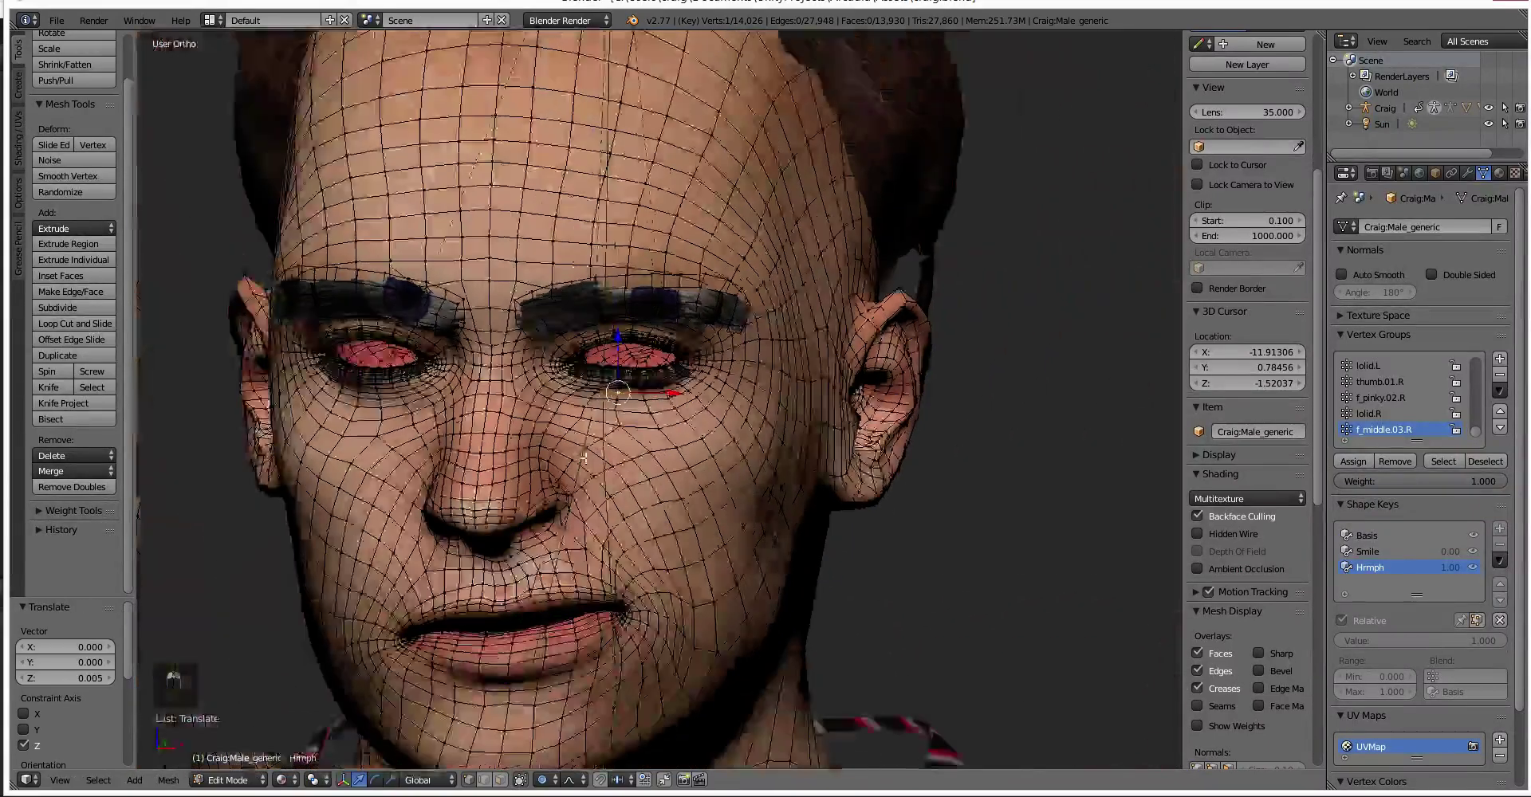
{"action": "key", "text": "Tab"}
Reshape the eyebrows and the opposite mouth corner unevenly with the Grab brush, undoing the last stroke.
{"action": "scroll", "coordinate": [629, 491], "scroll_direction": "down", "scroll_amount": 3}
{"action": "mouse_move", "coordinate": [629, 491]}
{"action": "middle_mouse_down"}
{"action": "mouse_move", "coordinate": [595, 471]}
{"action": "mouse_move", "coordinate": [634, 462]}
{"action": "mouse_move", "coordinate": [684, 489]}
{"action": "mouse_move", "coordinate": [678, 398]}
{"action": "middle_mouse_up"}
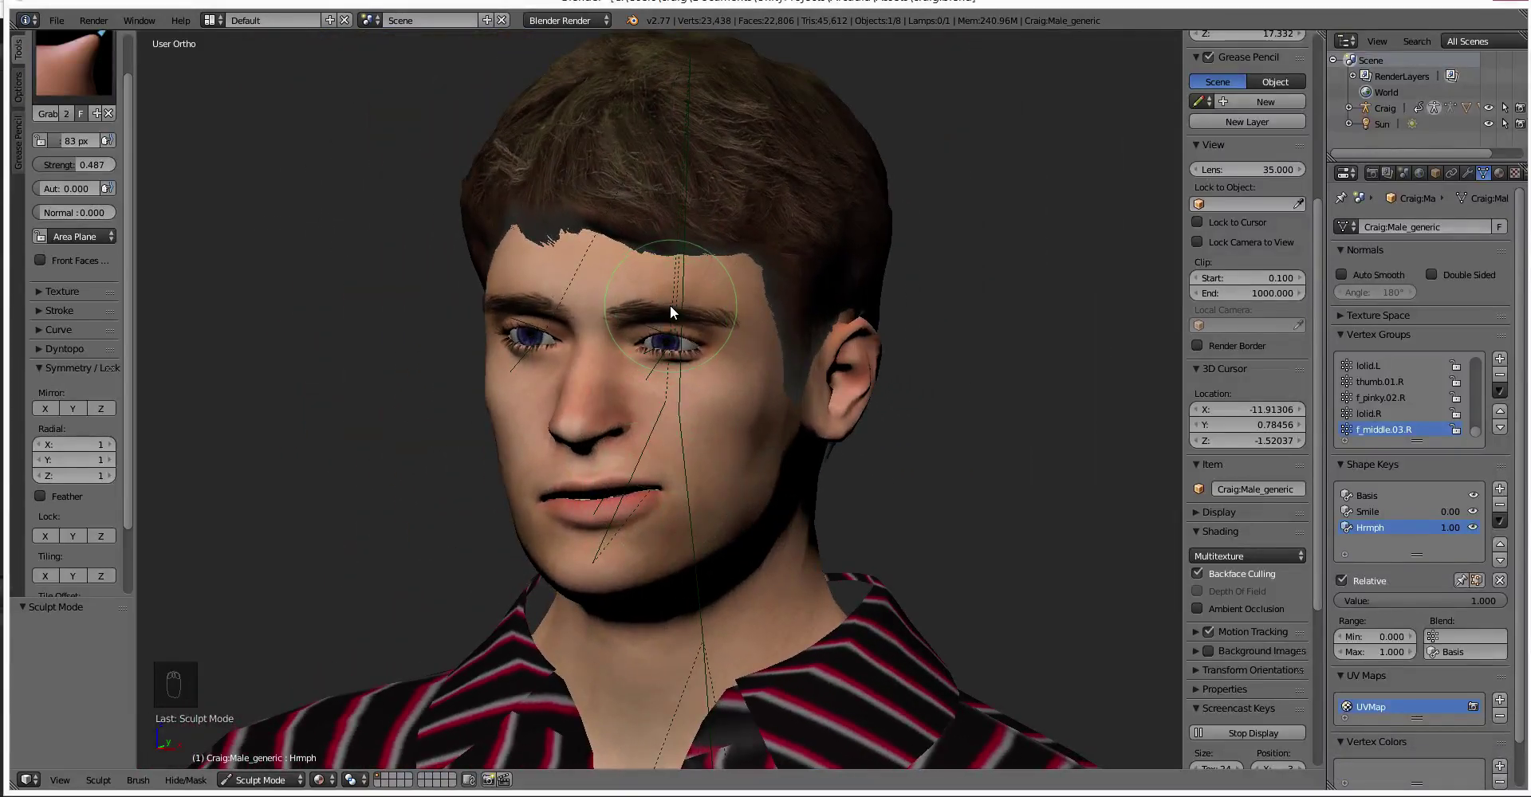
{"action": "middle_click_drag", "start_coordinate": [663, 300], "coordinate": [676, 298]}
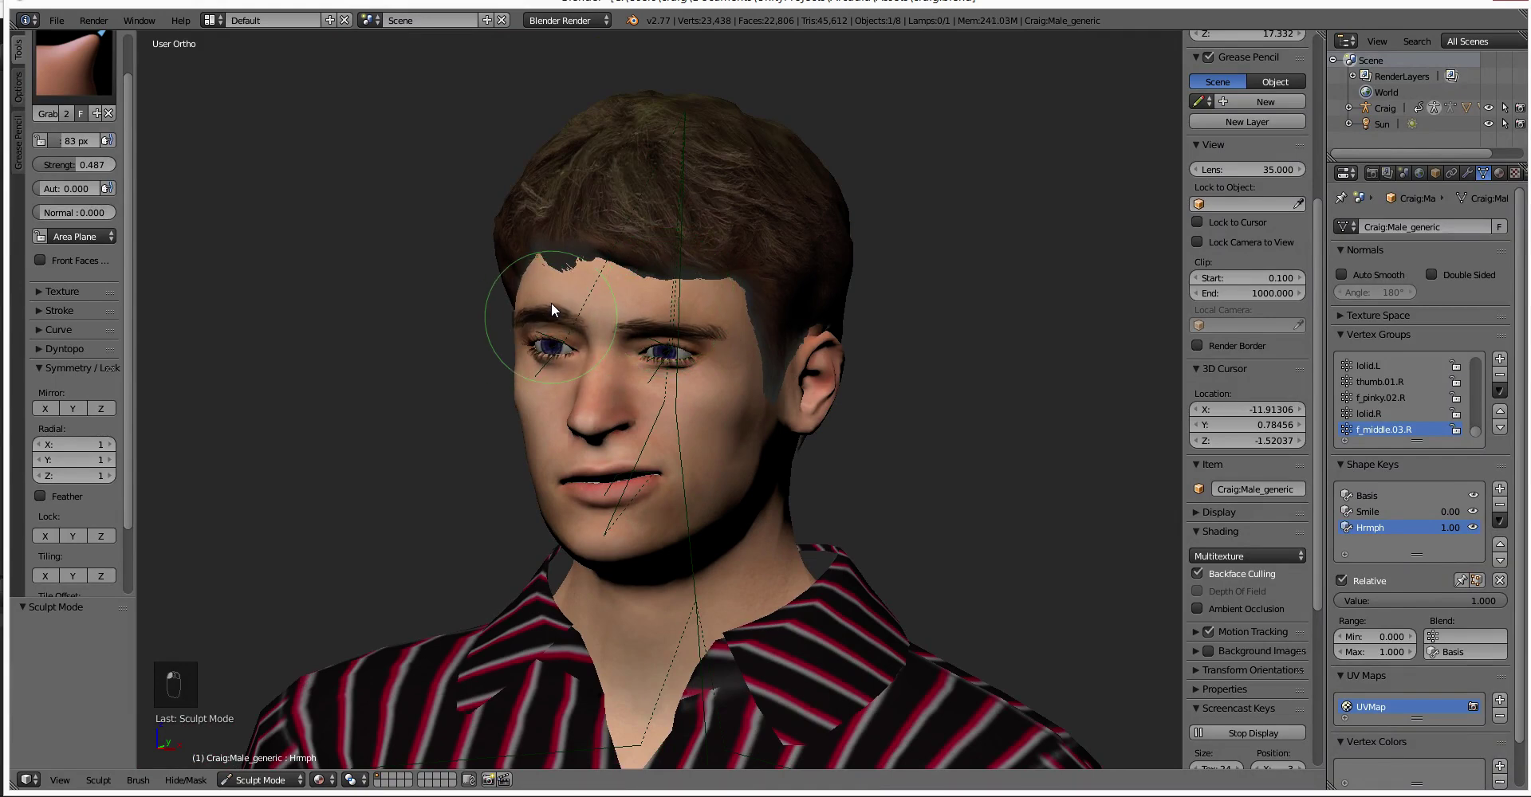
{"action": "mouse_move", "coordinate": [551, 300]}
{"action": "middle_mouse_down"}
{"action": "mouse_move", "coordinate": [525, 442]}
{"action": "mouse_move", "coordinate": [582, 400]}
{"action": "mouse_move", "coordinate": [558, 415]}
{"action": "mouse_move", "coordinate": [529, 342]}
{"action": "mouse_move", "coordinate": [573, 547]}
{"action": "mouse_move", "coordinate": [535, 504]}
{"action": "middle_mouse_up"}
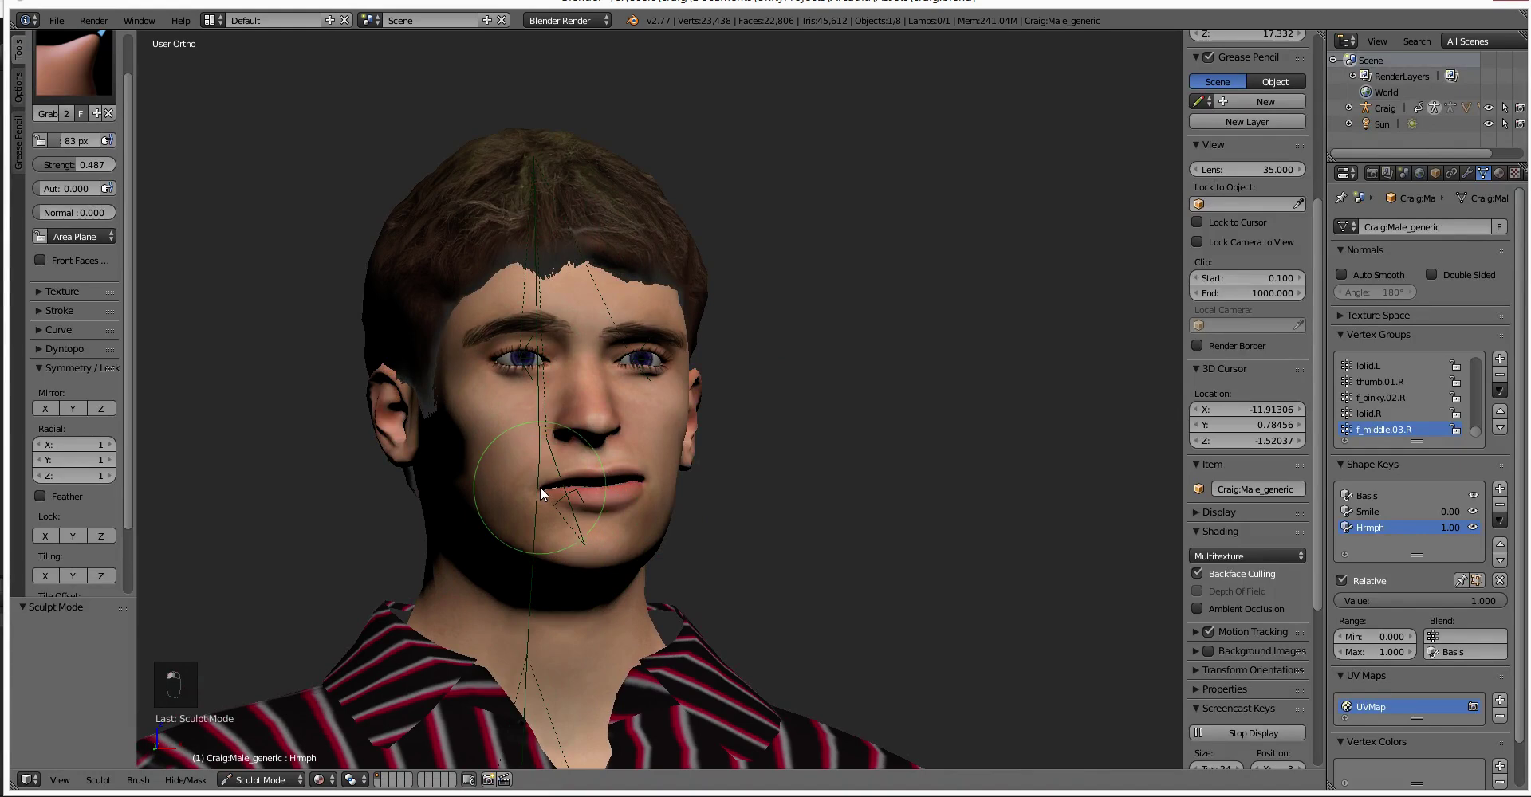
{"action": "key", "text": "ctrl+z"}
{"action": "middle_click_drag", "start_coordinate": [388, 361], "coordinate": [358, 351]}
Try the Twist brush on the lower mouth corner and undo the strokes.
{"action": "left_click", "coordinate": [74, 64]}
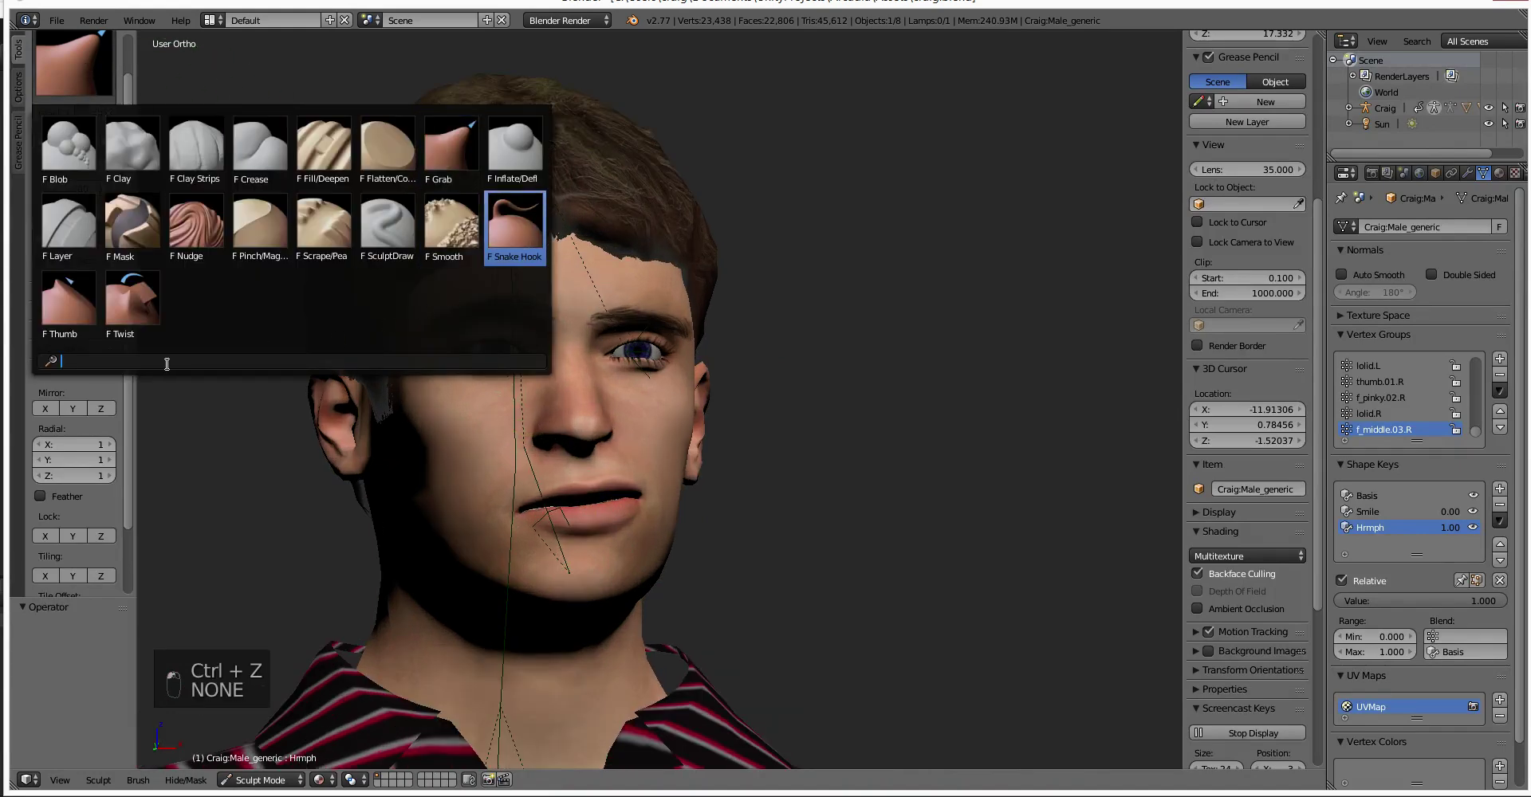
{"action": "left_click", "coordinate": [143, 319]}
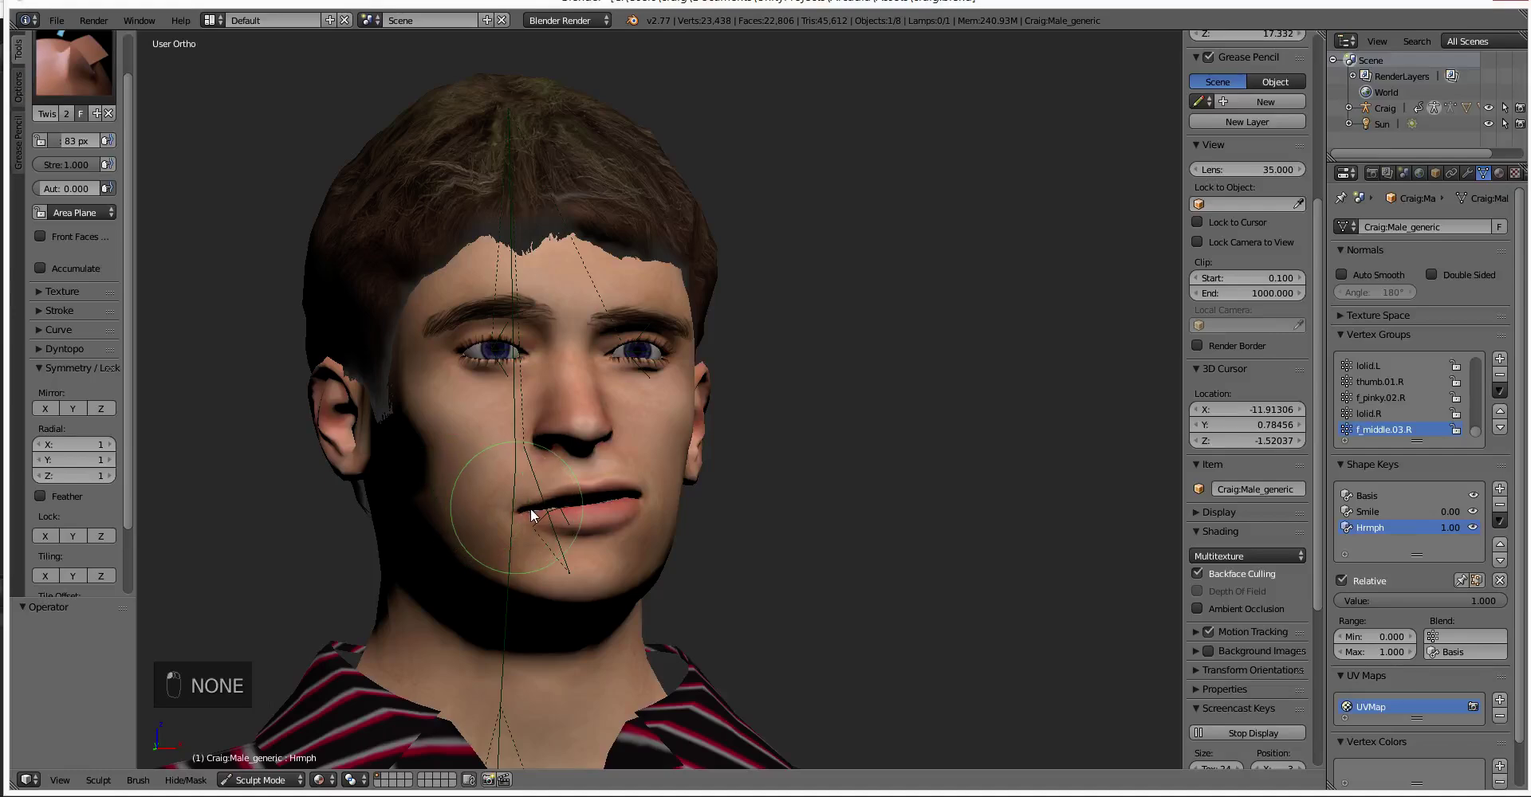
{"action": "left_click_drag", "start_coordinate": [512, 505], "coordinate": [510, 505]}
{"action": "key", "text": "ctrl+z"}
{"action": "key", "text": "ctrl+z"}
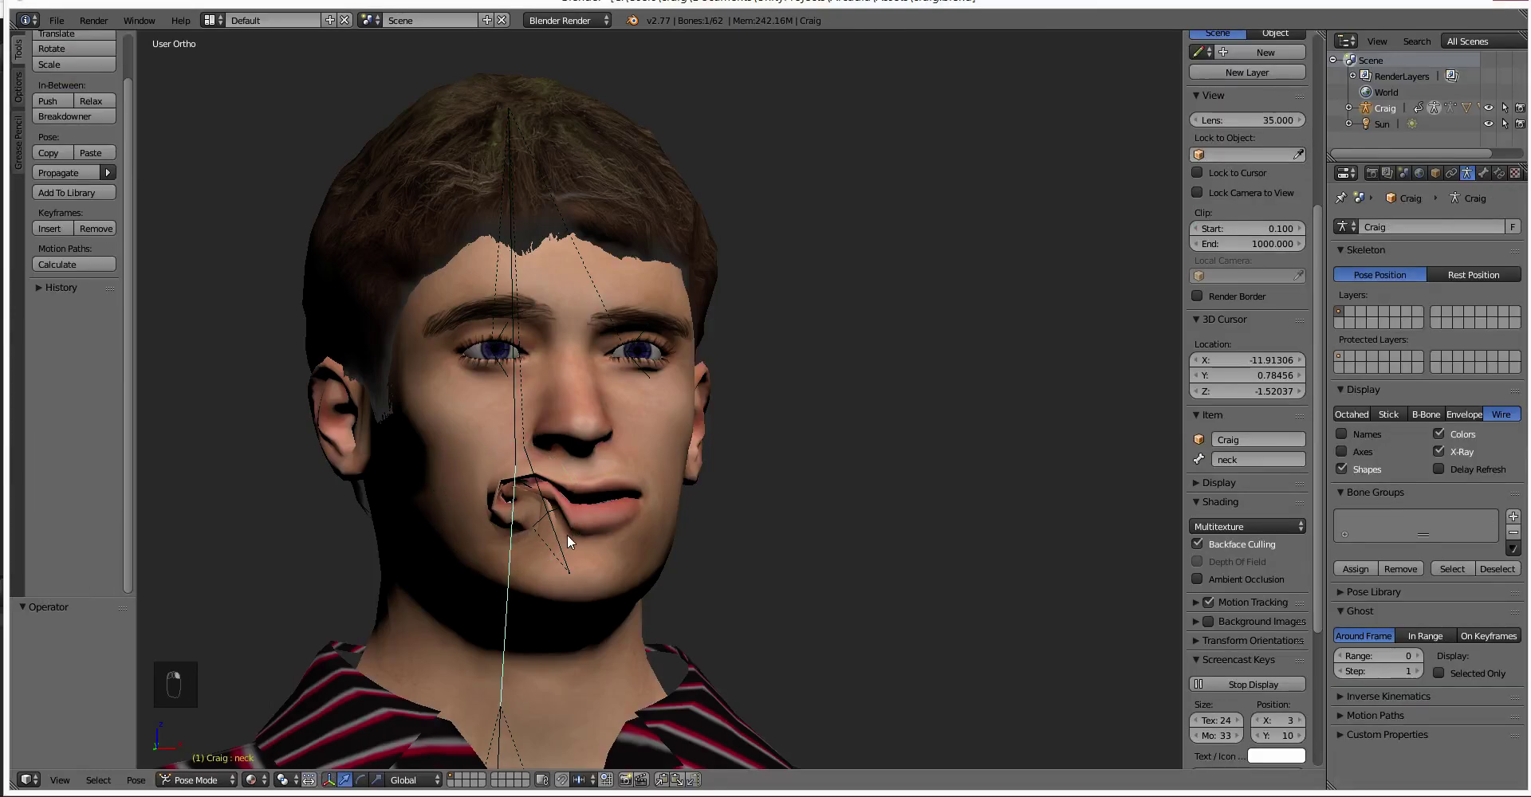
{"action": "scroll", "coordinate": [519, 547], "scroll_direction": "up", "scroll_amount": 5}
{"action": "left_click", "coordinate": [526, 482]}
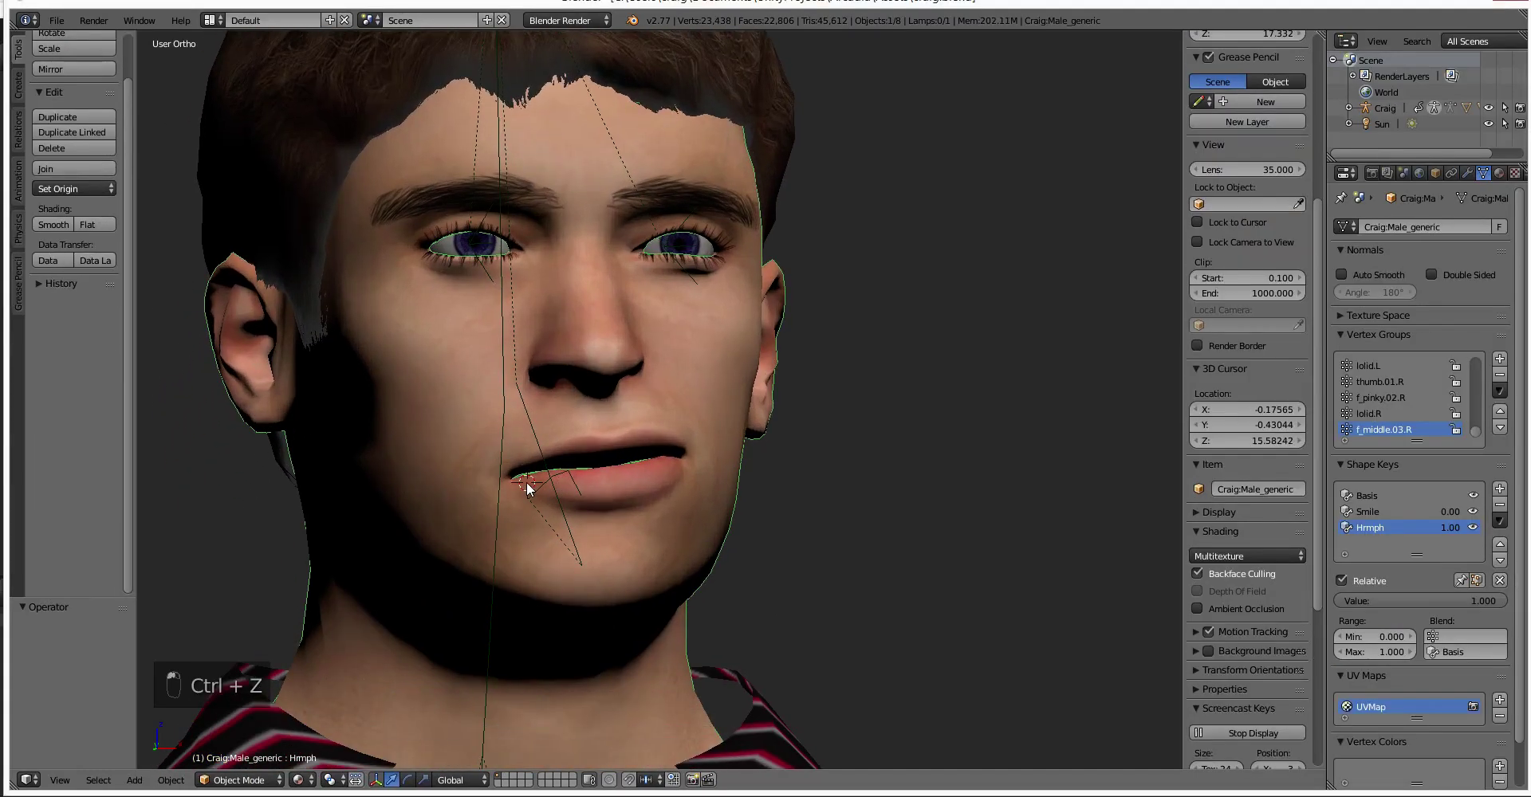
{"action": "scroll", "coordinate": [86, 198], "scroll_direction": "up", "scroll_amount": 2}
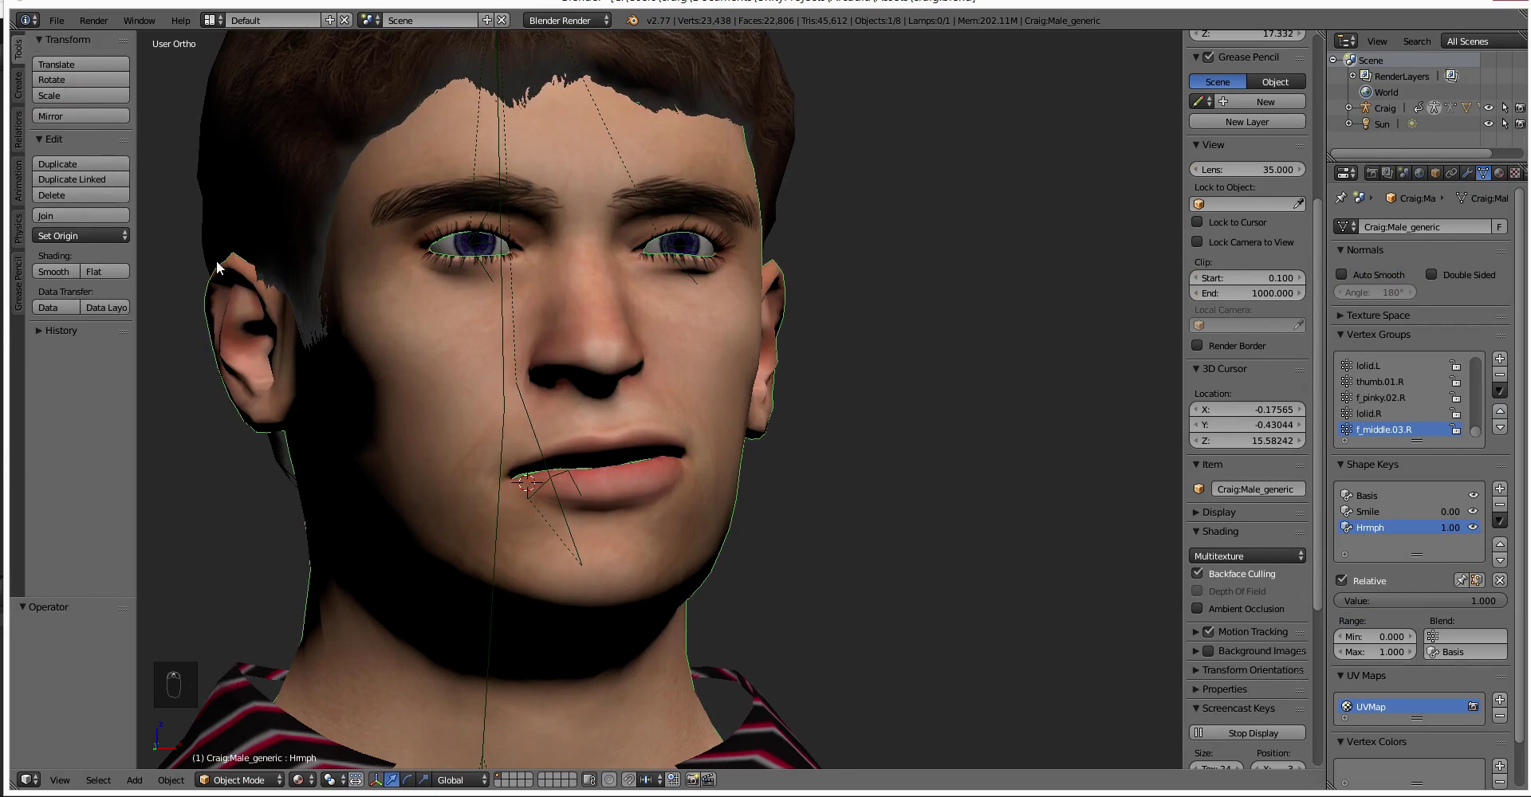
Put the face mesh back in Sculpt Mode, try the Twist brush, and switch back to the Grab brush.
{"action": "left_click", "coordinate": [239, 779]}
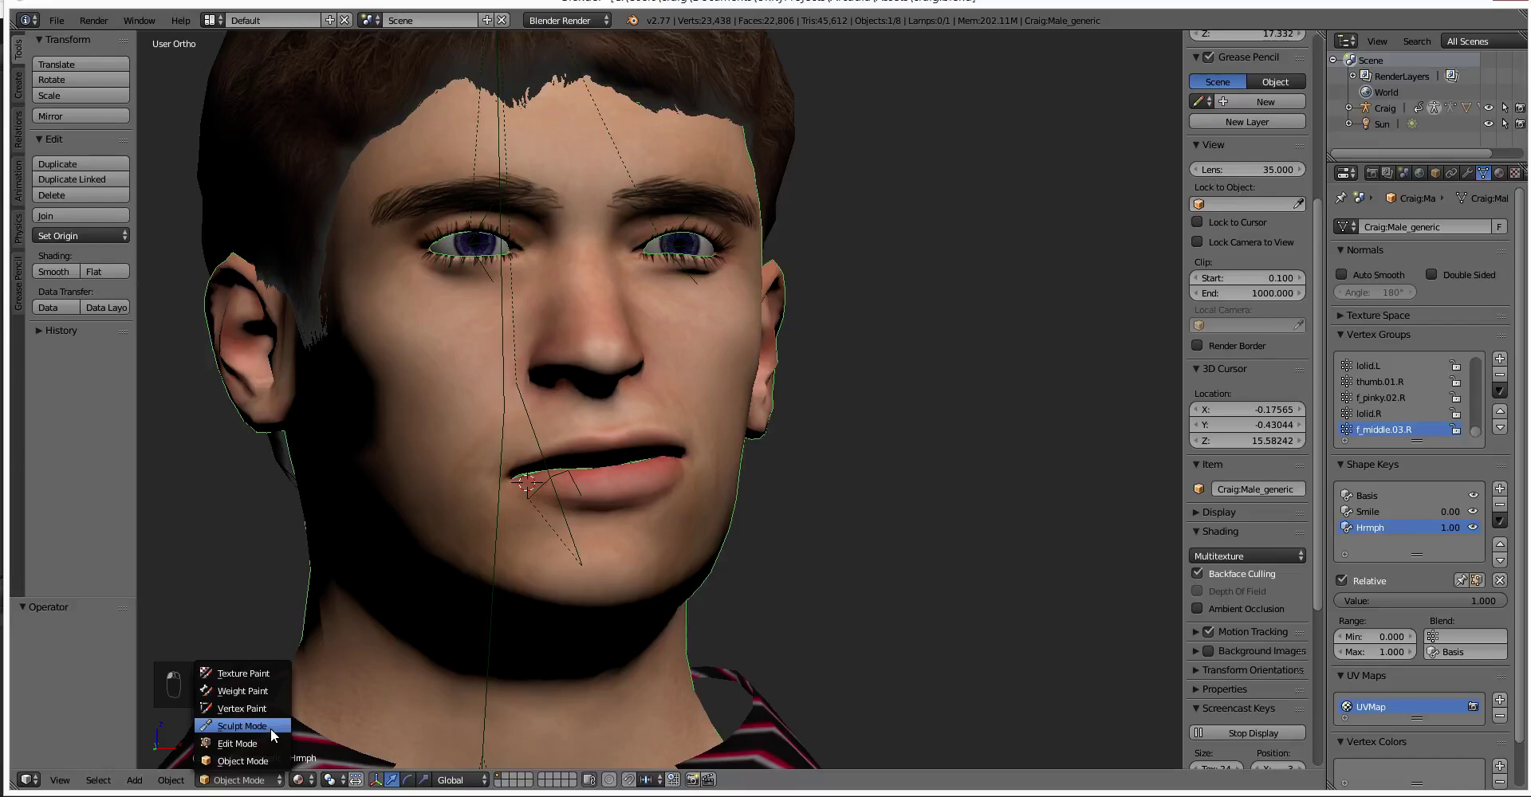
{"action": "left_click", "coordinate": [271, 729]}
{"action": "left_click", "coordinate": [74, 100]}
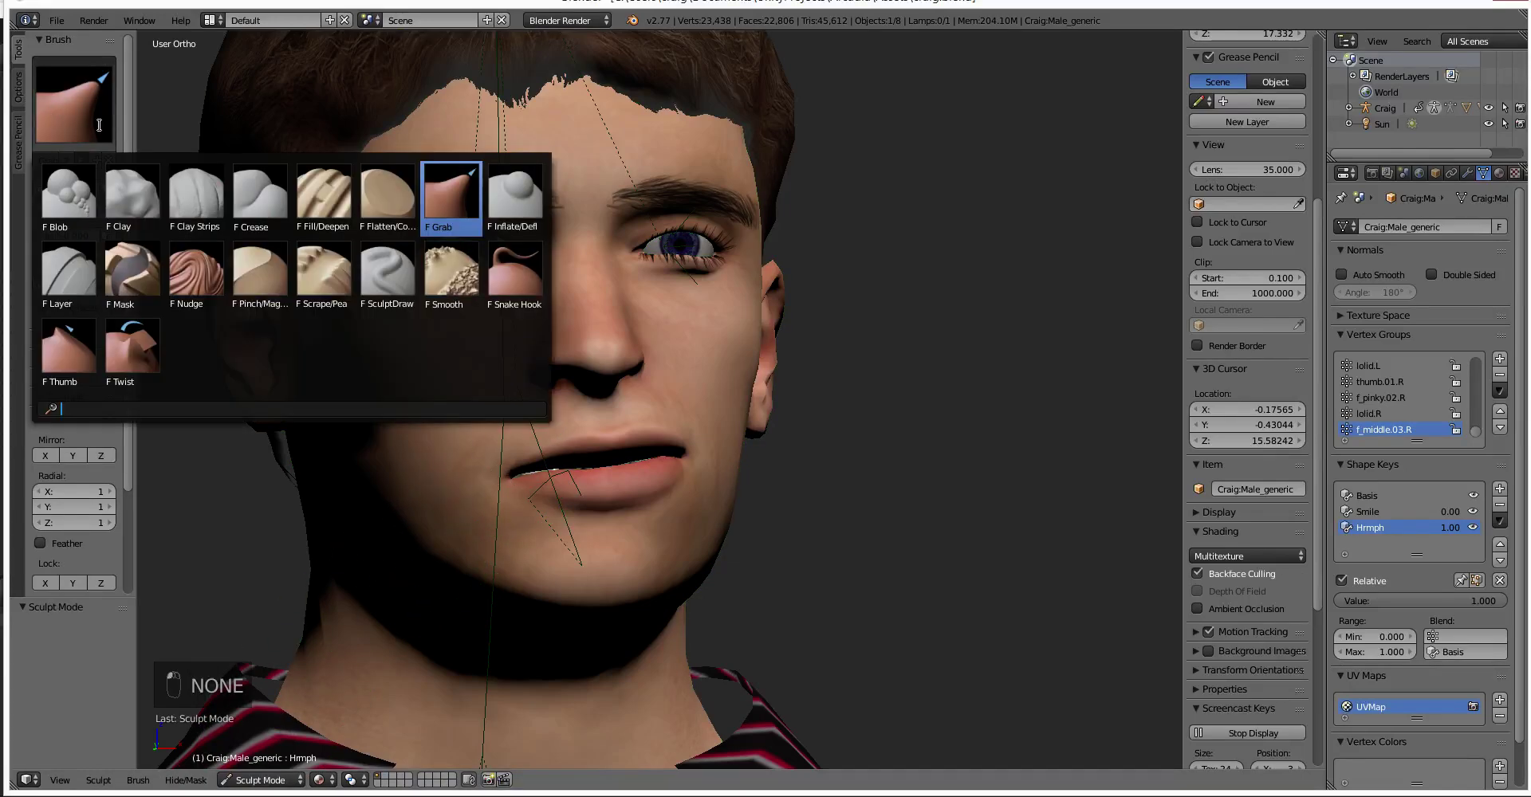
{"action": "left_click", "coordinate": [132, 349]}
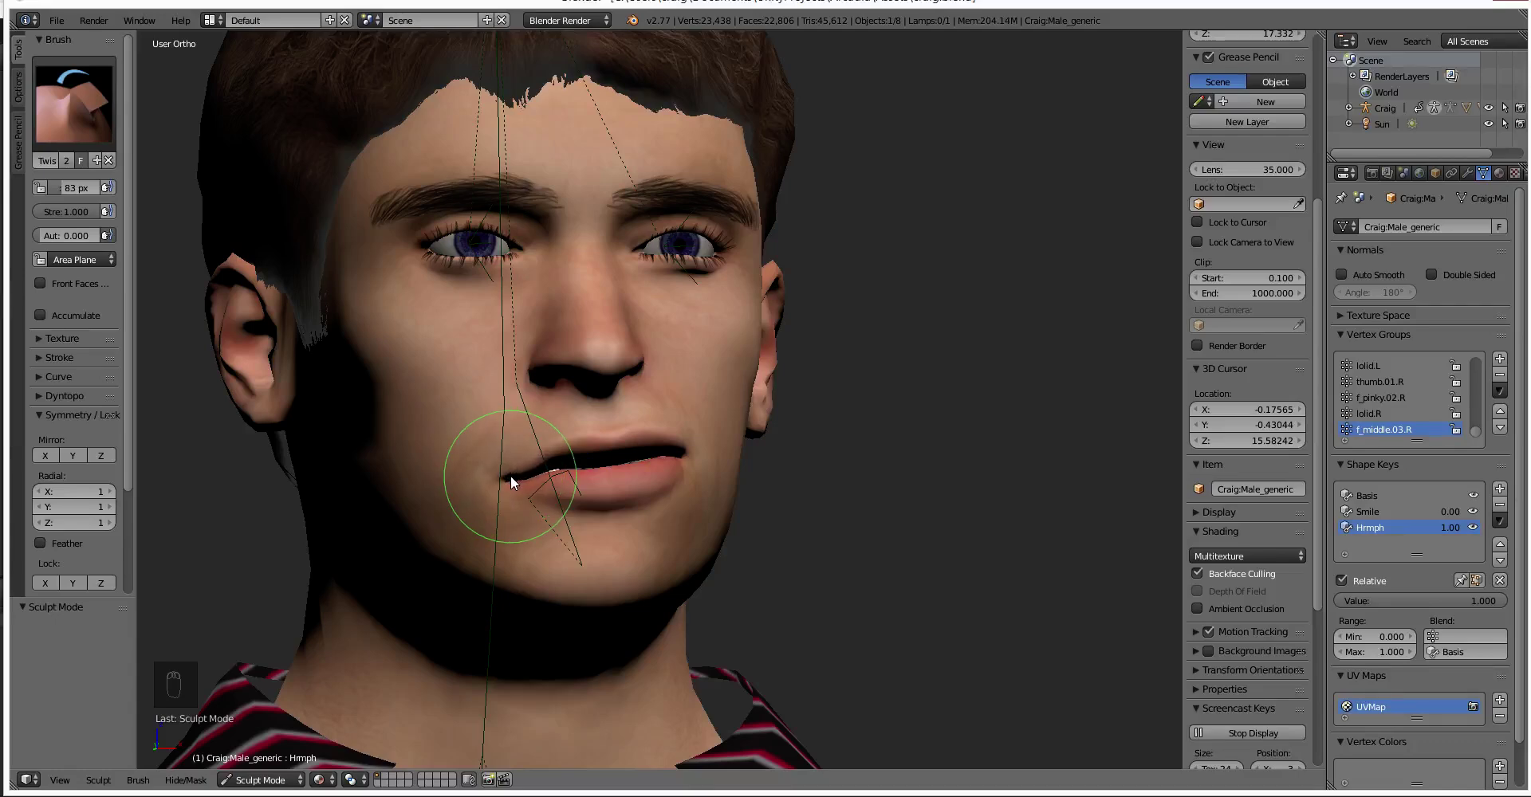
{"action": "left_click", "coordinate": [74, 100]}
{"action": "left_click", "coordinate": [451, 198]}
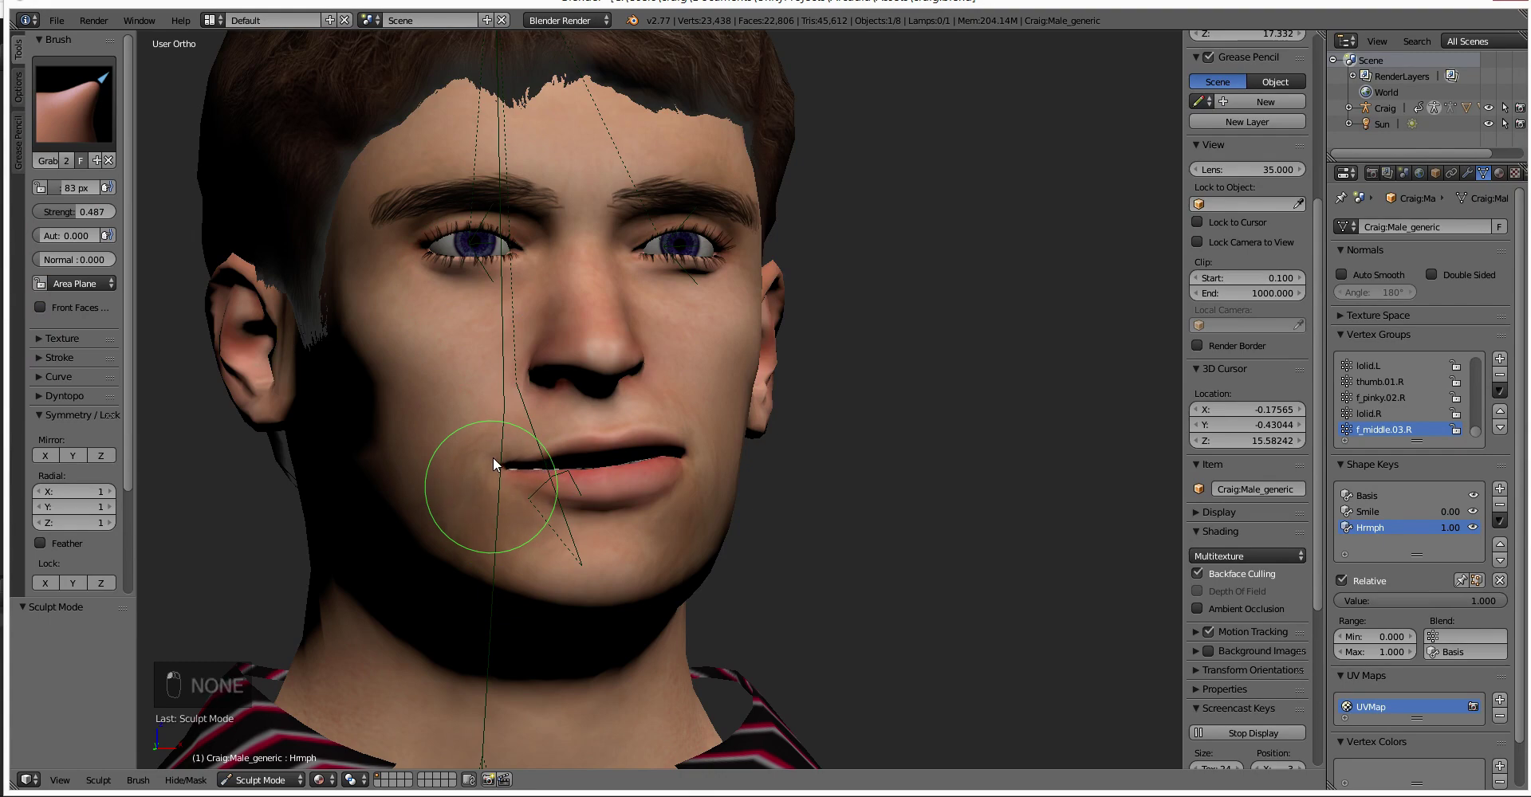
Reshape the lower lip with the Grab brush in side view, undoing the last stroke.
{"action": "middle_click_drag", "start_coordinate": [753, 511], "coordinate": [709, 512]}
{"action": "mouse_move", "coordinate": [734, 434]}
{"action": "middle_mouse_down"}
{"action": "mouse_move", "coordinate": [622, 574]}
{"action": "mouse_move", "coordinate": [635, 520]}
{"action": "mouse_move", "coordinate": [500, 539]}
{"action": "mouse_move", "coordinate": [478, 571]}
{"action": "mouse_move", "coordinate": [506, 601]}
{"action": "mouse_move", "coordinate": [605, 490]}
{"action": "middle_mouse_up"}
{"action": "scroll", "coordinate": [606, 489], "scroll_direction": "up", "scroll_amount": 3}
{"action": "mouse_move", "coordinate": [659, 562]}
{"action": "middle_mouse_down"}
{"action": "mouse_move", "coordinate": [710, 614]}
{"action": "mouse_move", "coordinate": [895, 598]}
{"action": "mouse_move", "coordinate": [678, 604]}
{"action": "mouse_move", "coordinate": [645, 549]}
{"action": "middle_mouse_up"}
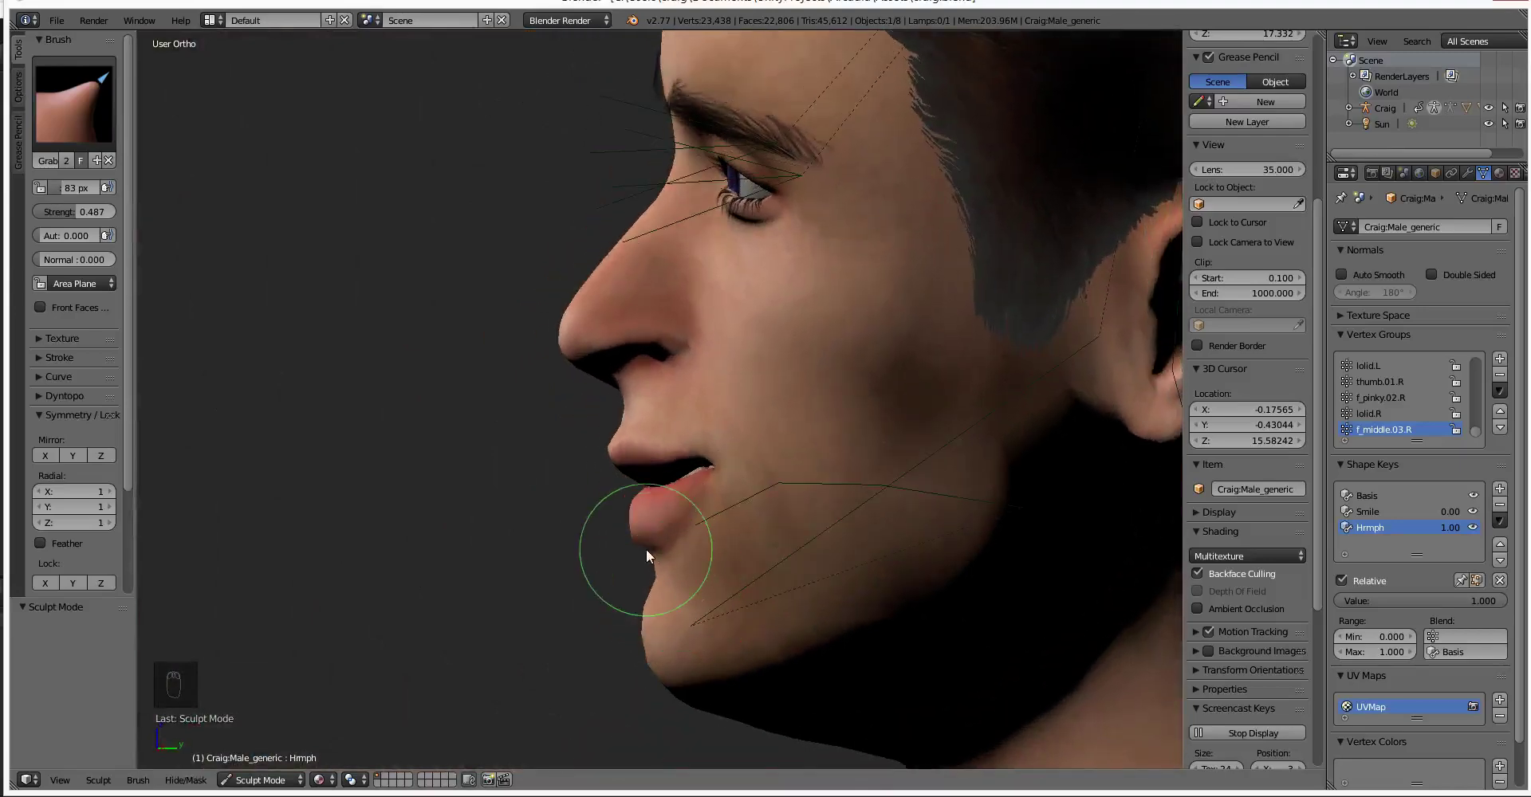
{"action": "scroll", "coordinate": [652, 550], "scroll_direction": "up", "scroll_amount": 2}
{"action": "left_click_drag", "start_coordinate": [653, 595], "coordinate": [662, 582]}
{"action": "key", "text": "ctrl+z"}
Try pinching the lips with the Pinch/Magnify brush, undoing the strokes.
{"action": "left_click", "coordinate": [112, 128]}
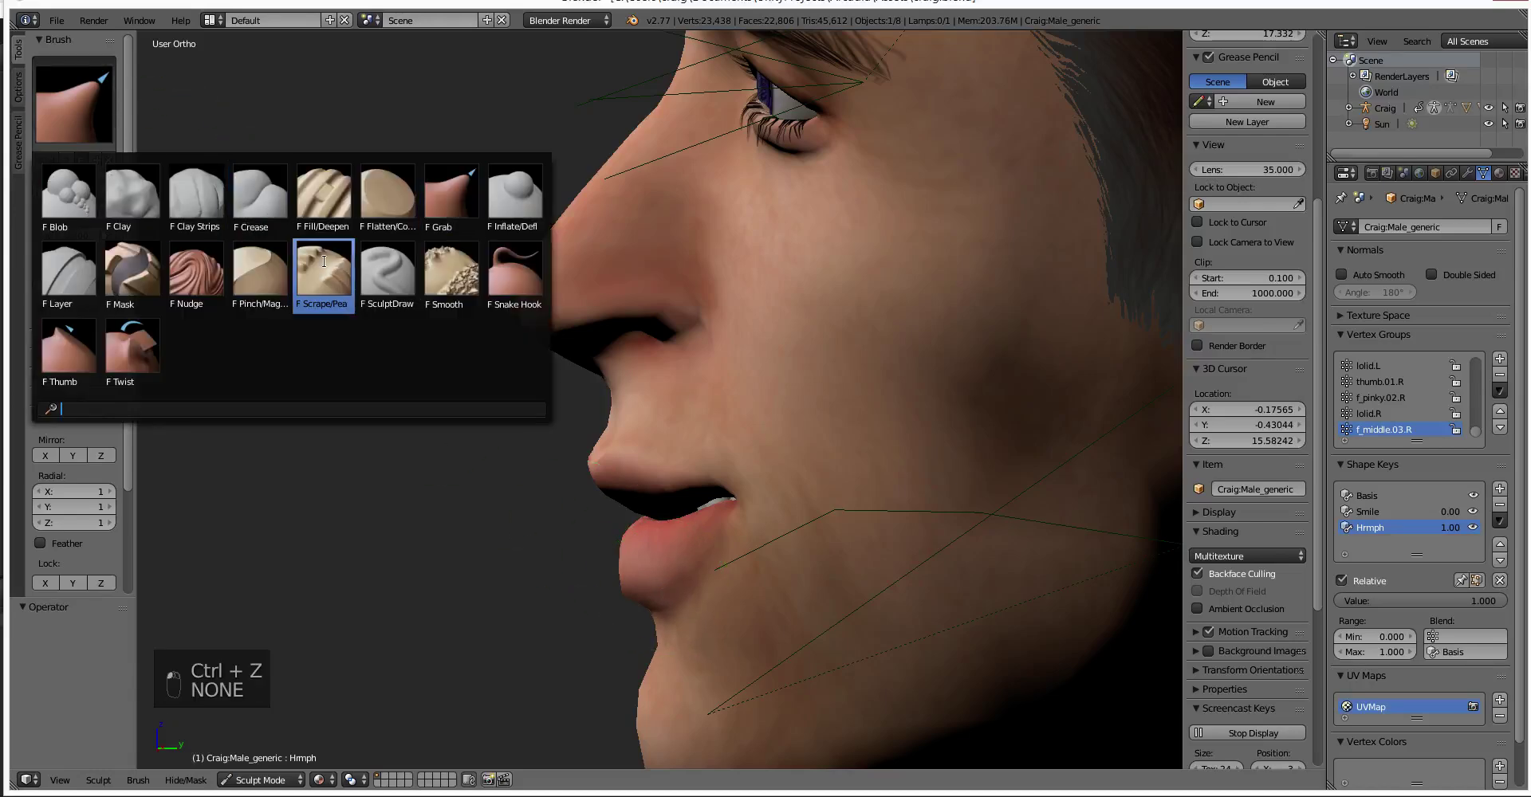
{"action": "left_click", "coordinate": [253, 285]}
{"action": "mouse_move", "coordinate": [550, 528]}
{"action": "middle_mouse_down"}
{"action": "mouse_move", "coordinate": [692, 566]}
{"action": "mouse_move", "coordinate": [618, 586]}
{"action": "mouse_move", "coordinate": [506, 586]}
{"action": "mouse_move", "coordinate": [629, 610]}
{"action": "mouse_move", "coordinate": [739, 655]}
{"action": "middle_mouse_up"}
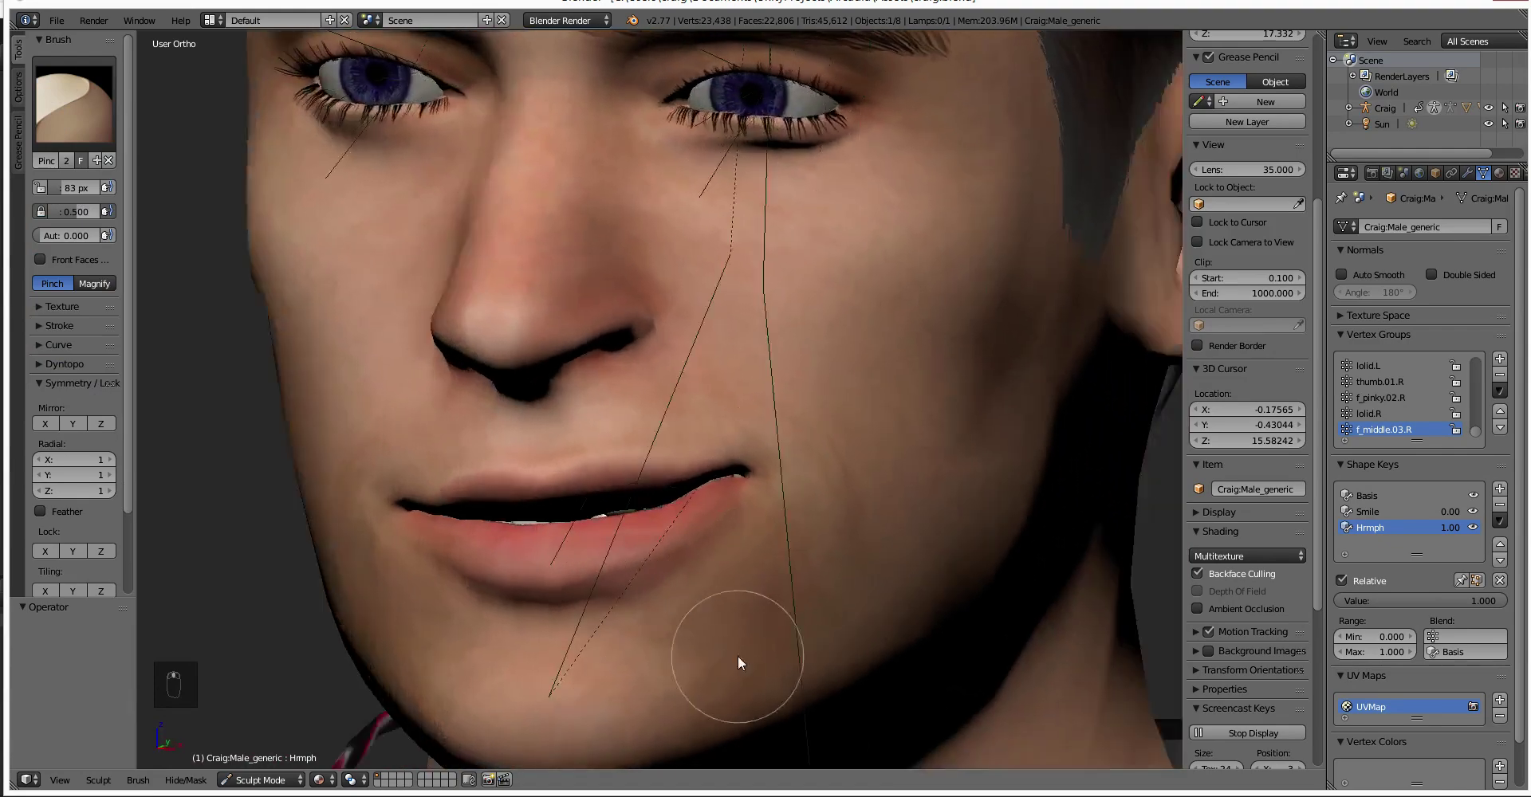
{"action": "key", "text": "ctrl+z"}
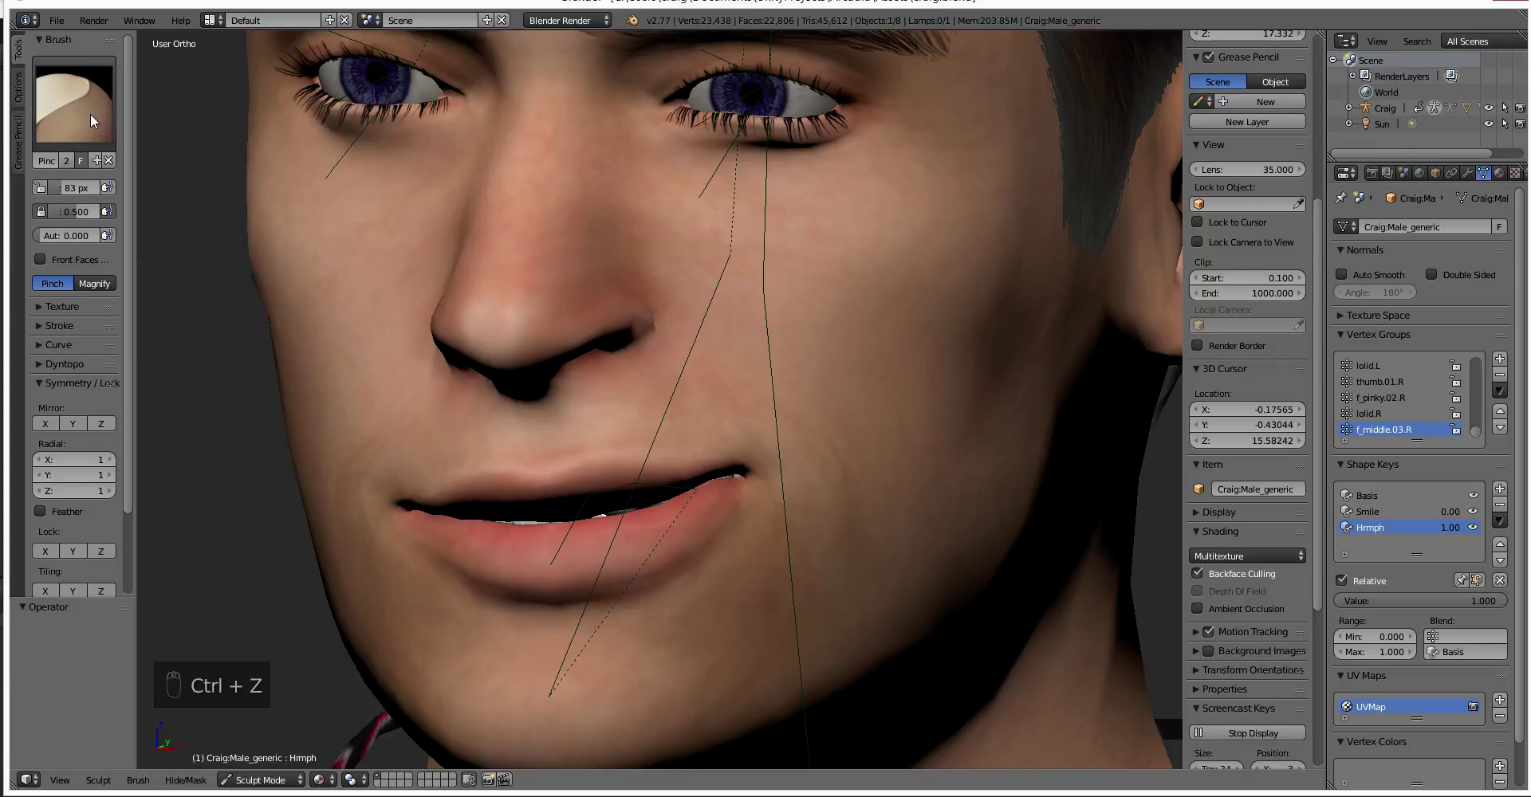
{"action": "middle_click_drag", "start_coordinate": [953, 530], "coordinate": [854, 595]}
{"action": "mouse_move", "coordinate": [586, 483]}
{"action": "left_mouse_down"}
{"action": "mouse_move", "coordinate": [686, 469]}
{"action": "mouse_move", "coordinate": [661, 472]}
{"action": "left_mouse_up"}
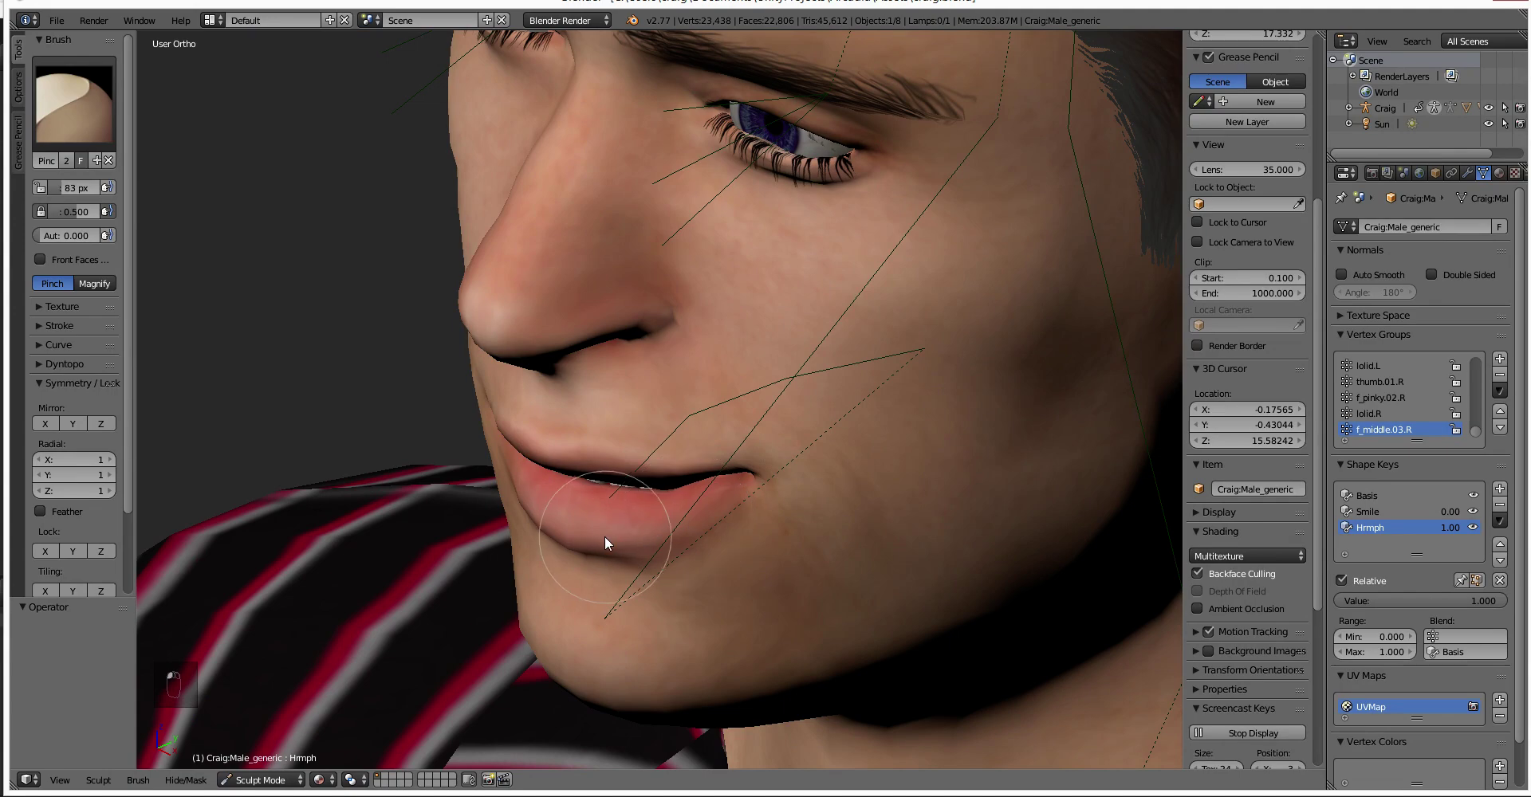
{"action": "scroll", "coordinate": [759, 471], "scroll_direction": "up", "scroll_amount": 2}
{"action": "middle_click_drag", "start_coordinate": [759, 470], "coordinate": [744, 630]}
{"action": "key", "text": "ctrl+z"}
Try reshaping the raised mouth corner with the Nudge brush, undoing the strokes.
{"action": "mouse_move", "coordinate": [723, 605]}
{"action": "left_mouse_down"}
{"action": "mouse_move", "coordinate": [642, 617]}
{"action": "mouse_move", "coordinate": [751, 545]}
{"action": "mouse_move", "coordinate": [580, 621]}
{"action": "mouse_move", "coordinate": [641, 603]}
{"action": "left_mouse_up"}
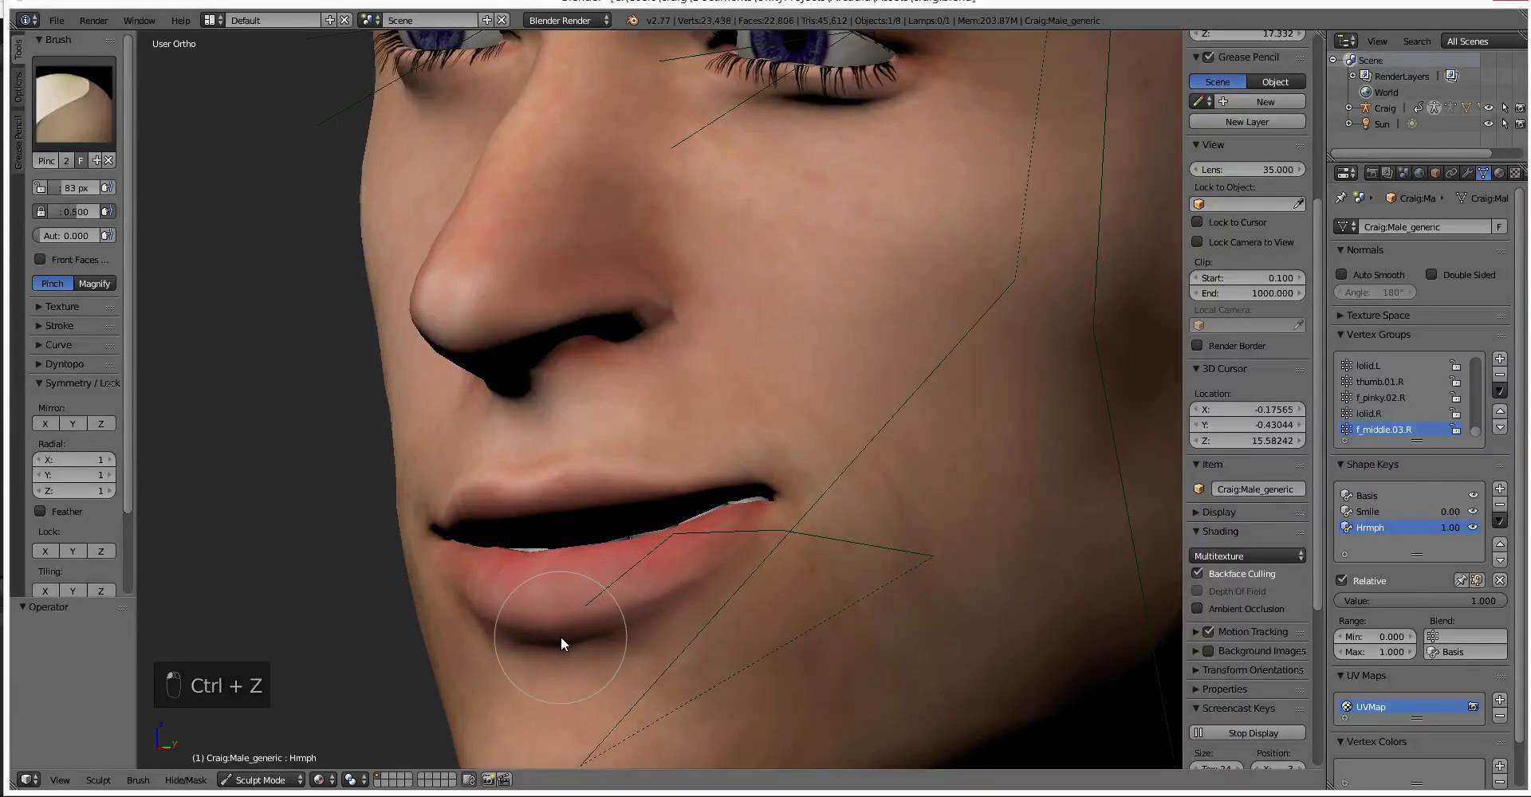
{"action": "mouse_move", "coordinate": [638, 601]}
{"action": "middle_mouse_down"}
{"action": "mouse_move", "coordinate": [610, 626]}
{"action": "mouse_move", "coordinate": [638, 555]}
{"action": "mouse_move", "coordinate": [491, 562]}
{"action": "mouse_move", "coordinate": [524, 595]}
{"action": "mouse_move", "coordinate": [575, 596]}
{"action": "middle_mouse_up"}
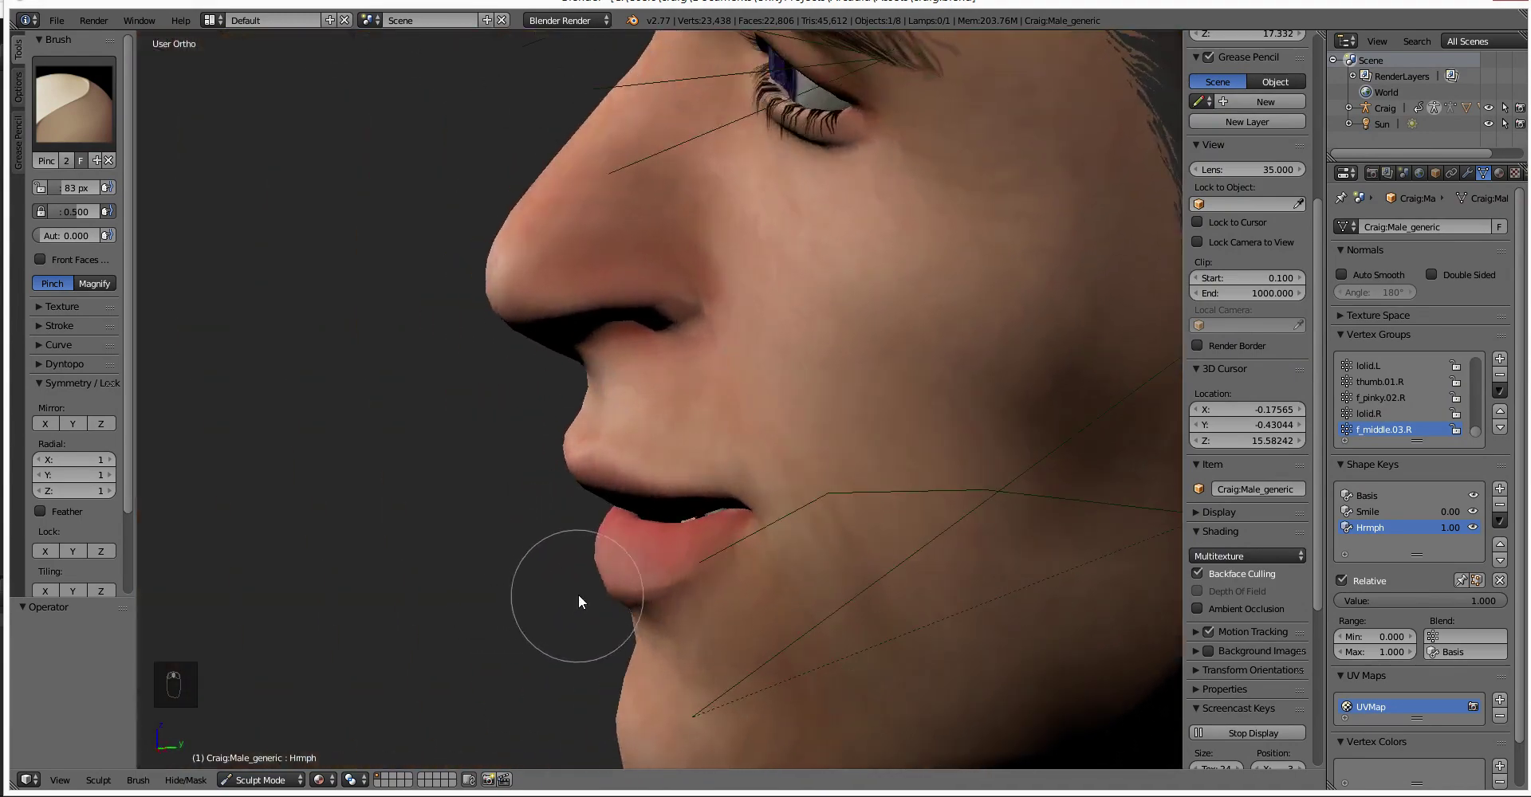
{"action": "middle_click_drag", "start_coordinate": [640, 538], "coordinate": [749, 475]}
{"action": "scroll", "coordinate": [749, 475], "scroll_direction": "down", "scroll_amount": 3}
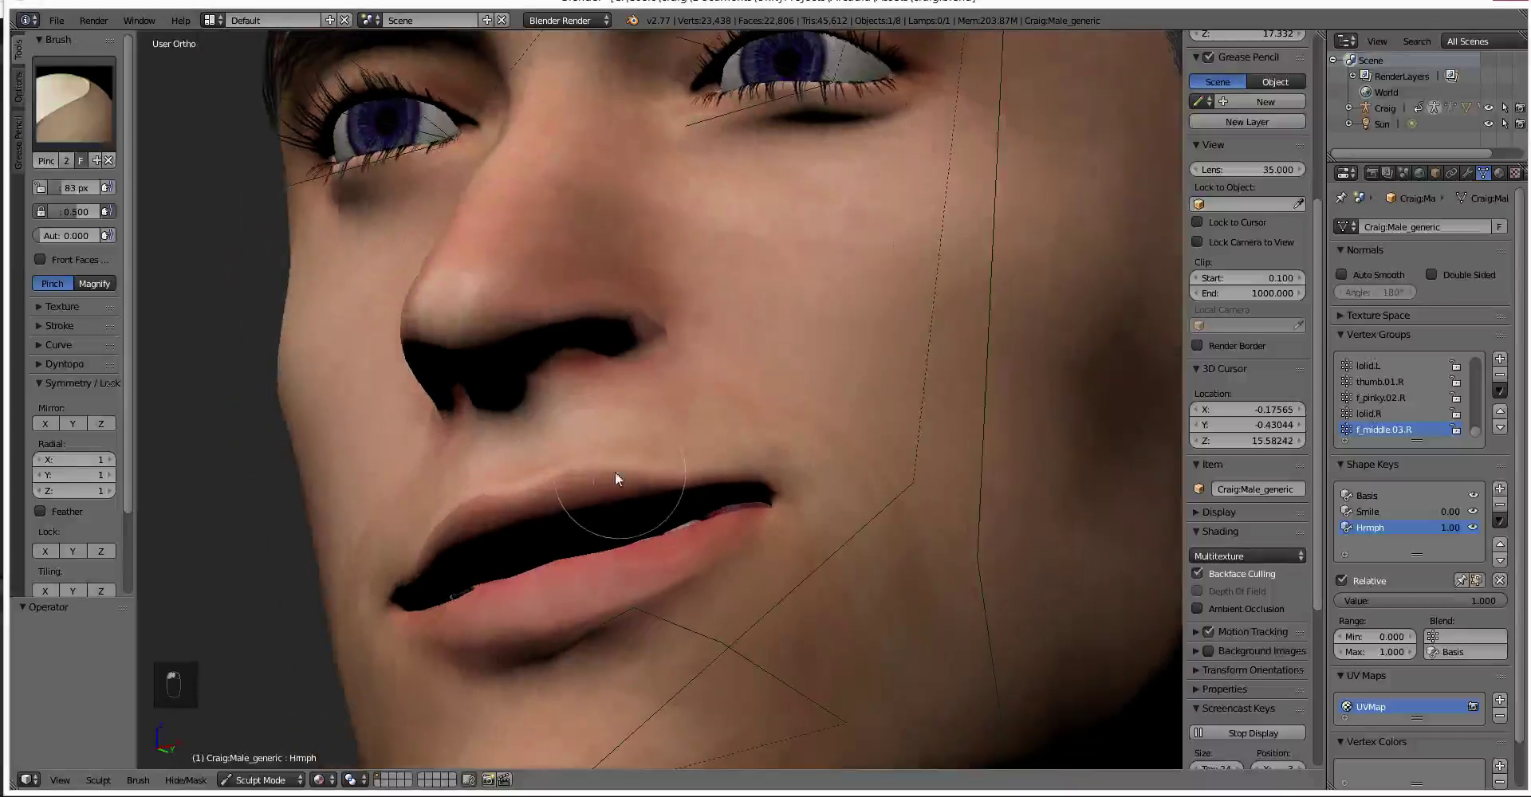
{"action": "mouse_move", "coordinate": [628, 471]}
{"action": "middle_mouse_down"}
{"action": "mouse_move", "coordinate": [505, 529]}
{"action": "mouse_move", "coordinate": [520, 528]}
{"action": "middle_mouse_up"}
{"action": "left_click", "coordinate": [81, 121]}
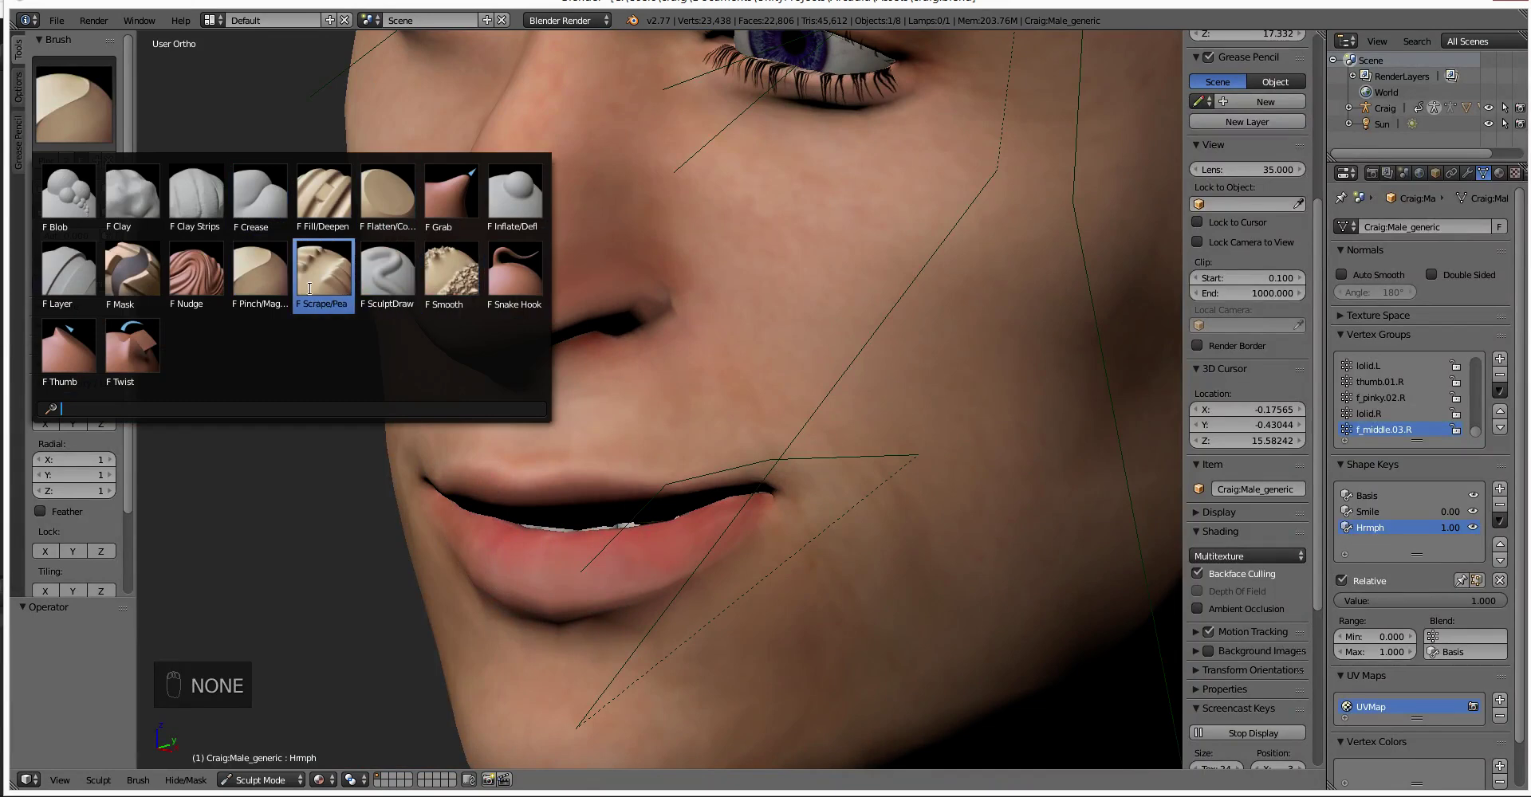
{"action": "left_click", "coordinate": [208, 287]}
{"action": "left_click_drag", "start_coordinate": [632, 526], "coordinate": [732, 464]}
{"action": "key", "text": "ctrl+z"}
{"action": "scroll", "coordinate": [691, 634], "scroll_direction": "down", "scroll_amount": 2}
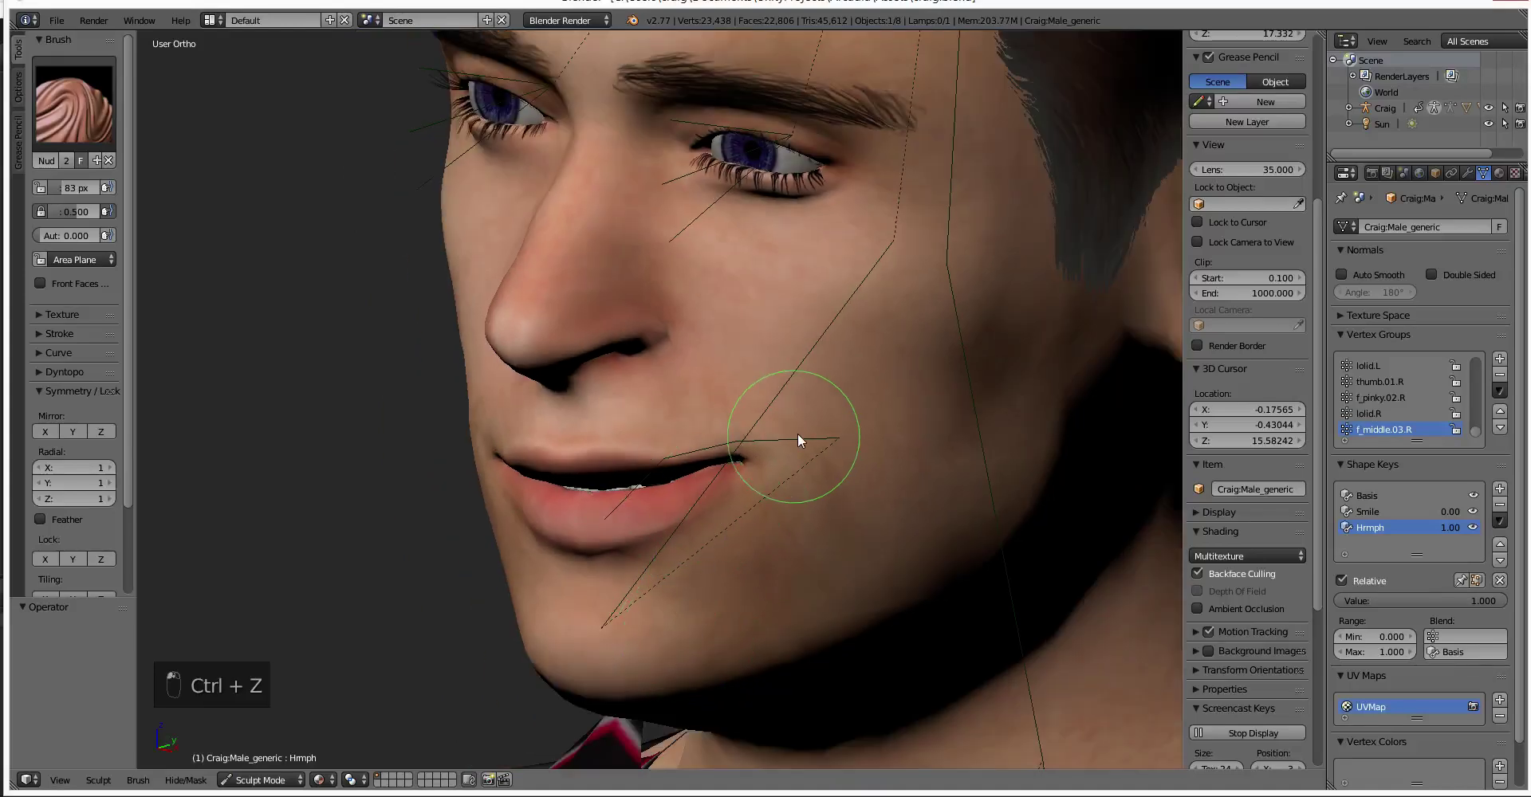
{"action": "key", "text": "ctrl+z"}
{"action": "middle_click_drag", "start_coordinate": [763, 450], "coordinate": [668, 593]}
{"action": "middle_click_drag", "start_coordinate": [748, 484], "coordinate": [647, 419]}
{"action": "key", "text": "ctrl+z"}
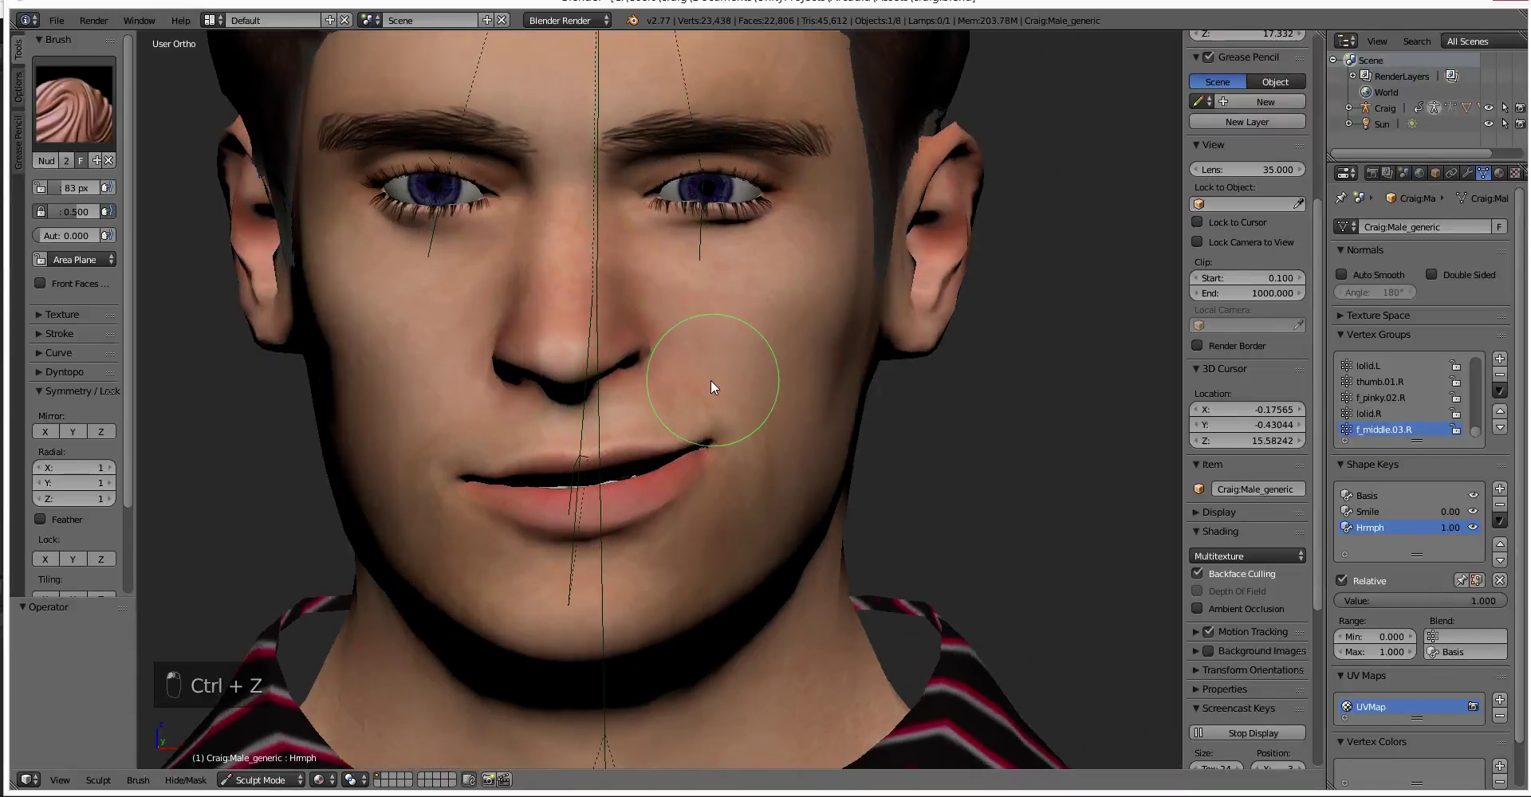
Try pulling the cheek beside the raised mouth corner with the Grab brush, undoing the strokes.
{"action": "middle_click_drag", "start_coordinate": [916, 625], "coordinate": [803, 647]}
{"action": "middle_click_drag", "start_coordinate": [721, 436], "coordinate": [702, 478]}
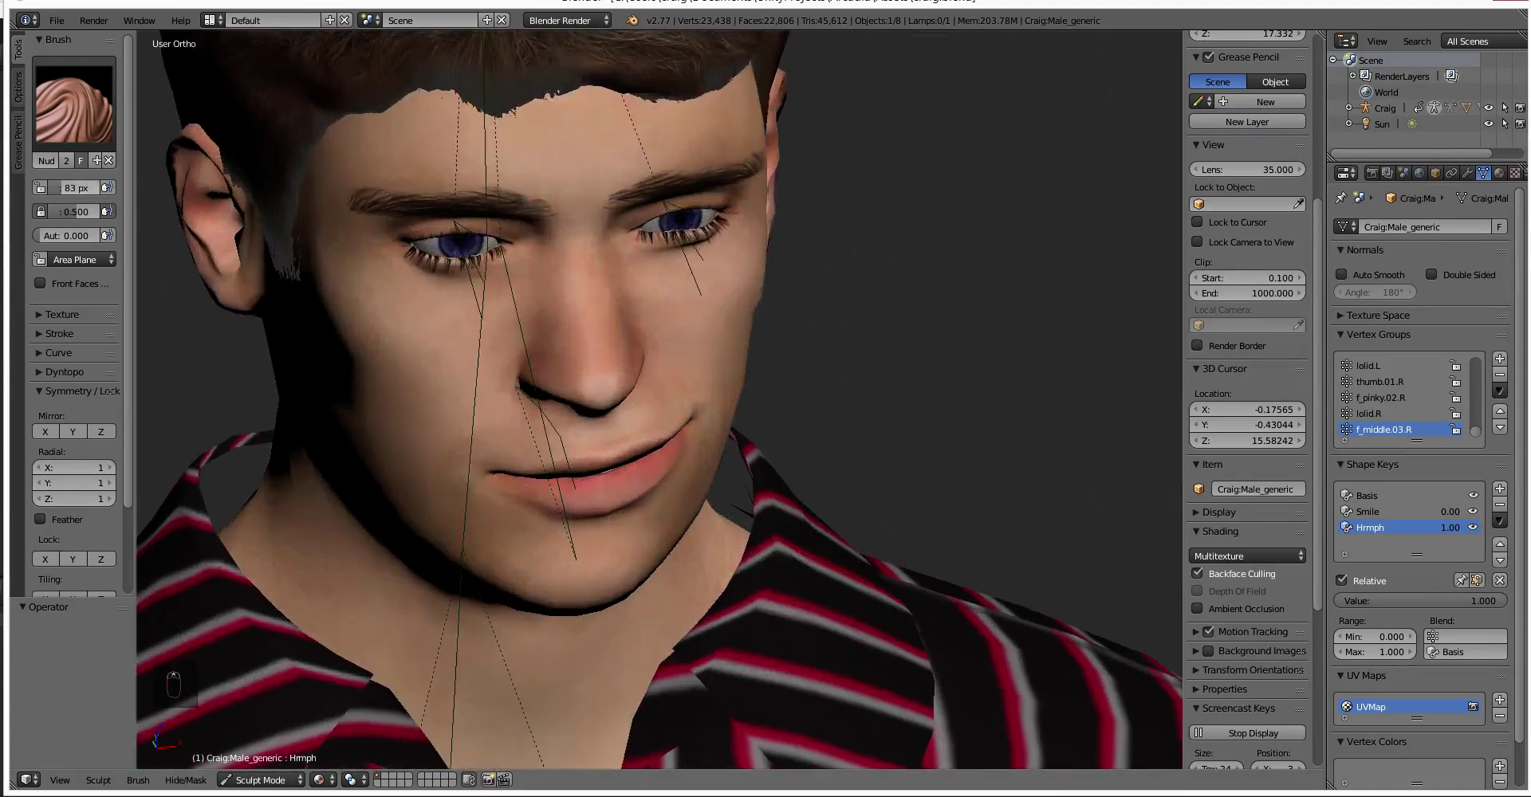
{"action": "left_click", "coordinate": [74, 70]}
{"action": "left_click", "coordinate": [451, 196]}
{"action": "mouse_move", "coordinate": [735, 432]}
{"action": "middle_mouse_down"}
{"action": "mouse_move", "coordinate": [716, 488]}
{"action": "mouse_move", "coordinate": [770, 485]}
{"action": "mouse_move", "coordinate": [719, 463]}
{"action": "mouse_move", "coordinate": [692, 418]}
{"action": "middle_mouse_up"}
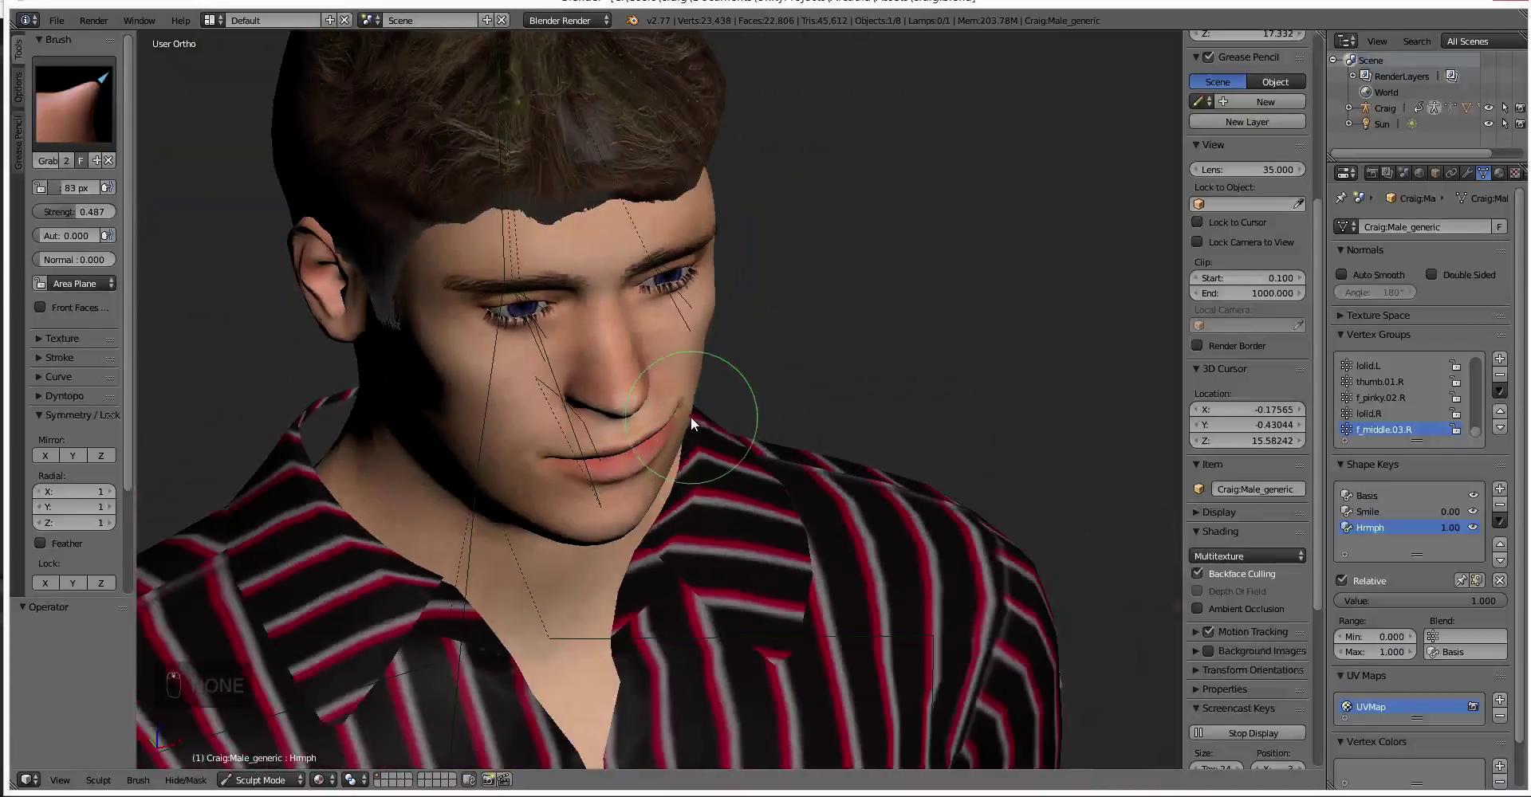
{"action": "key", "text": "ctrl+z"}
{"action": "middle_click_drag", "start_coordinate": [754, 520], "coordinate": [724, 467]}
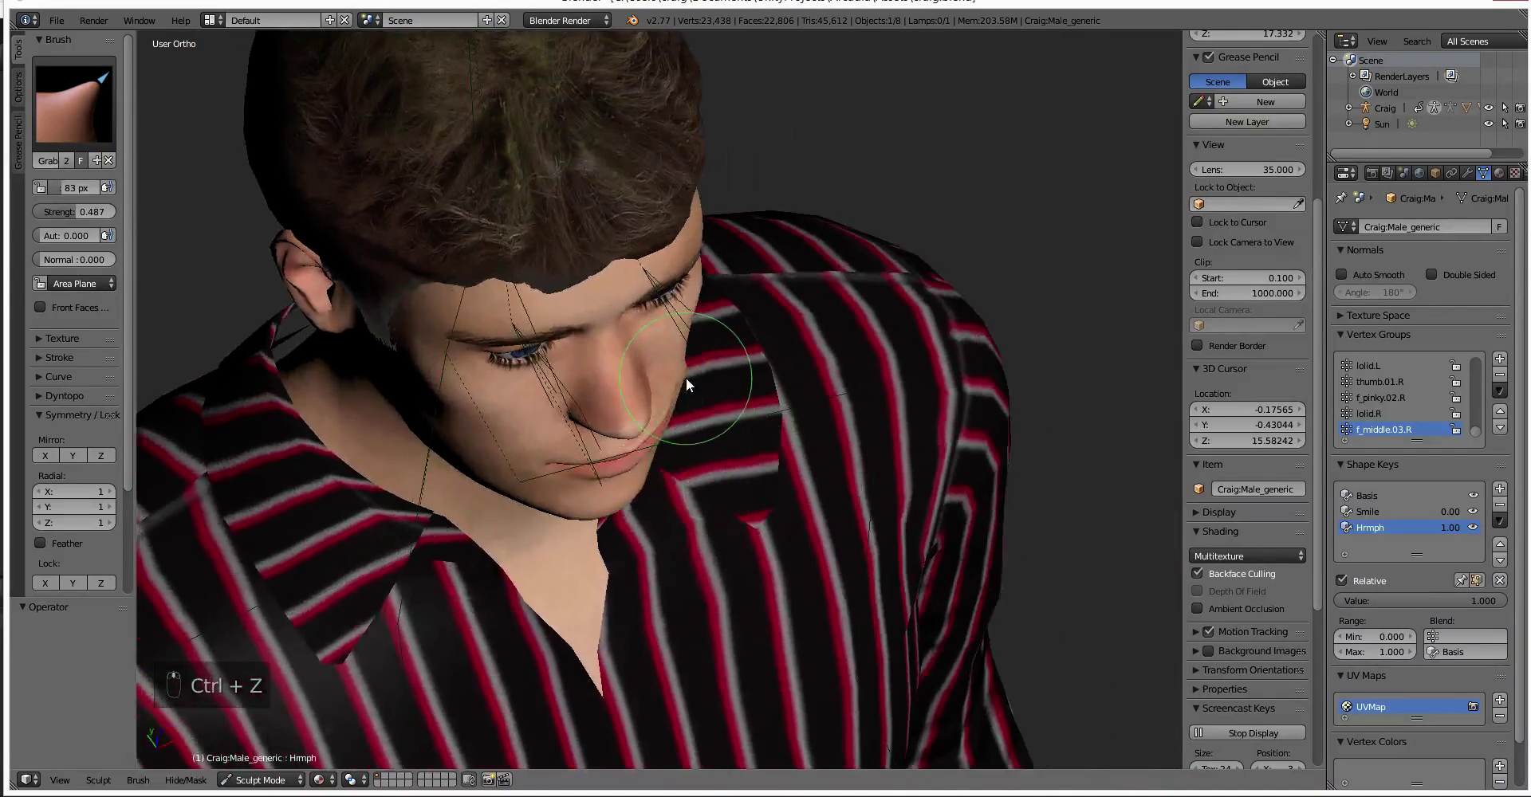
{"action": "middle_click_drag", "start_coordinate": [683, 381], "coordinate": [716, 366]}
{"action": "key", "text": "ctrl+z"}
{"action": "key", "text": "ctrl+z"}
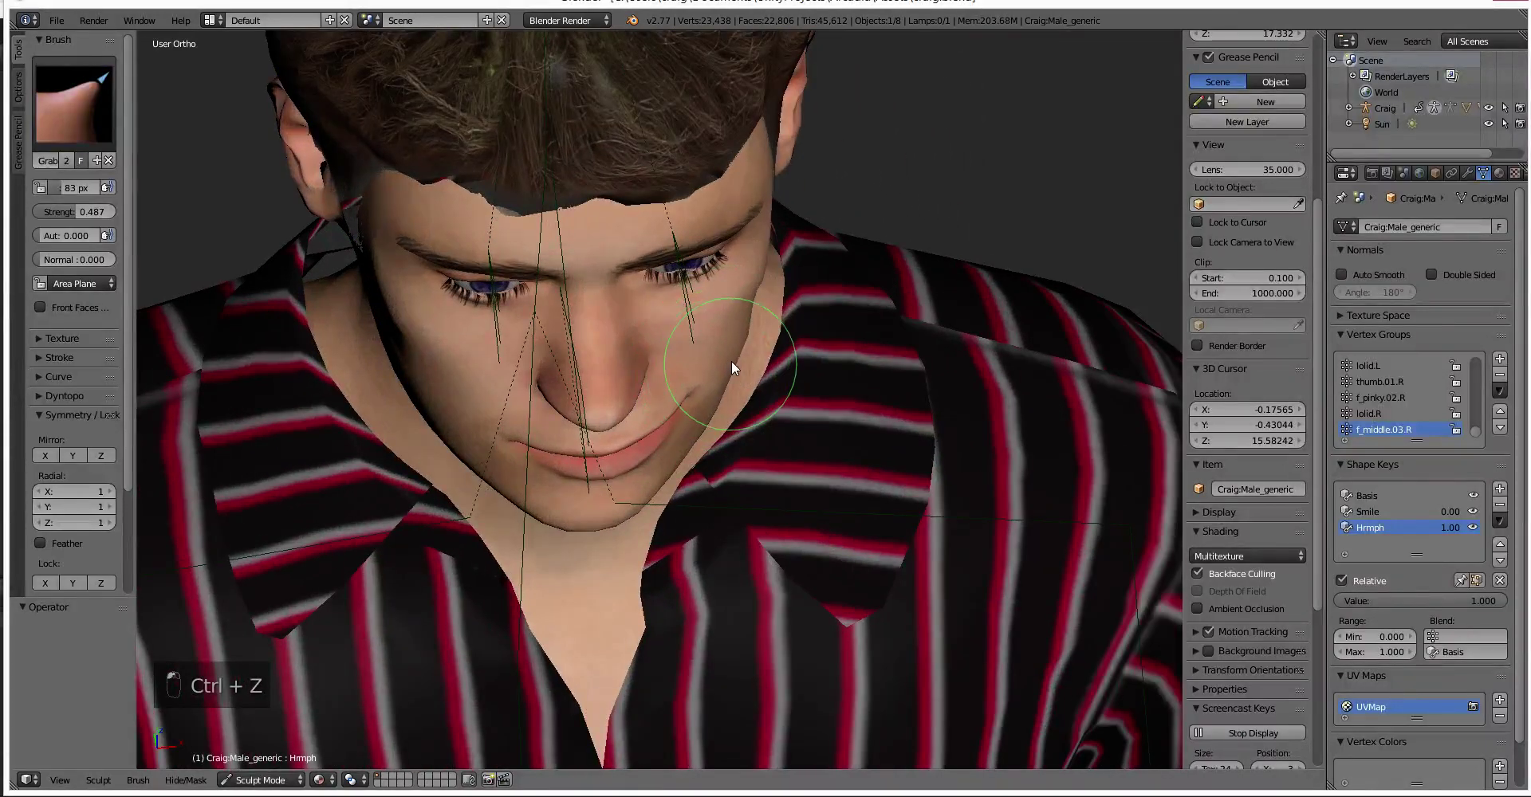
{"action": "key", "text": "ctrl+z"}
{"action": "key", "text": "ctrl+z"}
Try the Inflate and Pinch/Magnify brushes on the cheek and raised corner of the mouth.
{"action": "left_click", "coordinate": [88, 130]}
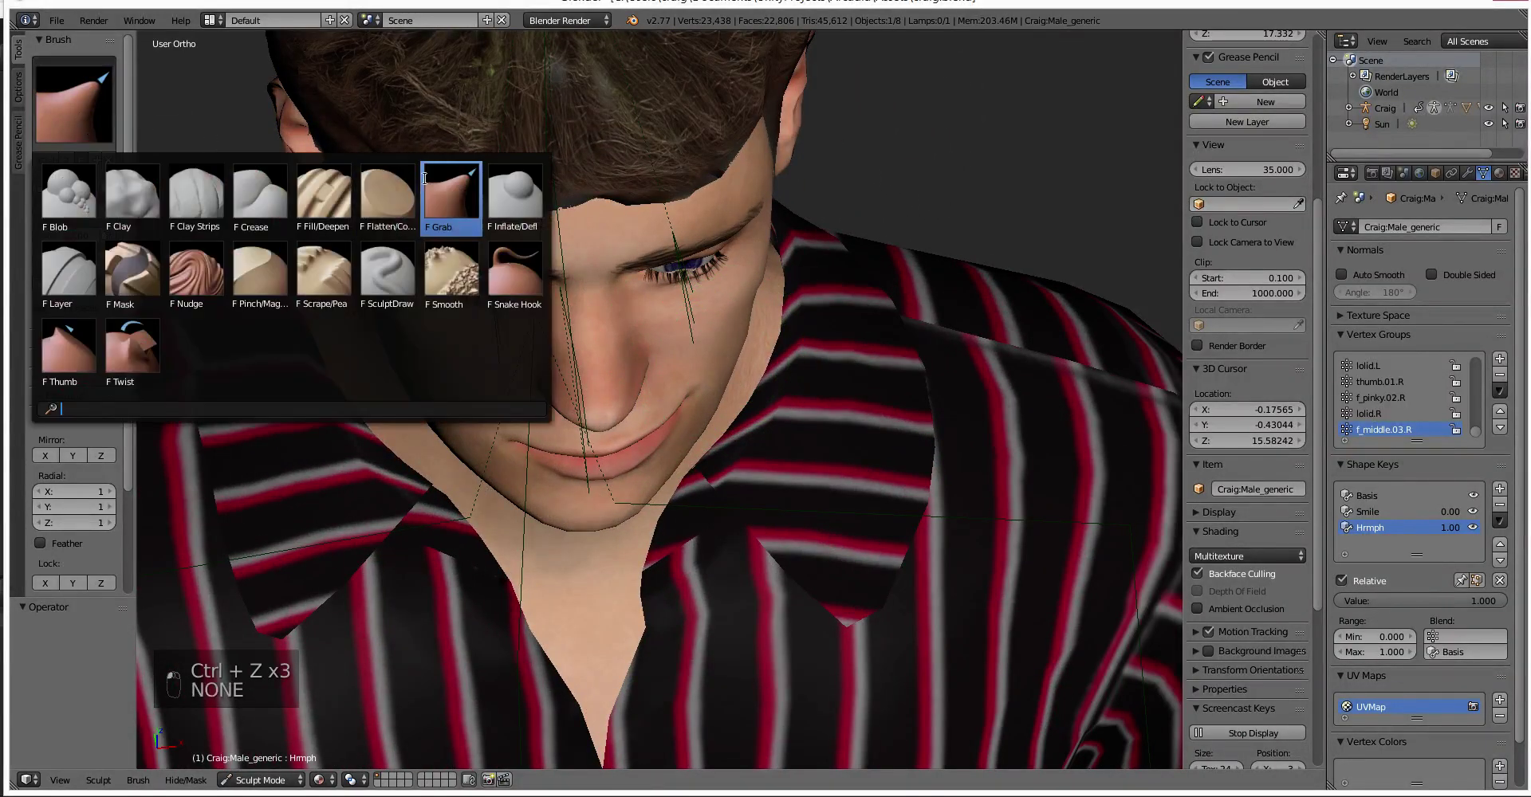
{"action": "left_click", "coordinate": [518, 199]}
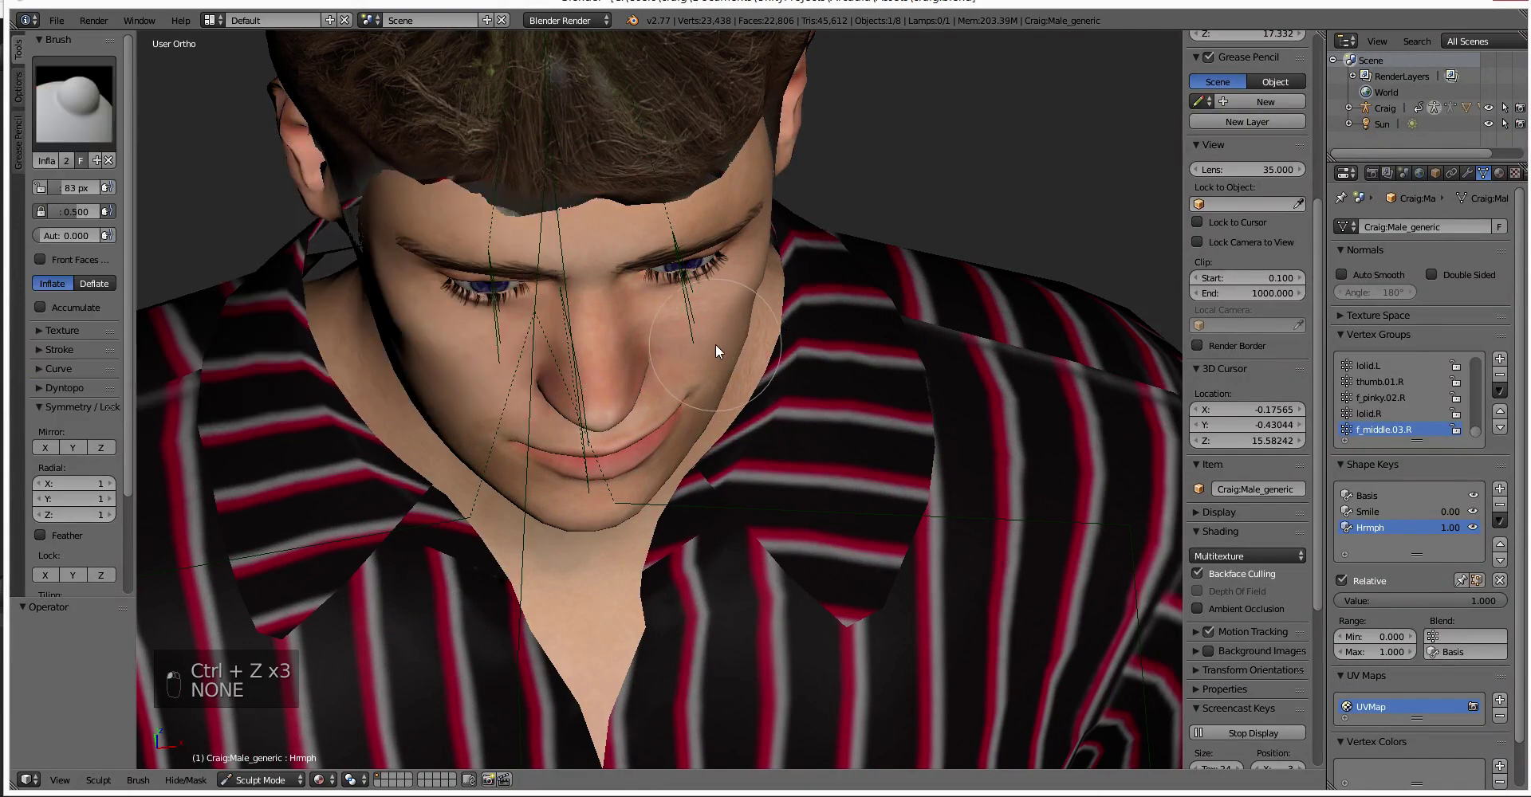
{"action": "mouse_move", "coordinate": [785, 457]}
{"action": "middle_mouse_down"}
{"action": "mouse_move", "coordinate": [669, 381]}
{"action": "mouse_move", "coordinate": [543, 371]}
{"action": "mouse_move", "coordinate": [638, 438]}
{"action": "middle_mouse_up"}
{"action": "middle_click_drag", "start_coordinate": [745, 466], "coordinate": [815, 479]}
{"action": "scroll", "coordinate": [813, 479], "scroll_direction": "up", "scroll_amount": 2}
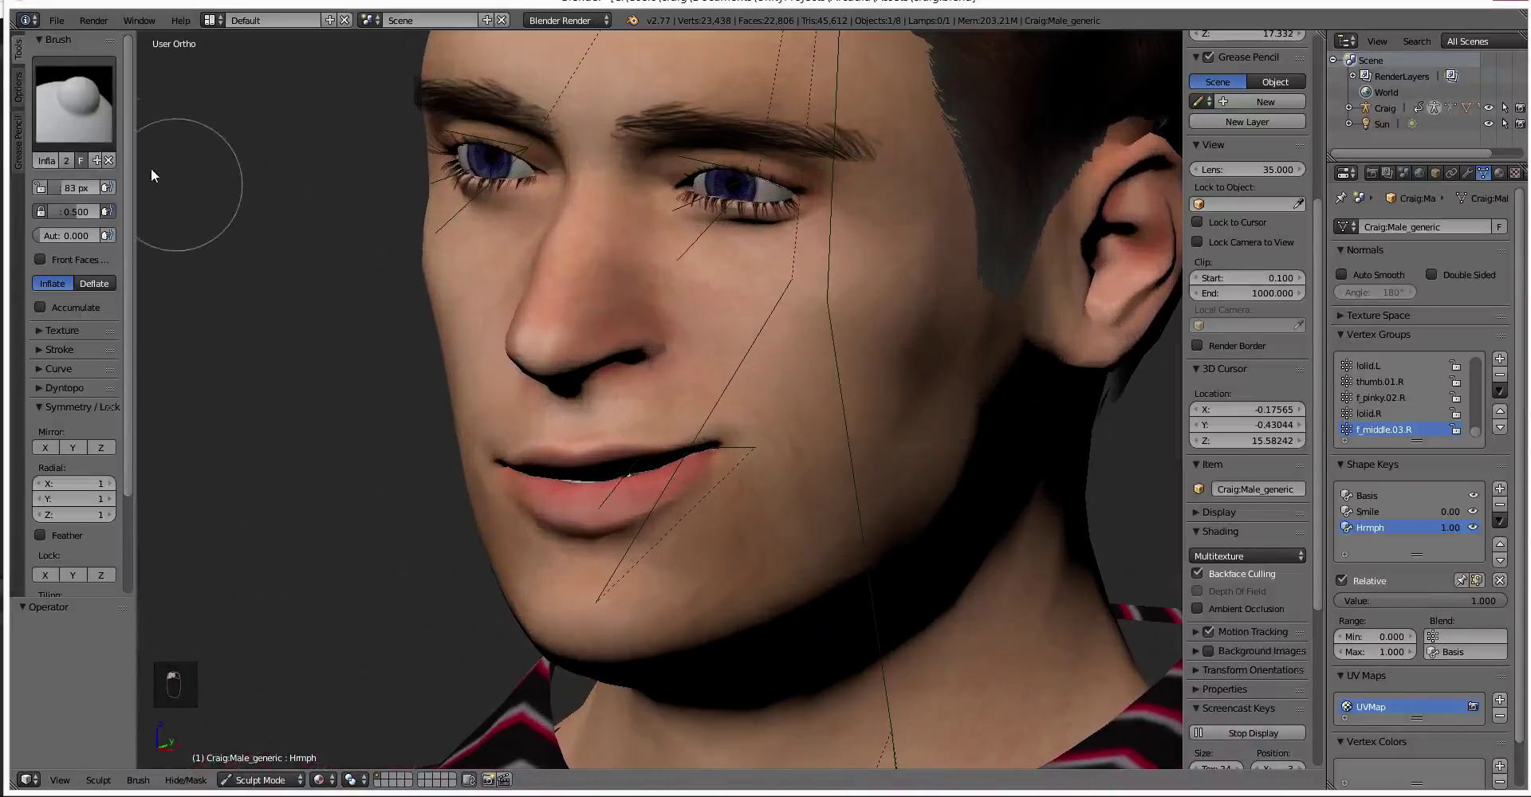
{"action": "left_click", "coordinate": [73, 112]}
{"action": "left_click", "coordinate": [272, 287]}
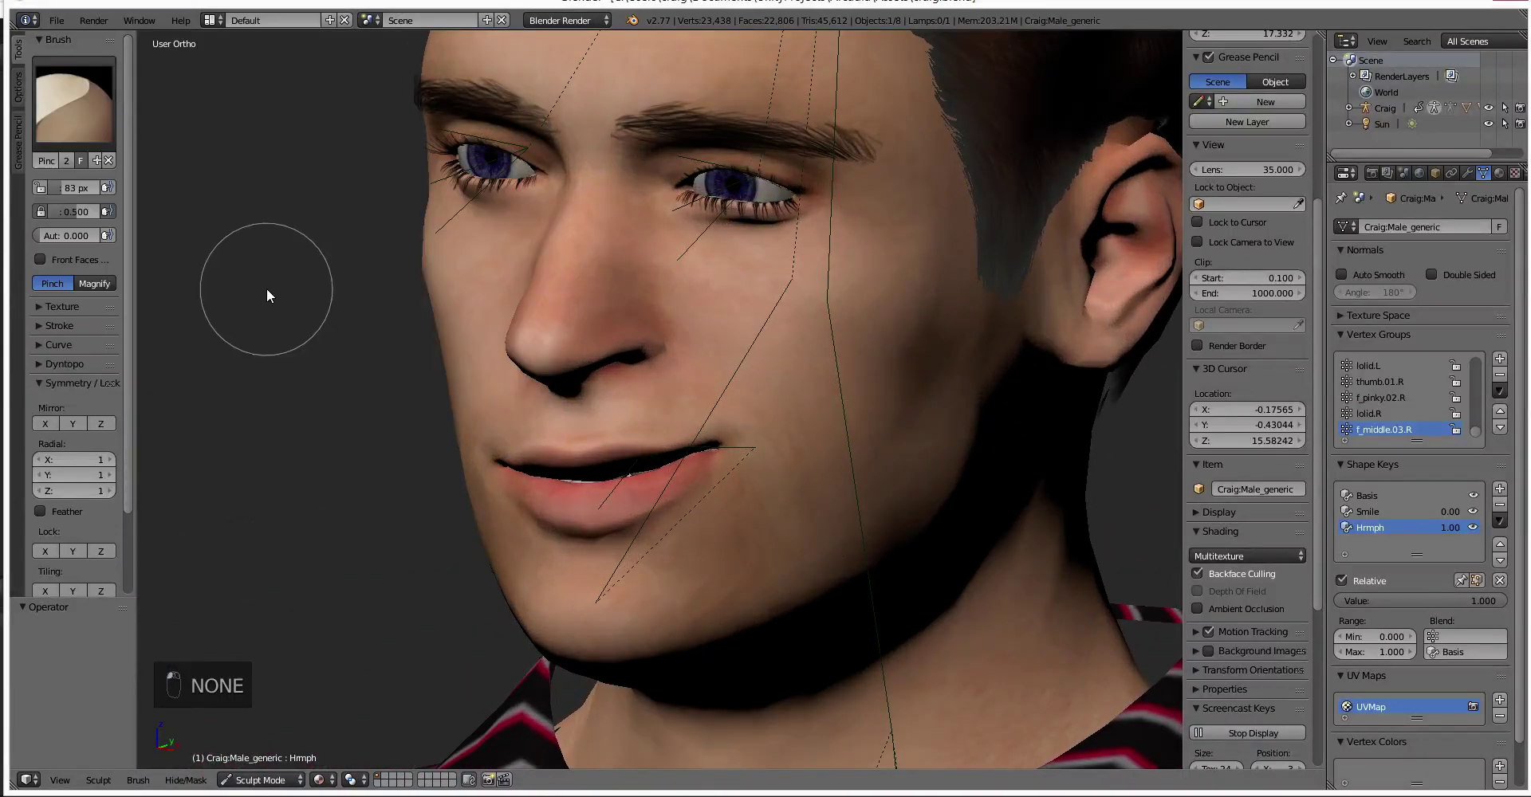
{"action": "scroll", "coordinate": [736, 482], "scroll_direction": "up", "scroll_amount": 2}
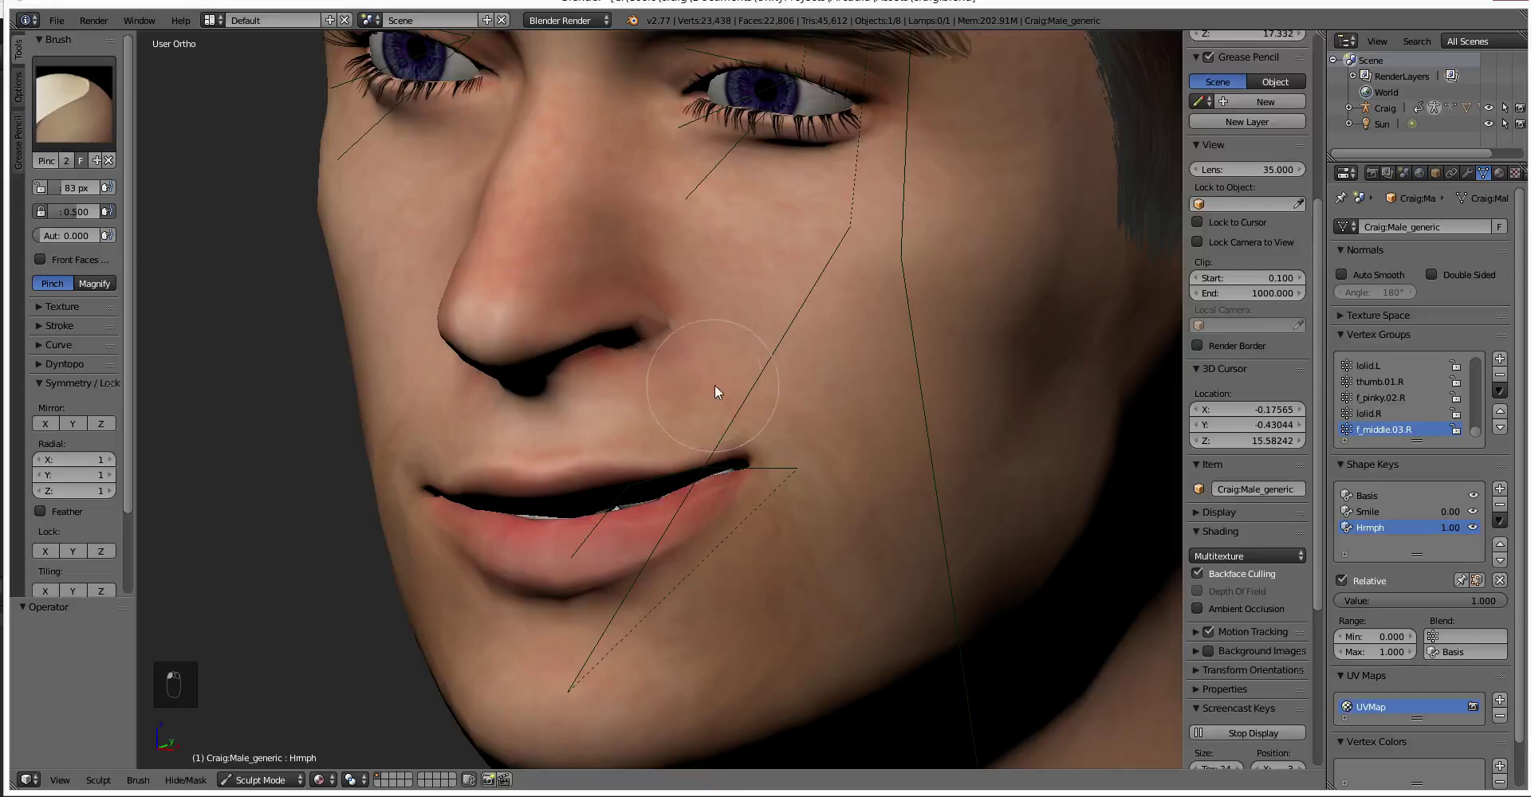
{"action": "scroll", "coordinate": [711, 385], "scroll_direction": "down", "scroll_amount": 4}
{"action": "left_click", "coordinate": [111, 87]}
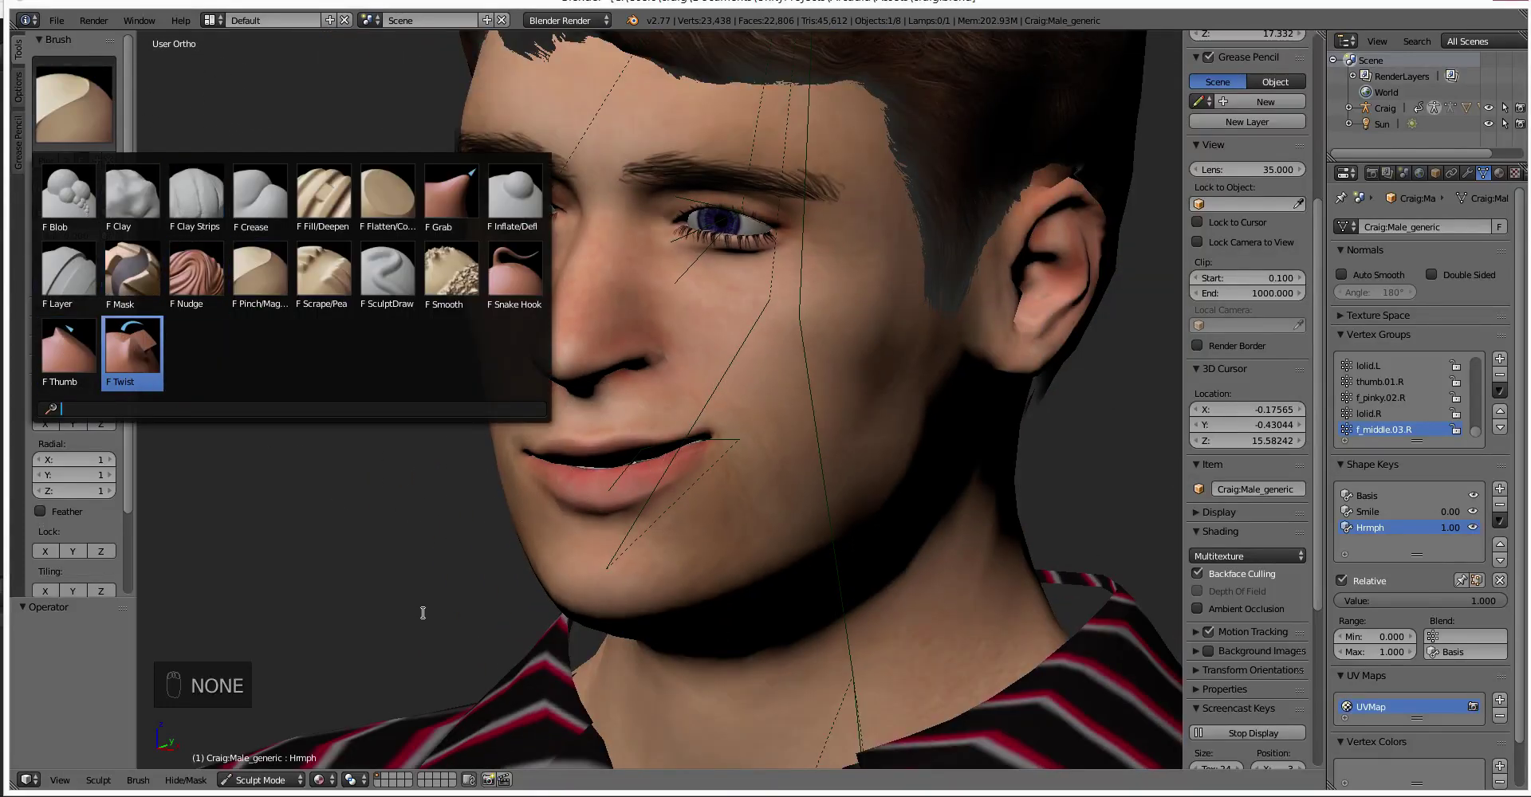
{"action": "mouse_move", "coordinate": [425, 616]}
{"action": "middle_mouse_down"}
{"action": "mouse_move", "coordinate": [392, 643]}
{"action": "mouse_move", "coordinate": [465, 614]}
{"action": "middle_mouse_up"}
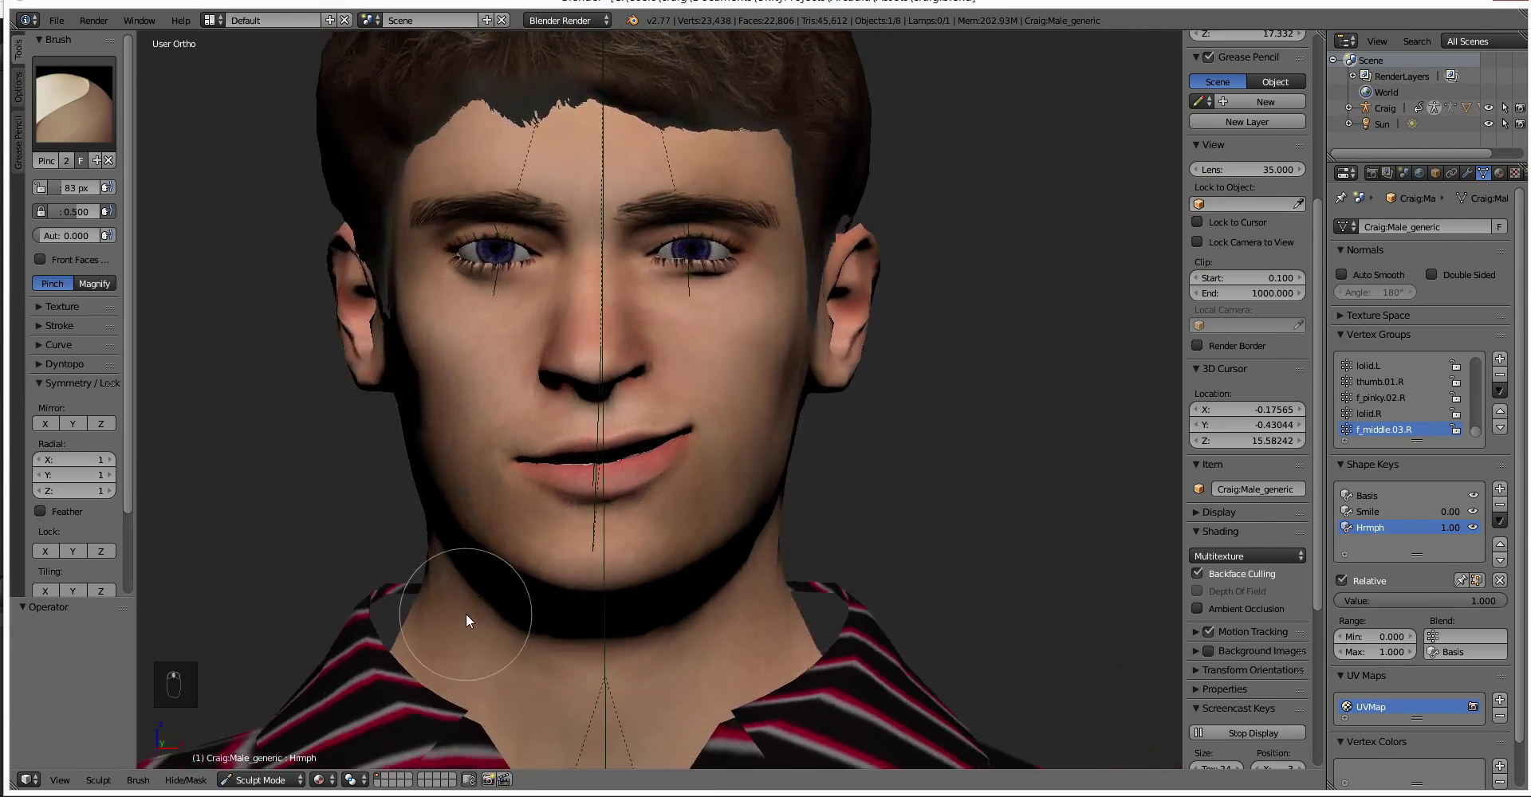
Switch back to the Grab brush and try adjusting the inner eyebrow, undoing the last stroke.
{"action": "left_click", "coordinate": [86, 109]}
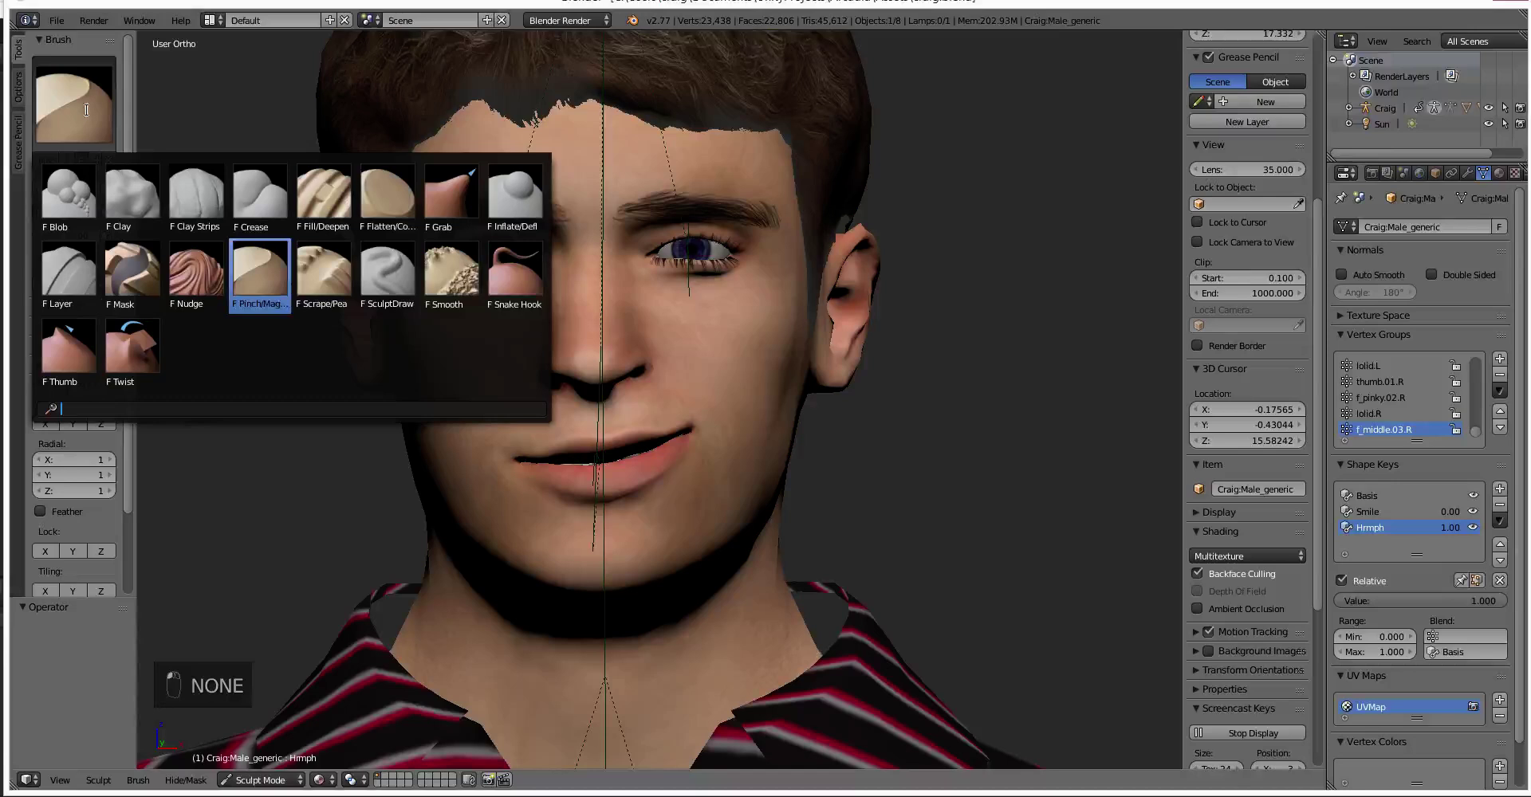
{"action": "left_click", "coordinate": [440, 193]}
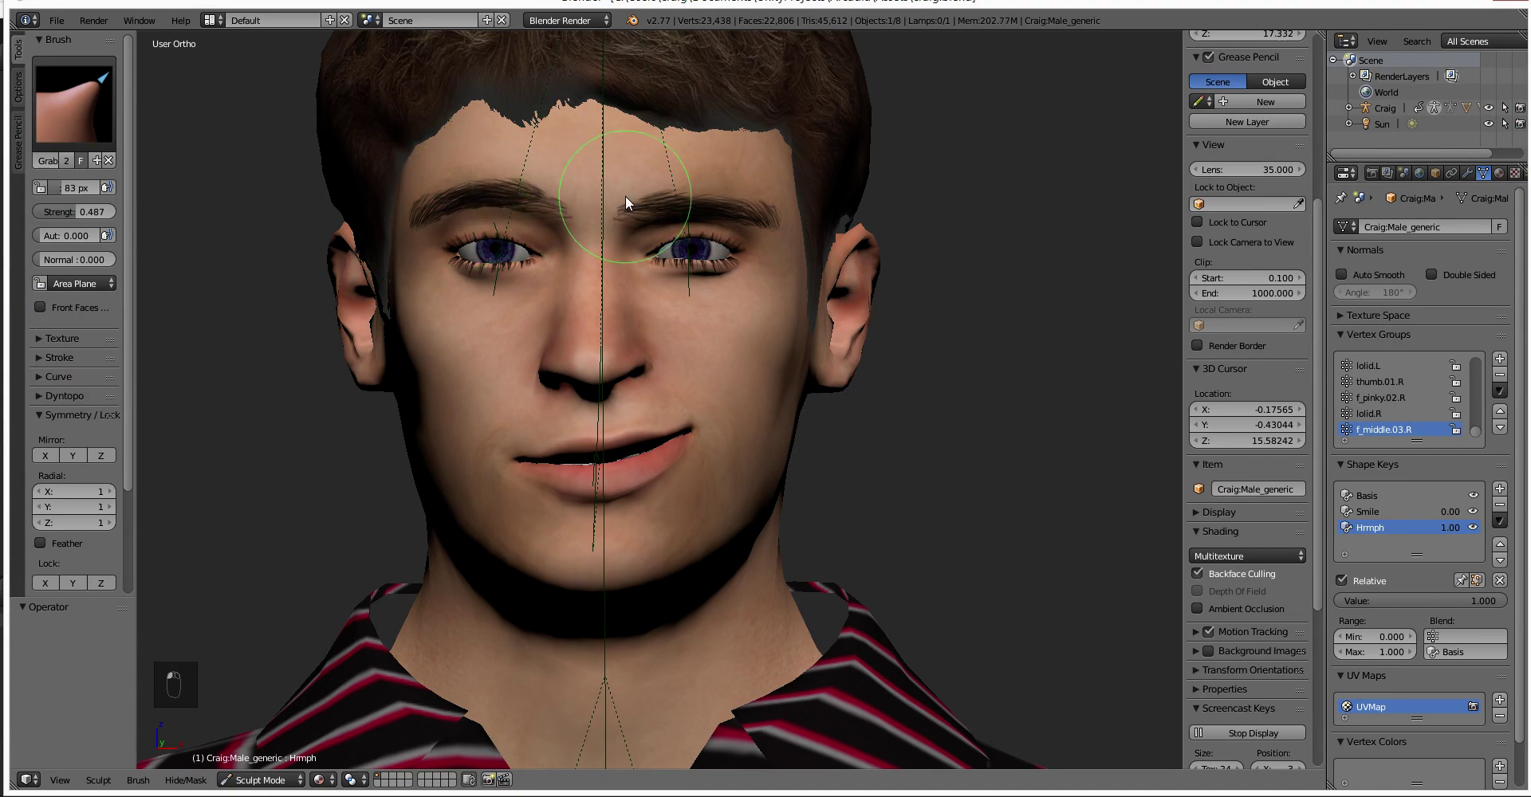
{"action": "key", "text": "ctrl+z"}
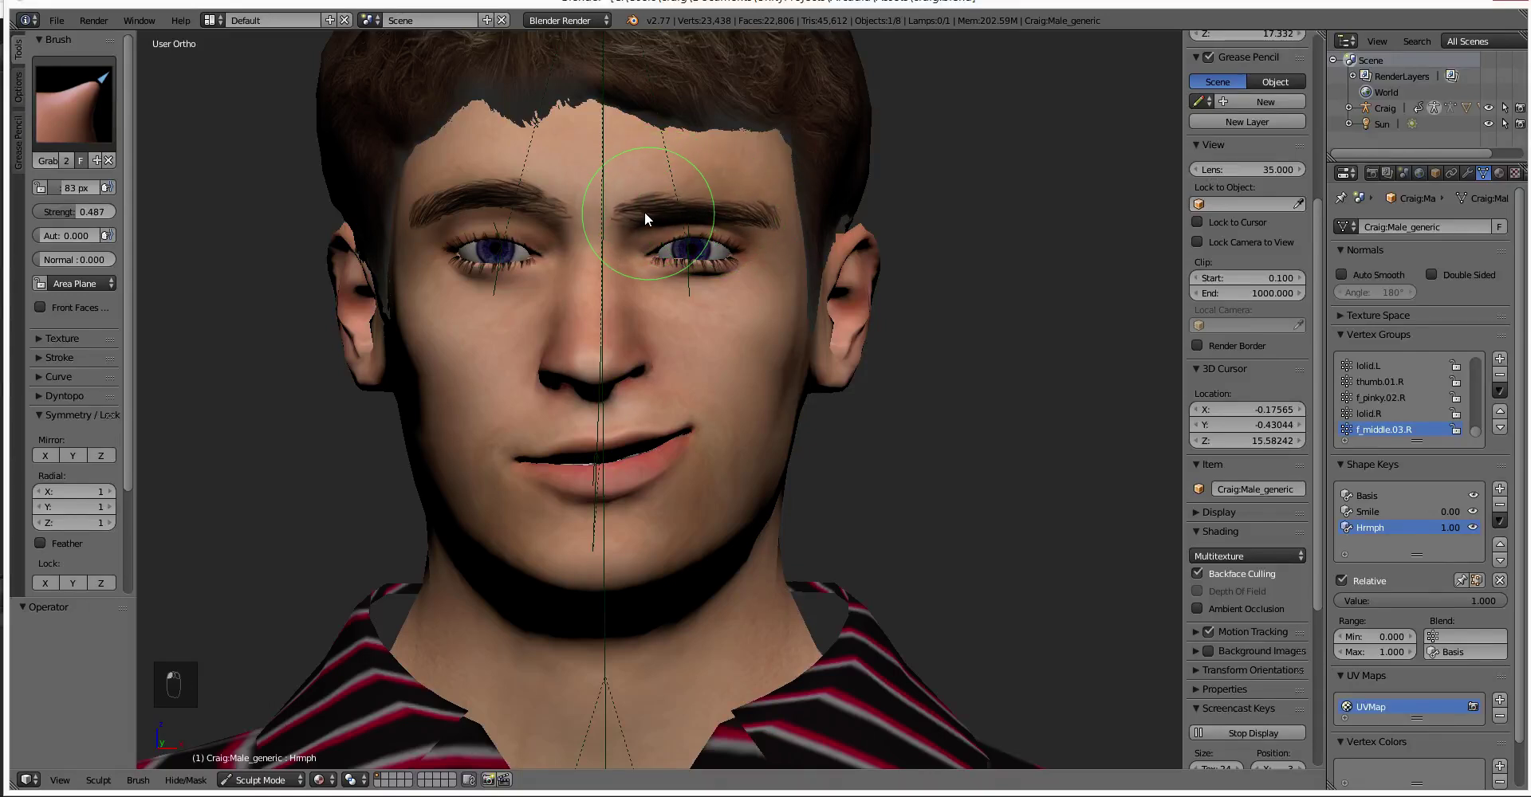
Test blending Hrmph at 0.483 with Smile at 0.37, and reset both shape keys to 0.
{"action": "middle_click_drag", "start_coordinate": [809, 251], "coordinate": [759, 502]}
{"action": "left_click_drag", "start_coordinate": [1451, 529], "coordinate": [1423, 530]}
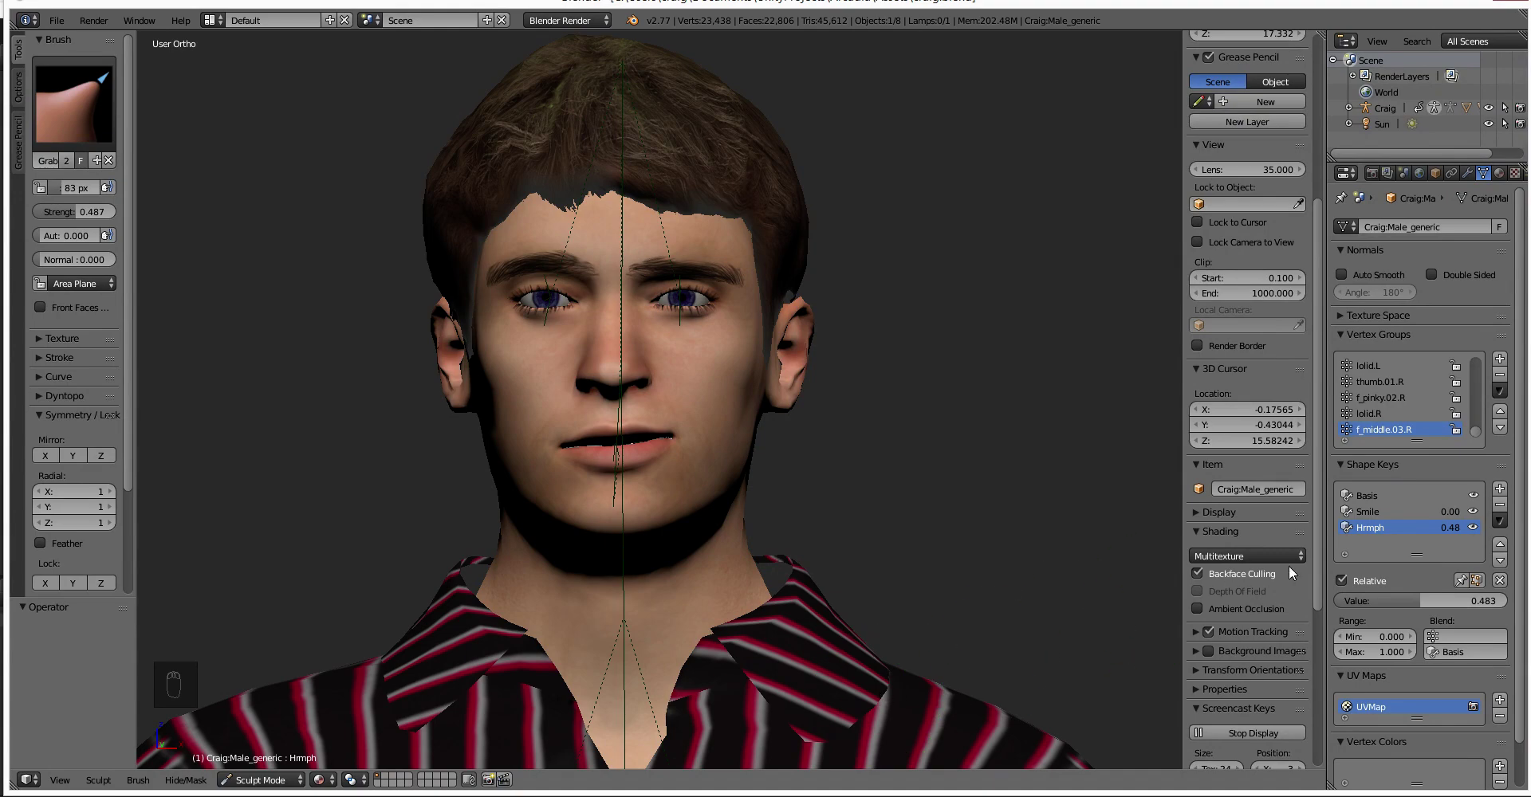
{"action": "left_click_drag", "start_coordinate": [1449, 511], "coordinate": [1471, 512]}
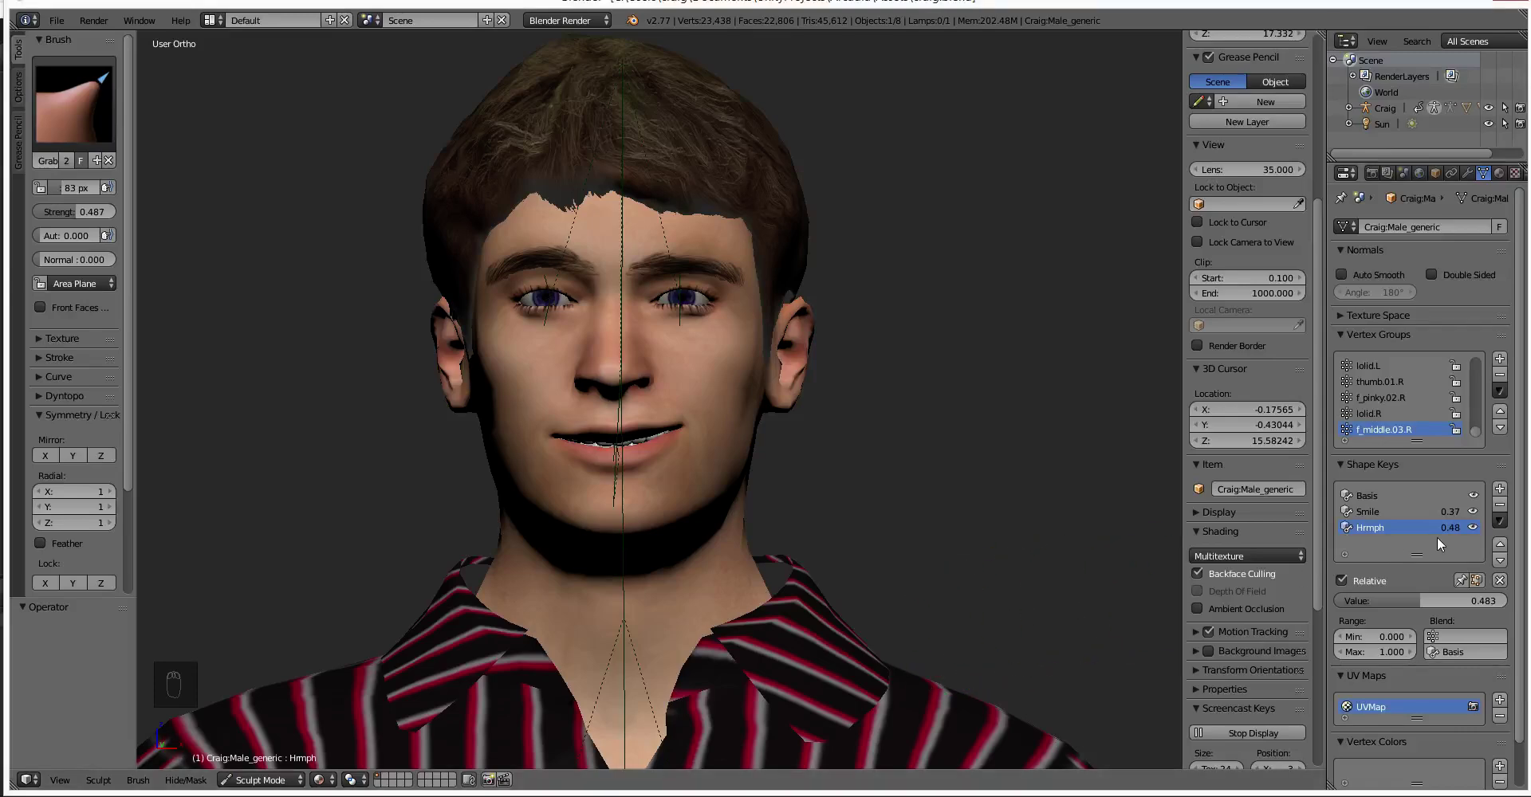
{"action": "middle_click_drag", "start_coordinate": [978, 639], "coordinate": [929, 642]}
{"action": "left_click_drag", "start_coordinate": [1451, 529], "coordinate": [1395, 512]}
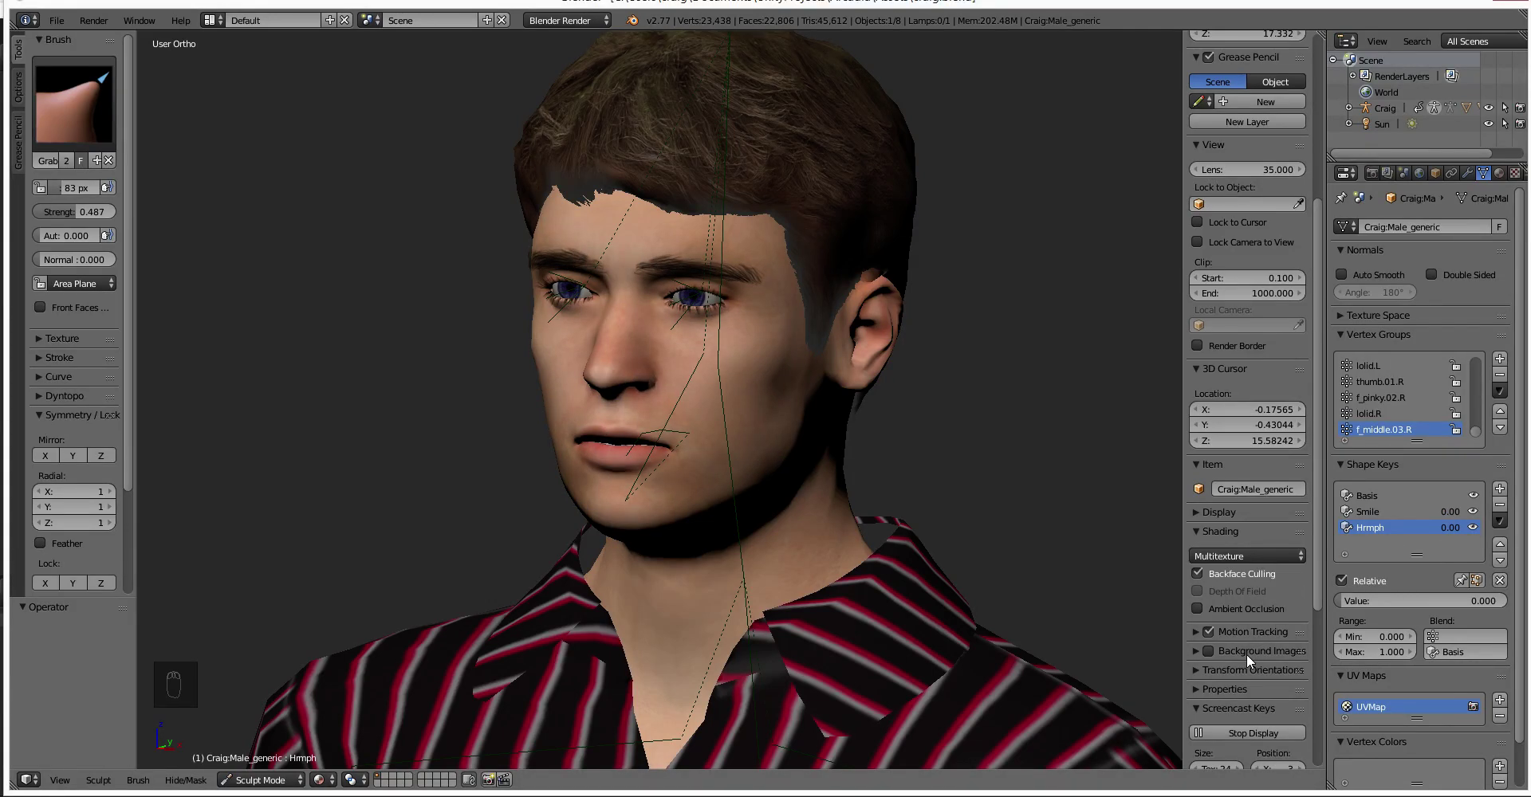
Add a new shape key named Mmmm and set its value to 1.000.
{"action": "left_click", "coordinate": [1499, 489]}
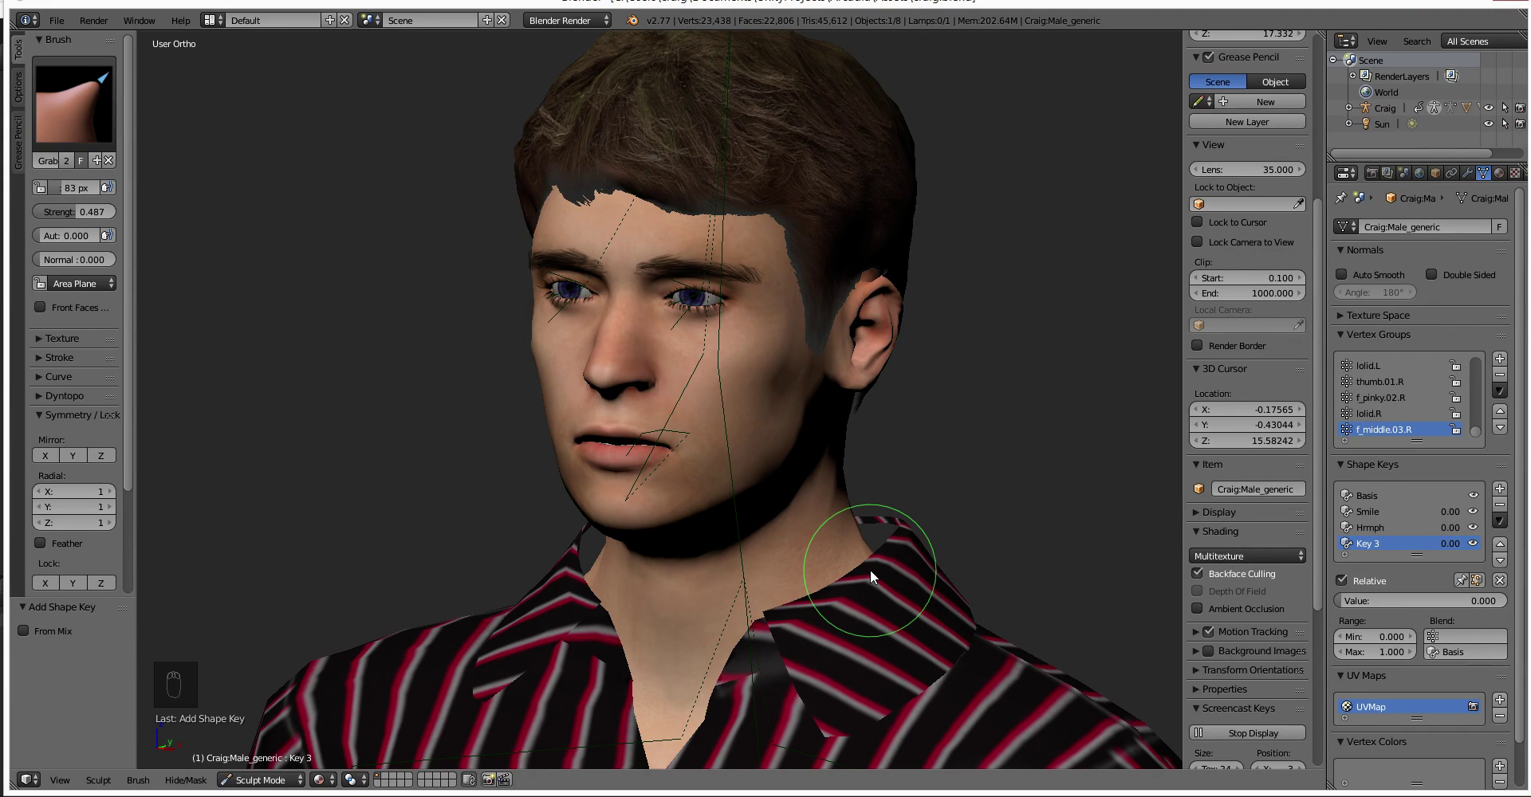
{"action": "double_click", "coordinate": [1381, 550]}
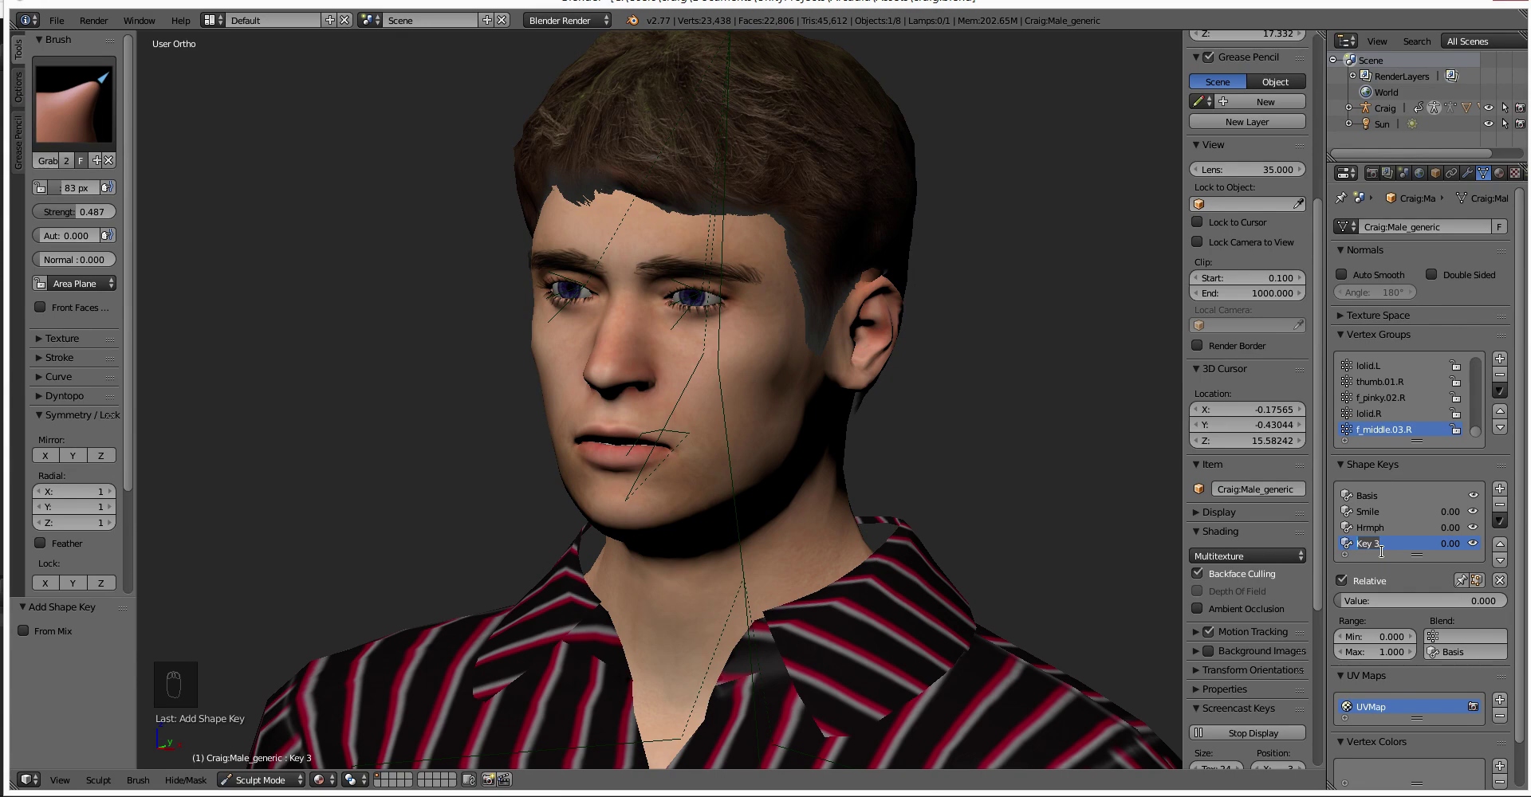
{"action": "type", "text": "Mmmm"}
{"action": "key", "text": "Return"}
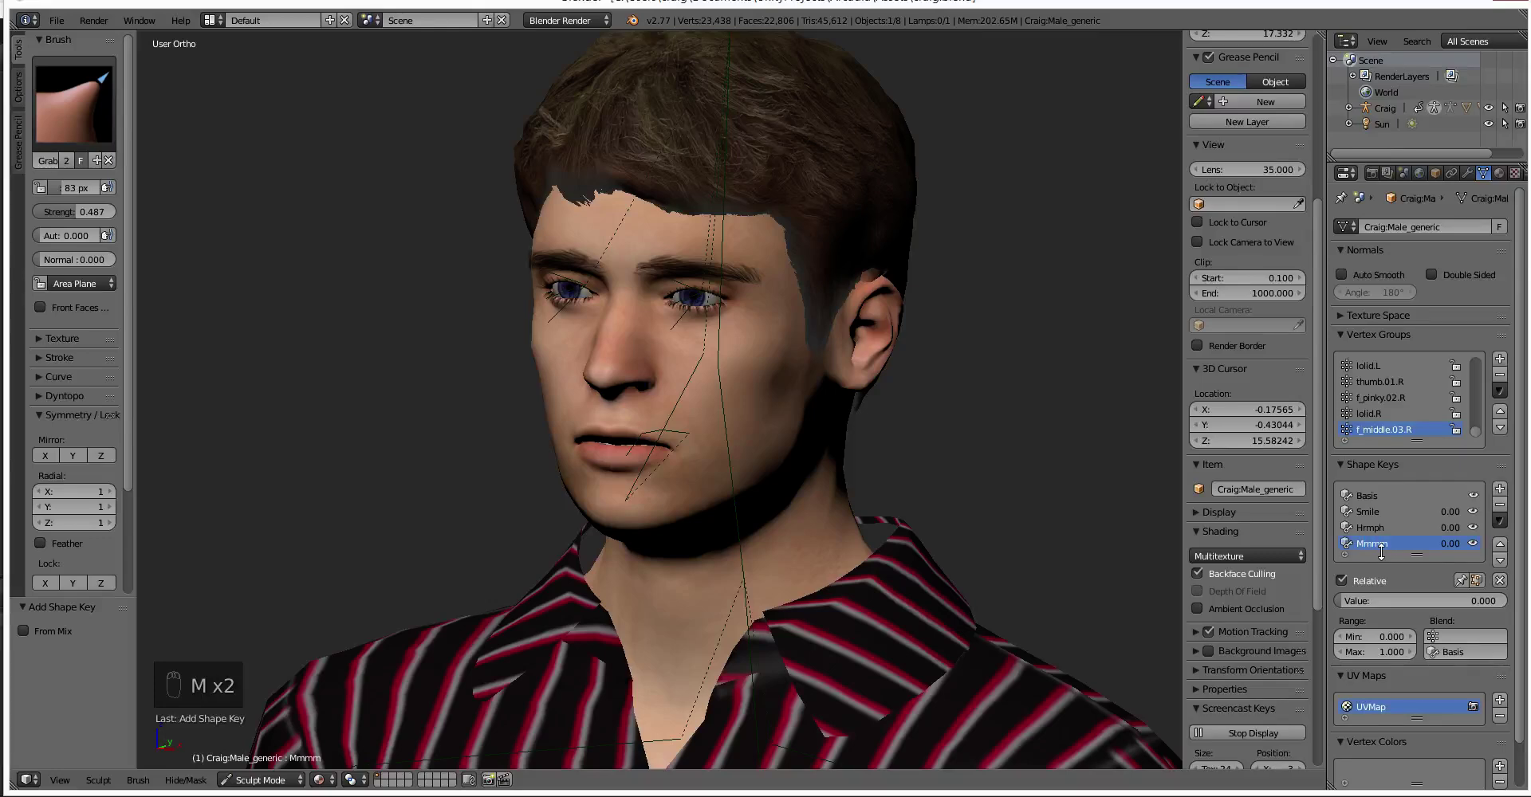
{"action": "left_click_drag", "start_coordinate": [1416, 601], "coordinate": [1518, 602]}
Shape the lips into the start of a pout with the Grab brush in side view.
{"action": "middle_click_drag", "start_coordinate": [481, 572], "coordinate": [420, 417]}
{"action": "scroll", "coordinate": [389, 572], "scroll_direction": "up", "scroll_amount": 4}
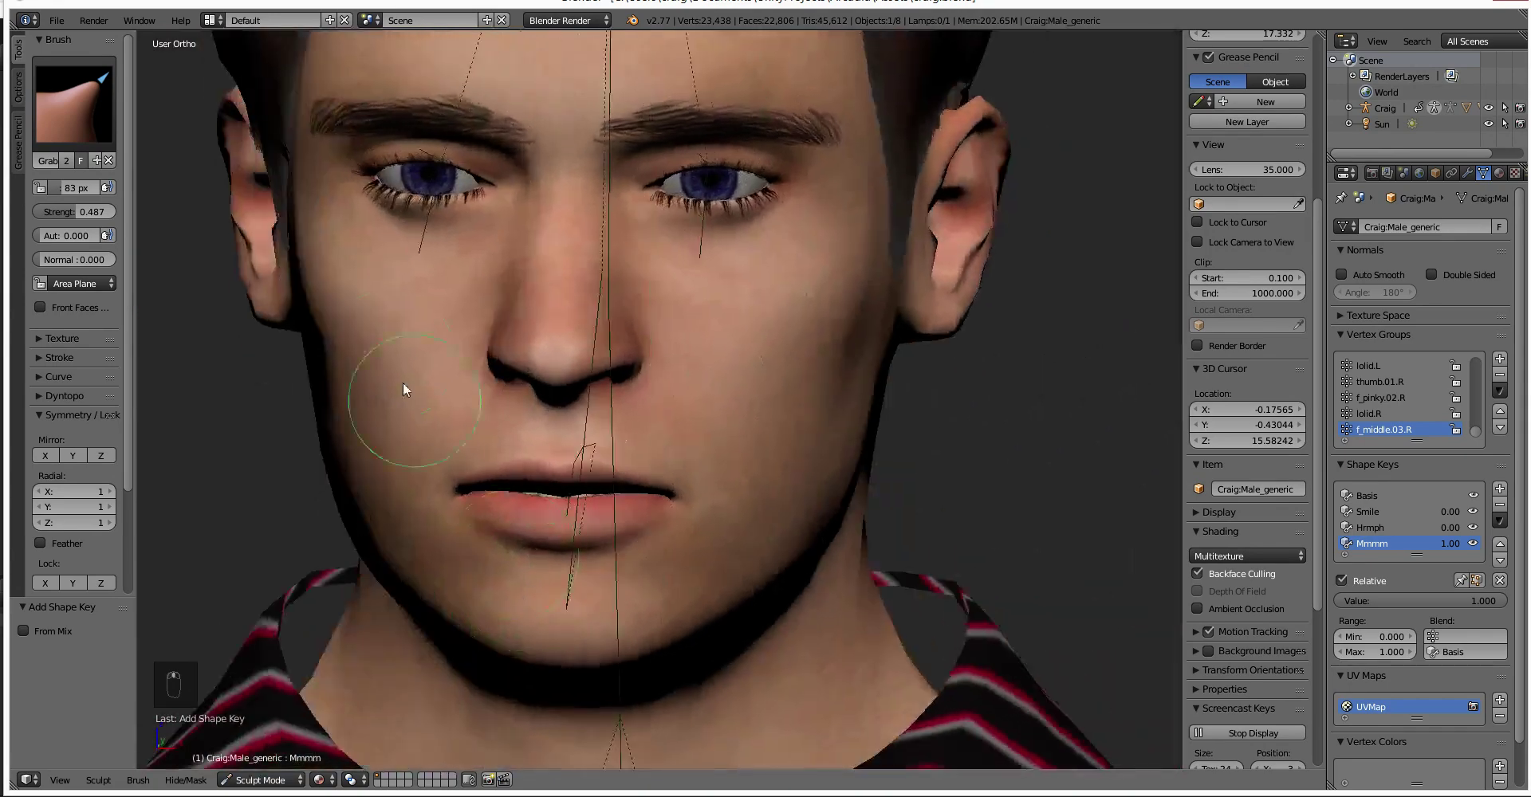
{"action": "scroll", "coordinate": [438, 366], "scroll_direction": "down", "scroll_amount": 2}
{"action": "middle_click_drag", "start_coordinate": [866, 619], "coordinate": [758, 526]}
{"action": "scroll", "coordinate": [438, 314], "scroll_direction": "up", "scroll_amount": 2}
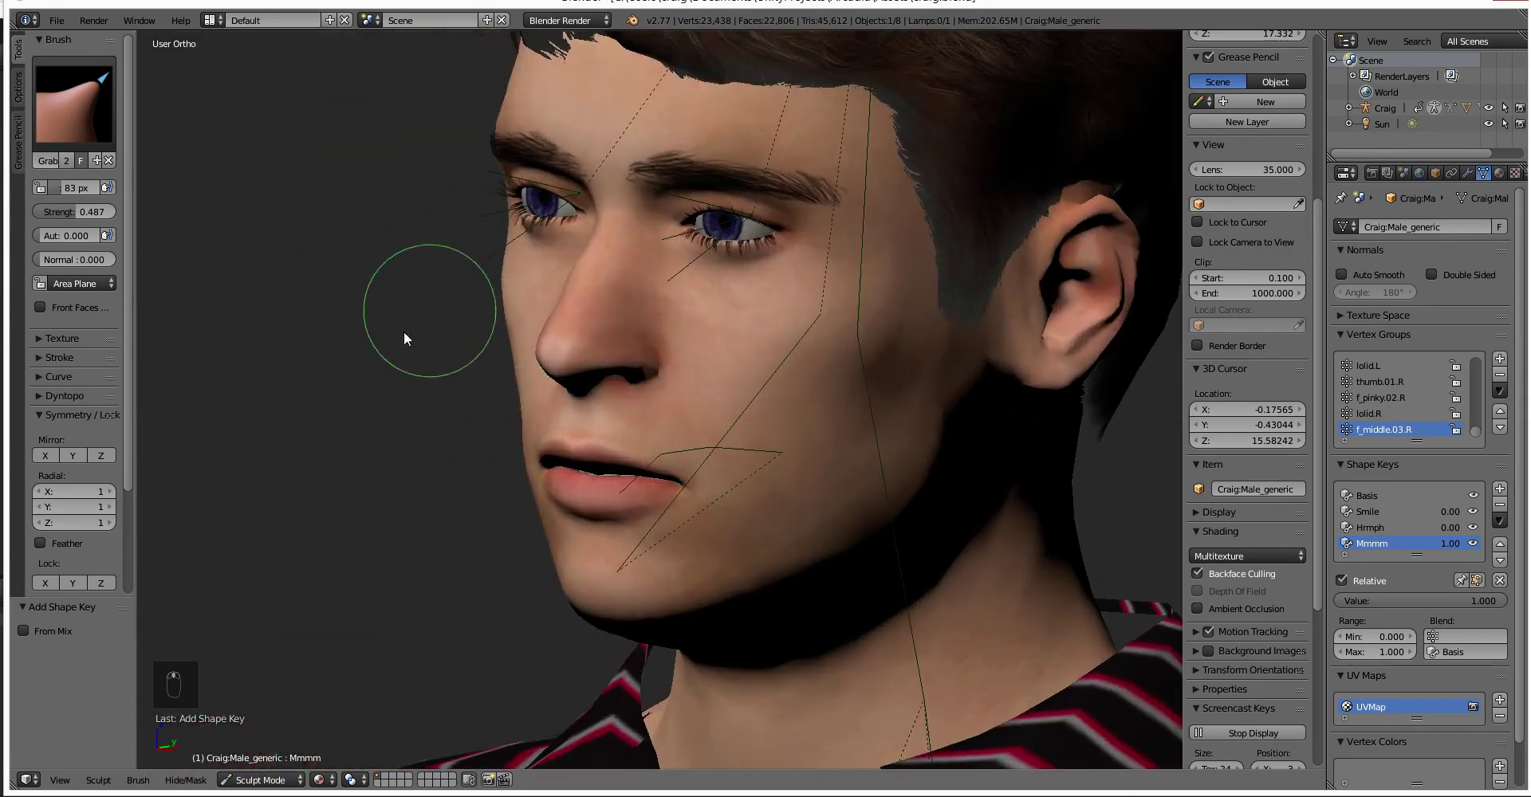
{"action": "scroll", "coordinate": [587, 578], "scroll_direction": "down", "scroll_amount": 2}
{"action": "mouse_move", "coordinate": [587, 579]}
{"action": "middle_mouse_down"}
{"action": "mouse_move", "coordinate": [558, 543]}
{"action": "mouse_move", "coordinate": [552, 601]}
{"action": "mouse_move", "coordinate": [574, 558]}
{"action": "middle_mouse_up"}
{"action": "scroll", "coordinate": [557, 567], "scroll_direction": "up", "scroll_amount": 1}
{"action": "scroll", "coordinate": [573, 559], "scroll_direction": "down", "scroll_amount": 2}
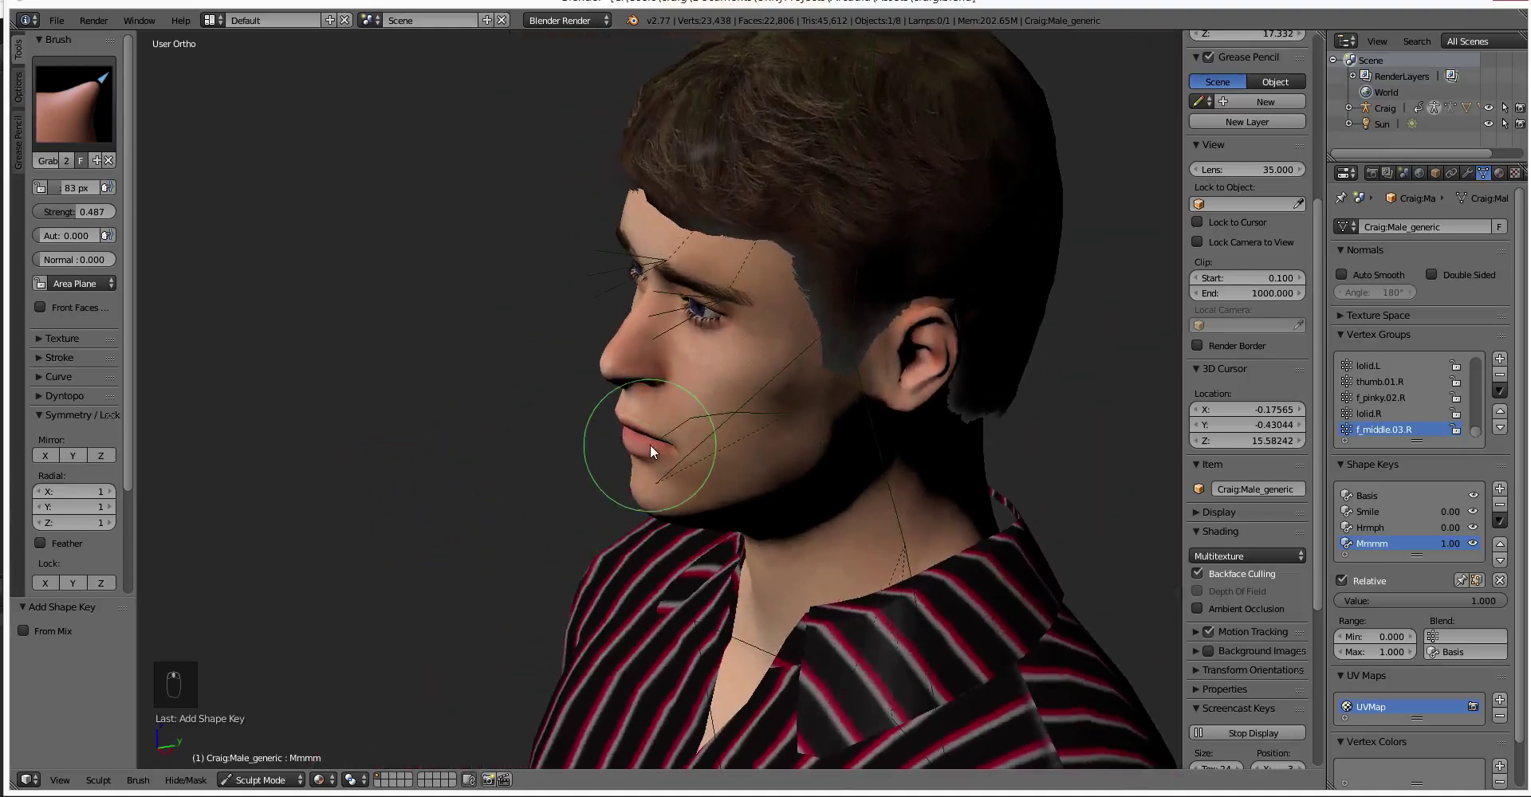
{"action": "mouse_move", "coordinate": [633, 448]}
{"action": "middle_mouse_down"}
{"action": "mouse_move", "coordinate": [767, 496]}
{"action": "mouse_move", "coordinate": [678, 503]}
{"action": "mouse_move", "coordinate": [630, 564]}
{"action": "mouse_move", "coordinate": [563, 514]}
{"action": "mouse_move", "coordinate": [459, 519]}
{"action": "mouse_move", "coordinate": [629, 451]}
{"action": "mouse_move", "coordinate": [660, 375]}
{"action": "mouse_move", "coordinate": [575, 505]}
{"action": "middle_mouse_up"}
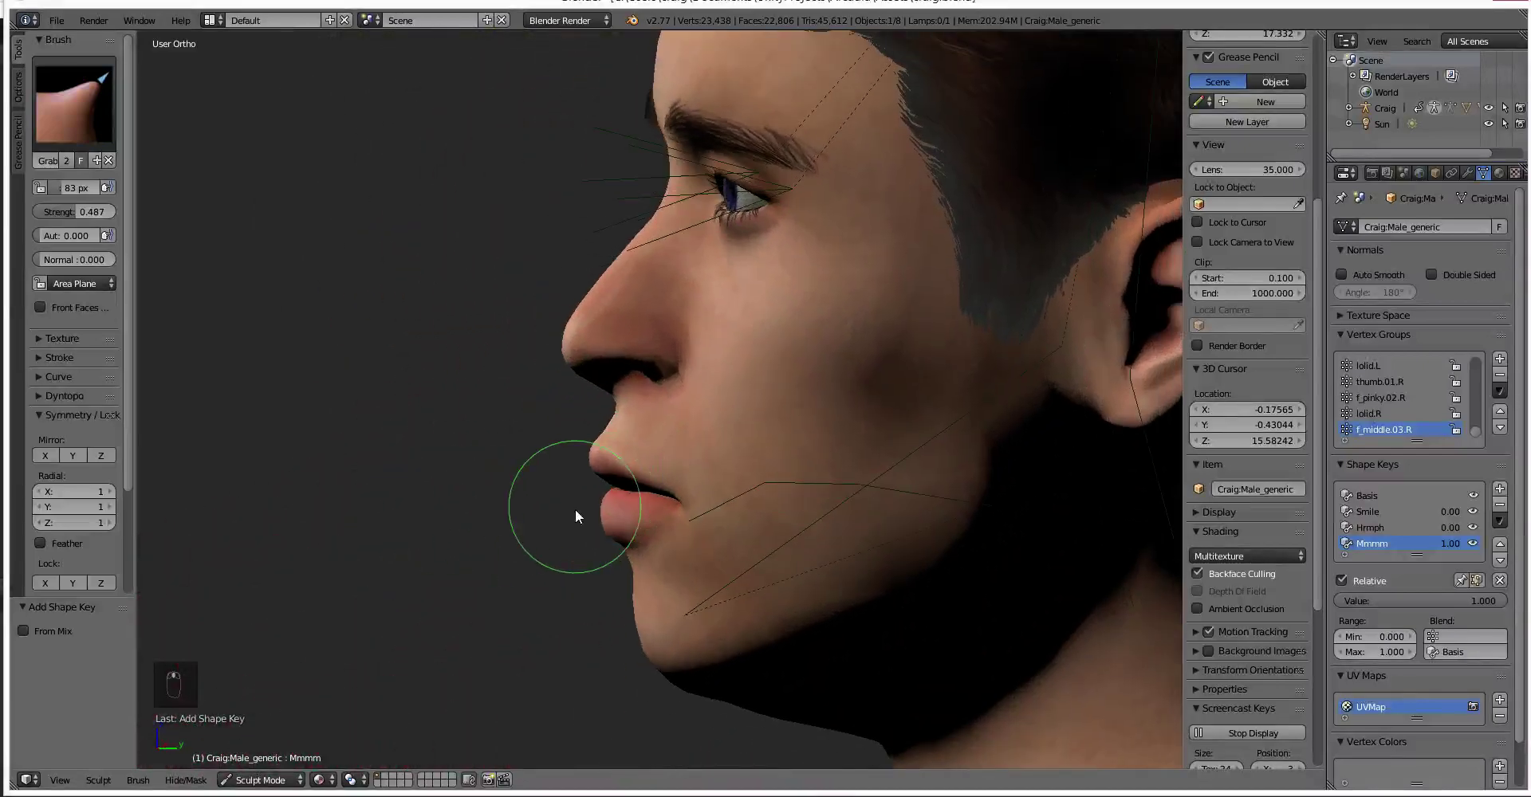
Adjust the lips and mouth corners with the Grab brush from the front, undoing the last stroke.
{"action": "middle_click_drag", "start_coordinate": [445, 643], "coordinate": [595, 705]}
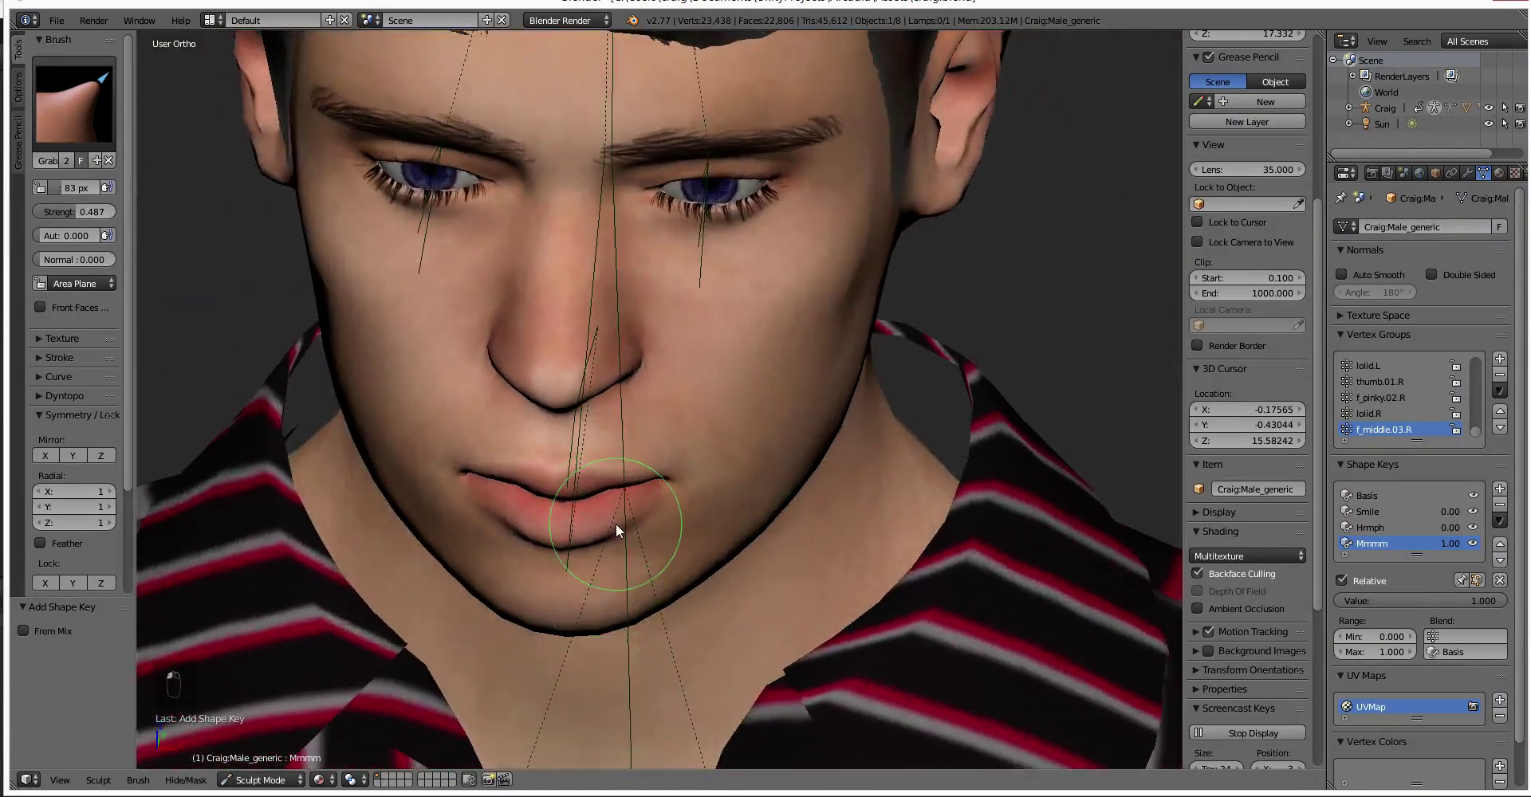
{"action": "mouse_move", "coordinate": [505, 510]}
{"action": "middle_mouse_down"}
{"action": "mouse_move", "coordinate": [625, 569]}
{"action": "mouse_move", "coordinate": [565, 514]}
{"action": "mouse_move", "coordinate": [878, 523]}
{"action": "mouse_move", "coordinate": [705, 561]}
{"action": "mouse_move", "coordinate": [652, 536]}
{"action": "mouse_move", "coordinate": [666, 504]}
{"action": "mouse_move", "coordinate": [755, 474]}
{"action": "mouse_move", "coordinate": [710, 435]}
{"action": "middle_mouse_up"}
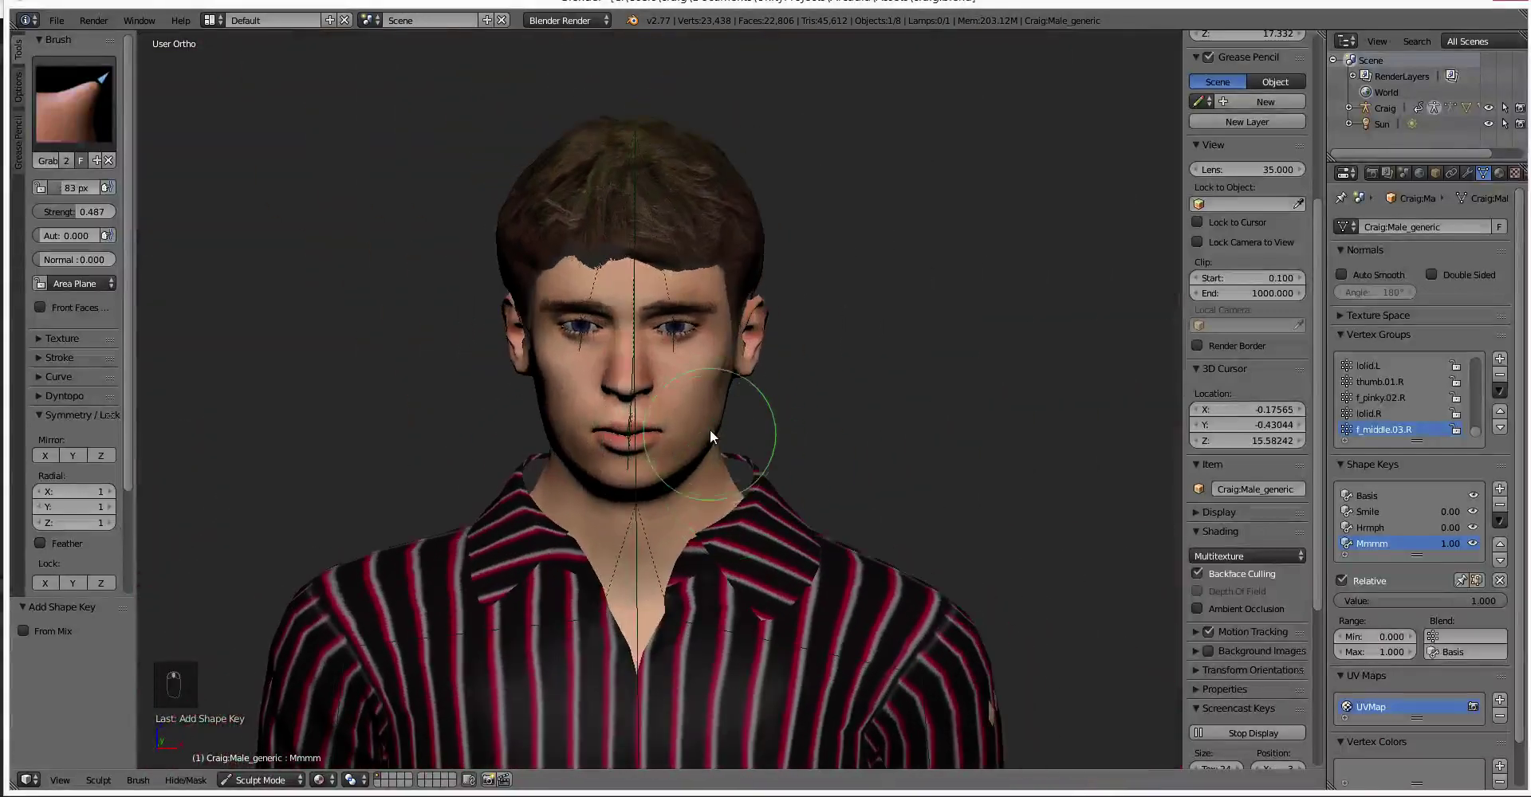
{"action": "key", "text": "ctrl+z"}
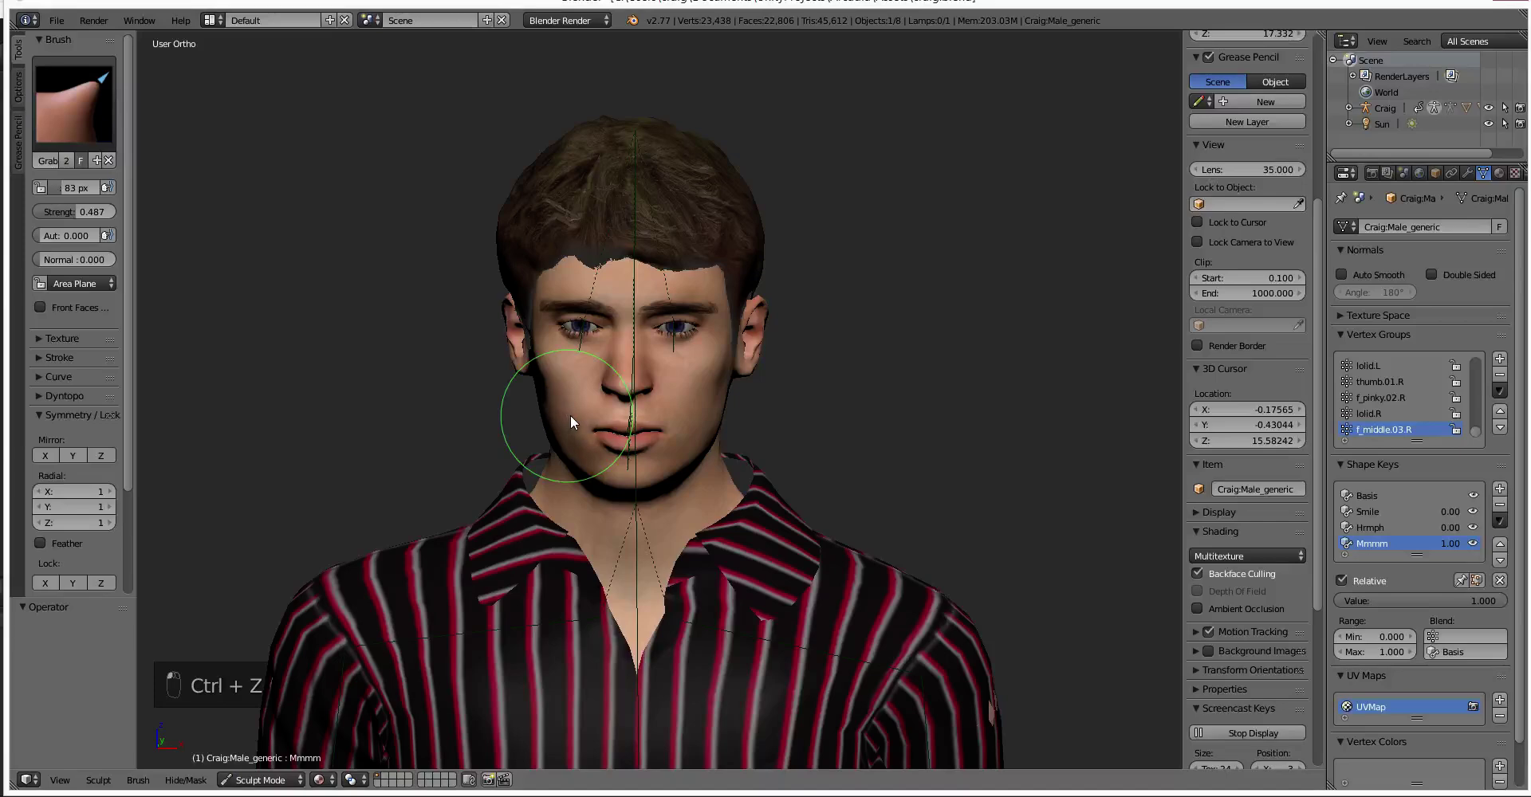
Select the jaw bone of the armature and rotate it 9.659° around the X axis to open the mouth.
{"action": "mouse_move", "coordinate": [611, 413]}
{"action": "middle_mouse_down"}
{"action": "mouse_move", "coordinate": [729, 426]}
{"action": "mouse_move", "coordinate": [716, 429]}
{"action": "middle_mouse_up"}
{"action": "scroll", "coordinate": [716, 429], "scroll_direction": "up", "scroll_amount": 2}
{"action": "middle_click_drag", "start_coordinate": [744, 504], "coordinate": [777, 444]}
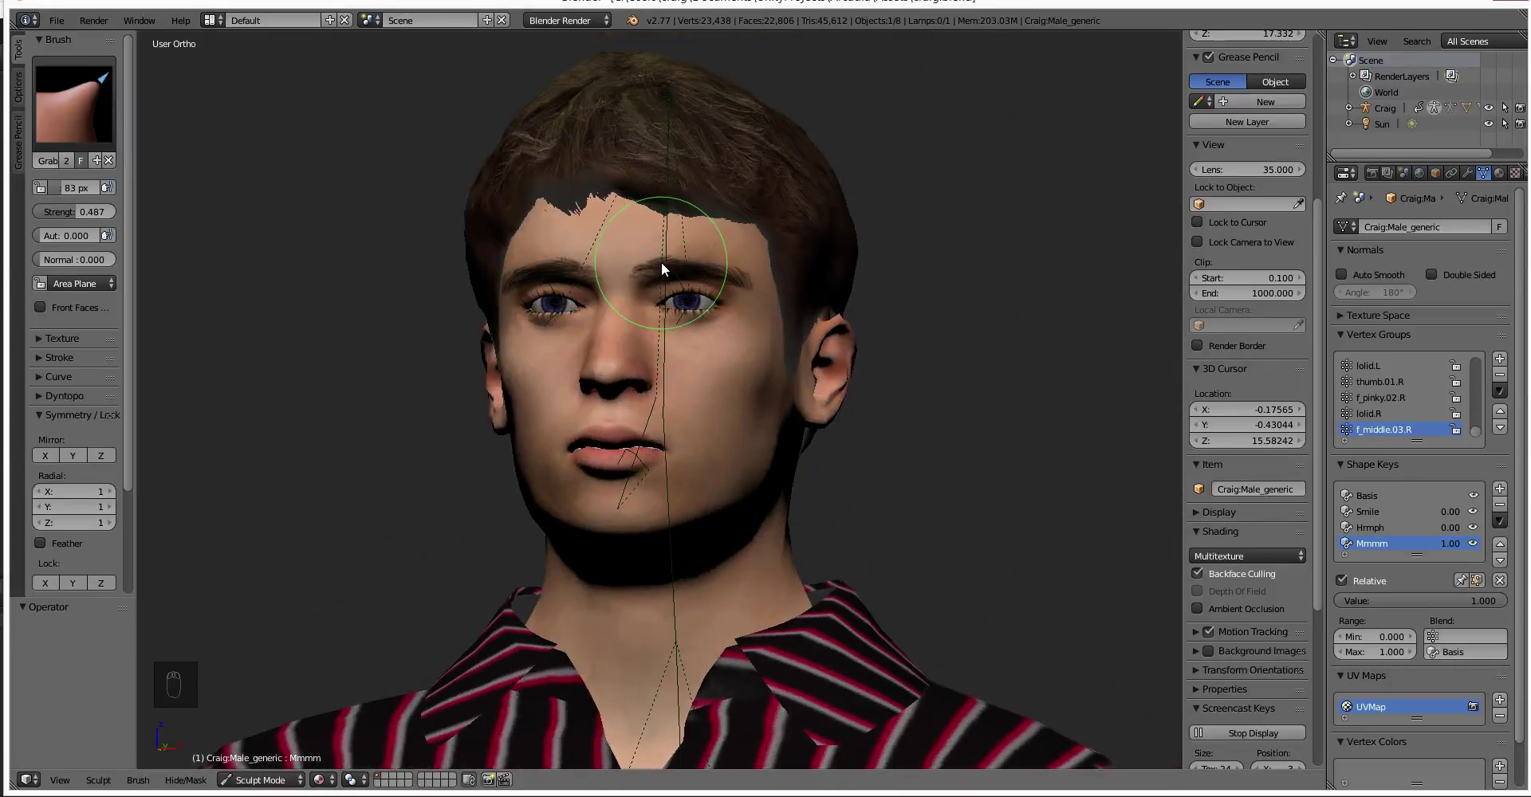
{"action": "mouse_move", "coordinate": [690, 386]}
{"action": "middle_mouse_down"}
{"action": "mouse_move", "coordinate": [745, 480]}
{"action": "mouse_move", "coordinate": [570, 581]}
{"action": "mouse_move", "coordinate": [518, 535]}
{"action": "middle_mouse_up"}
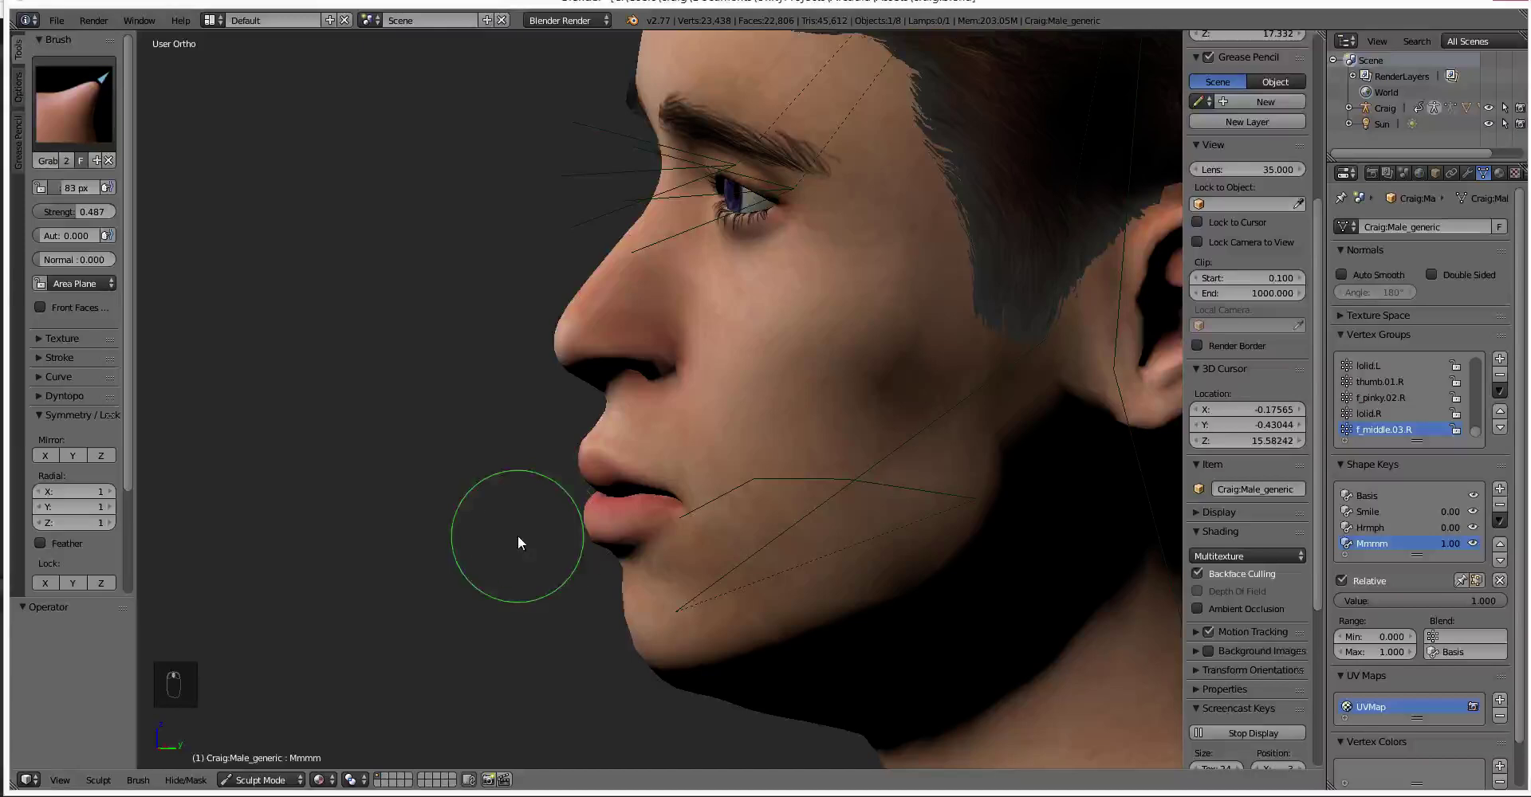
{"action": "middle_click_drag", "start_coordinate": [770, 572], "coordinate": [834, 567]}
{"action": "mouse_move", "coordinate": [228, 305]}
{"action": "middle_mouse_down"}
{"action": "mouse_move", "coordinate": [692, 693]}
{"action": "mouse_move", "coordinate": [847, 625]}
{"action": "mouse_move", "coordinate": [906, 630]}
{"action": "middle_mouse_up"}
{"action": "right_click", "coordinate": [844, 453]}
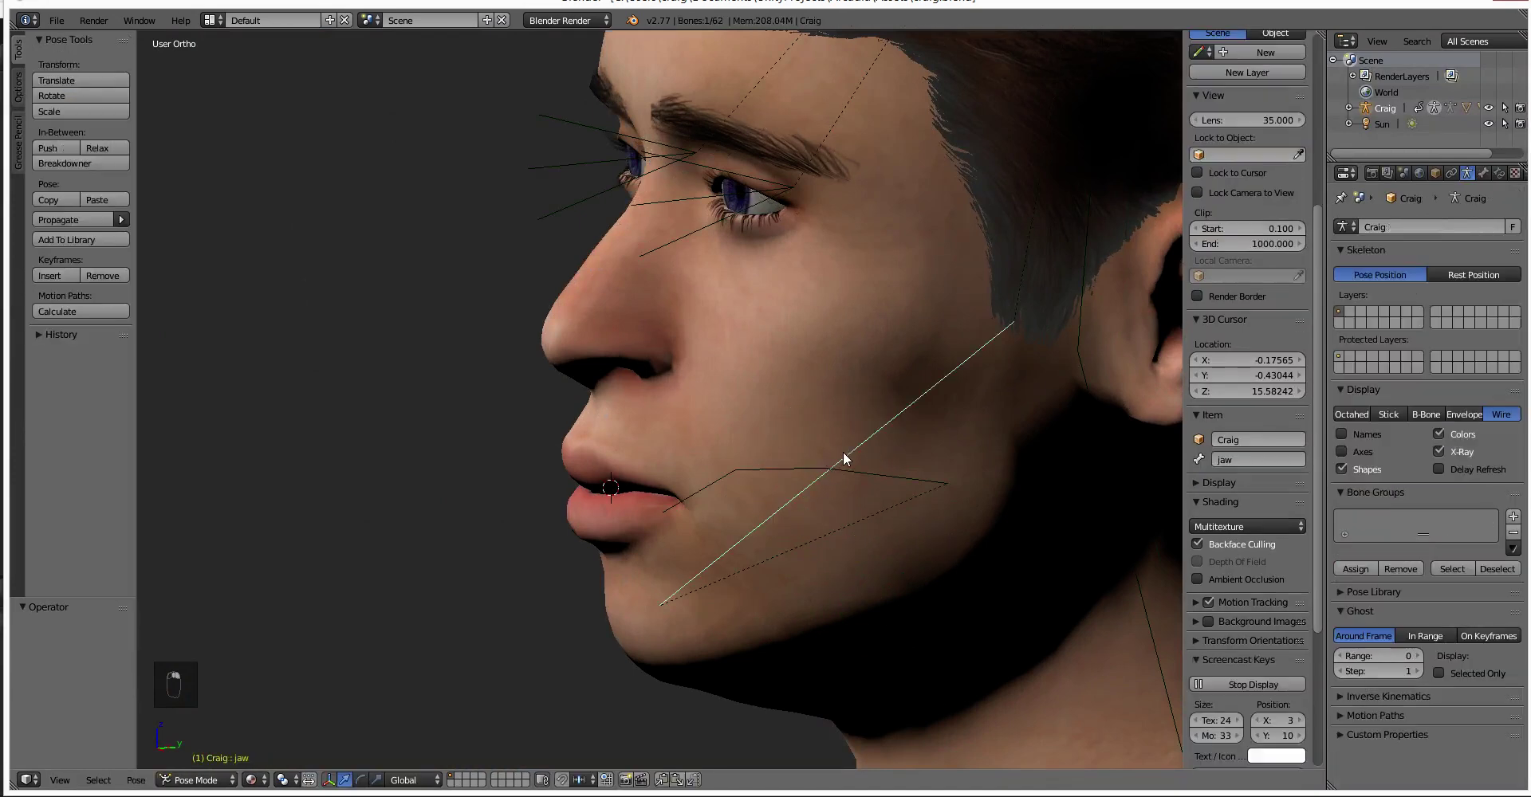
{"action": "key", "text": "r"}
{"action": "key", "text": "x"}
{"action": "left_click", "coordinate": [865, 481]}
{"action": "middle_click_drag", "start_coordinate": [757, 609], "coordinate": [550, 619]}
{"action": "scroll", "coordinate": [595, 468], "scroll_direction": "up", "scroll_amount": 5}
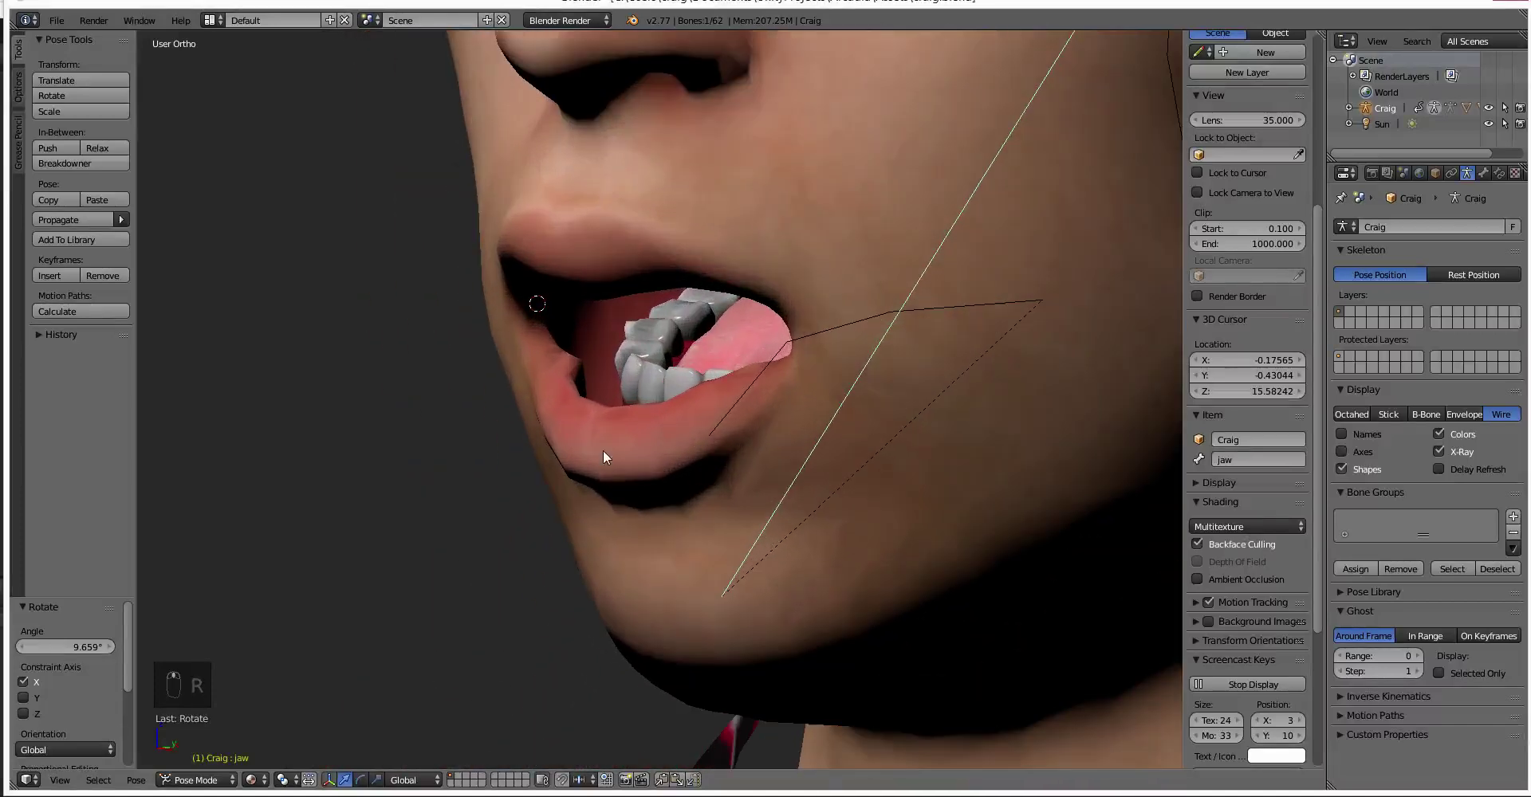
Reshape the upper lip of the face mesh in the open mouth with the Grab brush, undoing unwanted strokes.
{"action": "right_click", "coordinate": [790, 187]}
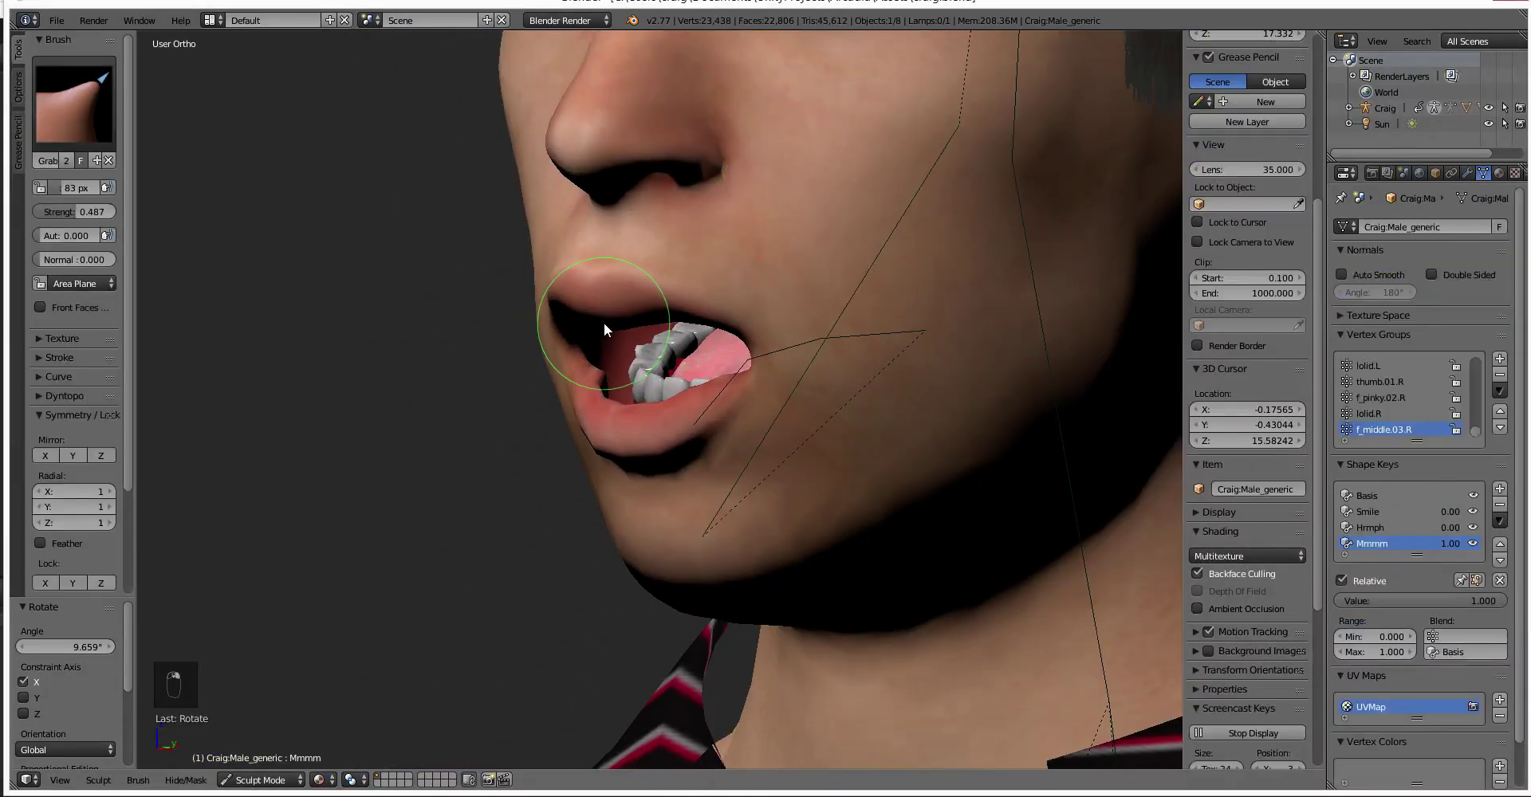
{"action": "mouse_move", "coordinate": [622, 351]}
{"action": "middle_mouse_down"}
{"action": "mouse_move", "coordinate": [677, 319]}
{"action": "mouse_move", "coordinate": [629, 334]}
{"action": "mouse_move", "coordinate": [609, 310]}
{"action": "middle_mouse_up"}
{"action": "key", "text": "ctrl+z"}
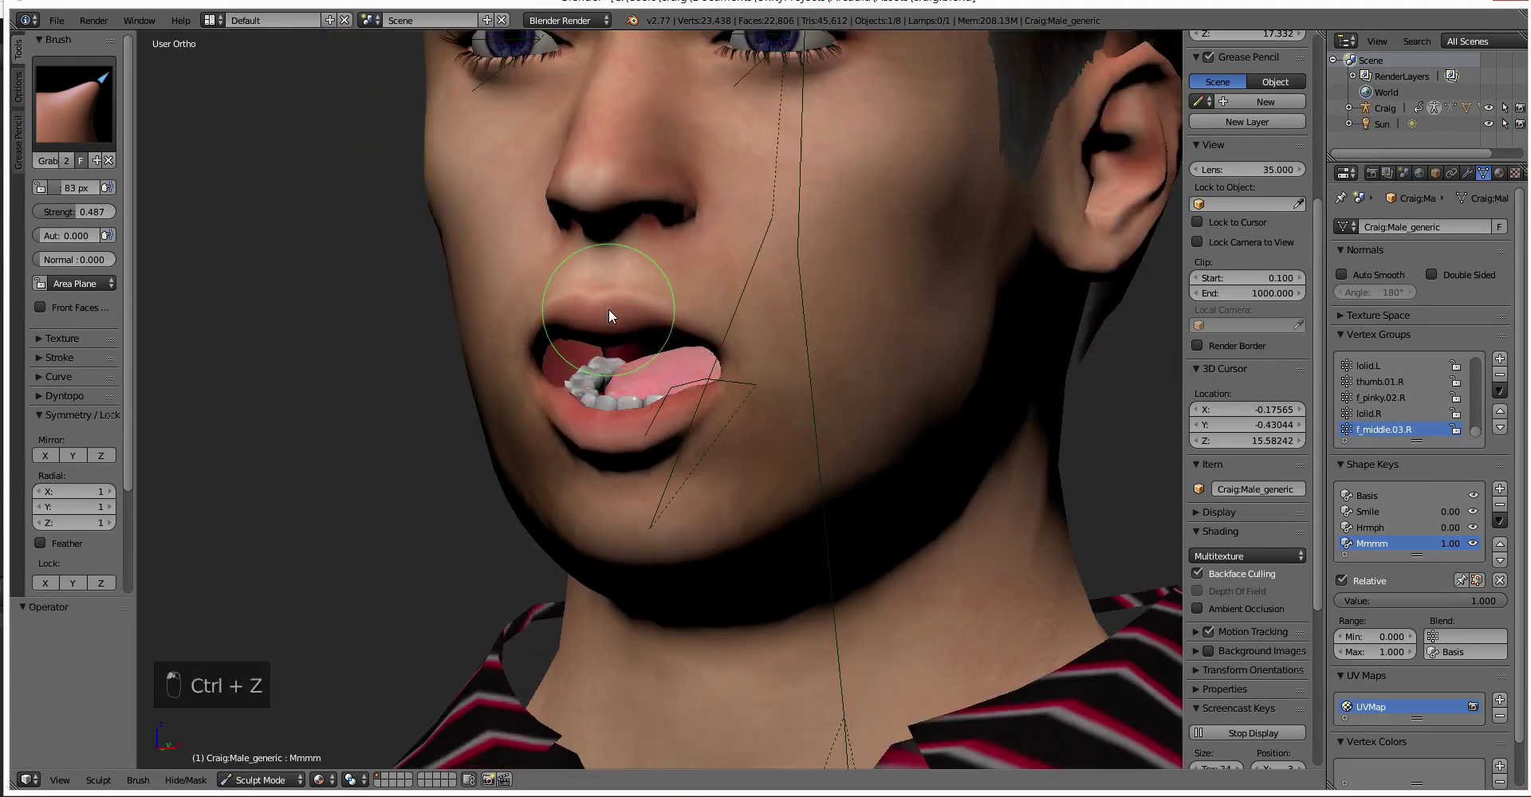
{"action": "left_click_drag", "start_coordinate": [606, 328], "coordinate": [606, 314]}
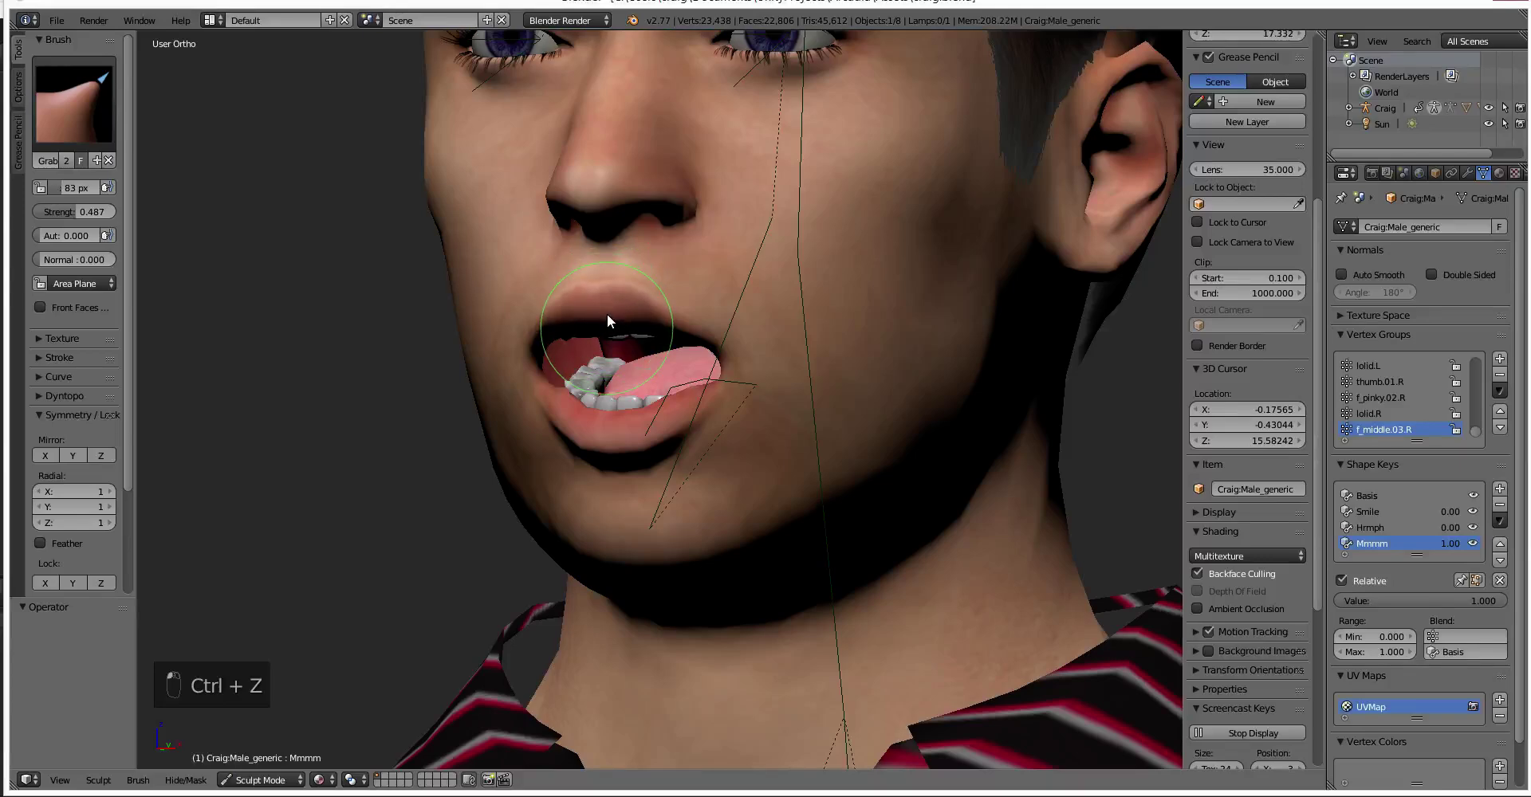
{"action": "middle_click_drag", "start_coordinate": [646, 340], "coordinate": [563, 381]}
{"action": "middle_click_drag", "start_coordinate": [696, 409], "coordinate": [773, 383]}
{"action": "mouse_move", "coordinate": [567, 331]}
{"action": "middle_mouse_down"}
{"action": "mouse_move", "coordinate": [542, 319]}
{"action": "mouse_move", "coordinate": [574, 312]}
{"action": "middle_mouse_up"}
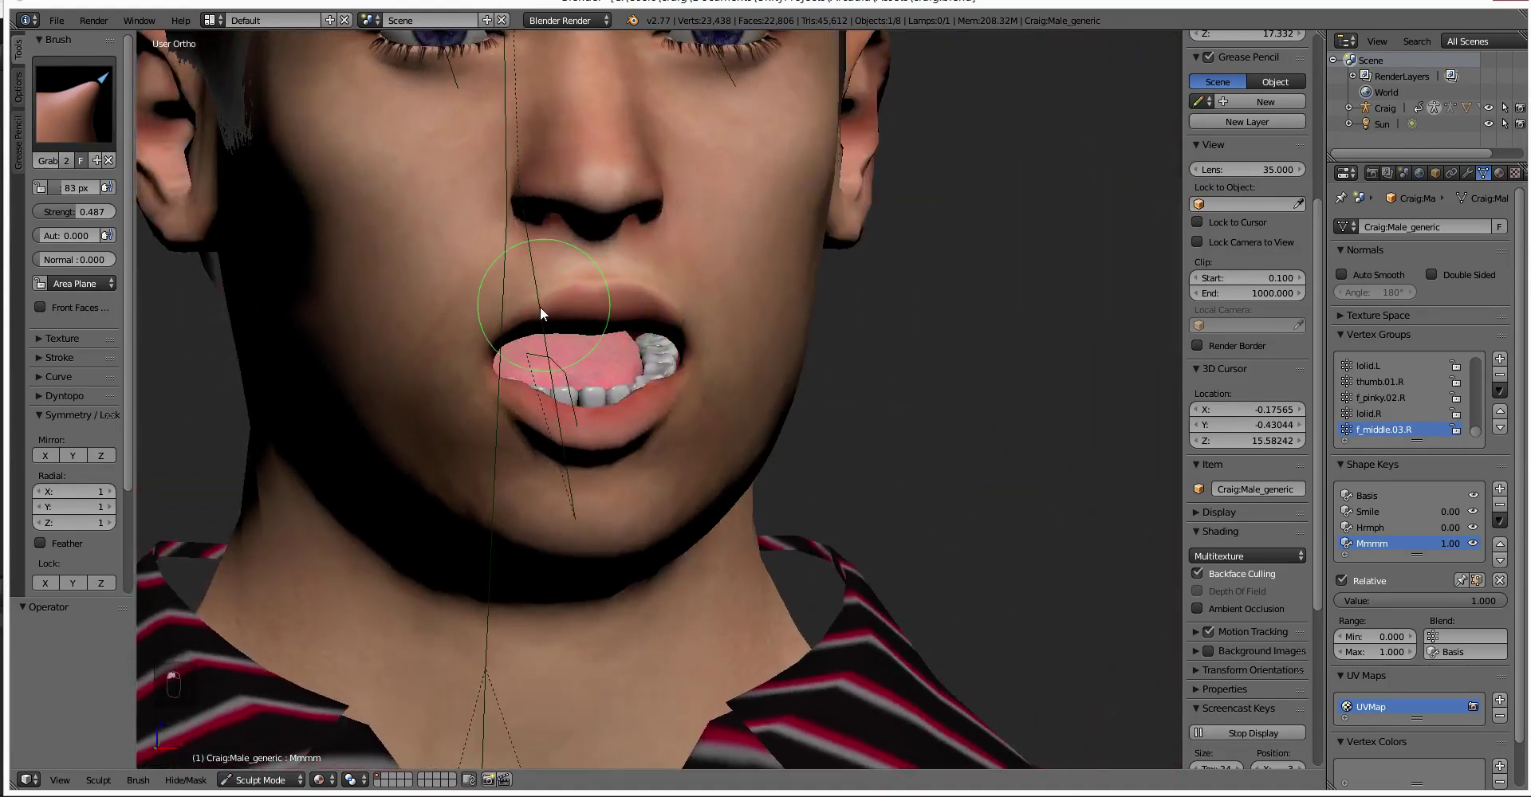
{"action": "key", "text": "ctrl+z"}
Adjust the lower lip of the open mouth with the Grab brush, undoing the unwanted stroke.
{"action": "middle_click_drag", "start_coordinate": [819, 380], "coordinate": [556, 356]}
{"action": "left_click_drag", "start_coordinate": [557, 355], "coordinate": [644, 402]}
{"action": "key", "text": "ctrl+z"}
{"action": "mouse_move", "coordinate": [634, 438]}
{"action": "middle_mouse_down"}
{"action": "mouse_move", "coordinate": [558, 375]}
{"action": "mouse_move", "coordinate": [647, 457]}
{"action": "middle_mouse_up"}
Clear the jaw bone's pose rotation to close the mouth.
{"action": "right_click", "coordinate": [948, 318]}
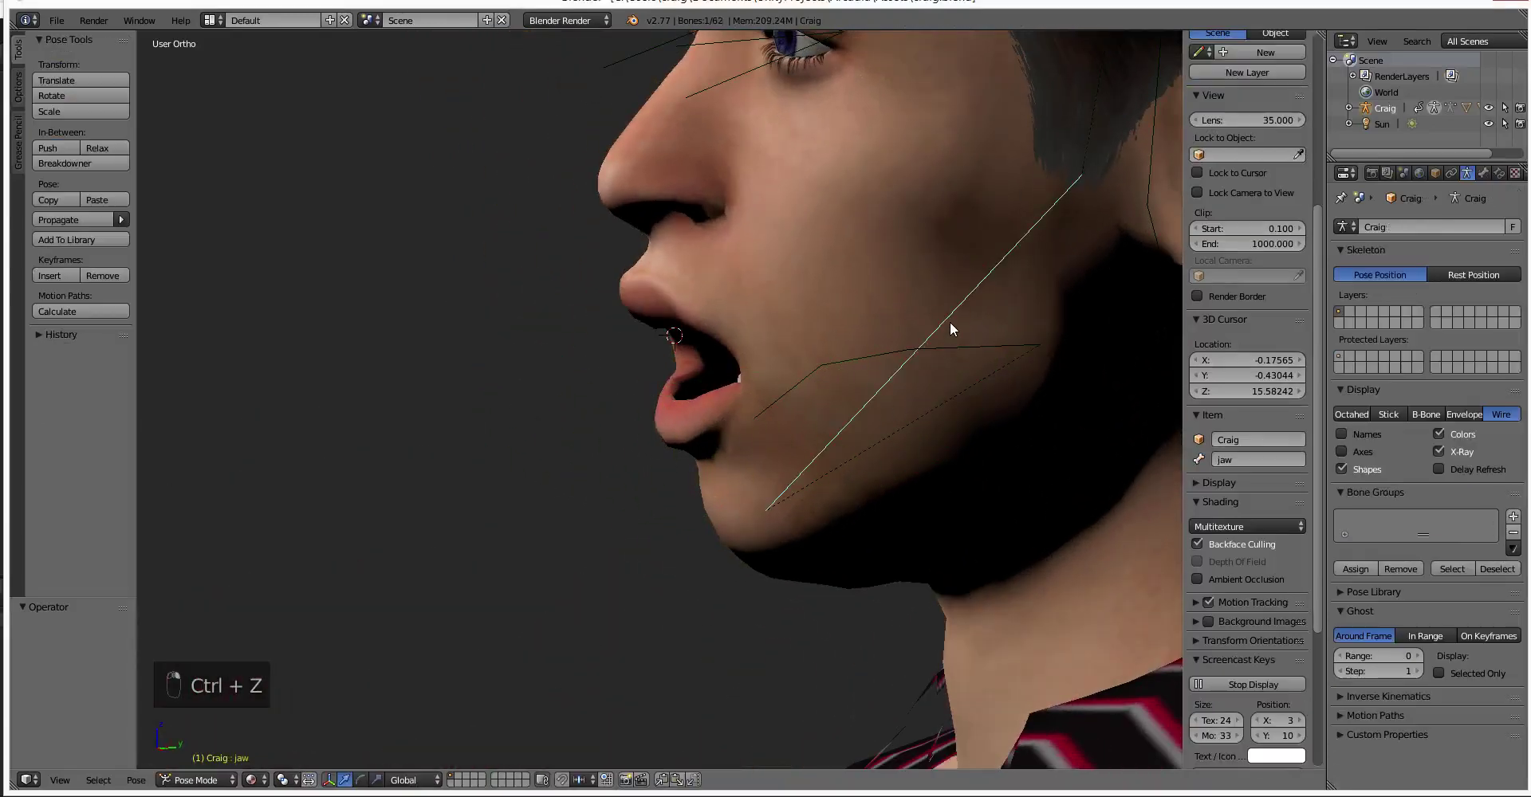
{"action": "key", "text": "alt+r"}
{"action": "mouse_move", "coordinate": [766, 379]}
{"action": "middle_mouse_down"}
{"action": "mouse_move", "coordinate": [936, 439]}
{"action": "mouse_move", "coordinate": [737, 447]}
{"action": "mouse_move", "coordinate": [758, 399]}
{"action": "middle_mouse_up"}
{"action": "left_click", "coordinate": [676, 315]}
{"action": "middle_click_drag", "start_coordinate": [786, 389], "coordinate": [781, 412]}
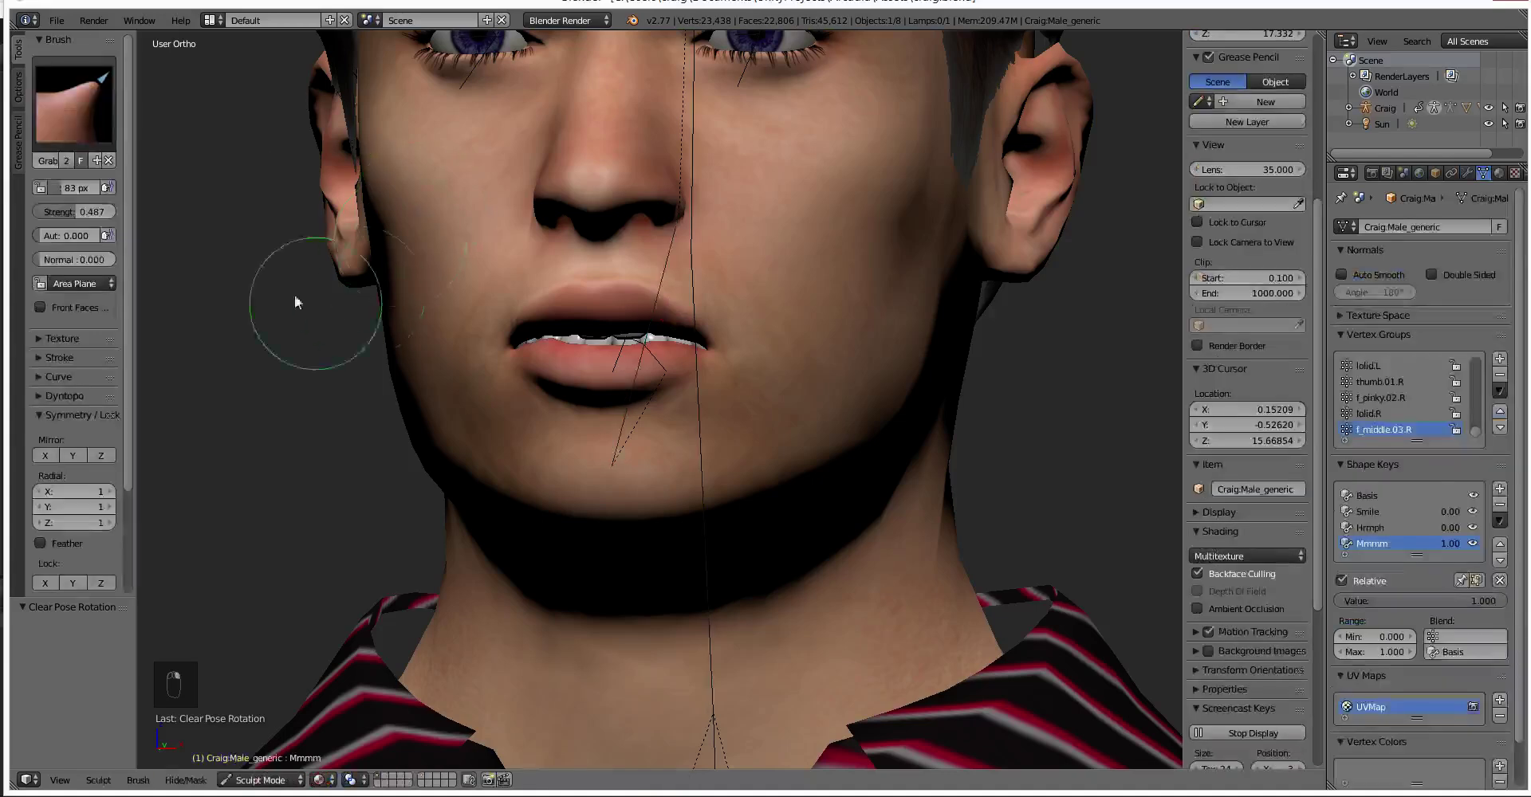
Tighten the lips around the mouth corners of the face mesh with the Pinch brush.
{"action": "left_click", "coordinate": [74, 104]}
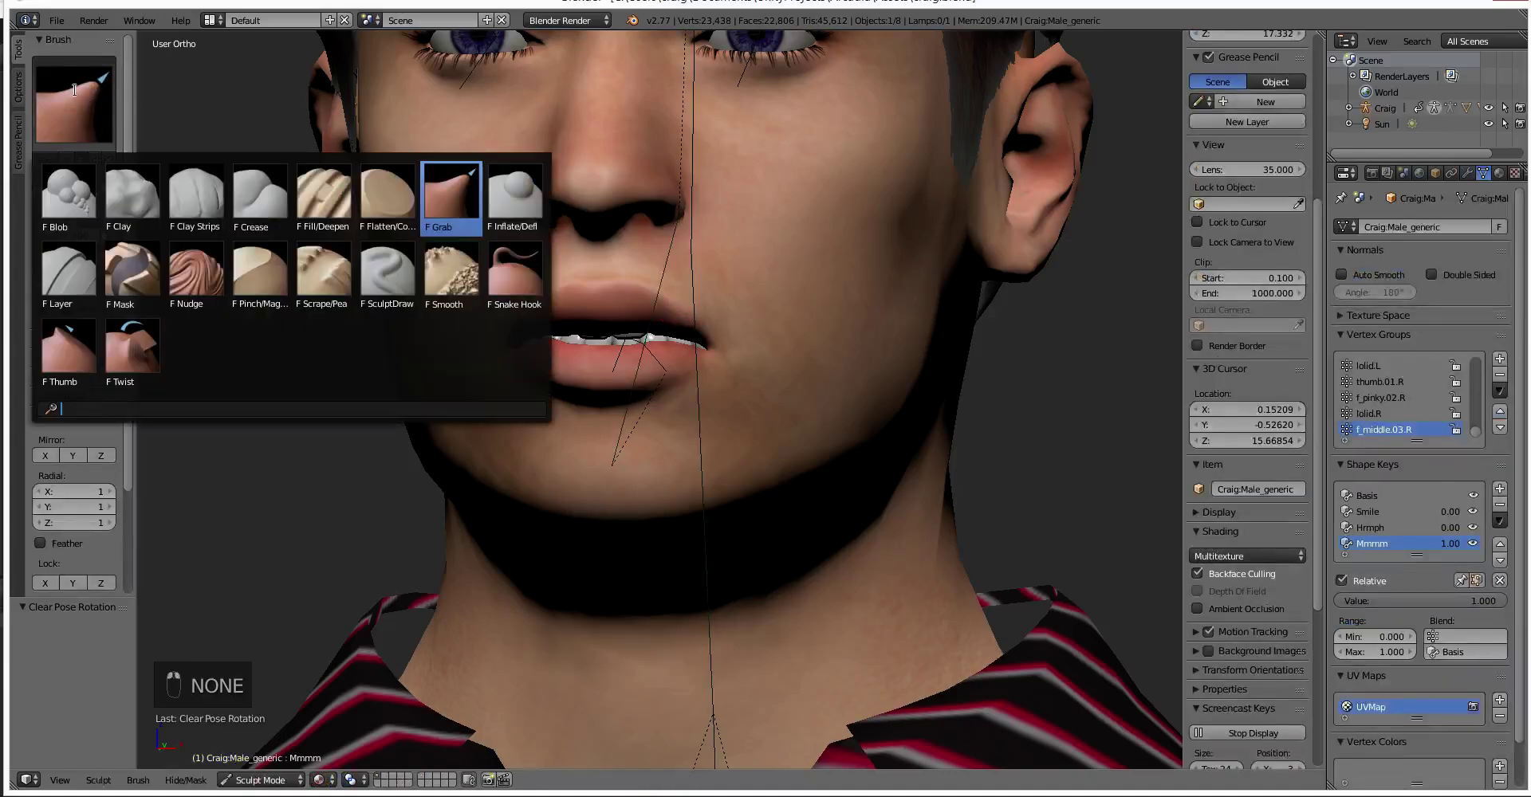
{"action": "left_click", "coordinate": [260, 271]}
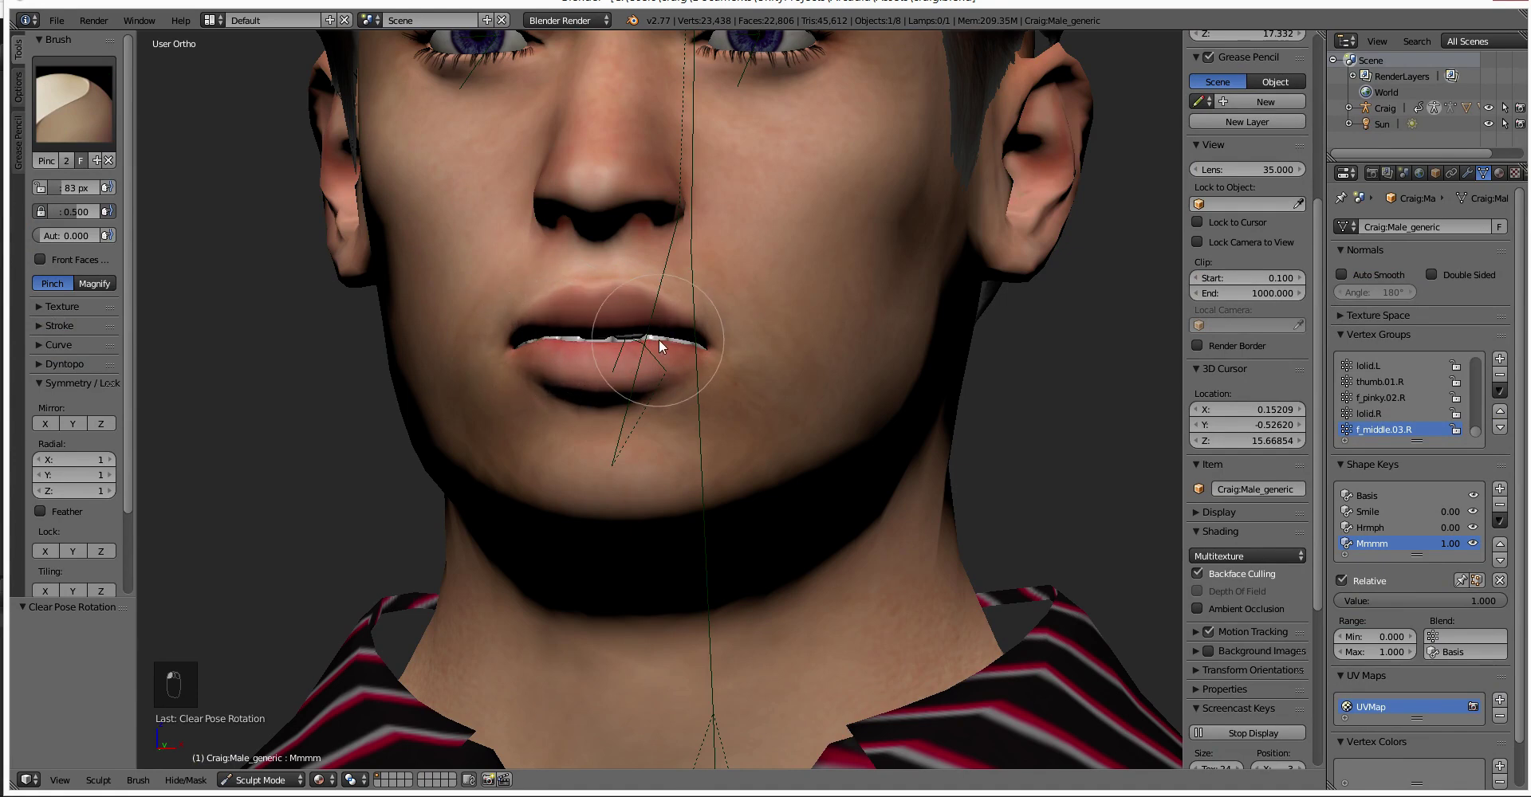
{"action": "mouse_move", "coordinate": [724, 406]}
{"action": "middle_mouse_down"}
{"action": "mouse_move", "coordinate": [622, 413]}
{"action": "mouse_move", "coordinate": [719, 356]}
{"action": "mouse_move", "coordinate": [577, 348]}
{"action": "mouse_move", "coordinate": [467, 391]}
{"action": "mouse_move", "coordinate": [454, 342]}
{"action": "mouse_move", "coordinate": [390, 393]}
{"action": "mouse_move", "coordinate": [403, 372]}
{"action": "middle_mouse_up"}
{"action": "mouse_move", "coordinate": [408, 272]}
{"action": "middle_mouse_down"}
{"action": "mouse_move", "coordinate": [563, 307]}
{"action": "mouse_move", "coordinate": [523, 343]}
{"action": "mouse_move", "coordinate": [502, 327]}
{"action": "middle_mouse_up"}
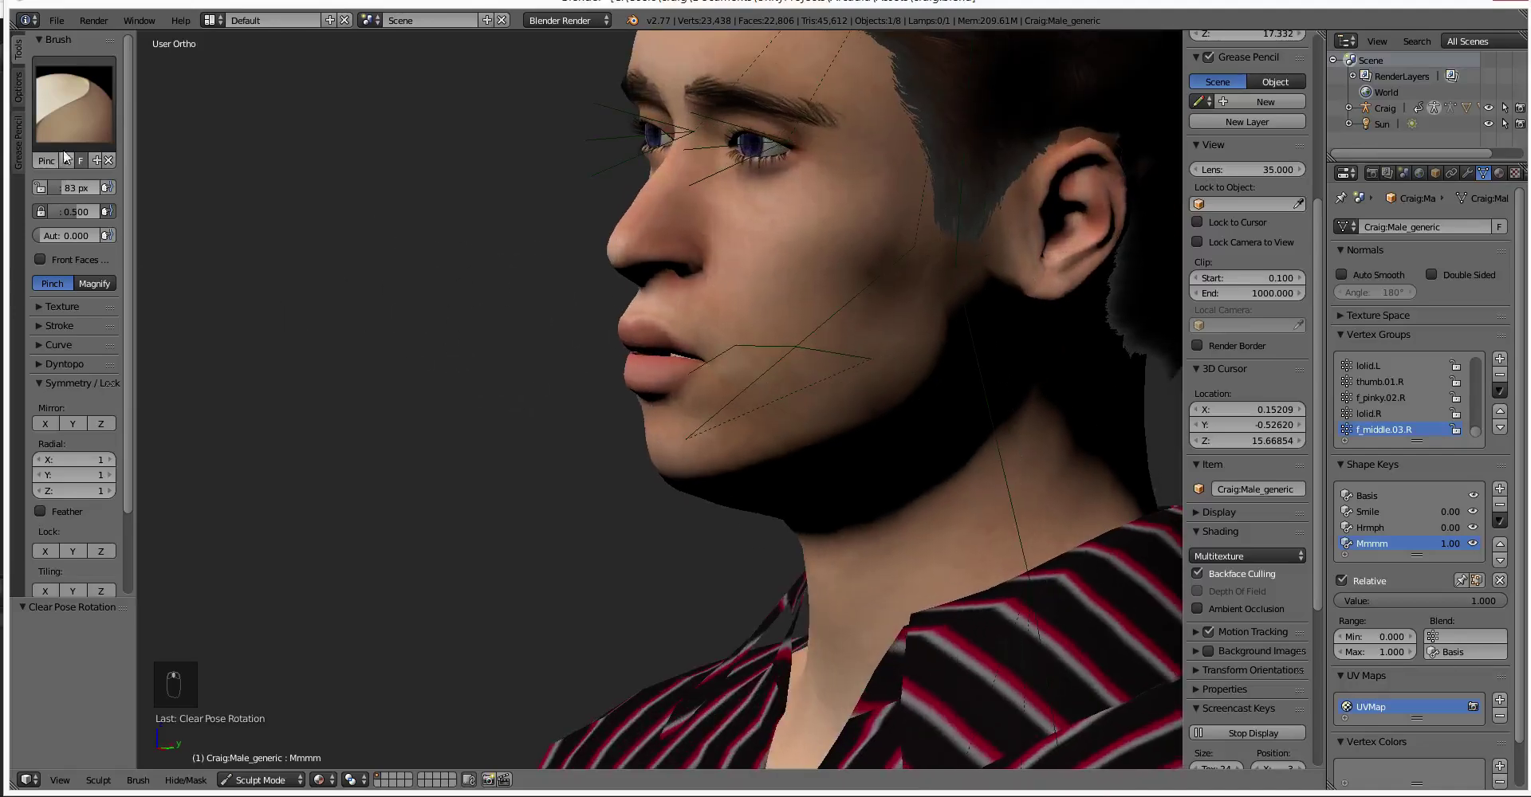
Plump the upper lip with the Inflate brush, undoing unwanted strokes, and cancel the accidental move of the teeth object.
{"action": "left_click", "coordinate": [74, 100]}
{"action": "left_click", "coordinate": [525, 204]}
{"action": "scroll", "coordinate": [673, 295], "scroll_direction": "up", "scroll_amount": 4}
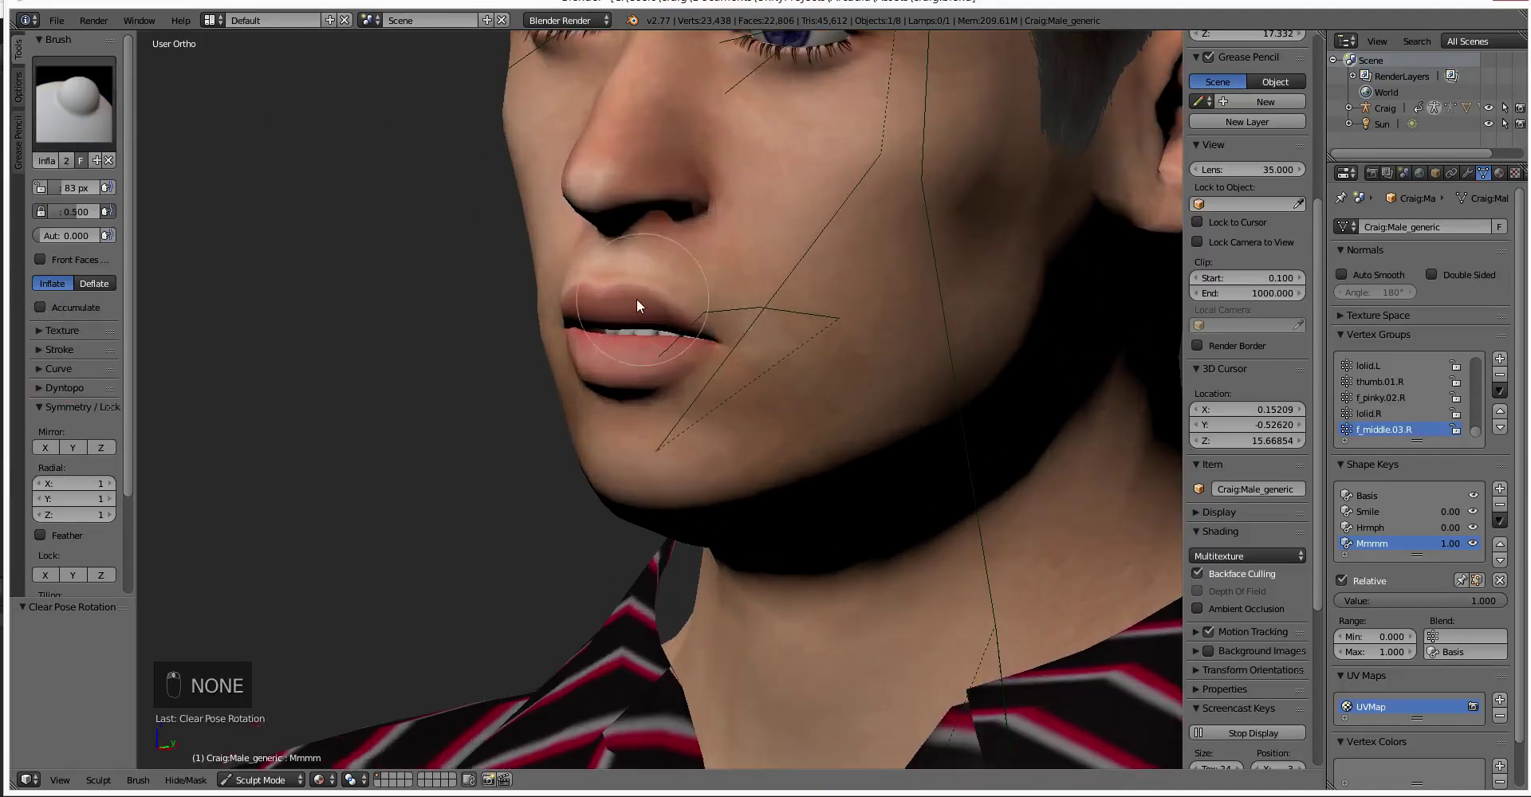
{"action": "left_click", "coordinate": [617, 266]}
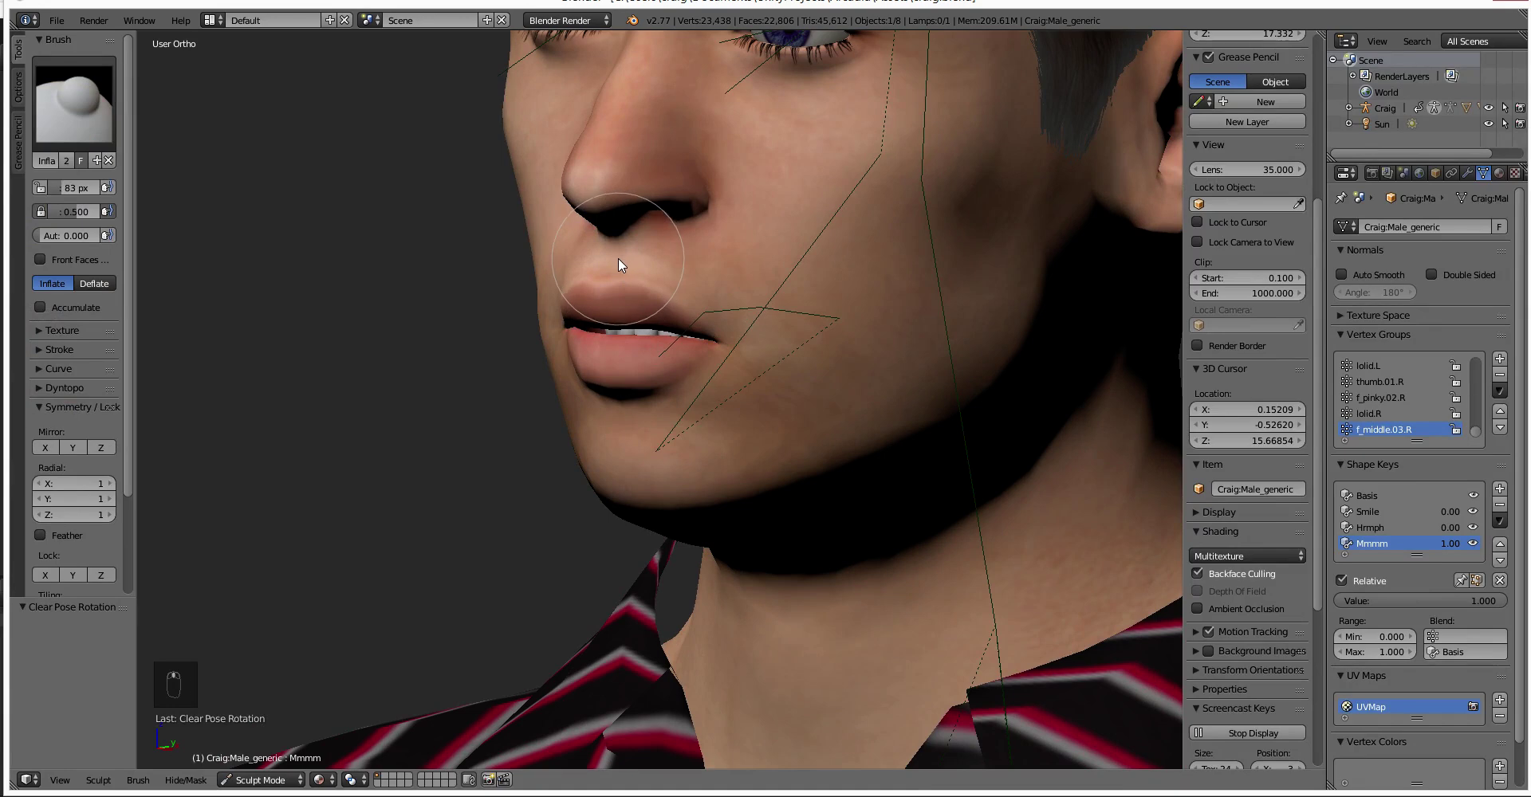
{"action": "key", "text": "ctrl+z"}
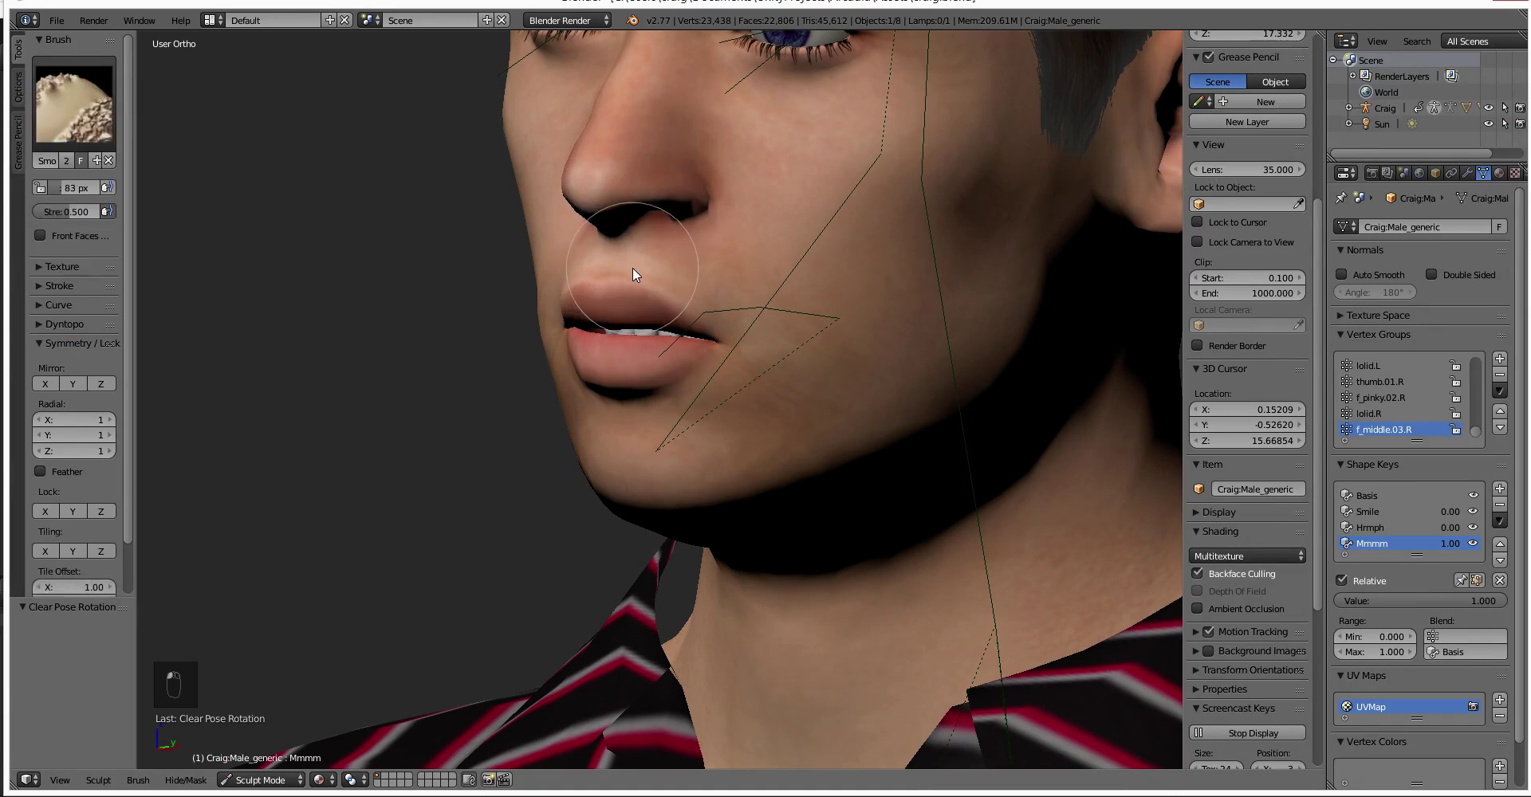
{"action": "key", "text": "ctrl+z"}
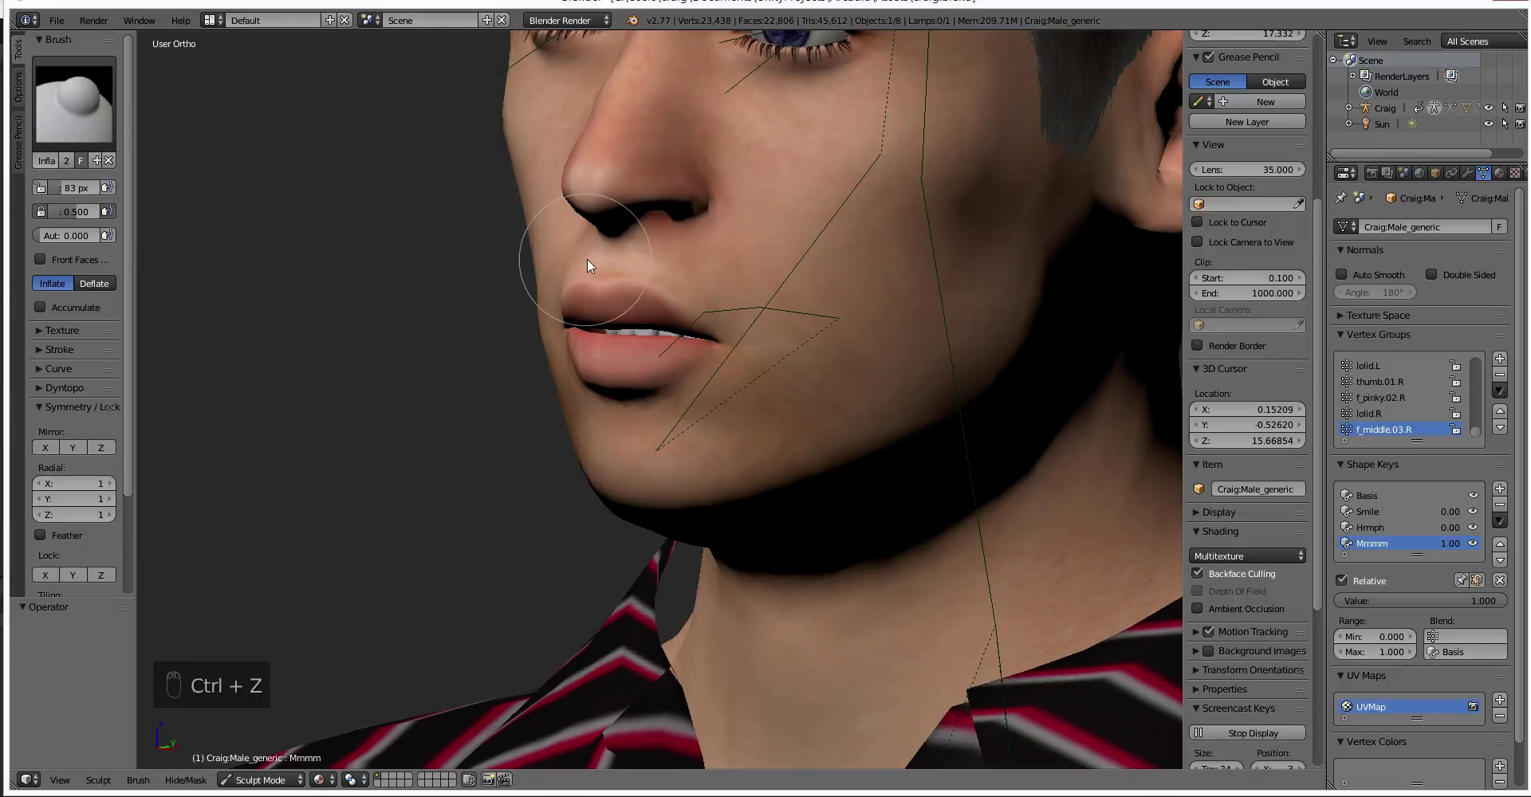
{"action": "key", "text": "ctrl+z"}
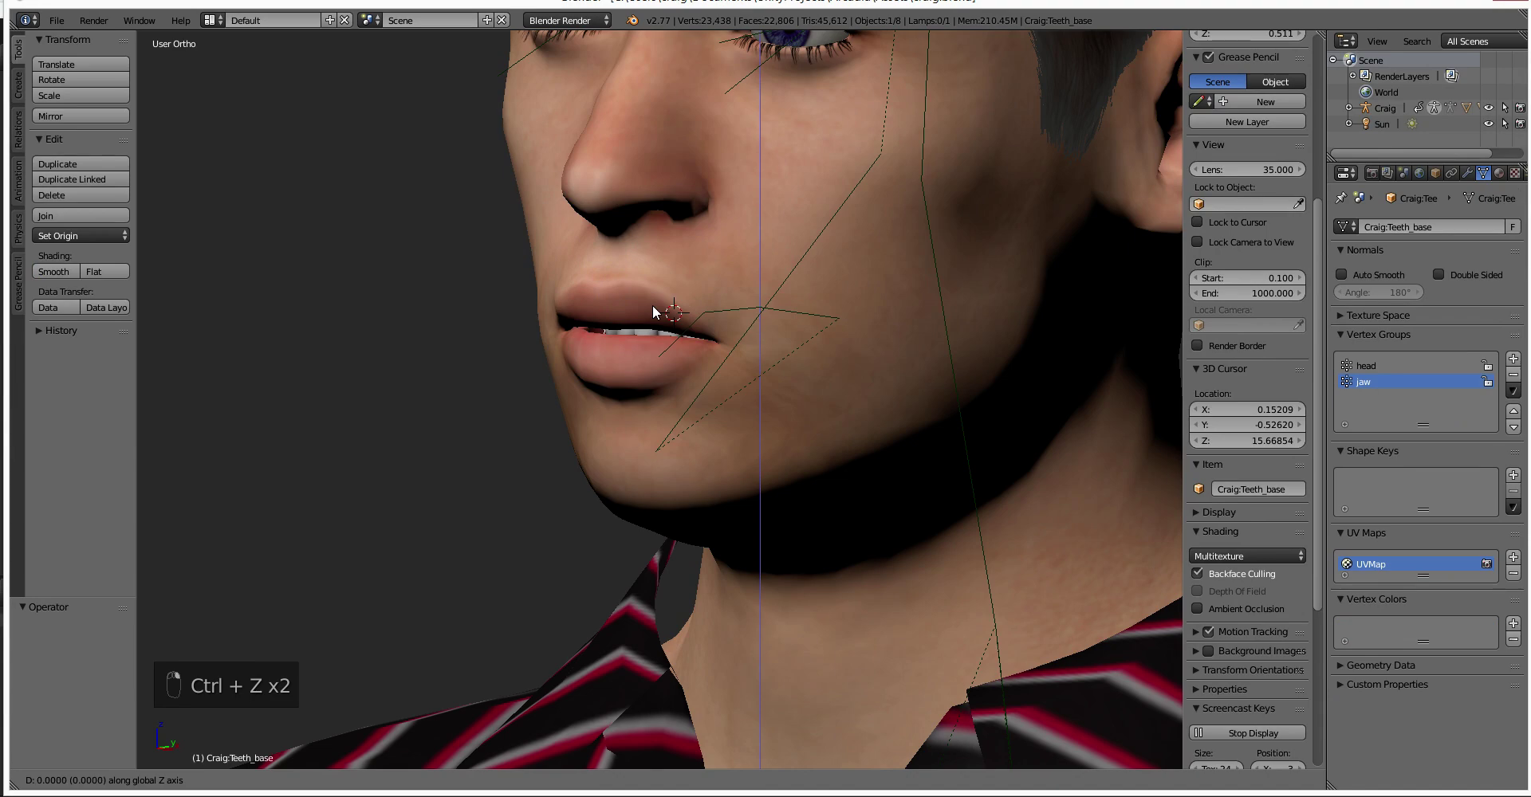
{"action": "right_click", "coordinate": [692, 446]}
{"action": "right_click", "coordinate": [693, 447]}
Pinch the mouth corners inward with the Pinch brush on both sides, undoing the unwanted stroke.
{"action": "mouse_move", "coordinate": [382, 470]}
{"action": "middle_mouse_down"}
{"action": "mouse_move", "coordinate": [535, 447]}
{"action": "mouse_move", "coordinate": [447, 423]}
{"action": "middle_mouse_up"}
{"action": "left_click", "coordinate": [74, 102]}
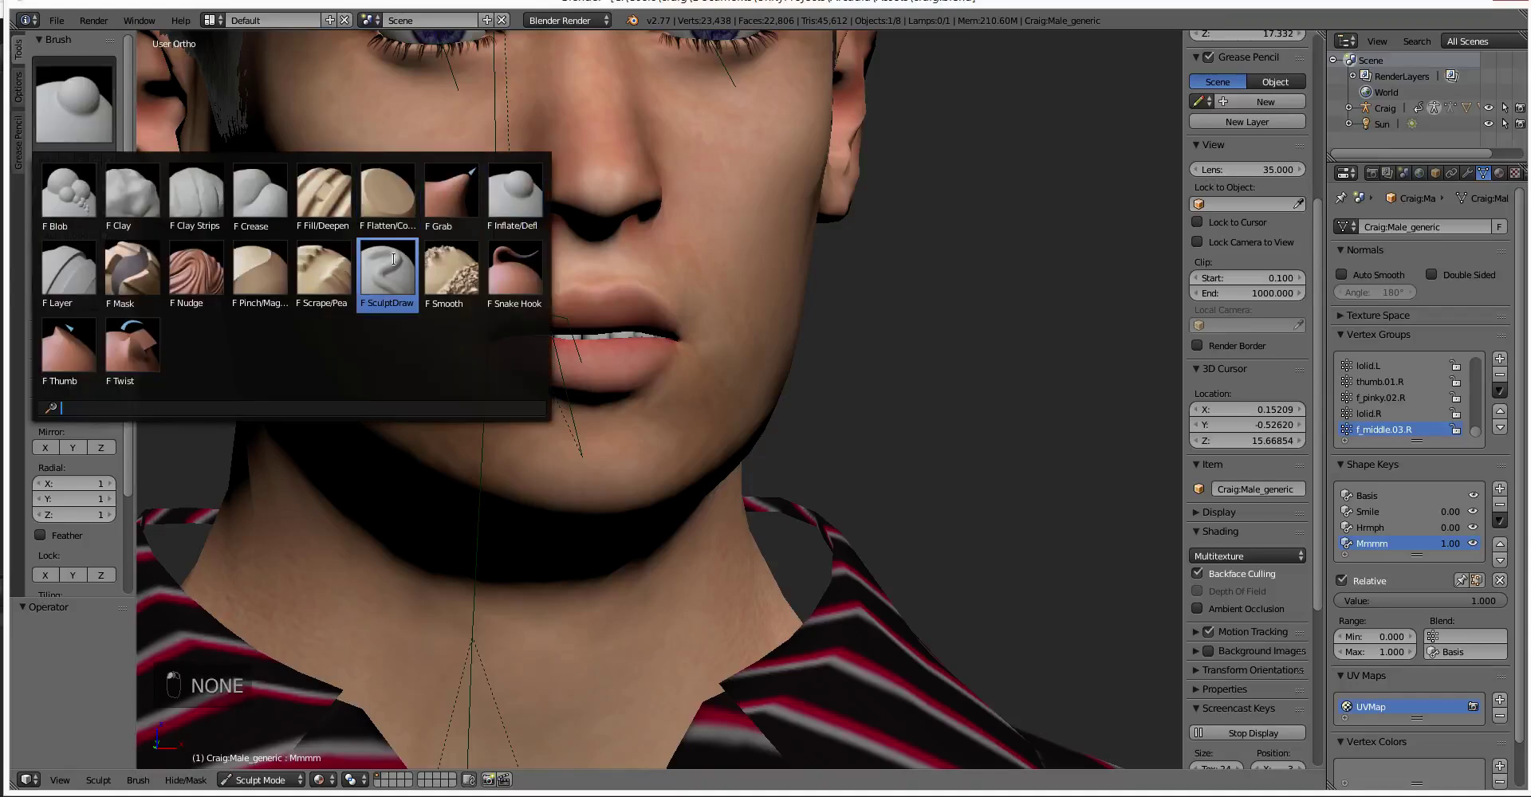
{"action": "left_click", "coordinate": [260, 275]}
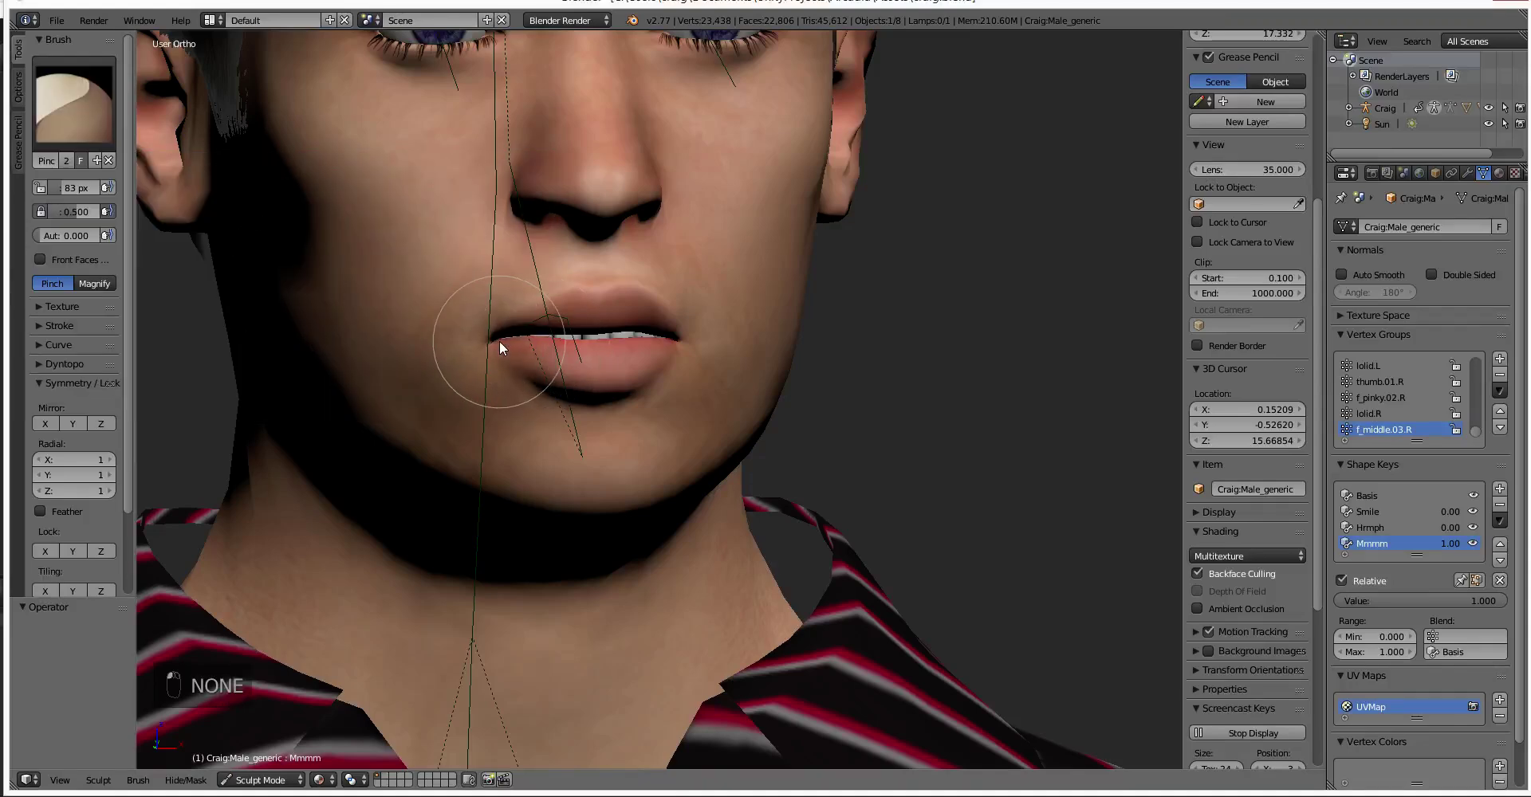
{"action": "left_click_drag", "start_coordinate": [505, 343], "coordinate": [483, 363]}
{"action": "middle_click_drag", "start_coordinate": [662, 396], "coordinate": [710, 395]}
{"action": "key", "text": "ctrl+z"}
{"action": "mouse_move", "coordinate": [421, 447]}
{"action": "middle_mouse_down"}
{"action": "mouse_move", "coordinate": [519, 442]}
{"action": "mouse_move", "coordinate": [512, 427]}
{"action": "middle_mouse_up"}
{"action": "middle_click_drag", "start_coordinate": [740, 383], "coordinate": [617, 368]}
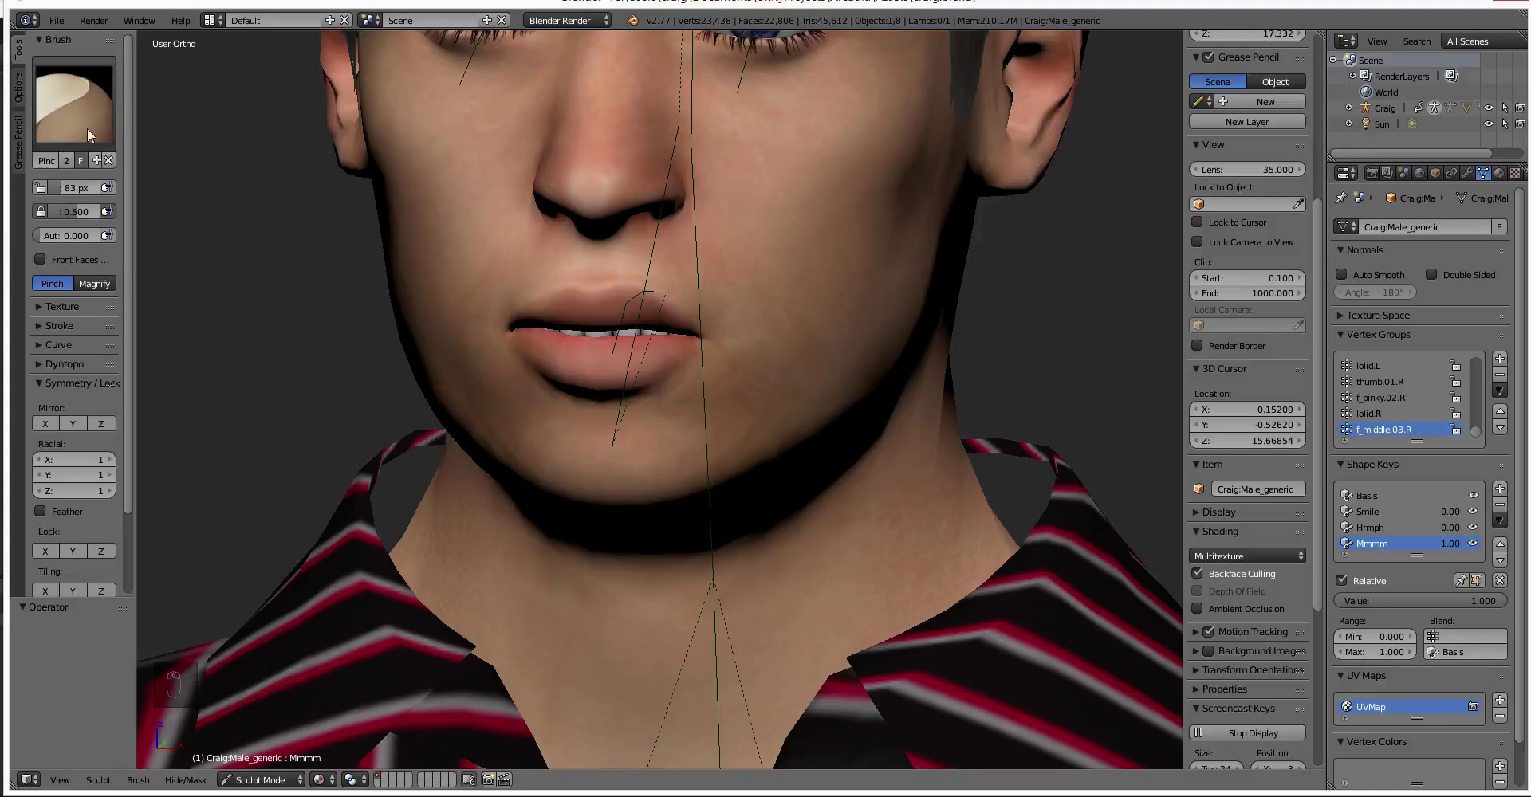
Deflate the skin just above the upper lip with the Inflate/Deflate brush set to Deflate.
{"action": "left_click", "coordinate": [88, 128]}
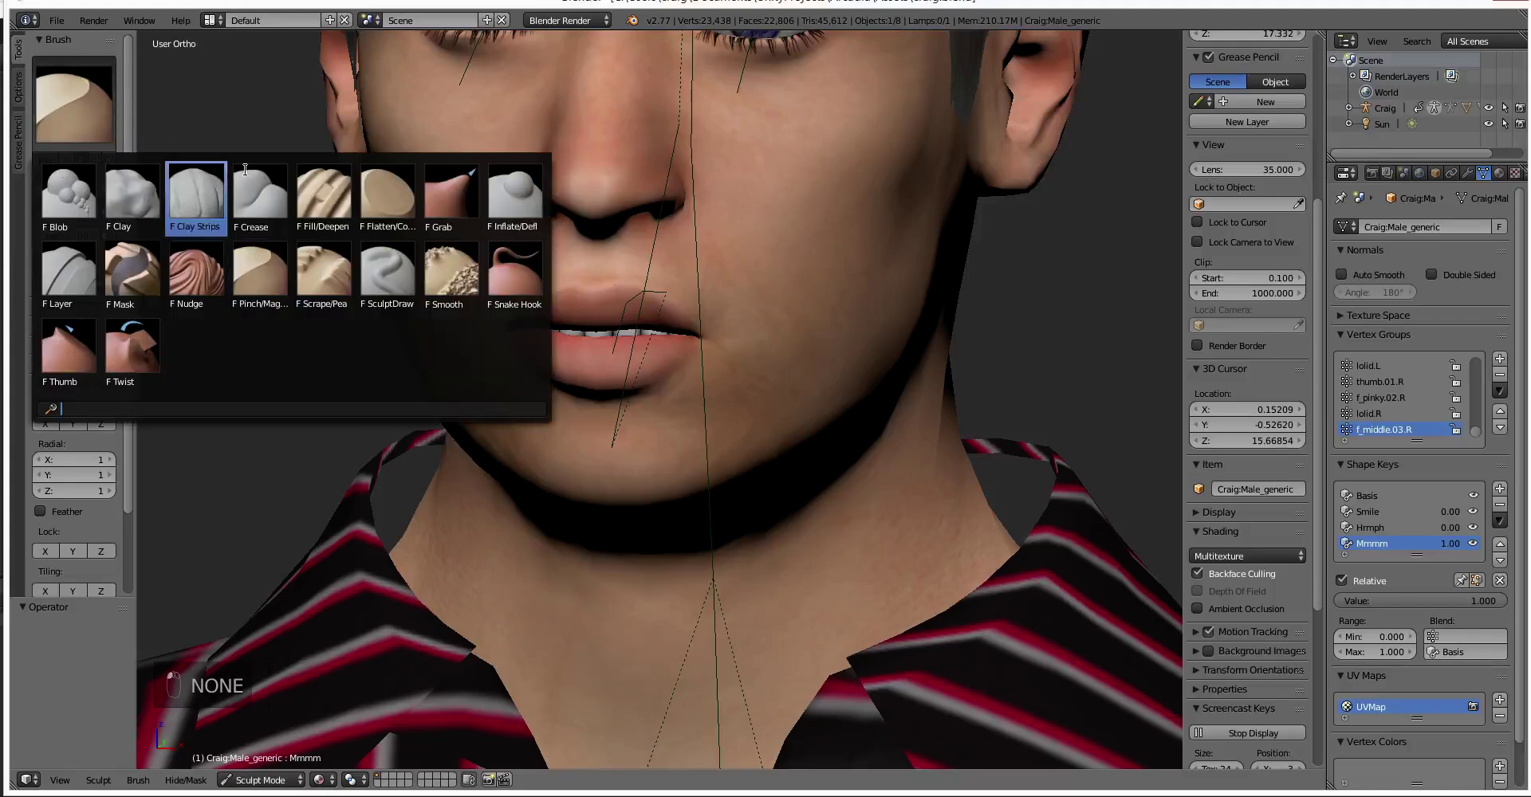
{"action": "left_click", "coordinate": [514, 196]}
{"action": "middle_click_drag", "start_coordinate": [623, 303], "coordinate": [537, 327]}
{"action": "left_click", "coordinate": [94, 283]}
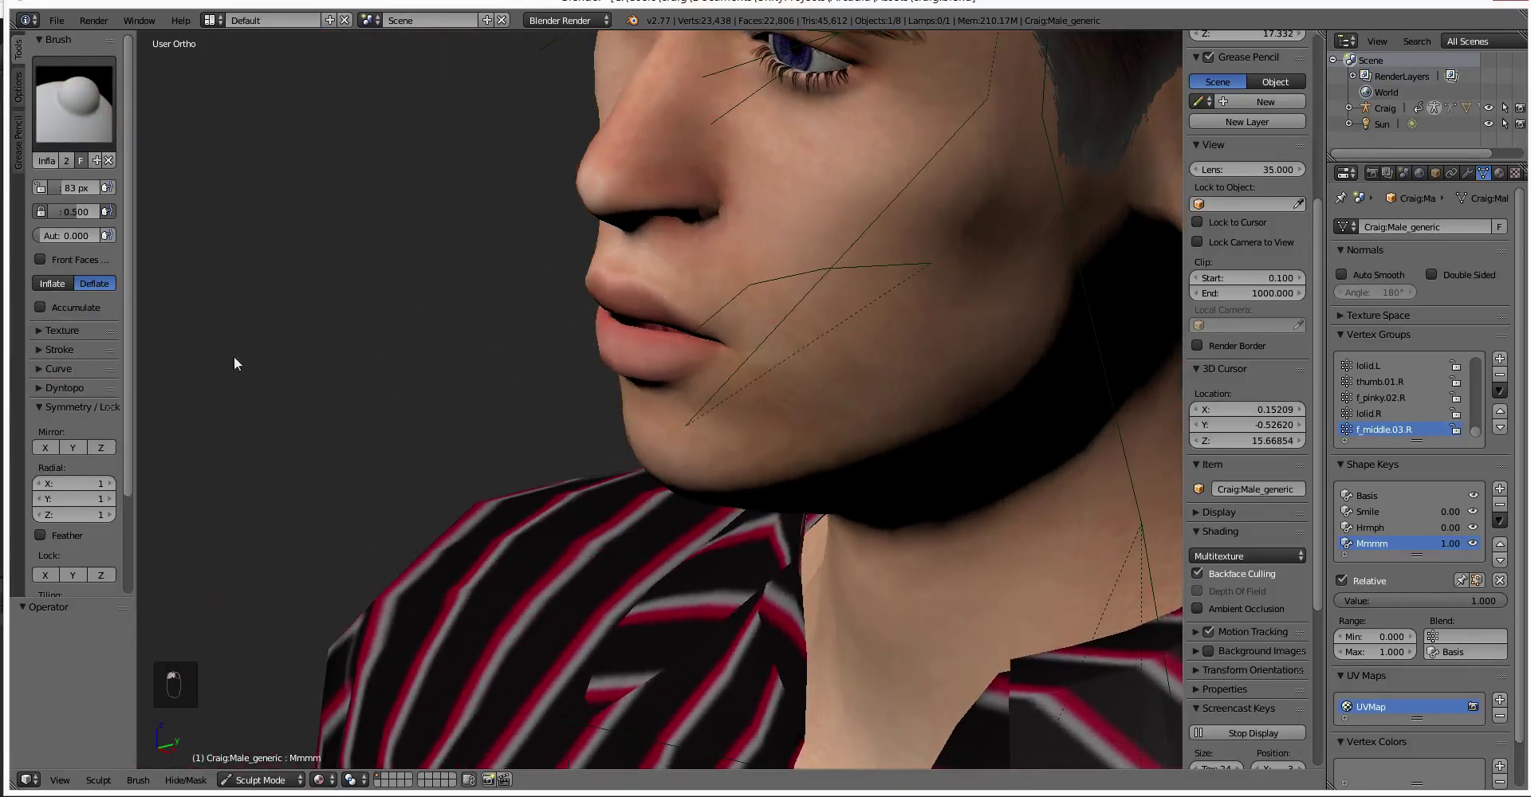
{"action": "middle_click_drag", "start_coordinate": [160, 316], "coordinate": [528, 354]}
{"action": "scroll", "coordinate": [637, 288], "scroll_direction": "up", "scroll_amount": 4}
{"action": "mouse_move", "coordinate": [606, 284]}
{"action": "middle_mouse_down"}
{"action": "mouse_move", "coordinate": [500, 215]}
{"action": "mouse_move", "coordinate": [601, 168]}
{"action": "mouse_move", "coordinate": [550, 136]}
{"action": "middle_mouse_up"}
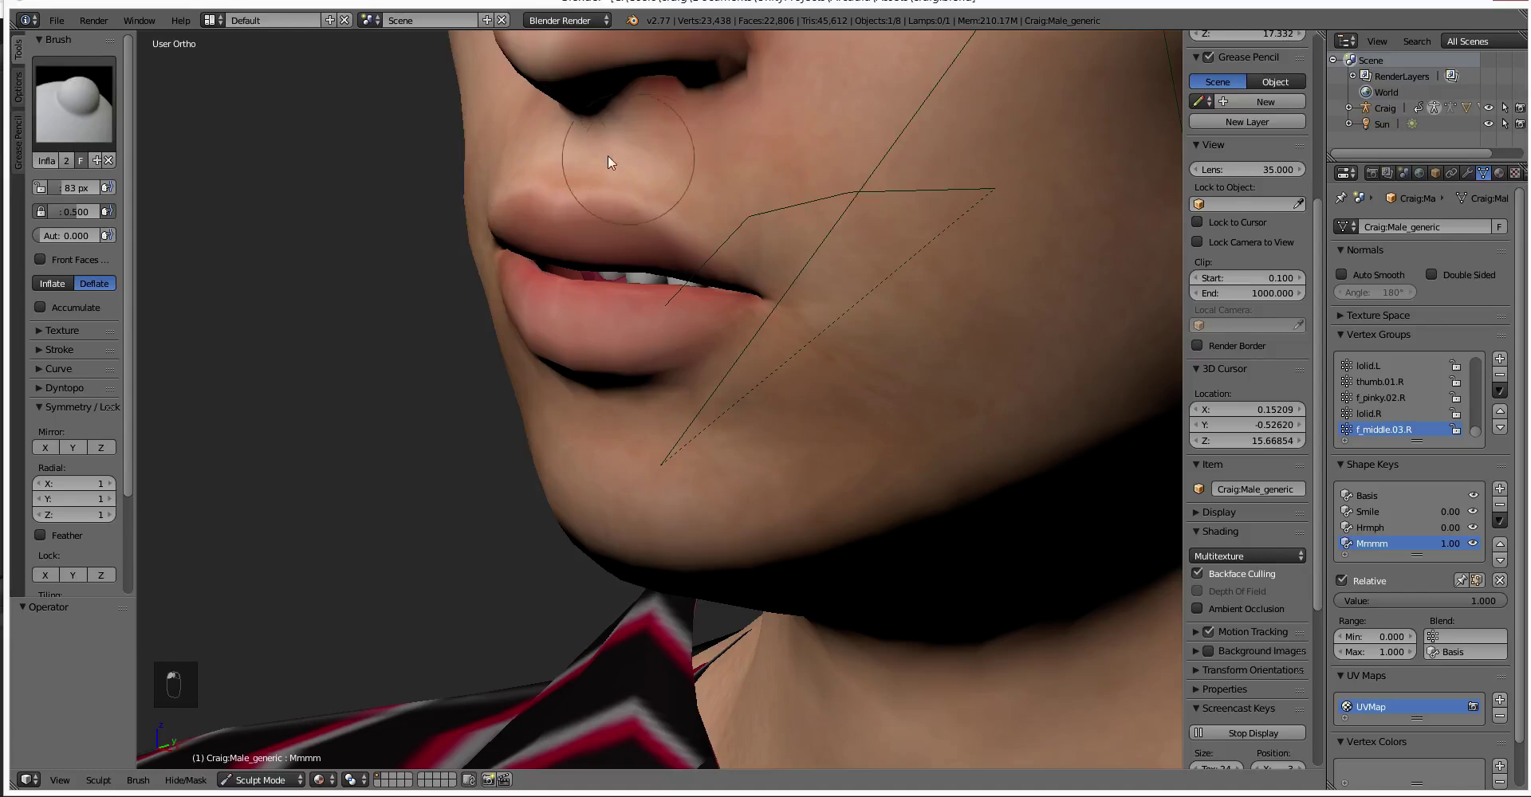
{"action": "mouse_move", "coordinate": [711, 178]}
{"action": "middle_mouse_down"}
{"action": "mouse_move", "coordinate": [581, 167]}
{"action": "mouse_move", "coordinate": [599, 168]}
{"action": "mouse_move", "coordinate": [577, 153]}
{"action": "mouse_move", "coordinate": [658, 156]}
{"action": "middle_mouse_up"}
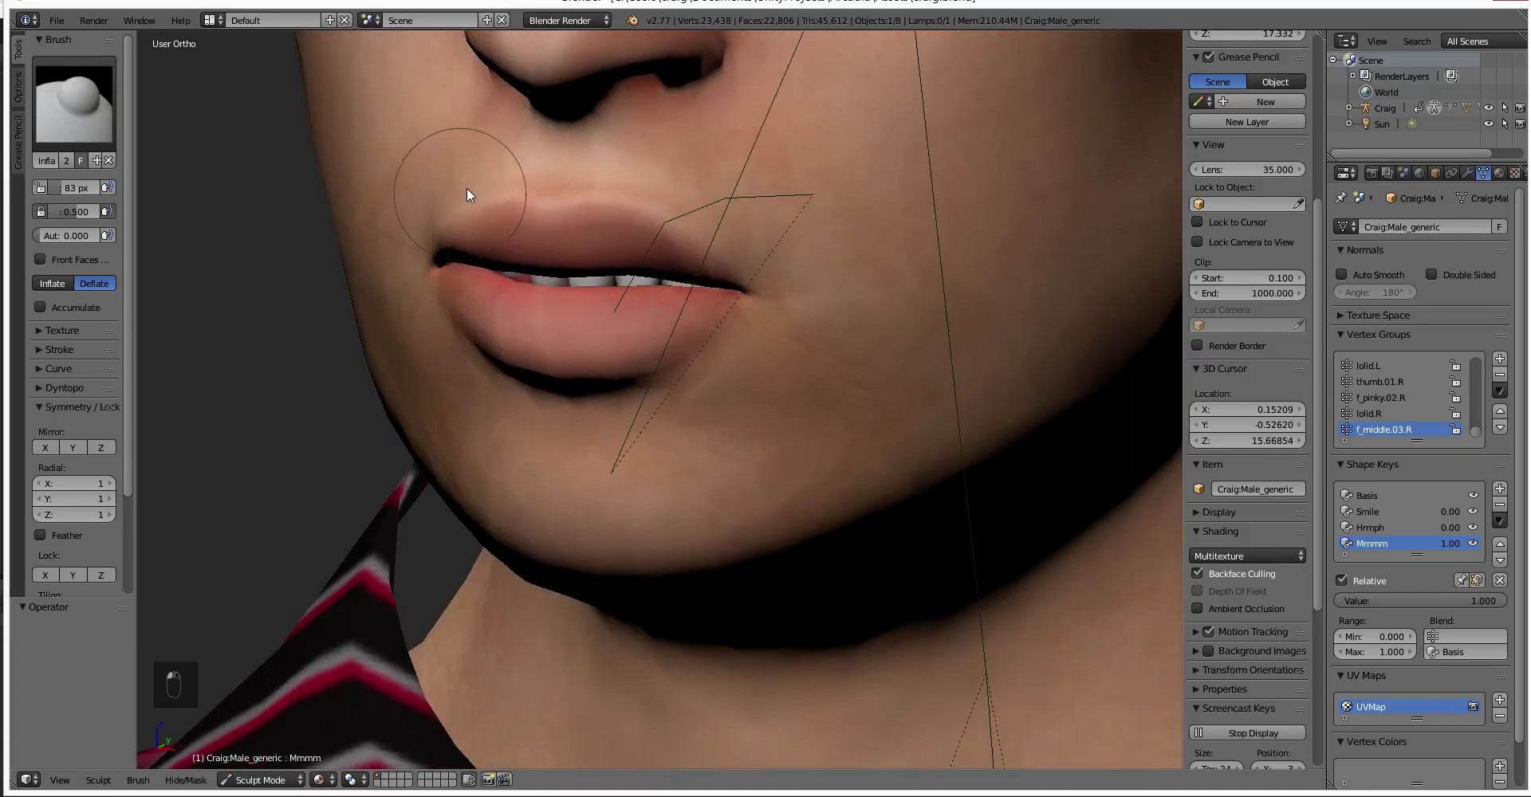
{"action": "middle_click_drag", "start_coordinate": [447, 178], "coordinate": [759, 217]}
{"action": "mouse_move", "coordinate": [658, 141]}
{"action": "middle_mouse_down"}
{"action": "mouse_move", "coordinate": [853, 169]}
{"action": "mouse_move", "coordinate": [938, 146]}
{"action": "mouse_move", "coordinate": [917, 114]}
{"action": "mouse_move", "coordinate": [827, 127]}
{"action": "mouse_move", "coordinate": [902, 141]}
{"action": "mouse_move", "coordinate": [608, 154]}
{"action": "middle_mouse_up"}
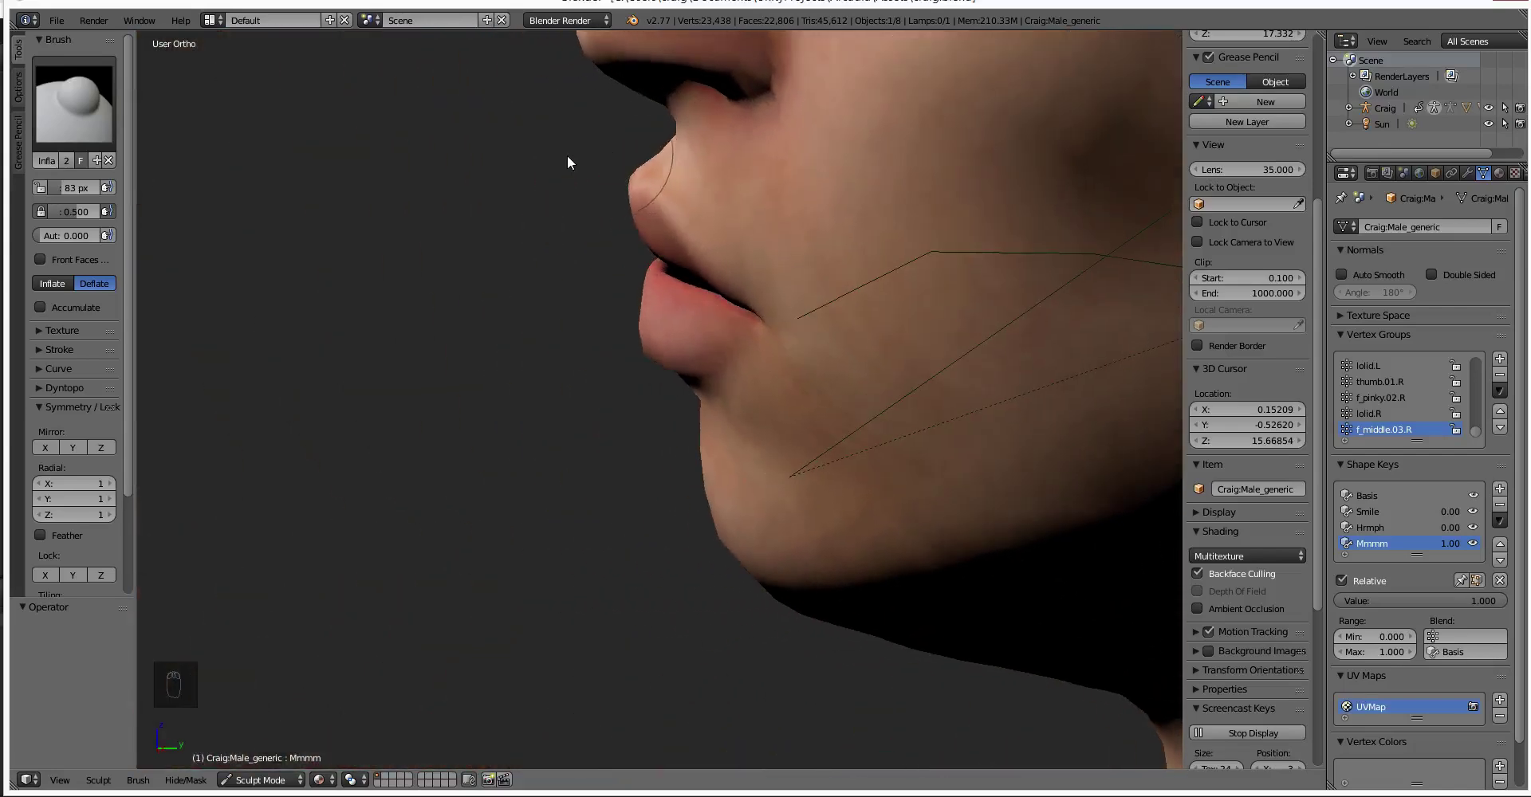
Set the brush to Inflate and fill out the lower and upper lips for a fuller pout.
{"action": "left_click", "coordinate": [59, 288]}
{"action": "middle_click_drag", "start_coordinate": [626, 398], "coordinate": [638, 386]}
{"action": "left_click_drag", "start_coordinate": [695, 343], "coordinate": [630, 339]}
{"action": "mouse_move", "coordinate": [661, 448]}
{"action": "middle_mouse_down"}
{"action": "mouse_move", "coordinate": [834, 363]}
{"action": "mouse_move", "coordinate": [662, 366]}
{"action": "mouse_move", "coordinate": [919, 463]}
{"action": "mouse_move", "coordinate": [914, 483]}
{"action": "mouse_move", "coordinate": [598, 434]}
{"action": "mouse_move", "coordinate": [441, 431]}
{"action": "mouse_move", "coordinate": [499, 447]}
{"action": "mouse_move", "coordinate": [567, 266]}
{"action": "middle_mouse_up"}
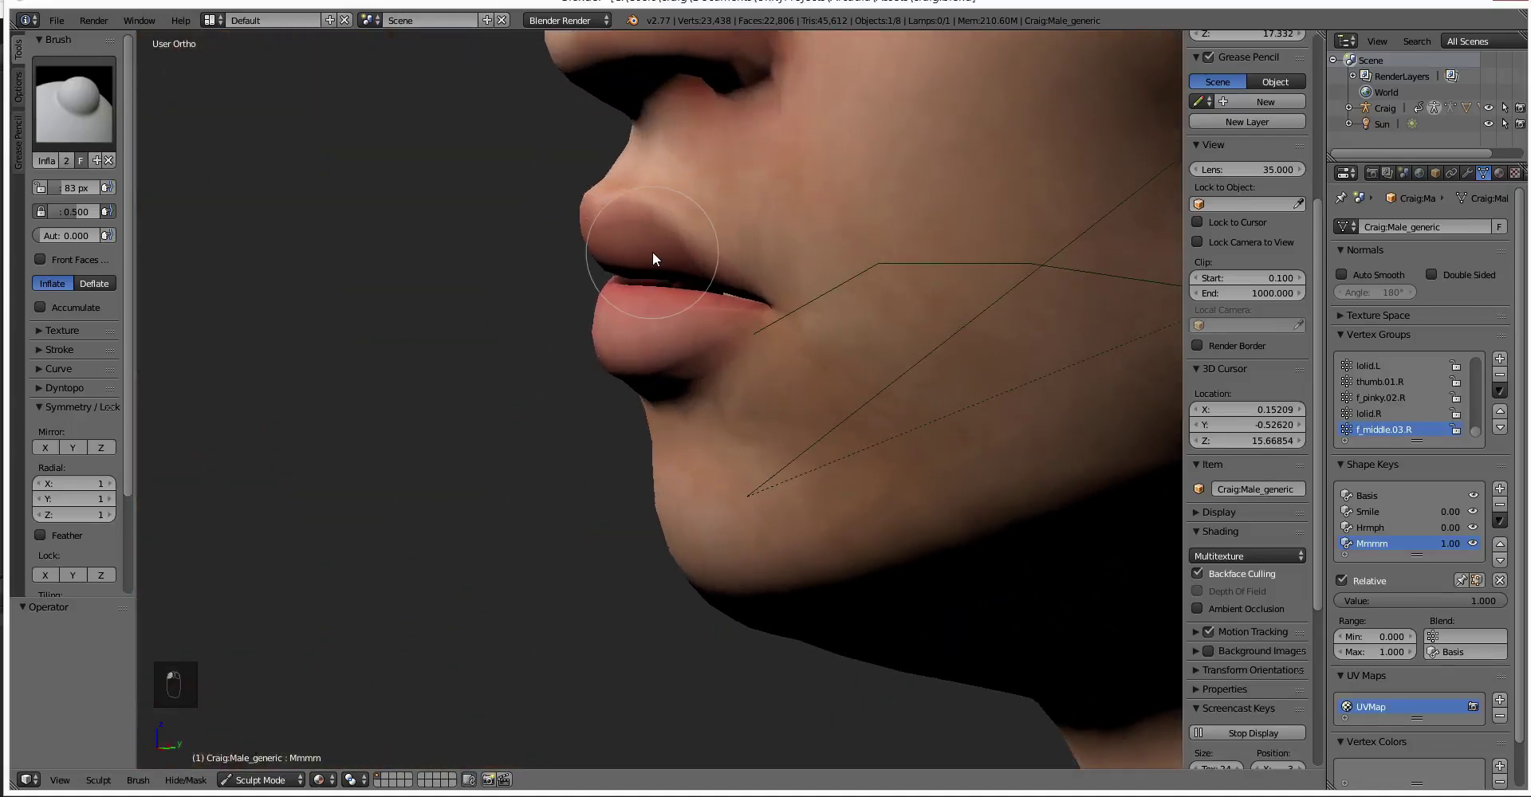
{"action": "middle_click_drag", "start_coordinate": [665, 255], "coordinate": [742, 288]}
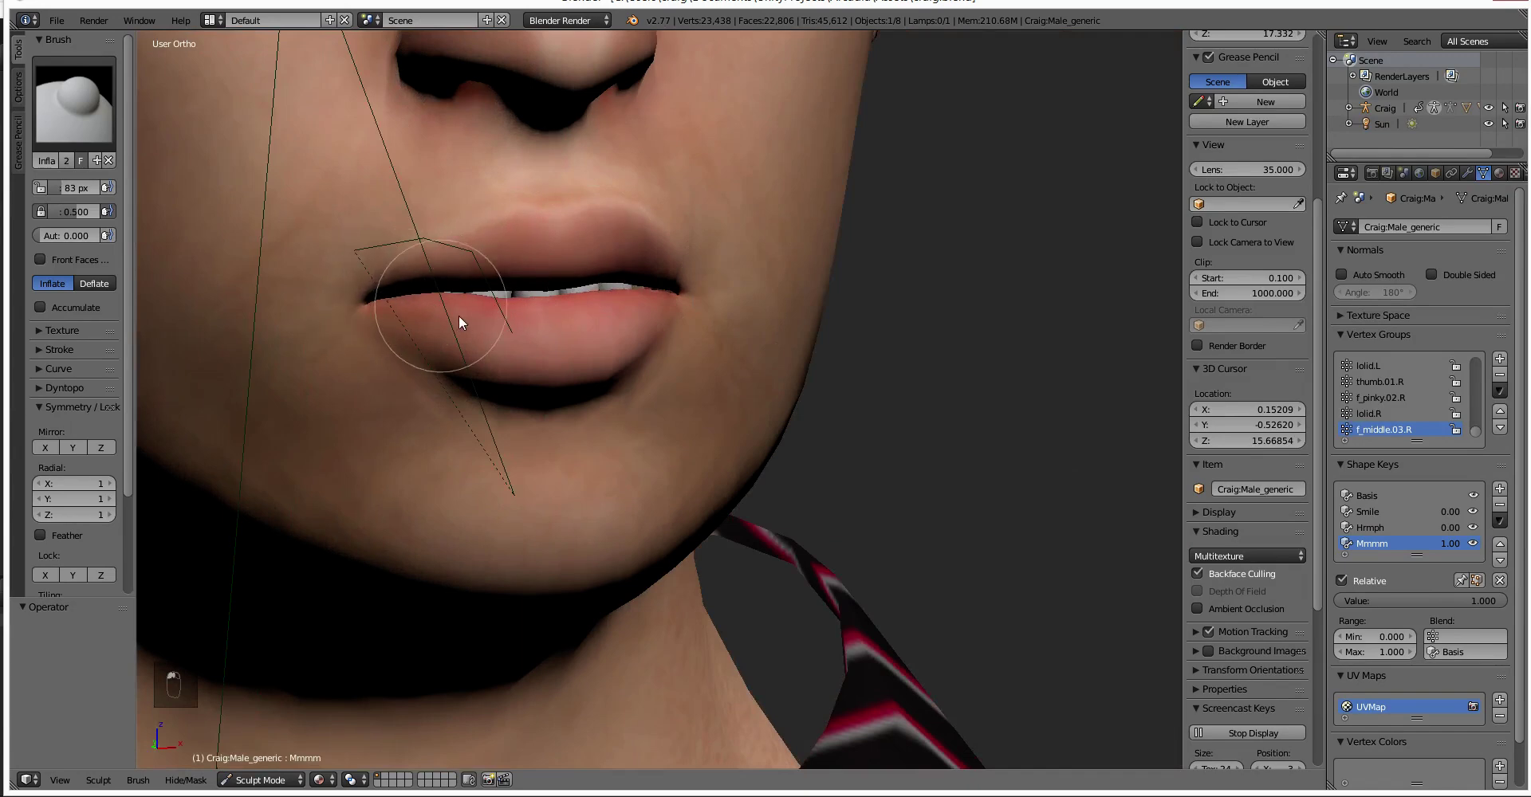
Set the brush back to Deflate and touch up the lower lip.
{"action": "left_click", "coordinate": [104, 283]}
{"action": "mouse_move", "coordinate": [792, 342]}
{"action": "middle_mouse_down"}
{"action": "mouse_move", "coordinate": [574, 318]}
{"action": "mouse_move", "coordinate": [622, 355]}
{"action": "mouse_move", "coordinate": [648, 335]}
{"action": "mouse_move", "coordinate": [531, 357]}
{"action": "middle_mouse_up"}
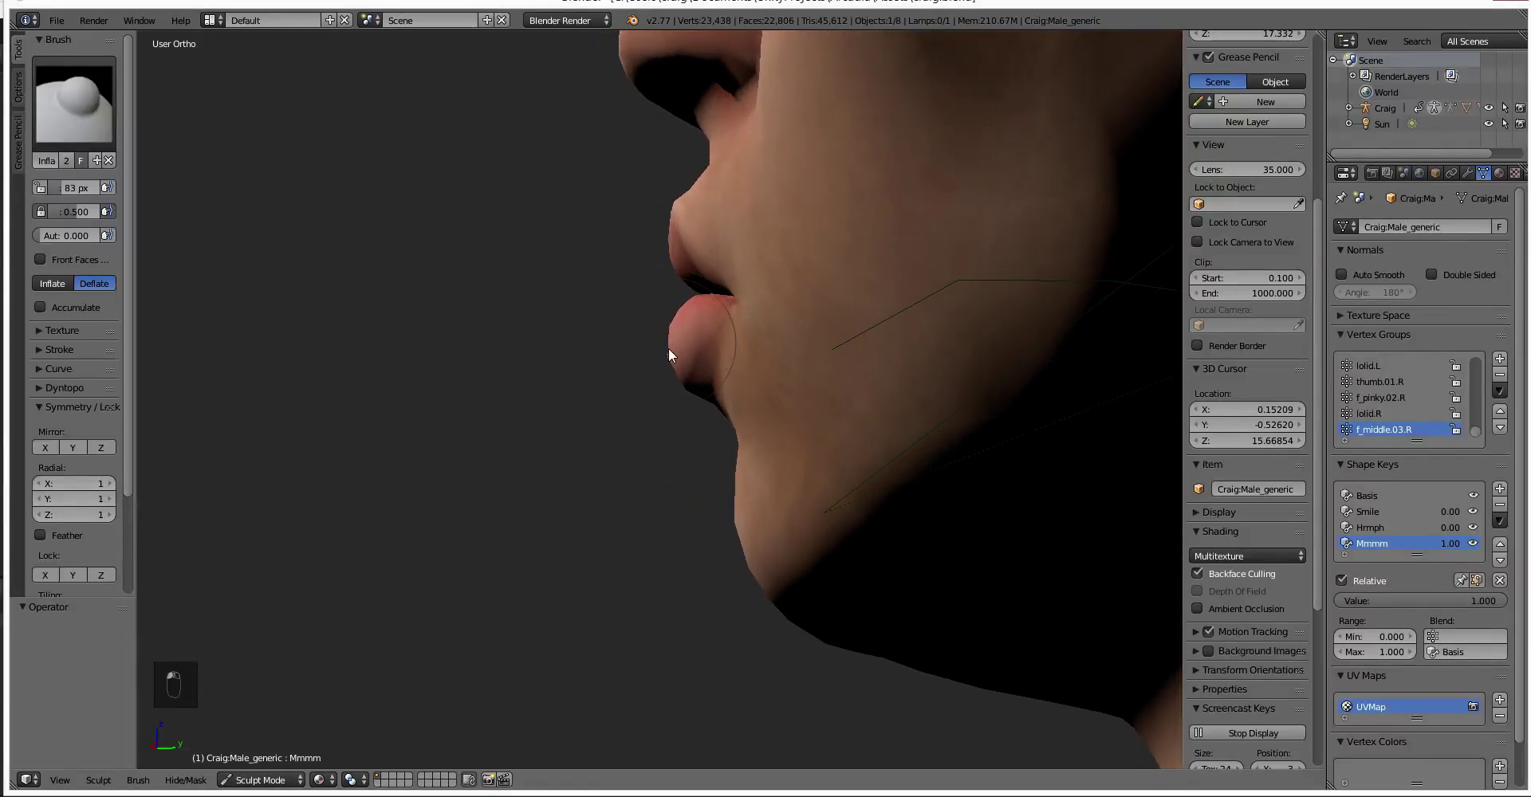
{"action": "mouse_move", "coordinate": [666, 325]}
{"action": "middle_mouse_down"}
{"action": "mouse_move", "coordinate": [697, 414]}
{"action": "mouse_move", "coordinate": [799, 376]}
{"action": "mouse_move", "coordinate": [995, 404]}
{"action": "mouse_move", "coordinate": [953, 437]}
{"action": "mouse_move", "coordinate": [811, 416]}
{"action": "middle_mouse_up"}
Examine the Mmmm expression from the front and the side at different distances.
{"action": "scroll", "coordinate": [952, 432], "scroll_direction": "down", "scroll_amount": 14}
{"action": "scroll", "coordinate": [877, 418], "scroll_direction": "up", "scroll_amount": 3}
{"action": "middle_click_drag", "start_coordinate": [955, 423], "coordinate": [999, 423]}
{"action": "scroll", "coordinate": [815, 434], "scroll_direction": "up", "scroll_amount": 4}
{"action": "scroll", "coordinate": [815, 434], "scroll_direction": "down", "scroll_amount": 1}
{"action": "scroll", "coordinate": [947, 389], "scroll_direction": "up", "scroll_amount": 2}
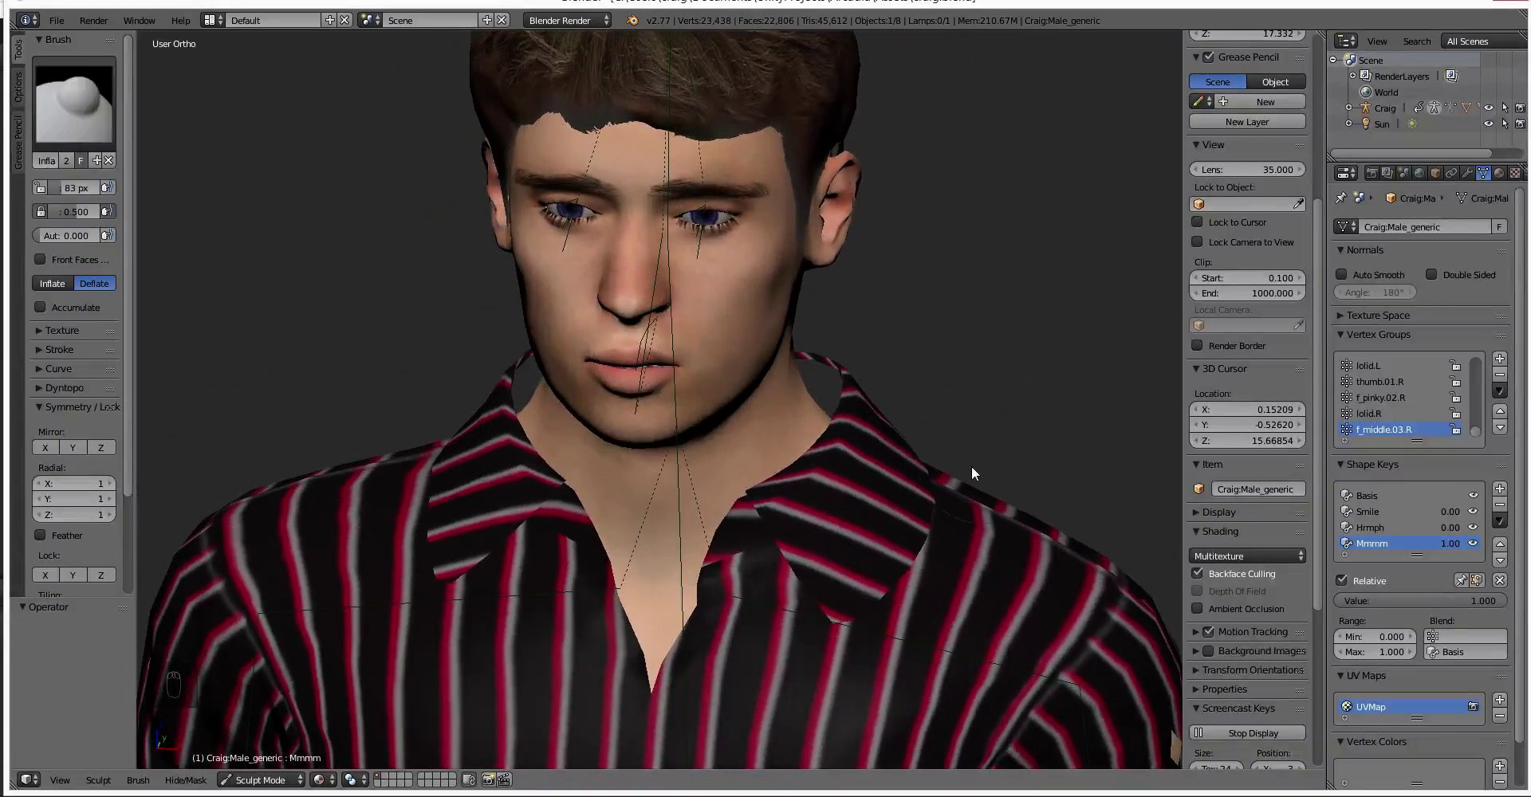
{"action": "middle_click_drag", "start_coordinate": [966, 477], "coordinate": [822, 473]}
{"action": "scroll", "coordinate": [820, 471], "scroll_direction": "up", "scroll_amount": 2}
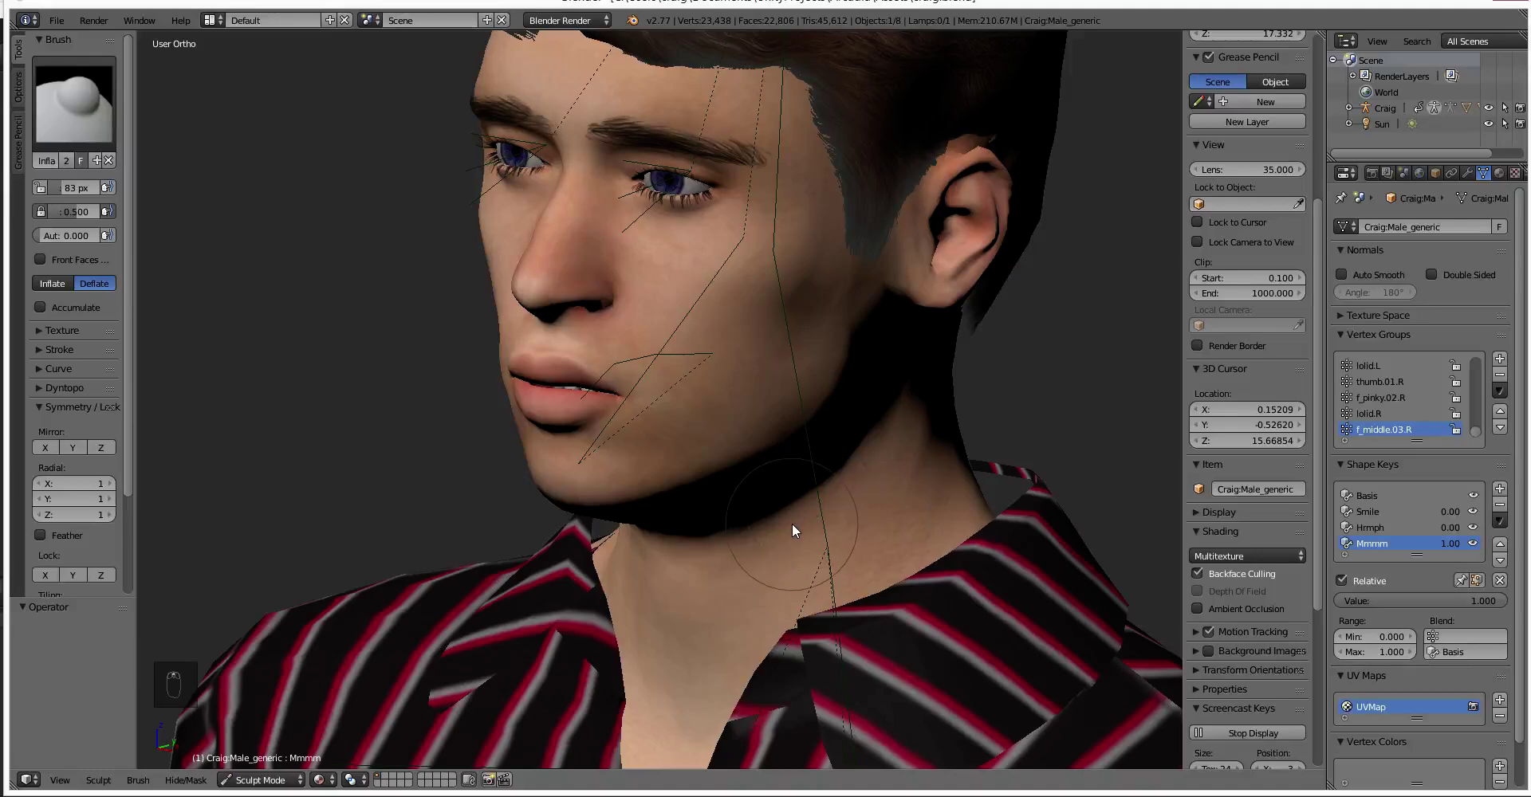
{"action": "scroll", "coordinate": [609, 534], "scroll_direction": "up", "scroll_amount": 1}
{"action": "mouse_move", "coordinate": [609, 535]}
{"action": "middle_mouse_down"}
{"action": "mouse_move", "coordinate": [707, 538]}
{"action": "mouse_move", "coordinate": [611, 525]}
{"action": "mouse_move", "coordinate": [959, 491]}
{"action": "middle_mouse_up"}
Test Mmmm at 0.448, and blend it at 1.000 with Smile at 0.48.
{"action": "left_click_drag", "start_coordinate": [1499, 602], "coordinate": [1414, 601]}
{"action": "mouse_move", "coordinate": [837, 558]}
{"action": "middle_mouse_down"}
{"action": "mouse_move", "coordinate": [762, 574]}
{"action": "mouse_move", "coordinate": [735, 537]}
{"action": "mouse_move", "coordinate": [694, 560]}
{"action": "mouse_move", "coordinate": [837, 551]}
{"action": "middle_mouse_up"}
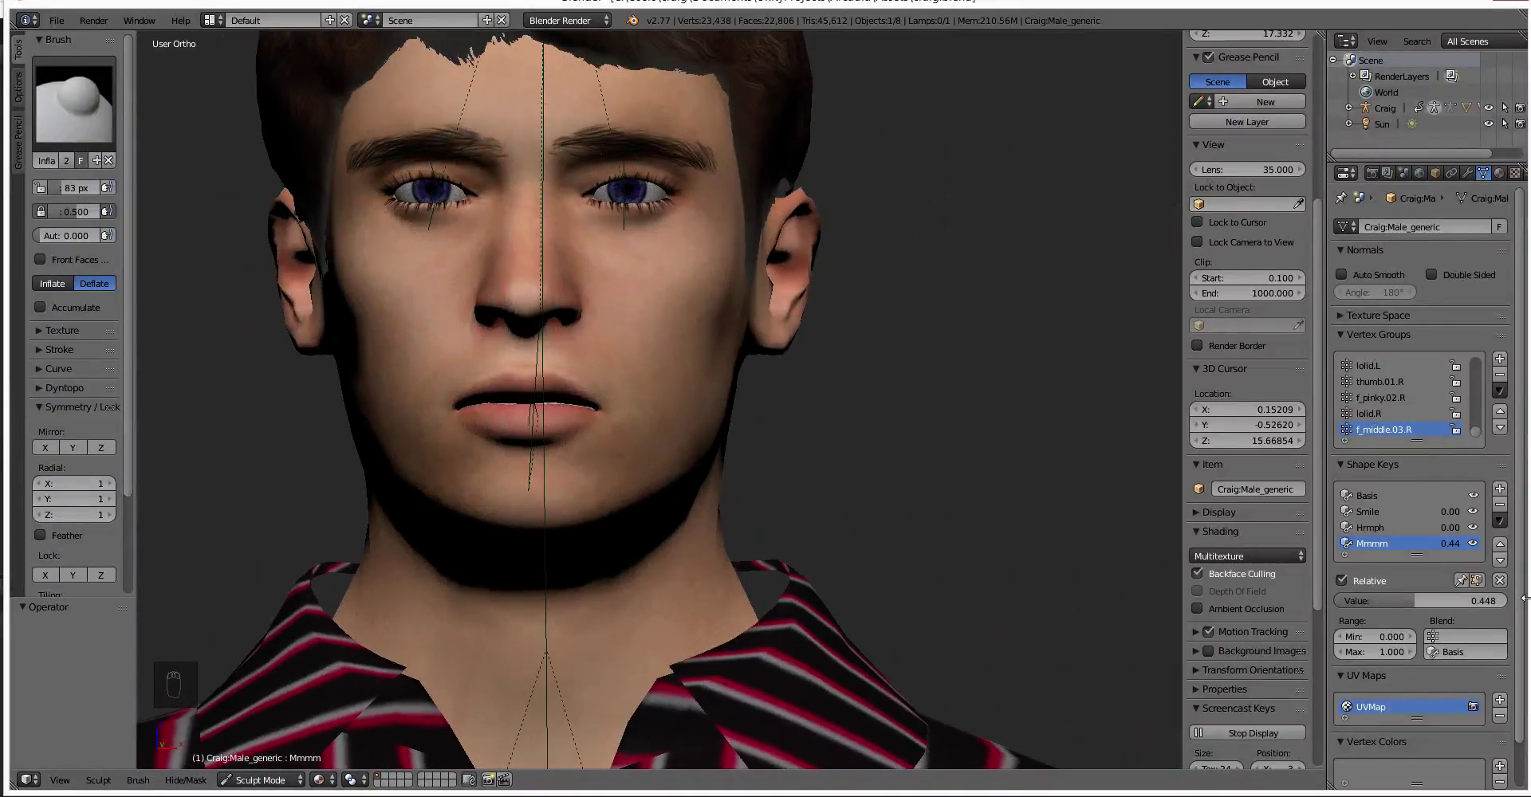
{"action": "mouse_move", "coordinate": [1449, 527]}
{"action": "left_mouse_down"}
{"action": "mouse_move", "coordinate": [1483, 527]}
{"action": "mouse_move", "coordinate": [1485, 510]}
{"action": "mouse_move", "coordinate": [1415, 527]}
{"action": "mouse_move", "coordinate": [1475, 511]}
{"action": "mouse_move", "coordinate": [1443, 543]}
{"action": "mouse_move", "coordinate": [1420, 543]}
{"action": "mouse_move", "coordinate": [1471, 543]}
{"action": "mouse_move", "coordinate": [1438, 543]}
{"action": "mouse_move", "coordinate": [1452, 543]}
{"action": "left_mouse_up"}
{"action": "left_click_drag", "start_coordinate": [1437, 601], "coordinate": [1505, 601]}
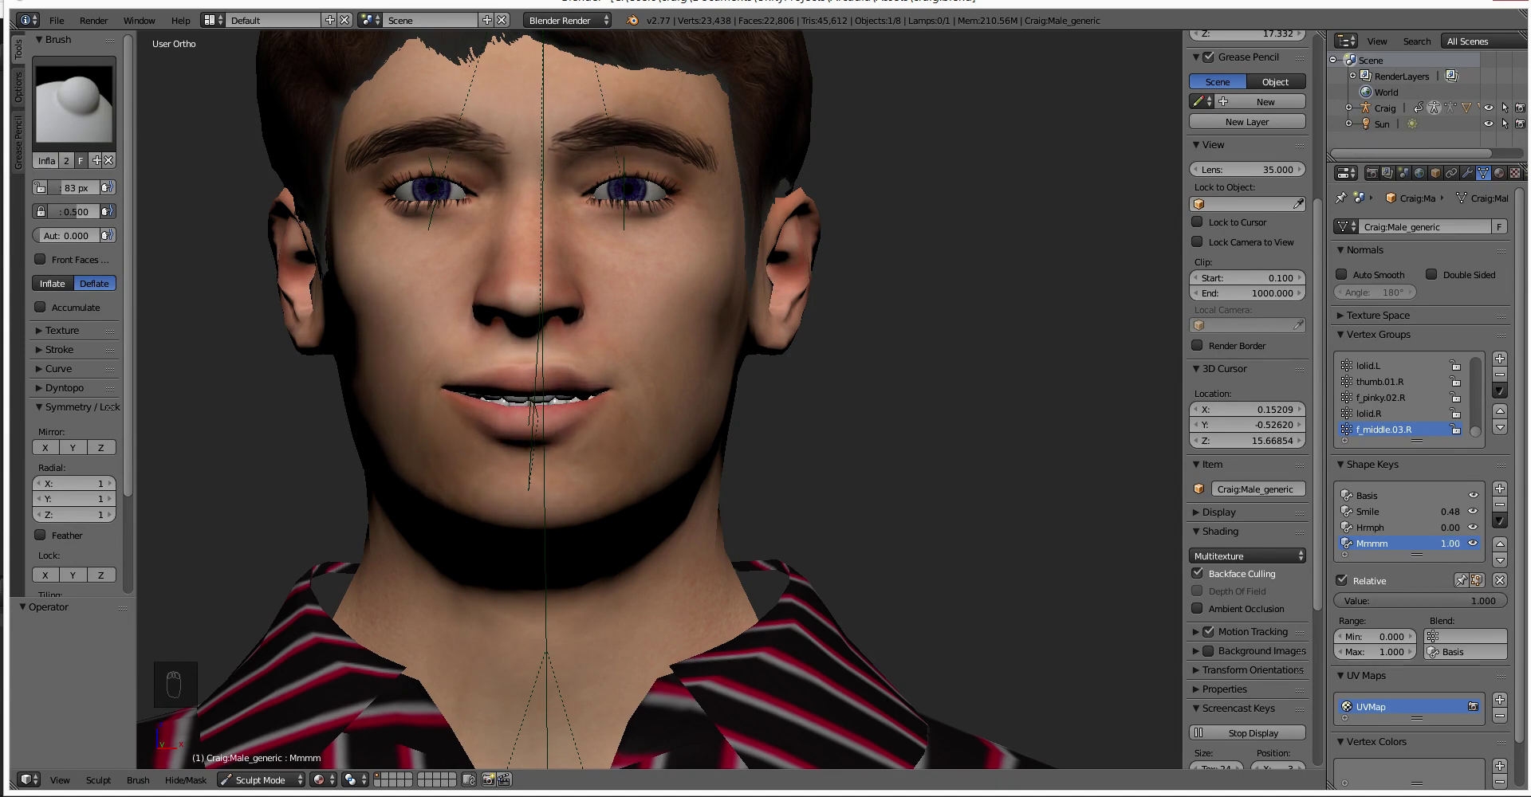
{"action": "middle_click_drag", "start_coordinate": [1049, 667], "coordinate": [1097, 686]}
Reset the Mmmm and Smile shape keys to 0 and check the neutral face from the side.
{"action": "left_click_drag", "start_coordinate": [1499, 600], "coordinate": [1348, 601]}
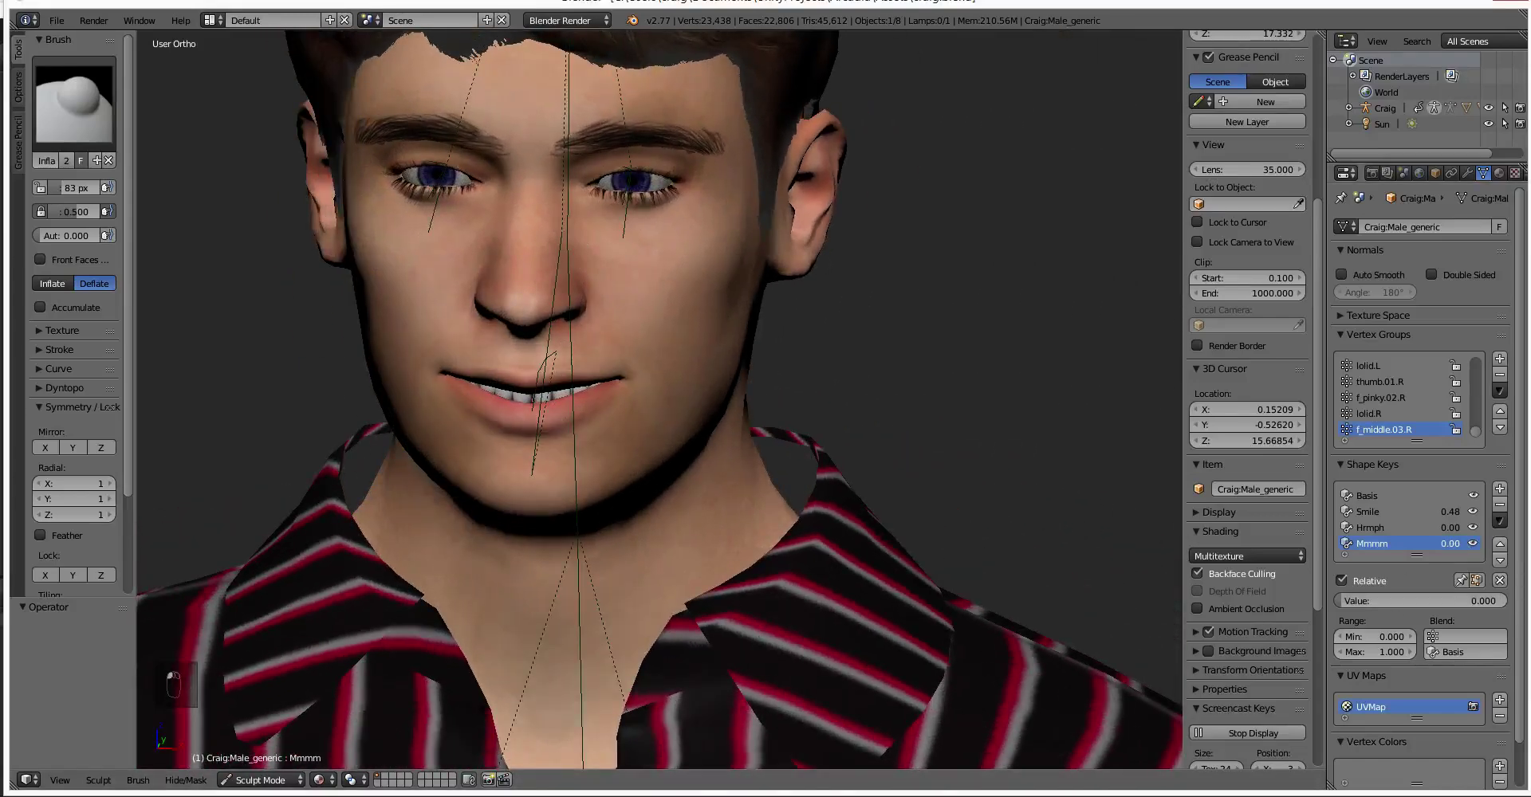
{"action": "left_click_drag", "start_coordinate": [1456, 515], "coordinate": [1392, 518]}
{"action": "middle_click_drag", "start_coordinate": [1168, 545], "coordinate": [1048, 529]}
{"action": "scroll", "coordinate": [1048, 527], "scroll_direction": "down", "scroll_amount": 3}
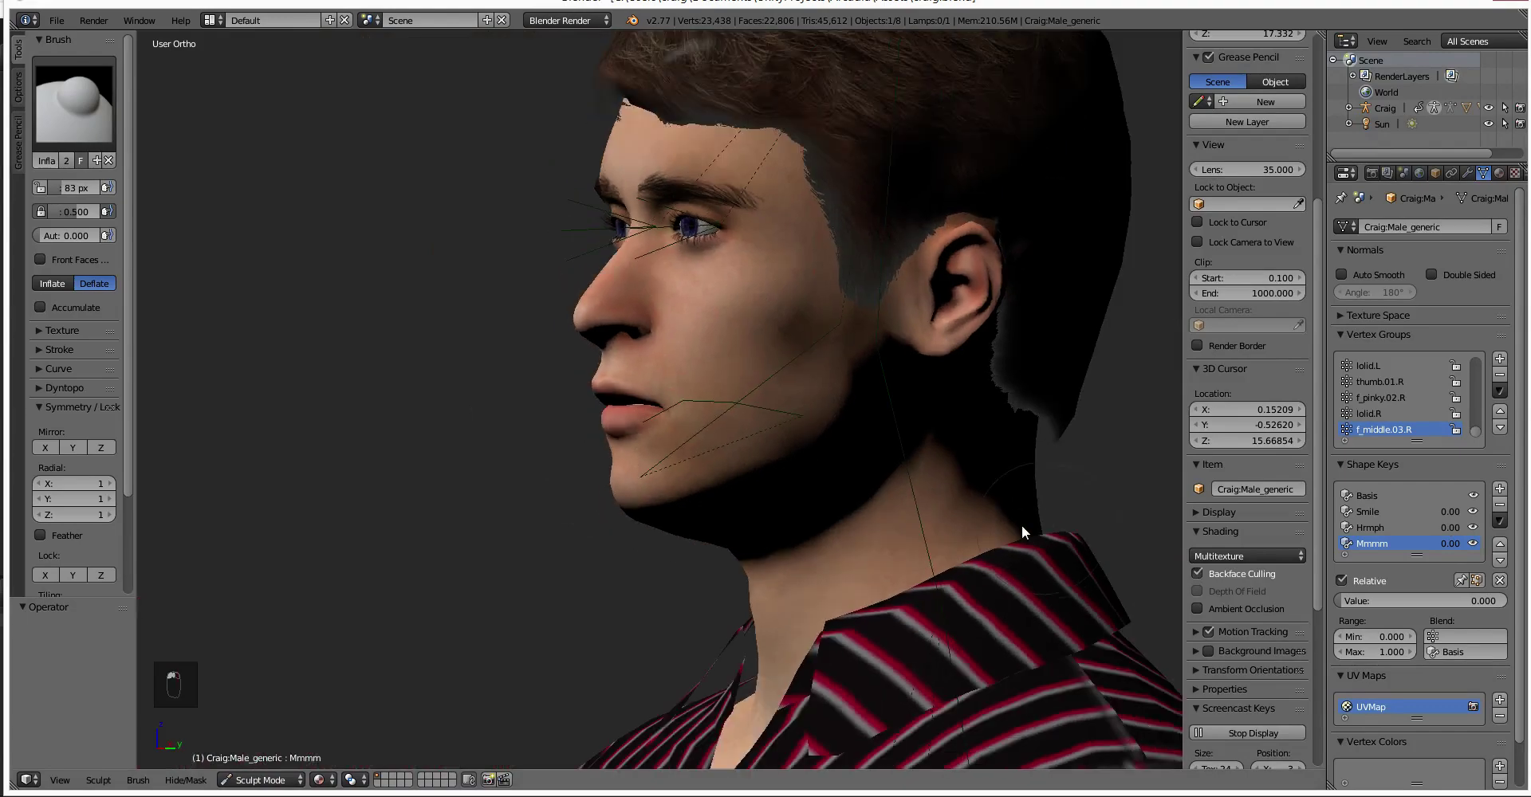
{"action": "scroll", "coordinate": [563, 555], "scroll_direction": "up", "scroll_amount": 2}
{"action": "middle_click_drag", "start_coordinate": [563, 555], "coordinate": [595, 656], "text": "shift"}
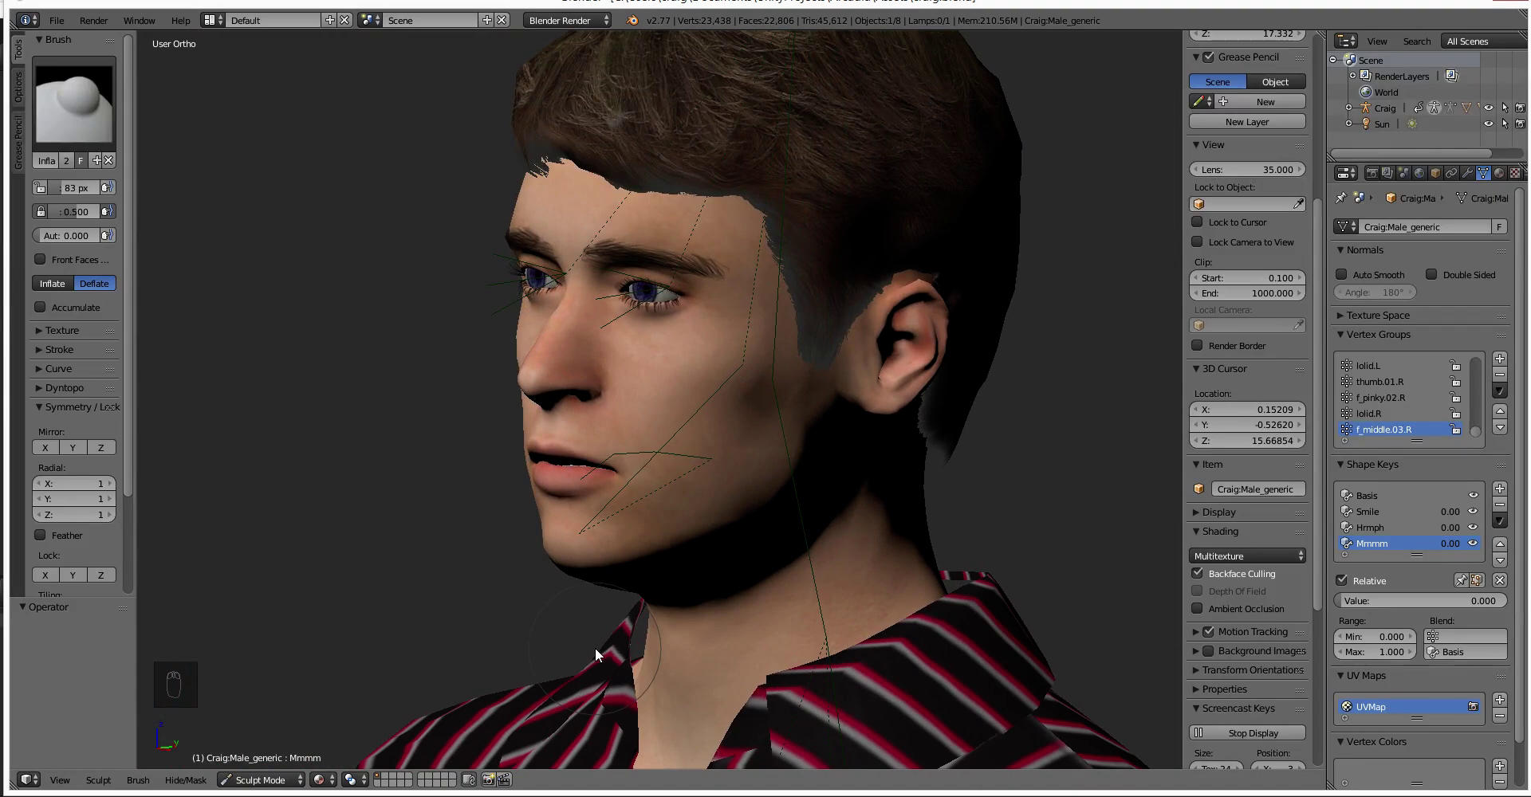